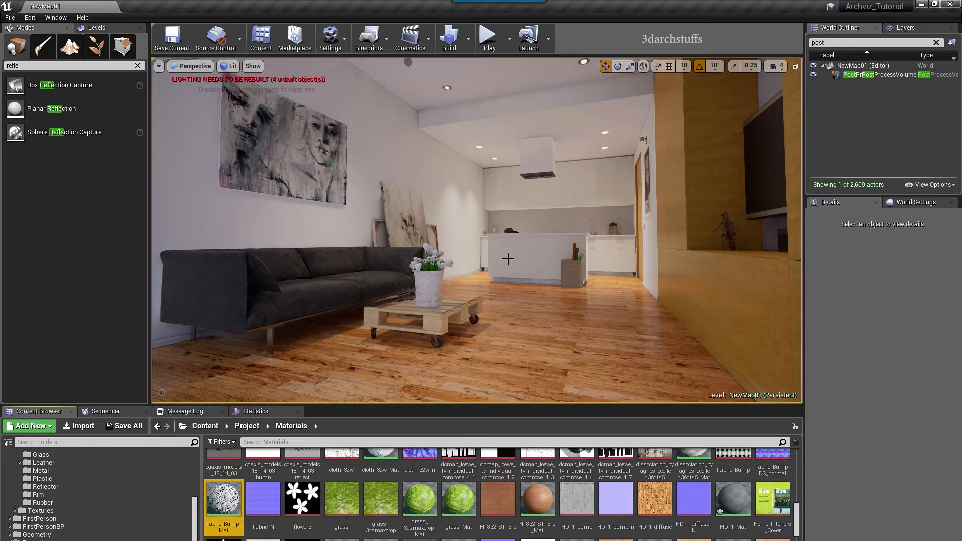
Examine the living room from the kitchen side to the window, wood TV wall and the doorway into the bedroom.
mouse_move(501, 239)
mouse_down()
mouse_move(502, 187)
mouse_move(510, 241)
mouse_up()
right_drag(507, 251, 391, 245)
scroll(506, 251, up, 5)
middle_drag(461, 251, 548, 276)
mouse_move(549, 277)
right_down()
mouse_move(490, 251)
mouse_move(404, 243)
right_up()
scroll(476, 230, up, 6)
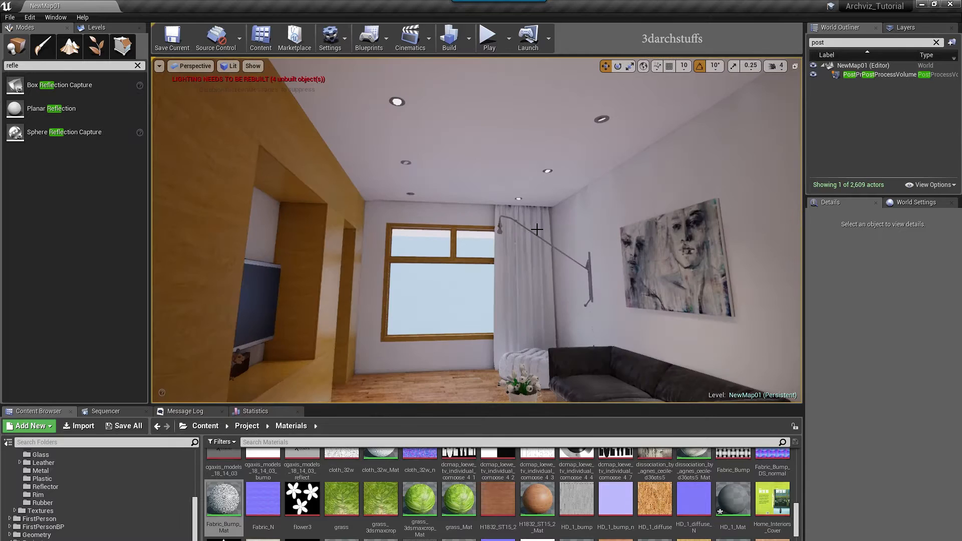
right_drag(476, 231, 516, 225)
middle_drag(516, 219, 543, 219)
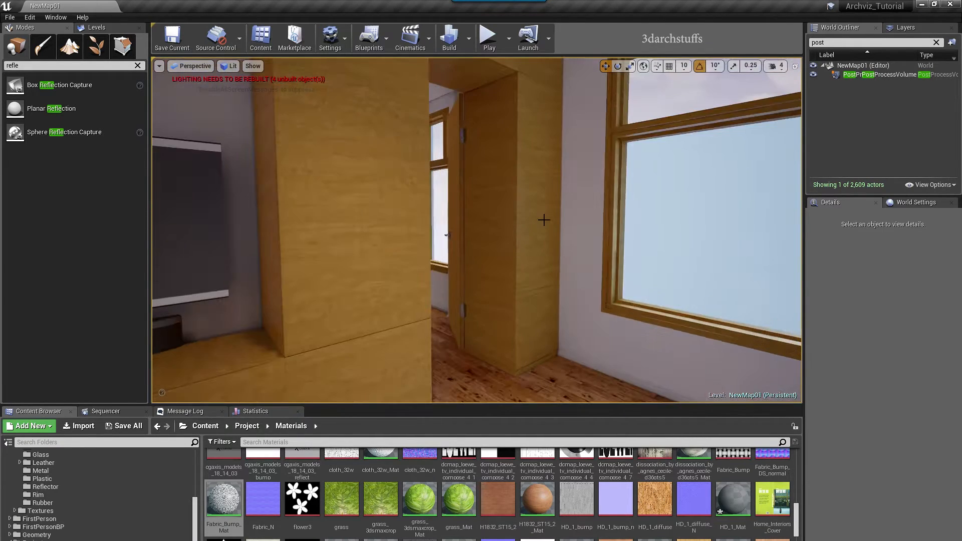
right_drag(543, 219, 481, 216)
mouse_move(543, 219)
middle_down()
mouse_move(590, 223)
mouse_move(547, 216)
middle_up()
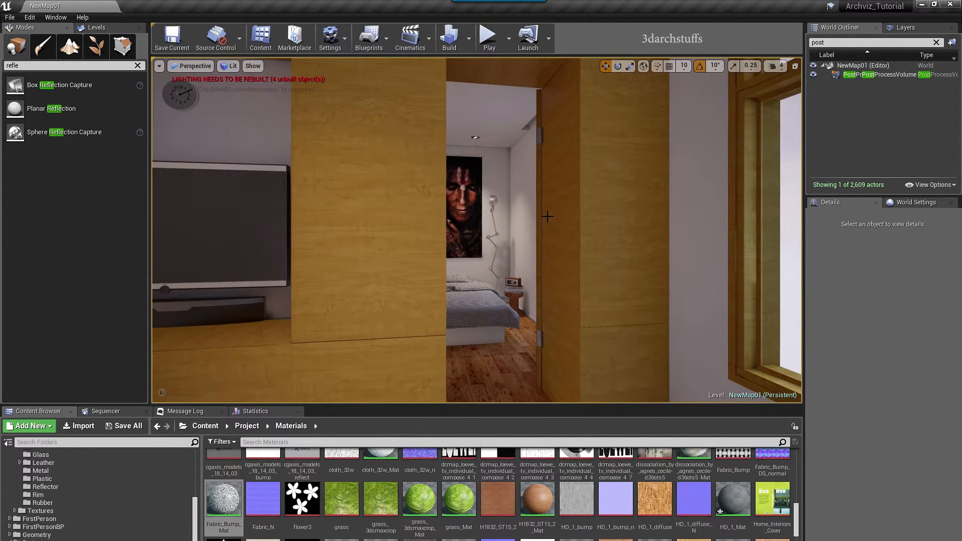
mouse_move(548, 216)
right_down()
mouse_move(513, 213)
mouse_move(546, 215)
mouse_move(506, 230)
mouse_move(521, 198)
mouse_move(554, 185)
mouse_move(546, 212)
mouse_move(552, 182)
mouse_move(545, 229)
mouse_move(537, 226)
right_up()
scroll(546, 216, up, 6)
scroll(543, 228, up, 5)
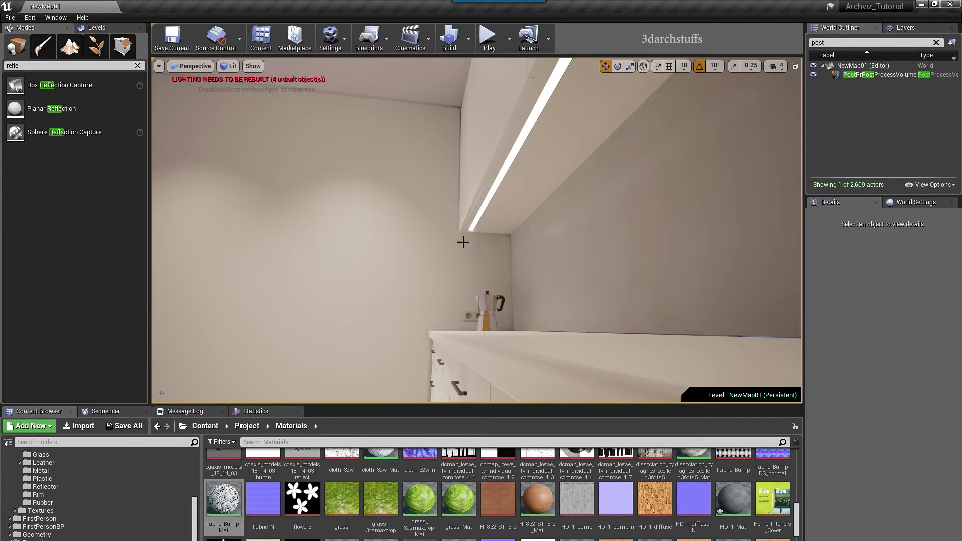
Inspect the lighting and reflected color on the kitchen cabinets, living room walls, sofa area and wood floor.
right_drag(518, 247, 412, 245)
scroll(513, 251, up, 8)
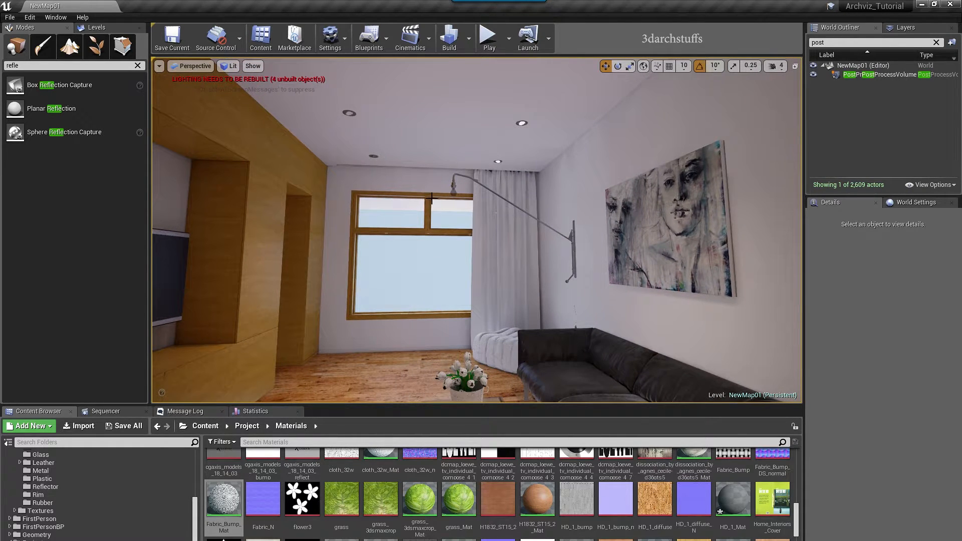
right_drag(432, 198, 432, 199)
right_drag(474, 249, 469, 257)
mouse_move(517, 231)
right_down()
mouse_move(476, 236)
mouse_move(601, 233)
right_up()
right_drag(416, 240, 423, 150)
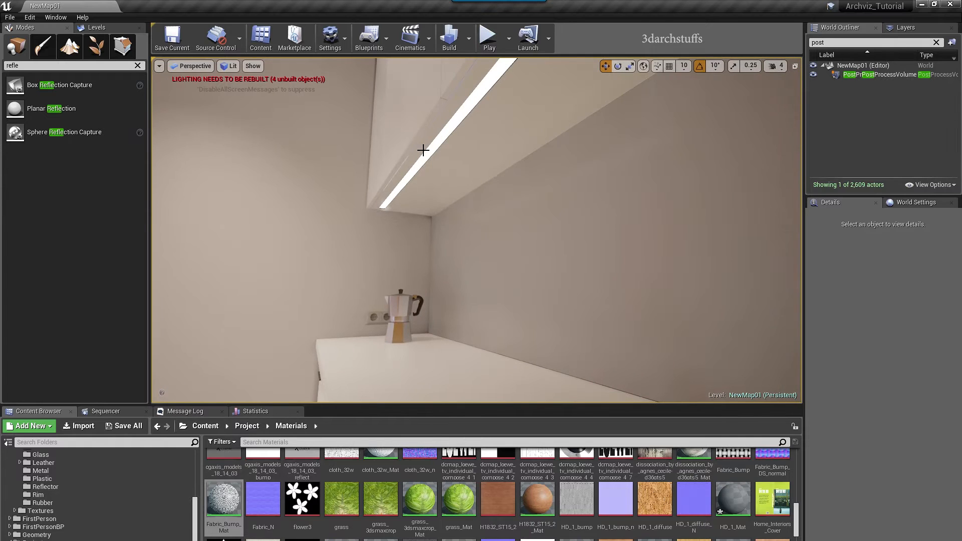
right_drag(429, 259, 383, 247)
mouse_move(540, 207)
right_down()
mouse_move(498, 217)
mouse_move(511, 221)
mouse_move(543, 204)
mouse_move(521, 203)
mouse_move(556, 203)
mouse_move(517, 202)
right_up()
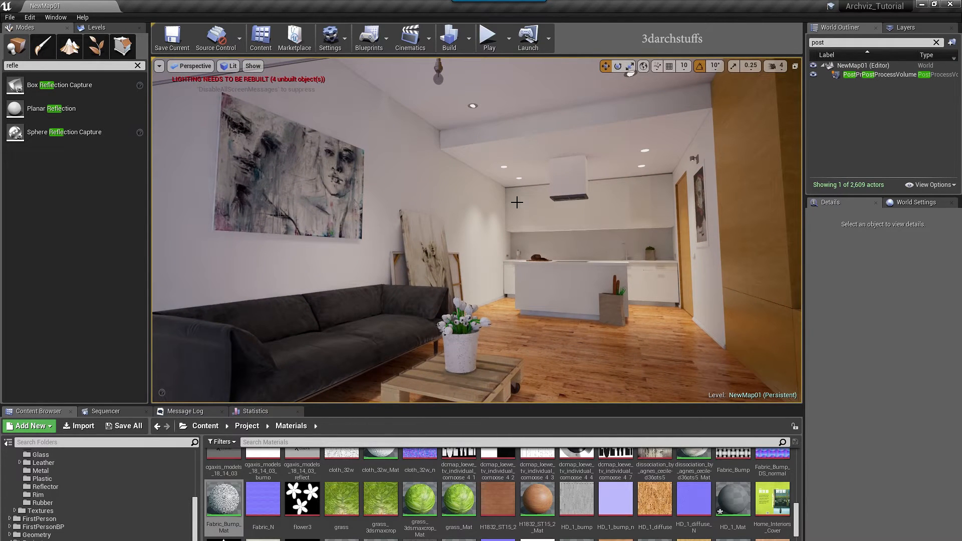
mouse_move(489, 208)
right_down()
mouse_move(528, 209)
mouse_move(477, 210)
mouse_move(520, 213)
mouse_move(475, 201)
right_up()
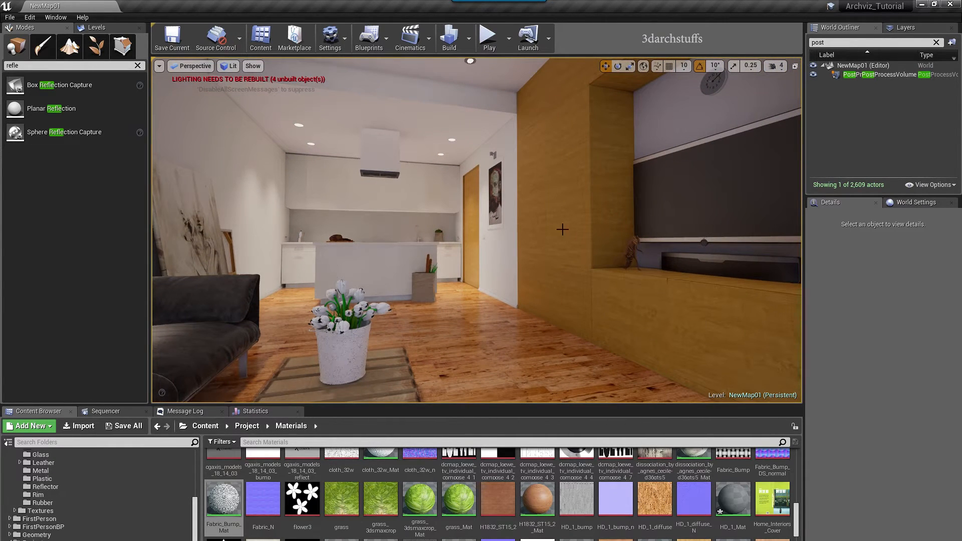
right_drag(464, 257, 510, 258)
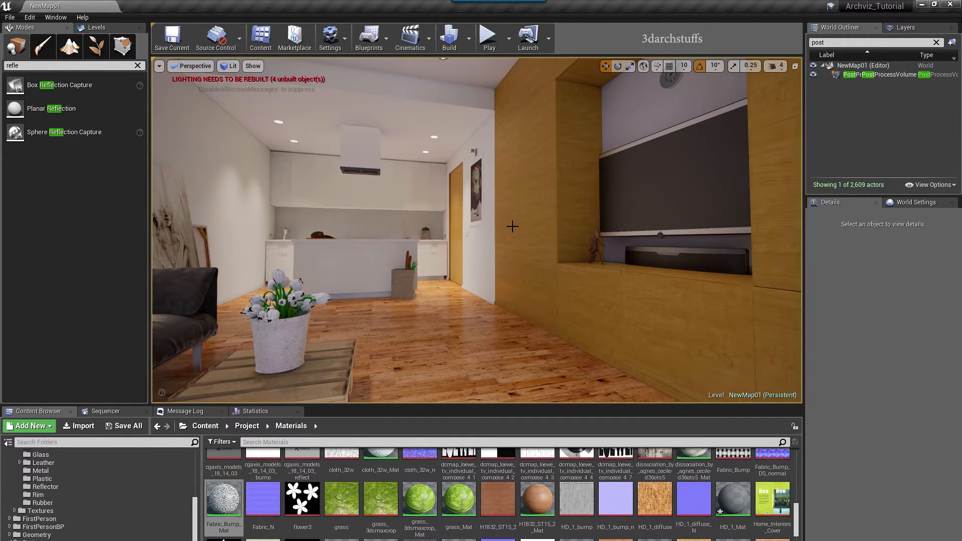
right_drag(524, 187, 639, 166)
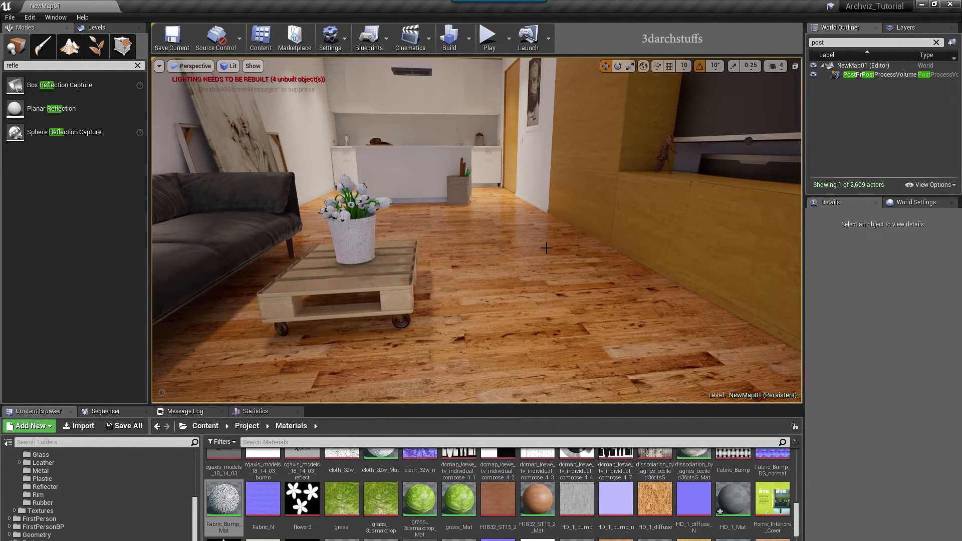
right_drag(546, 248, 596, 218)
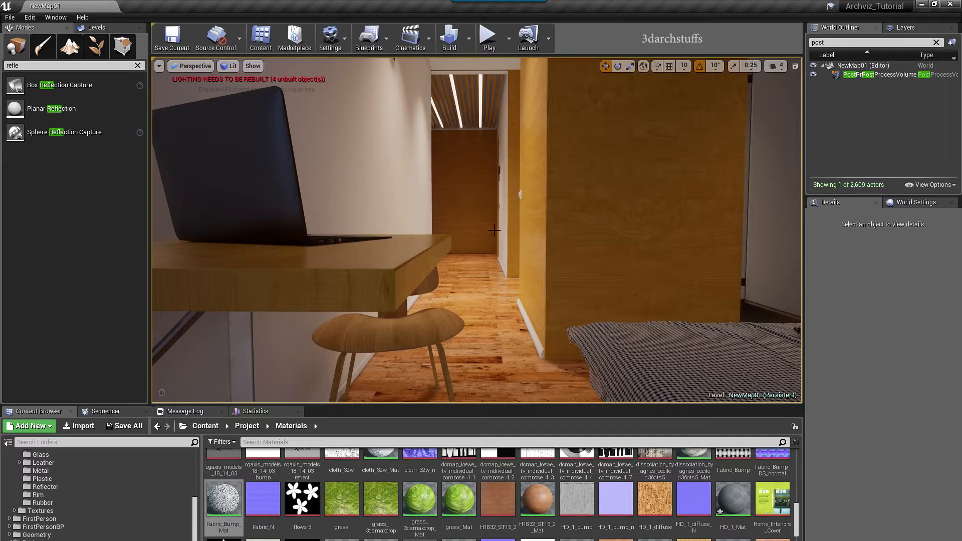
Open the wood floor's material HD_1_Mat and connect a new Constant3Vector to its Base Color in place of the texture.
right_drag(477, 230, 475, 202)
right_click(536, 207)
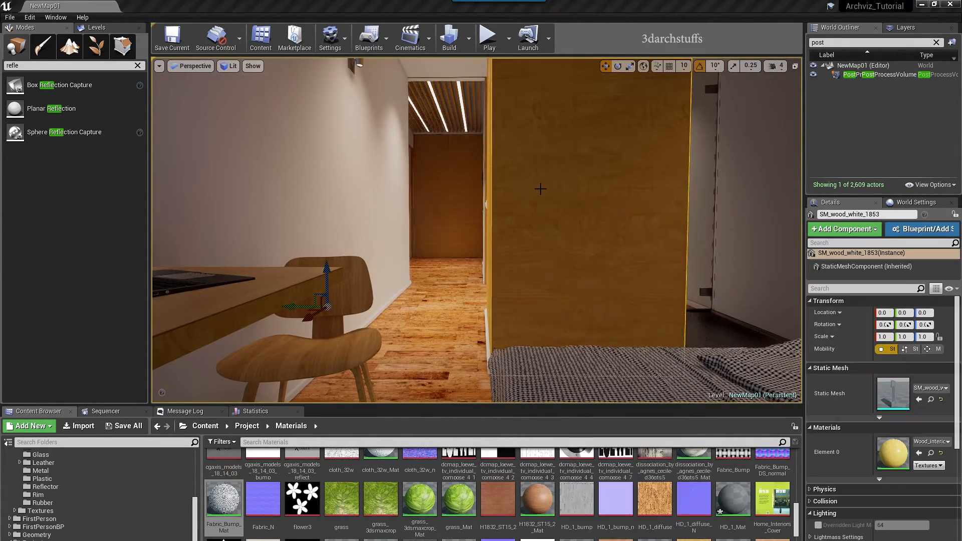
click(571, 286)
click(546, 294)
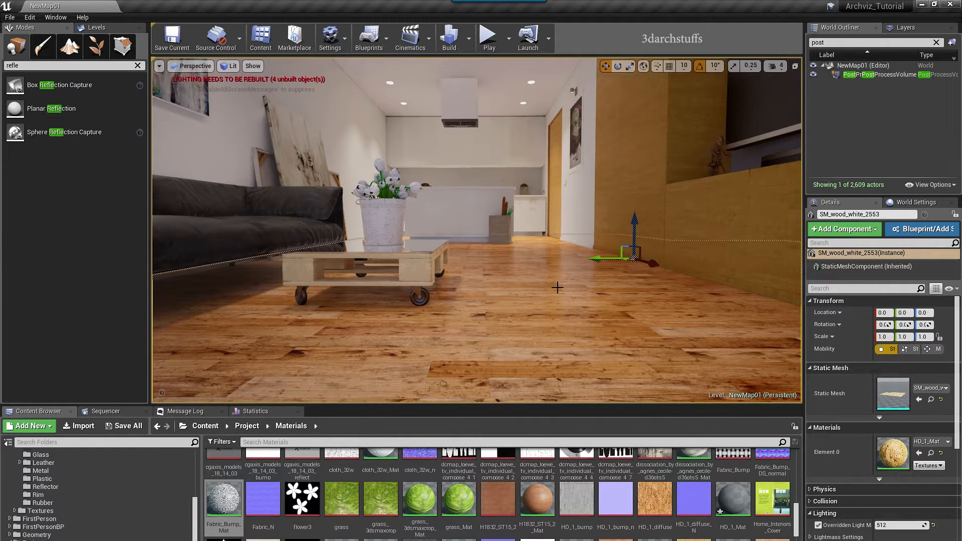
double_click(896, 450)
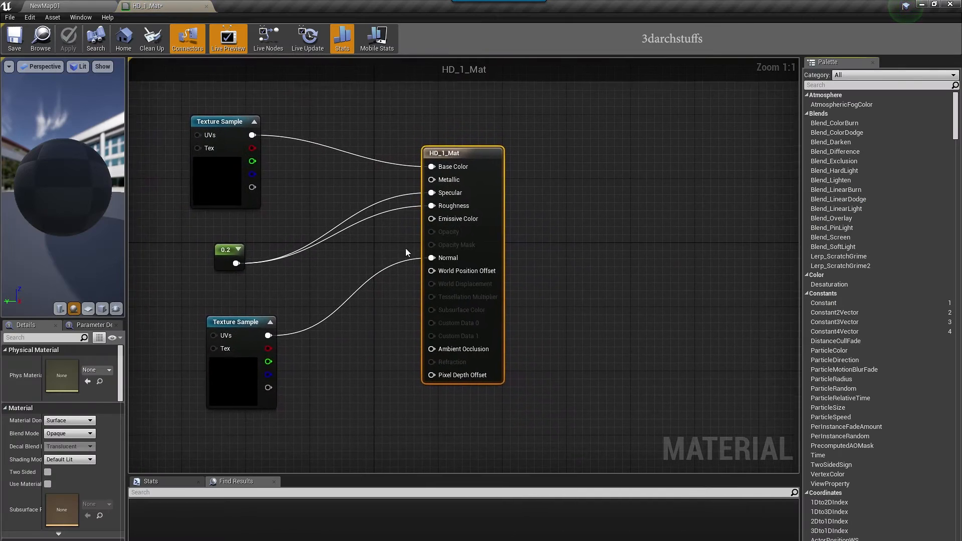
click(403, 111)
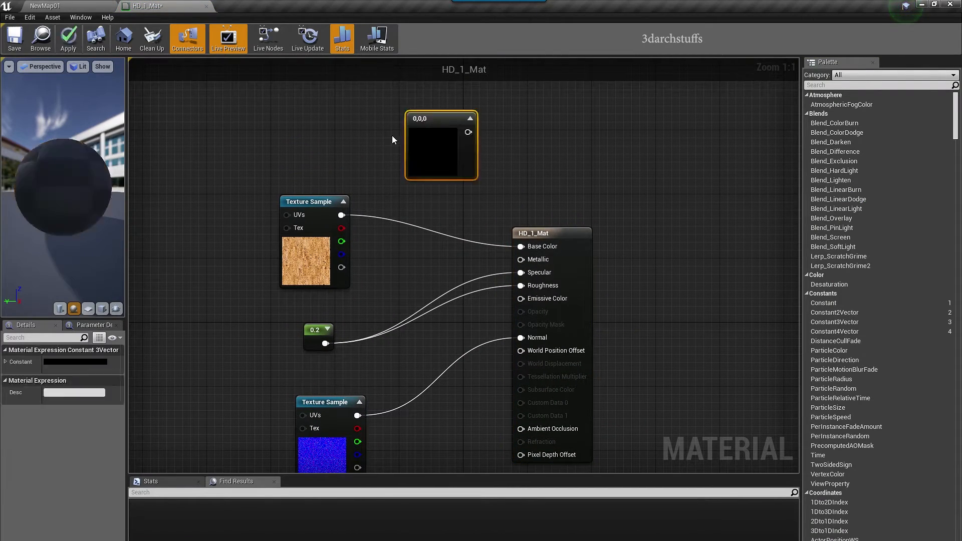
drag(460, 126, 521, 246)
Set the floor material's constant color to white (1,1,1), apply the material, and return to the NewMap01 level.
double_click(446, 138)
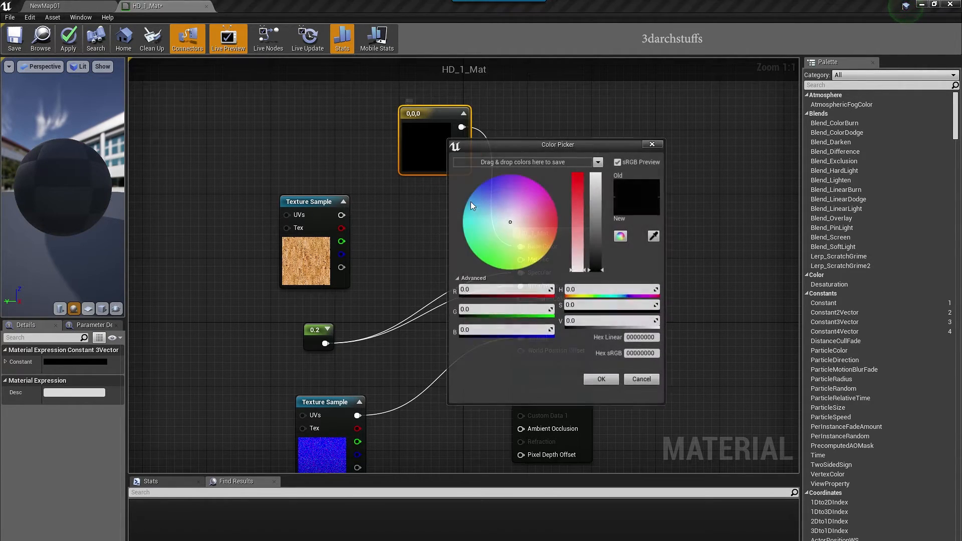
drag(594, 229, 595, 173)
click(600, 380)
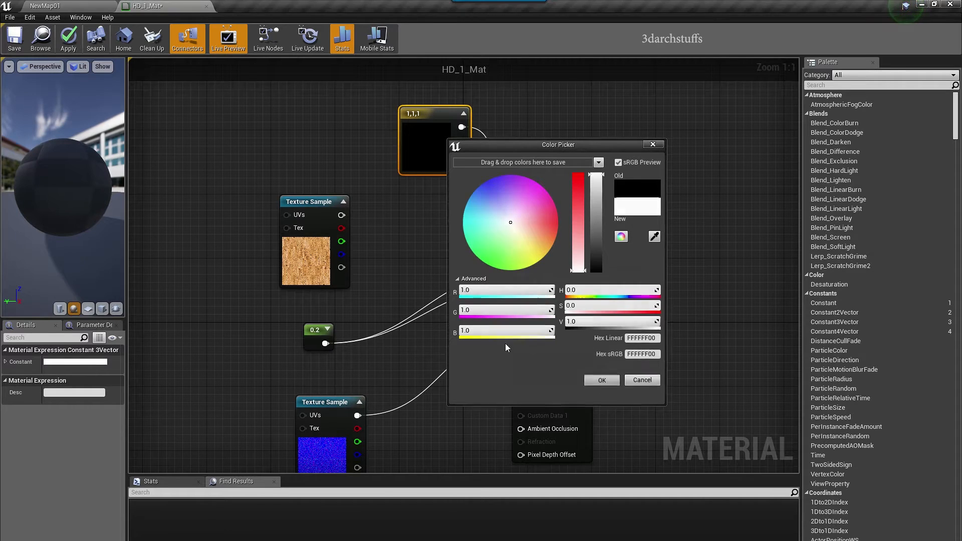
click(89, 5)
Open the wood wall's material Wood_interior_Mat and connect a new Constant3Vector to its Base Color in place of the texture.
right_drag(480, 247, 485, 221)
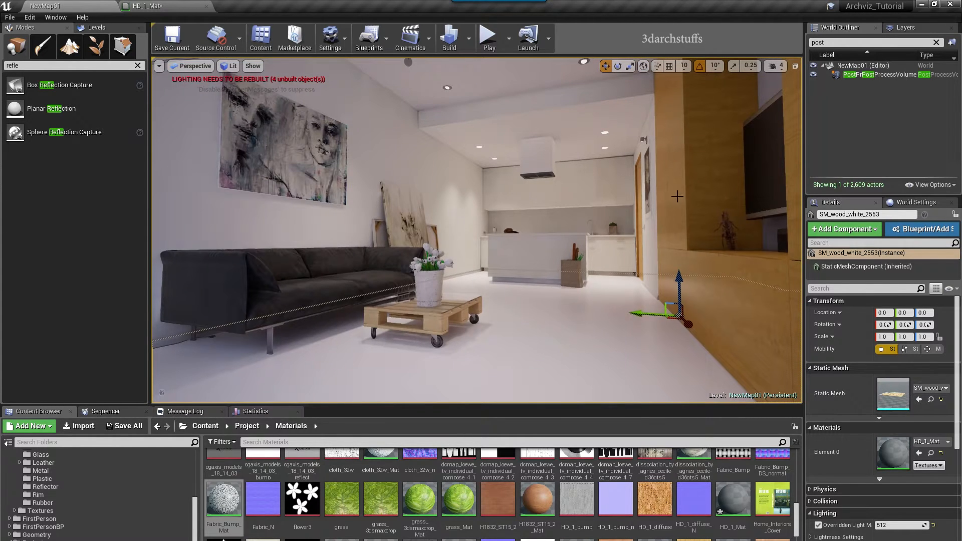
click(675, 201)
double_click(900, 456)
right_drag(312, 165, 395, 303)
click(396, 162)
key(3)
click(366, 133)
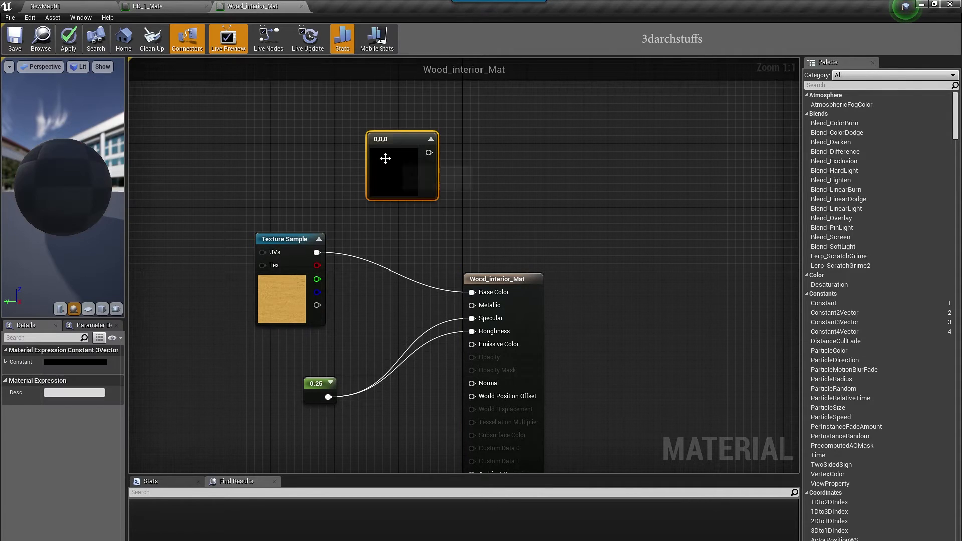
drag(428, 152, 472, 291)
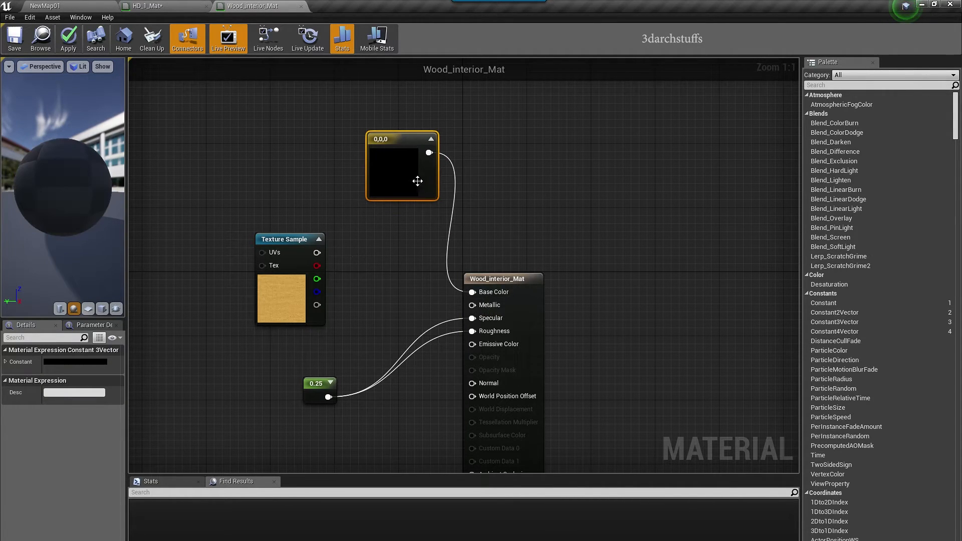
Set the constant color in Wood_interior_Mat to white (1,1,1), apply the material, and return to the level.
double_click(411, 173)
drag(566, 271, 574, 165)
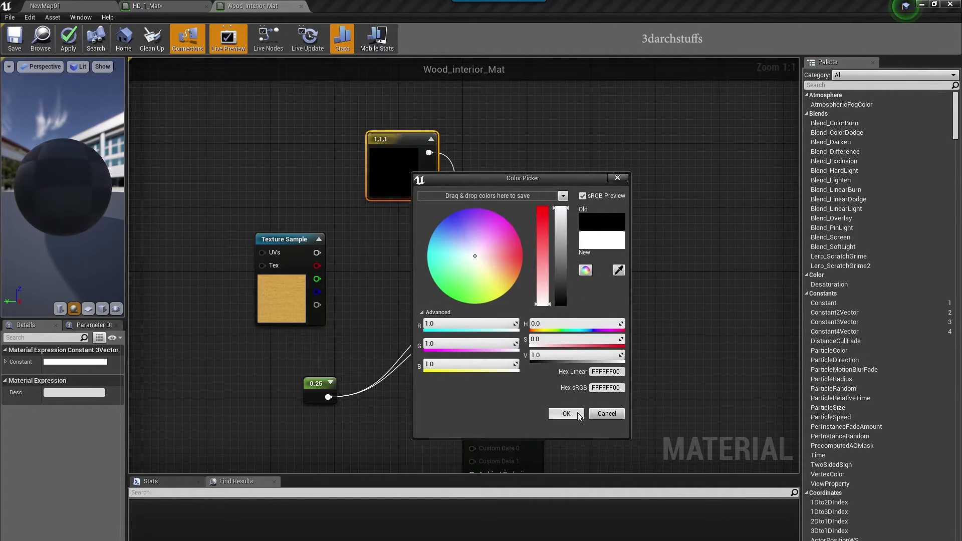
click(578, 414)
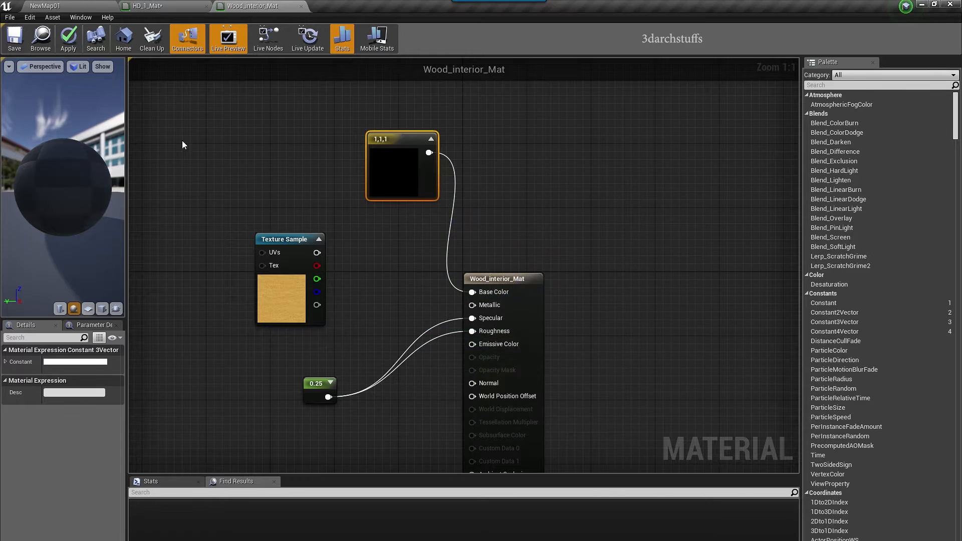
click(88, 5)
Open the sofa seat's material mm3_Mat and connect a new Constant3Vector to its Base Color.
mouse_move(289, 206)
right_down()
mouse_move(328, 210)
mouse_move(285, 223)
right_up()
click(334, 241)
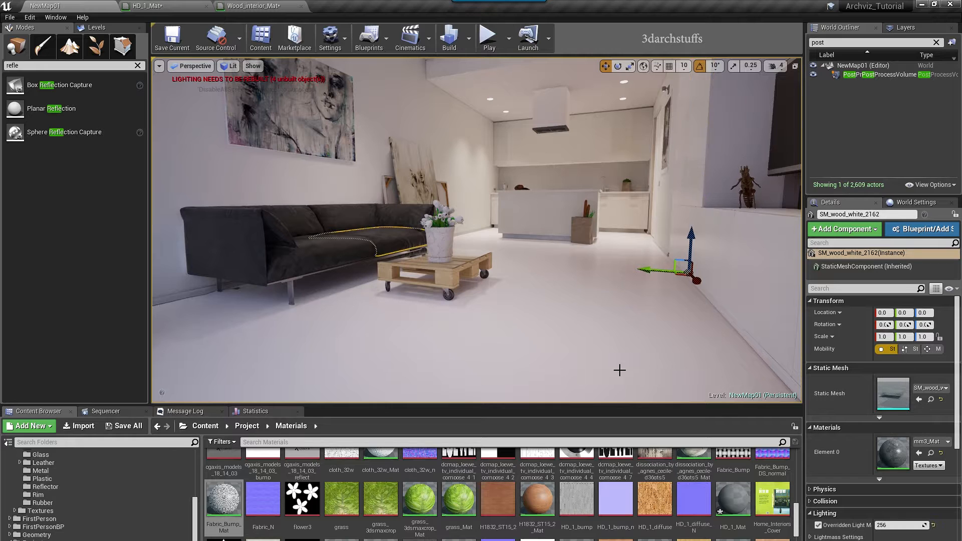
double_click(889, 454)
click(352, 152)
right_drag(358, 121, 342, 247)
click(341, 160)
drag(399, 170, 415, 294)
Adjust the new constant's color in mm3_Mat, apply the material, return to the level and clear the selection.
double_click(353, 193)
click(503, 435)
click(69, 40)
click(86, 7)
key(Escape)
Open the material Fabric_Bump_Mat of the bedroom's patterned bed cover for editing.
right_drag(430, 219, 541, 238)
scroll(432, 222, up, 3)
scroll(431, 206, up, 2)
right_drag(451, 179, 418, 192)
scroll(449, 180, up, 2)
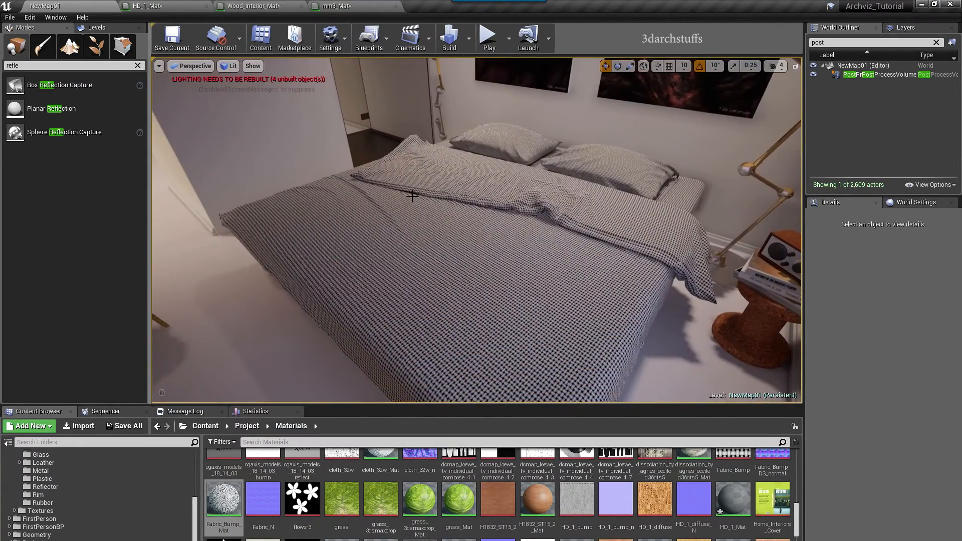
click(603, 266)
double_click(897, 453)
Connect a new Constant3Vector to Base Color in Fabric_Bump_Mat, set it to white, and apply the material.
right_drag(451, 227, 528, 251)
right_drag(369, 105, 377, 264)
key(3)
click(387, 159)
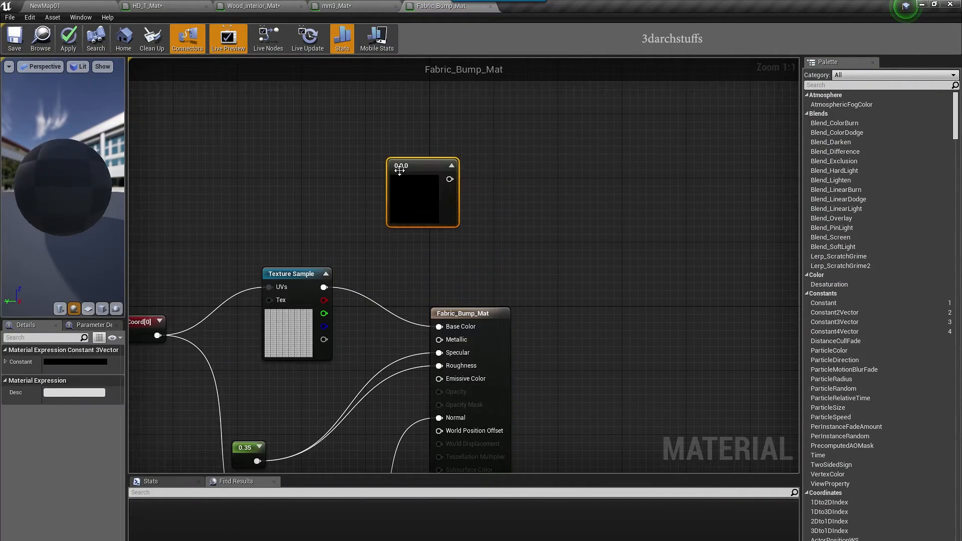
drag(449, 179, 439, 327)
drag(415, 195, 386, 183)
double_click(385, 183)
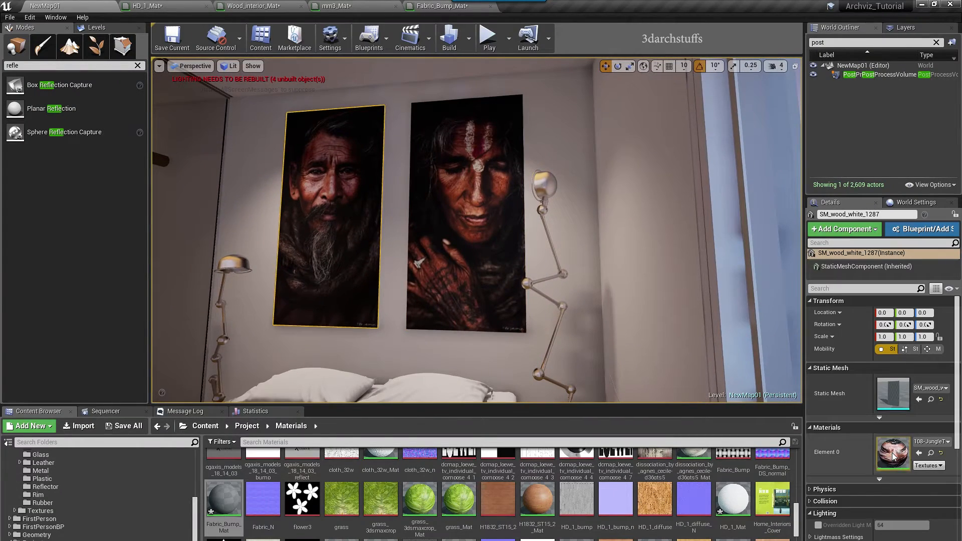
Open the bearded man portrait's material 108-JungleTribal3_500x716_Mat and connect a new Constant3Vector to its Base Color.
double_click(892, 452)
drag(425, 297, 586, 304)
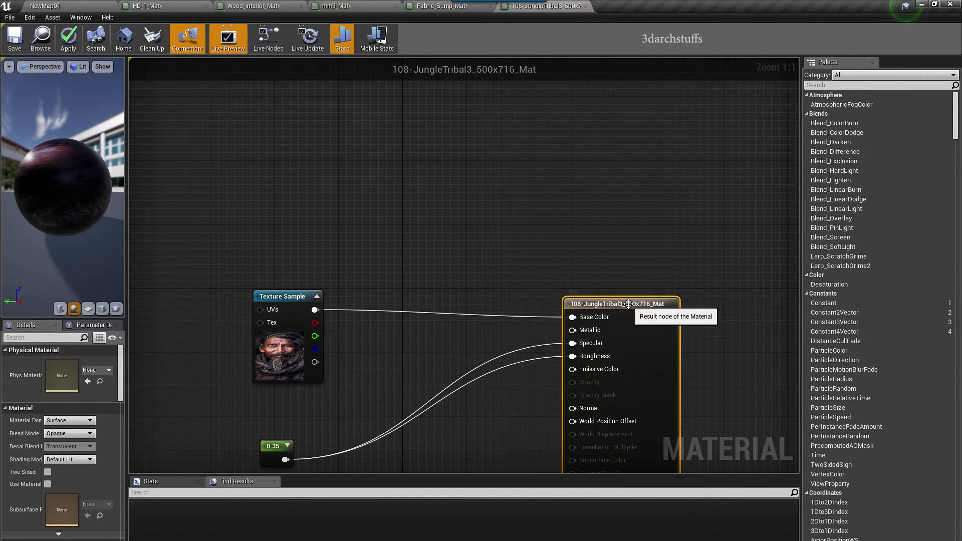
click(403, 195)
drag(466, 215, 572, 317)
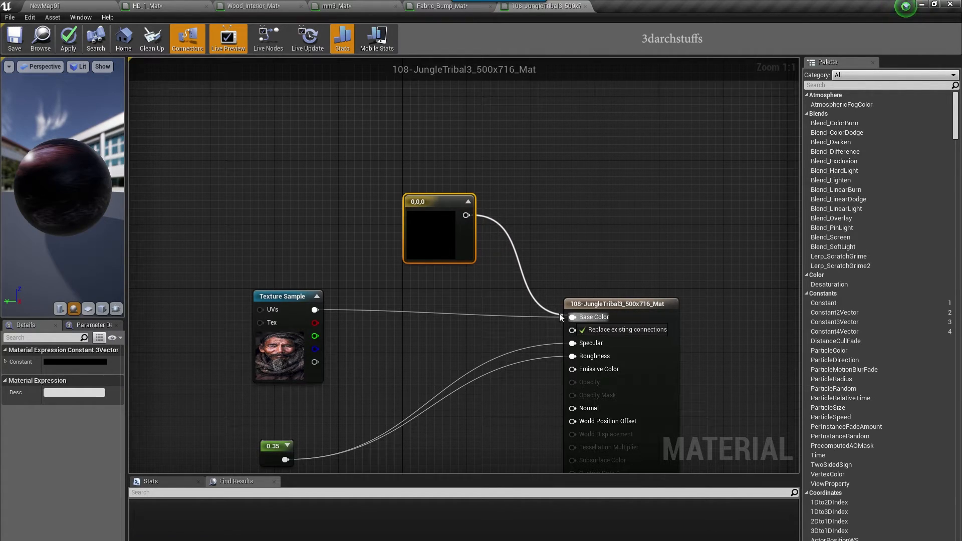
right_drag(571, 316, 508, 263)
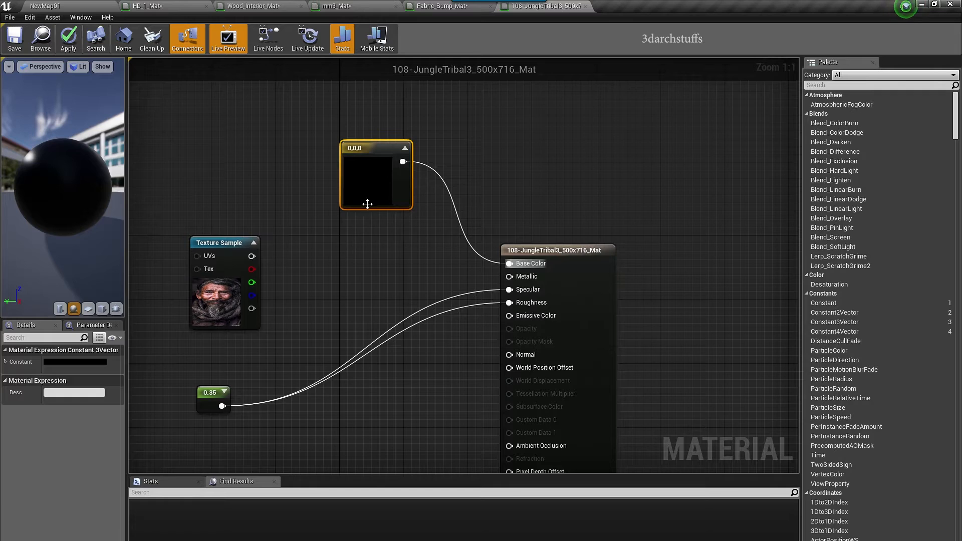
Set the portrait material's constant color to white (1,1,1), apply the changes, and return to the level.
double_click(366, 208)
drag(514, 249, 516, 211)
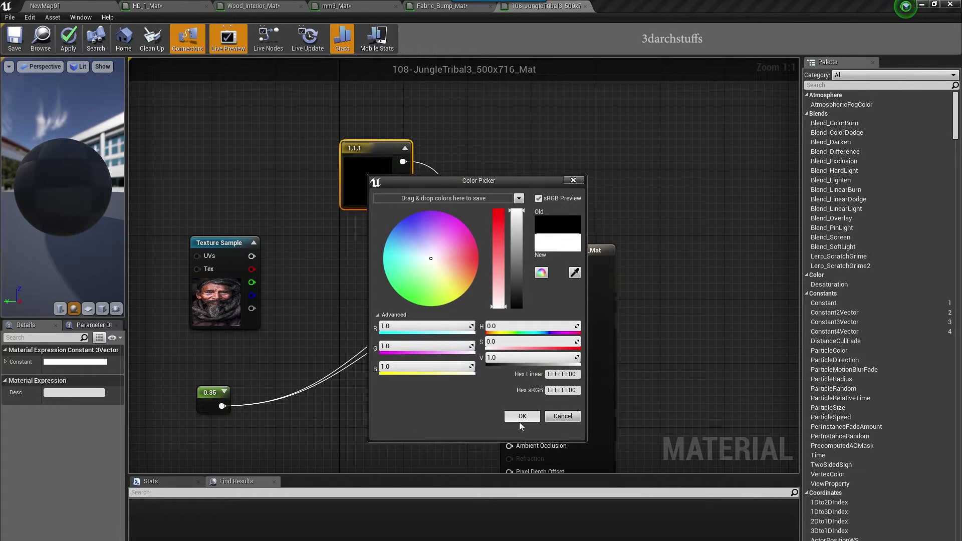
click(521, 417)
click(69, 40)
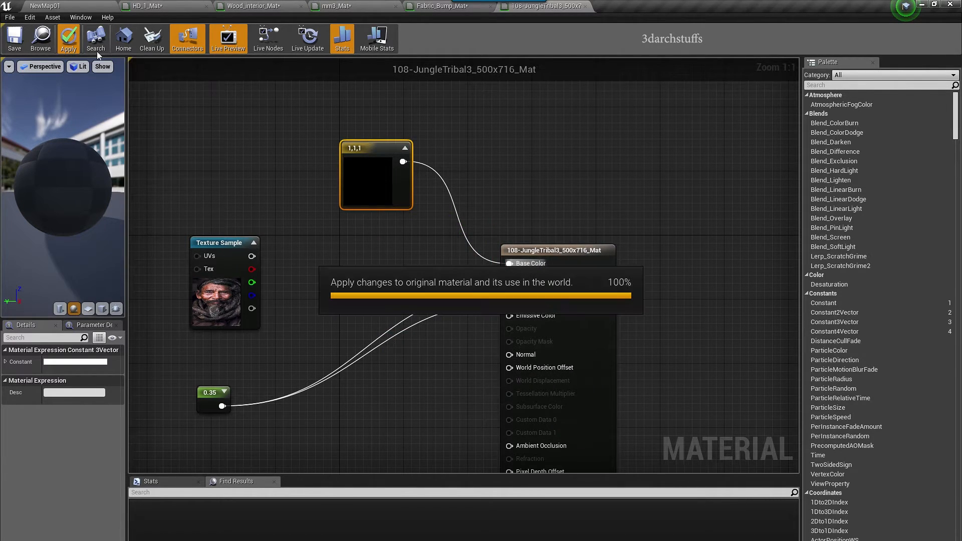
click(88, 8)
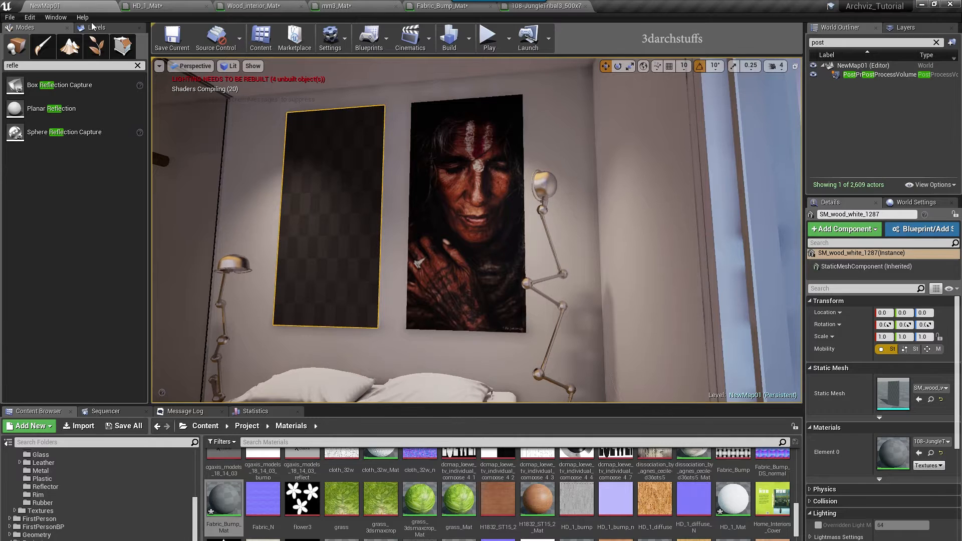
Open the second bedroom portrait's static mesh in the mesh editor and dock it beside the other open editors.
click(470, 225)
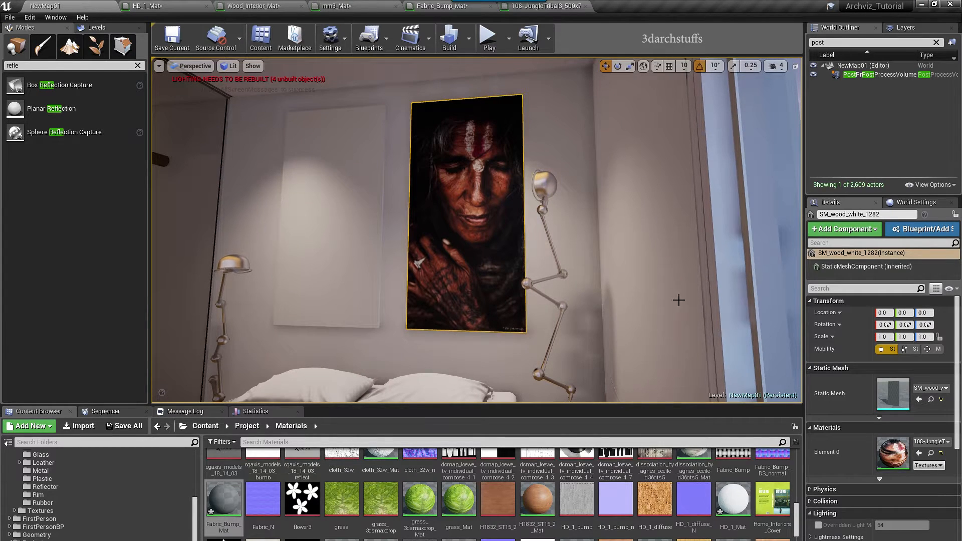
double_click(895, 401)
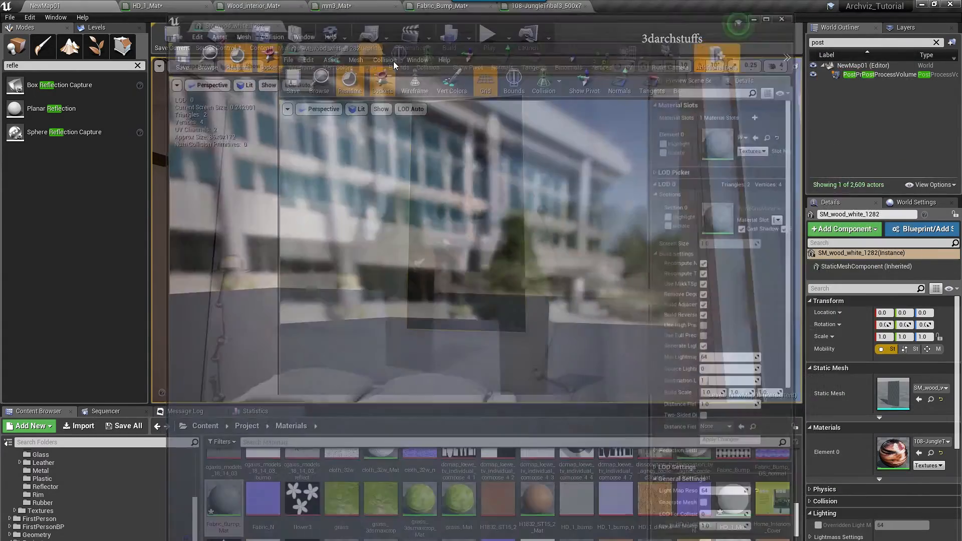
drag(392, 61, 659, 8)
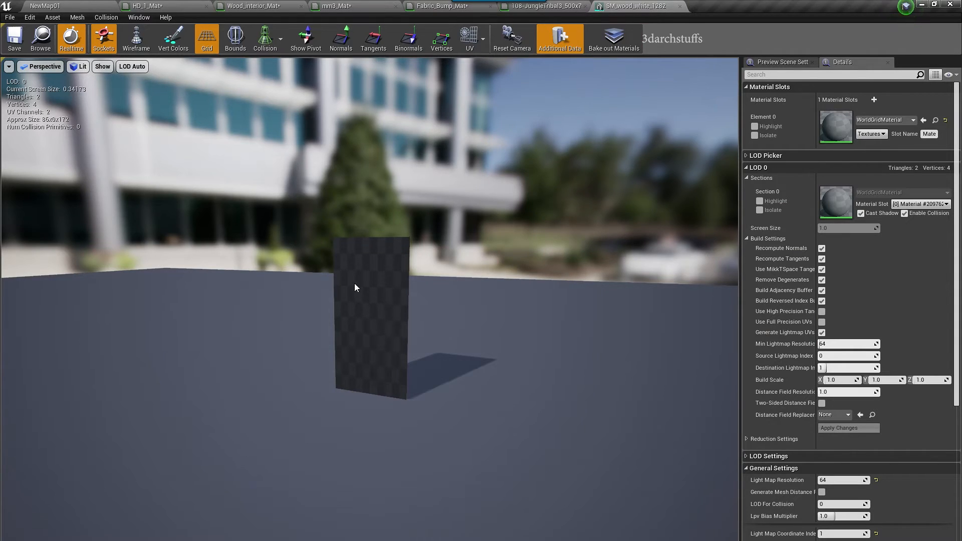
Close the second portrait's mesh editor, open its material 108-JungleTribal4_500x716_Mat, and dock it beside the other editors.
click(679, 6)
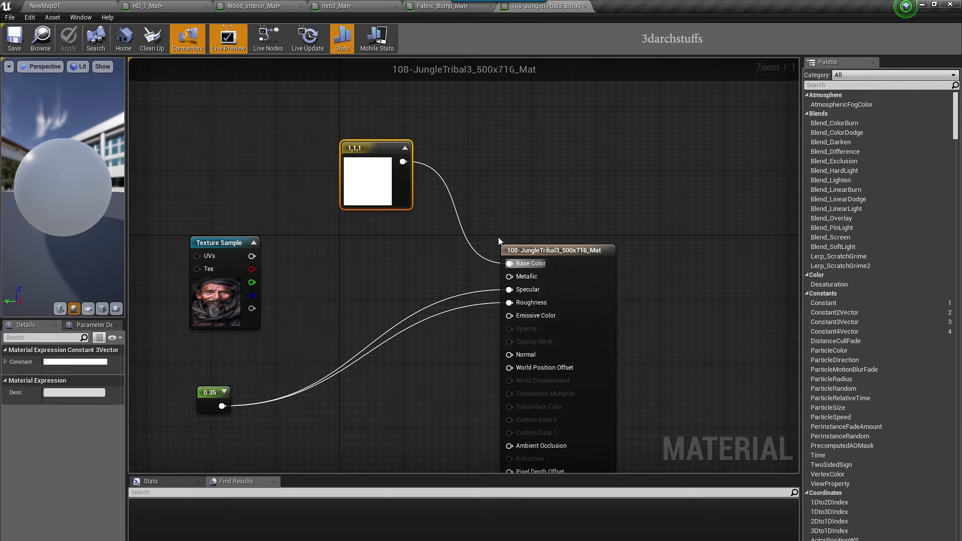
click(100, 6)
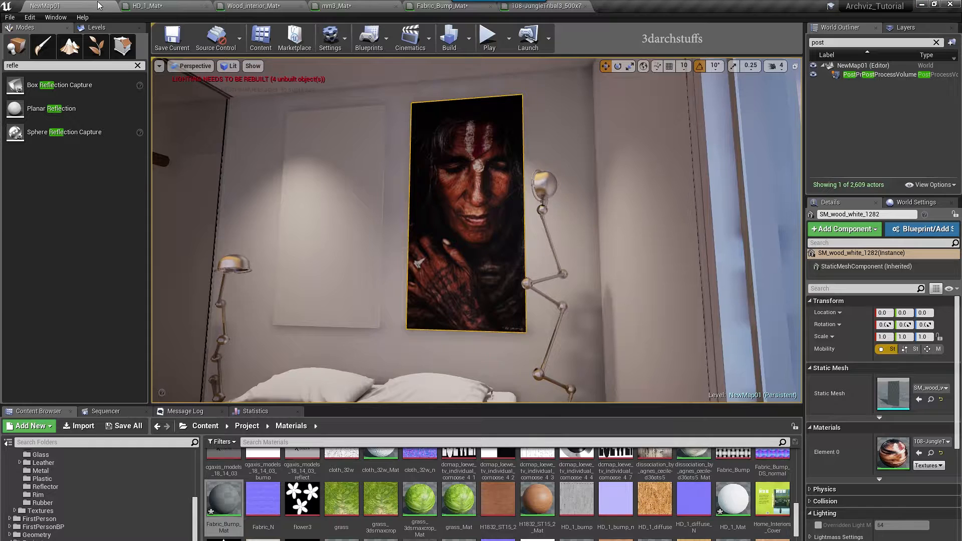
double_click(887, 451)
drag(457, 152, 609, 176)
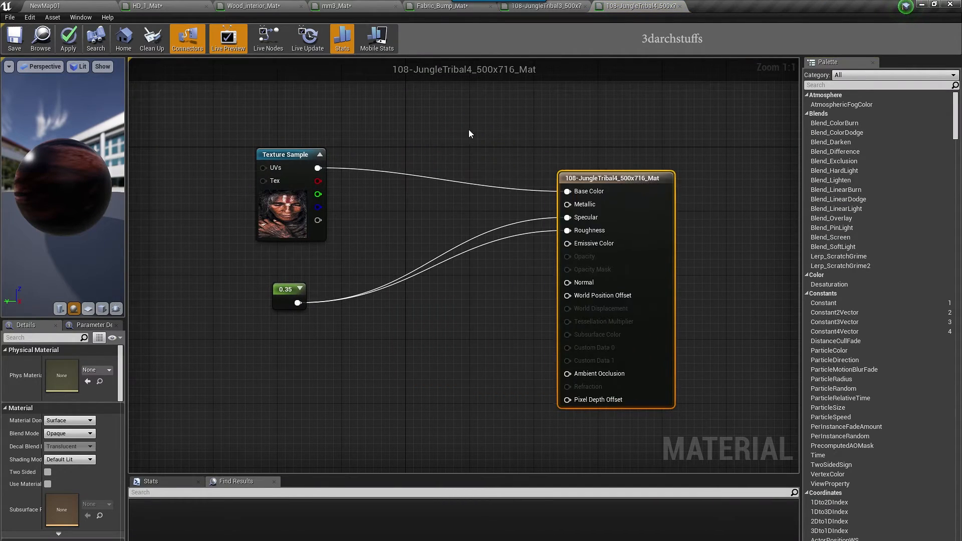
Add a Constant3Vector to 108-JungleTribal4_500x716_Mat and connect it to Base Color in place of the texture sample.
right_drag(447, 111, 398, 211)
click(377, 152)
drag(437, 172, 517, 291)
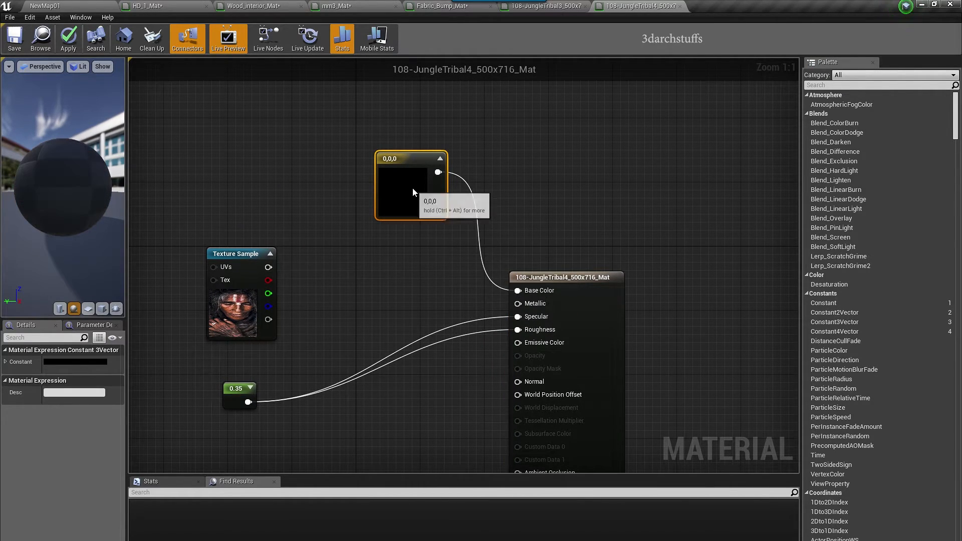
Set the second portrait material's constant color to white (1,1,1), apply the changes, and return to the level.
double_click(401, 188)
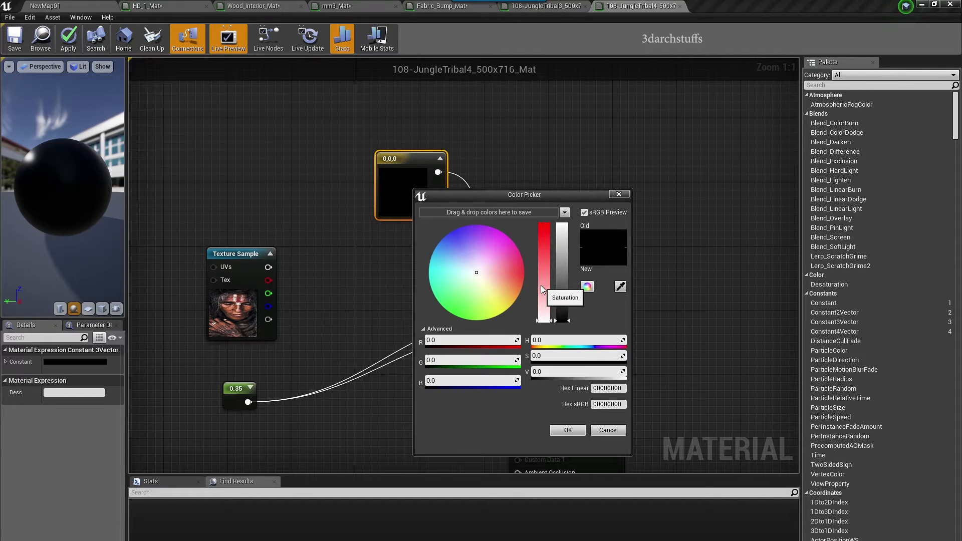
click(567, 267)
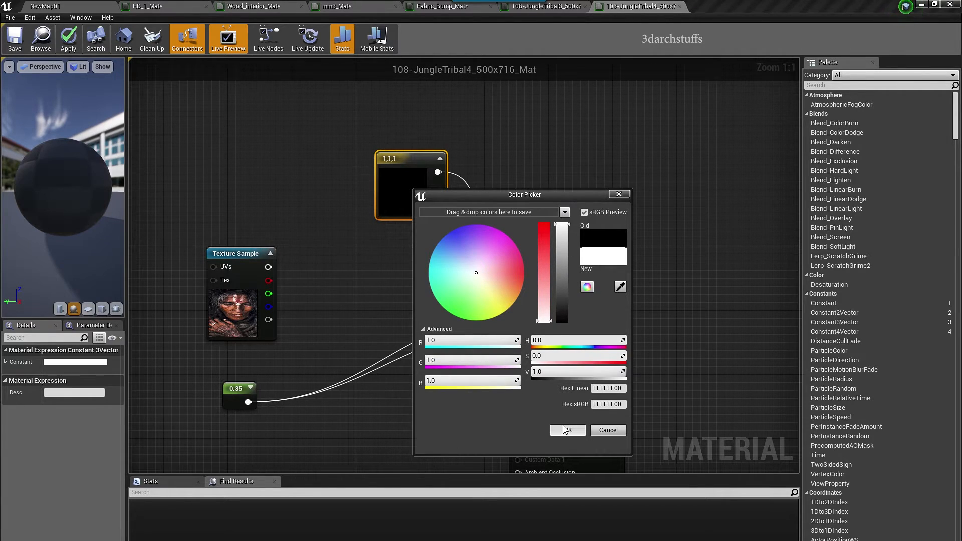
click(566, 430)
click(68, 39)
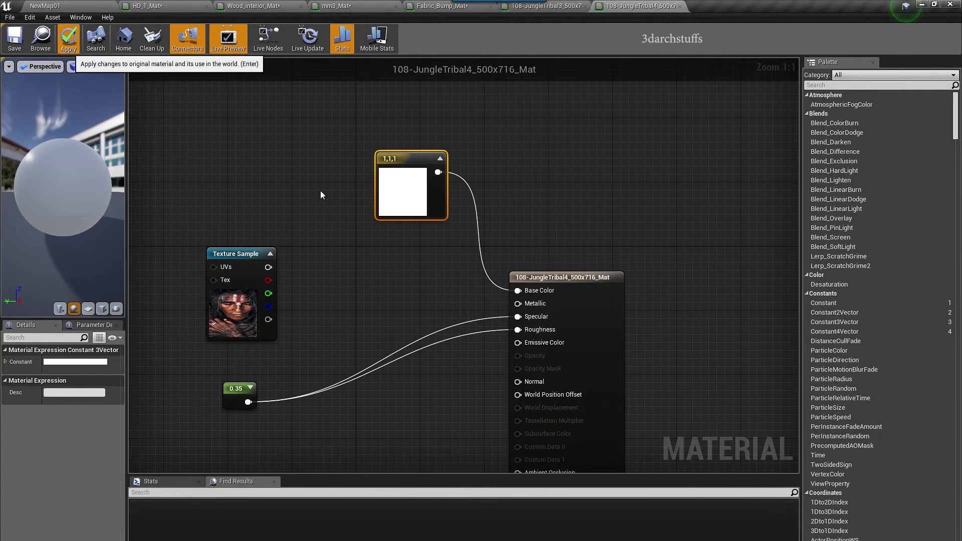
click(92, 6)
Deselect the portrait and select the SkyLight in the living room, leaving the viewport in game view.
right_drag(320, 215, 210, 245)
key(Escape)
mouse_move(494, 196)
right_down()
mouse_move(388, 190)
mouse_move(481, 195)
right_up()
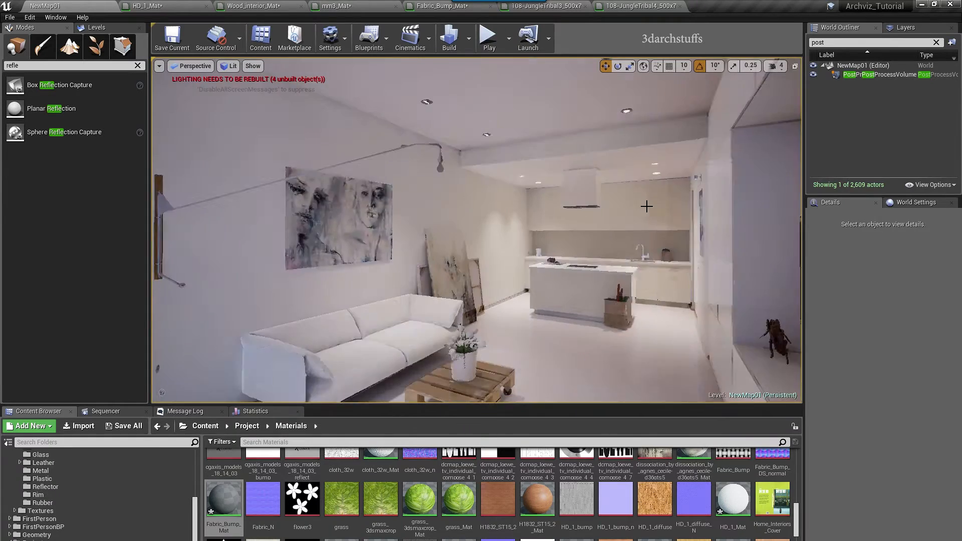
mouse_move(476, 225)
right_down()
mouse_move(566, 226)
mouse_move(480, 238)
mouse_move(608, 231)
mouse_move(388, 230)
mouse_move(593, 165)
right_up()
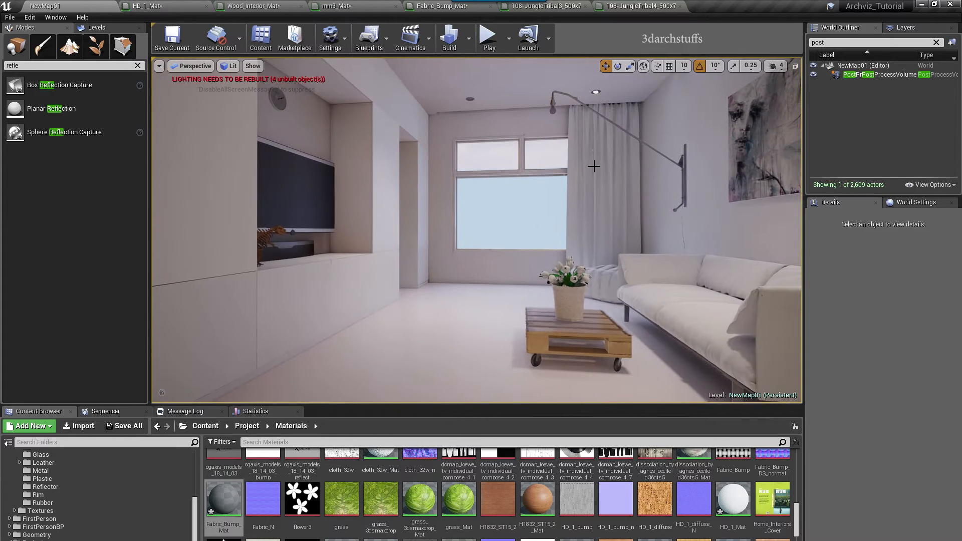
key(g)
click(387, 371)
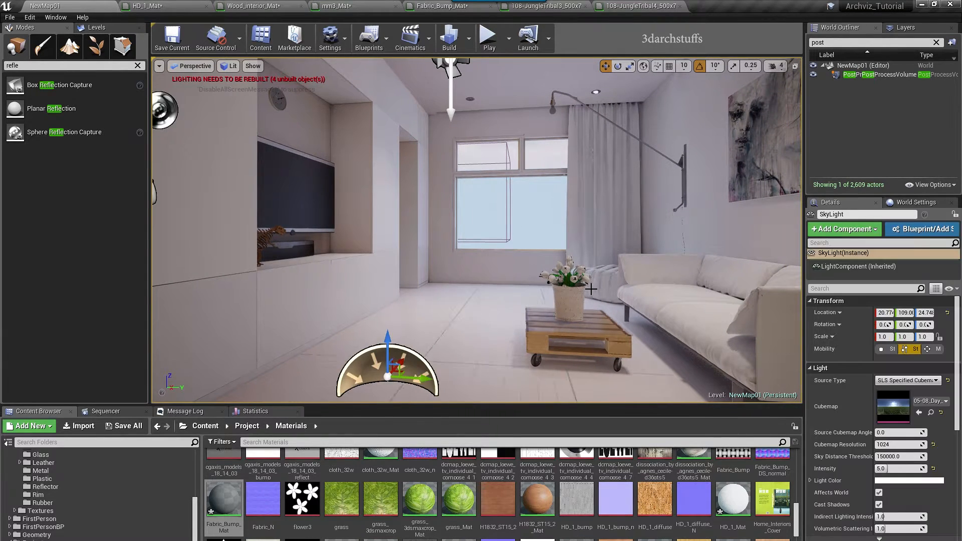
key(g)
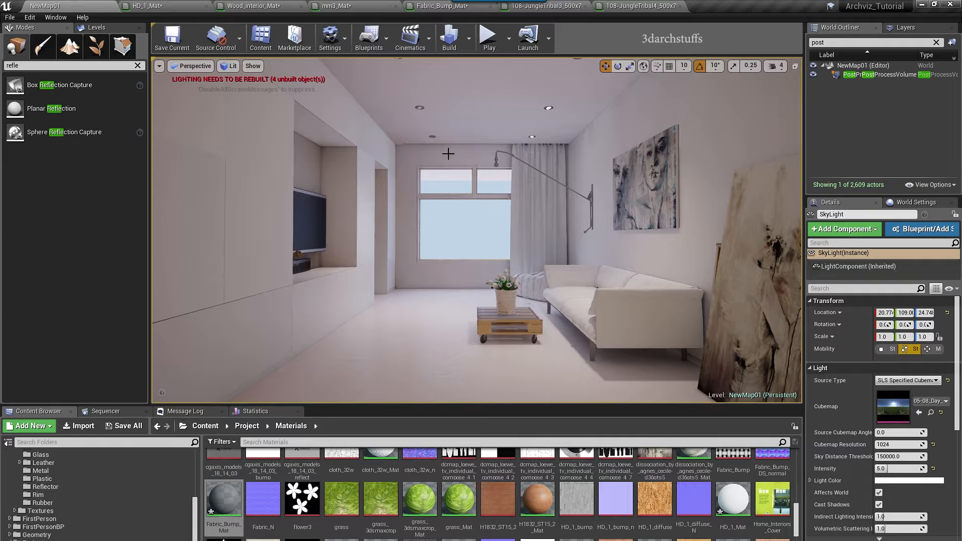
Show the editor icons over the living room view and set the SkyLight's intensity to 10.
right_drag(530, 247, 697, 238)
right_drag(473, 210, 321, 172)
scroll(581, 158, down, 3)
middle_drag(497, 172, 530, 145)
key(g)
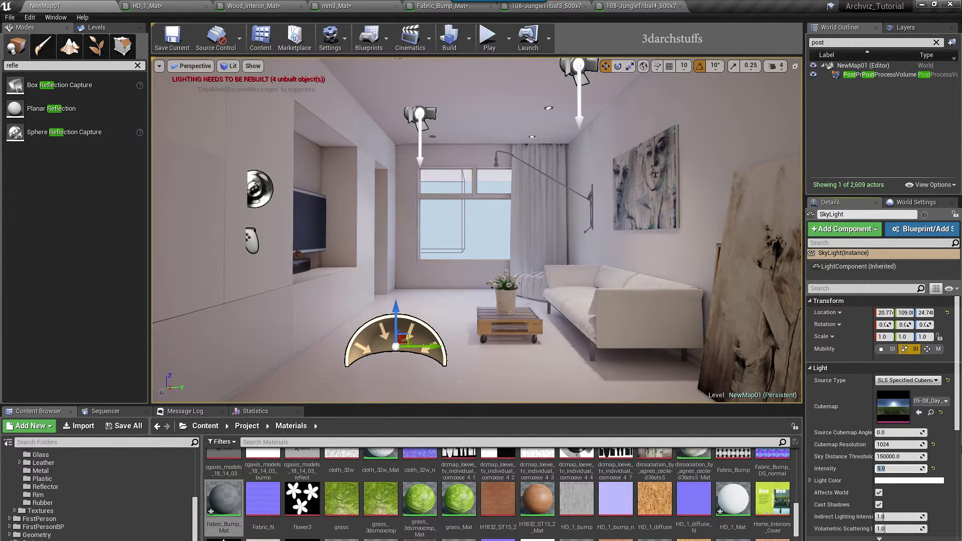
text(10)
key(Return)
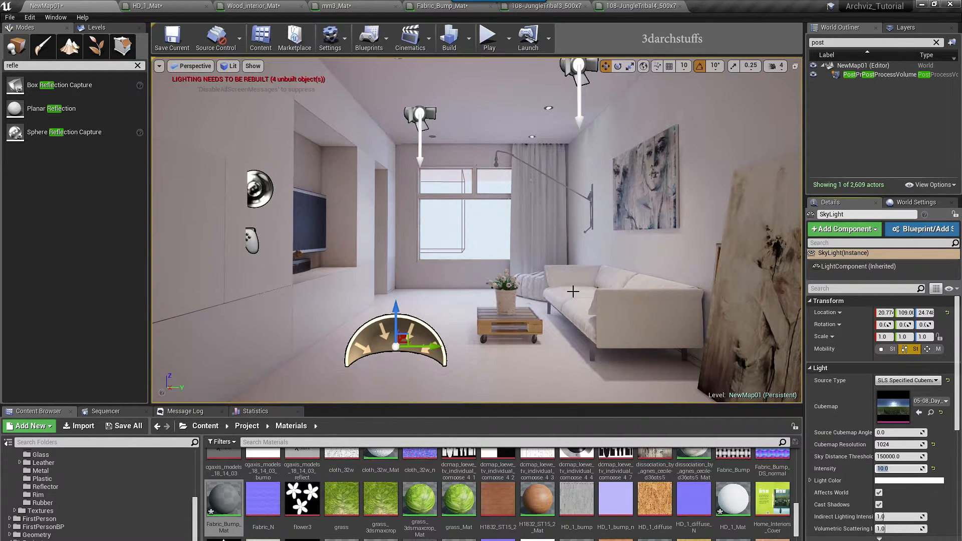
Check the Lightmass world settings, build the level with its lighting, and hide the viewport's editor icons.
click(468, 38)
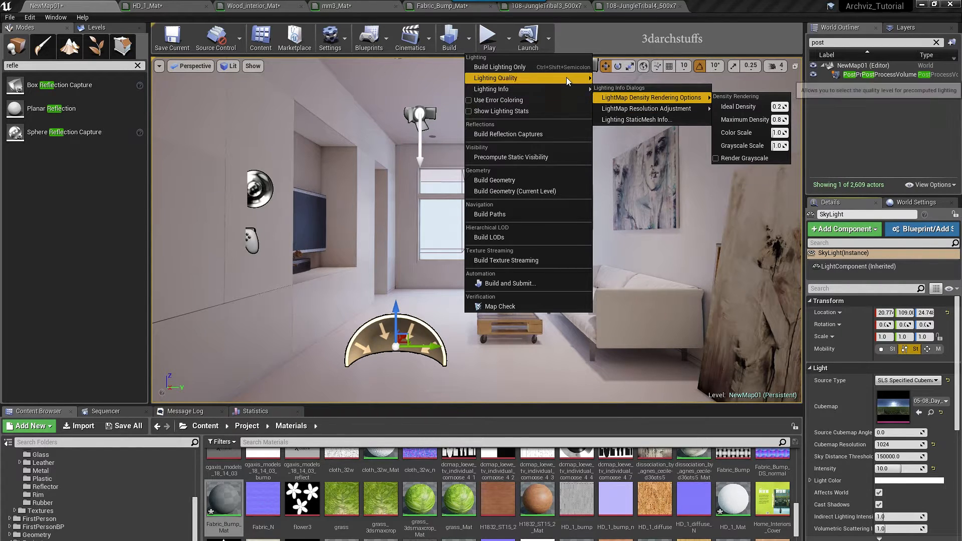
click(916, 202)
click(915, 202)
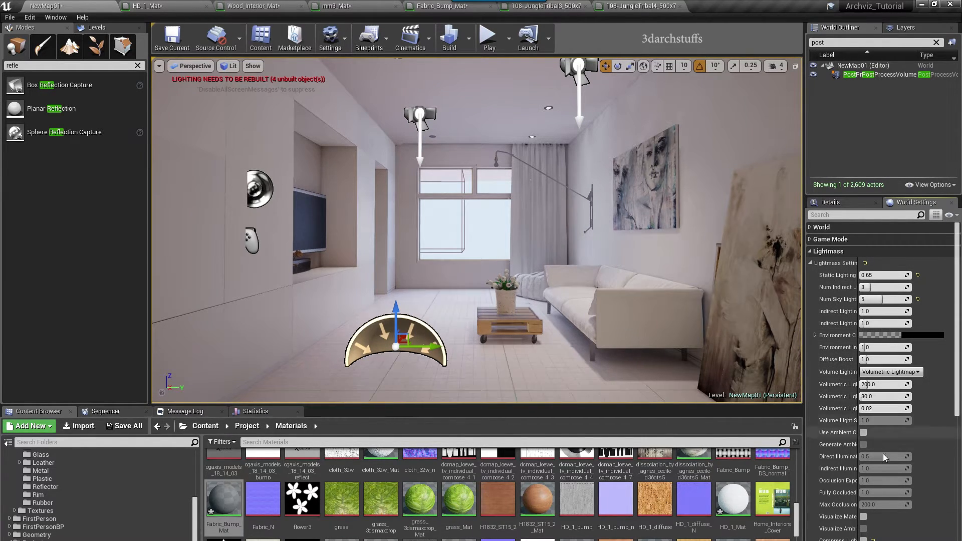
click(448, 43)
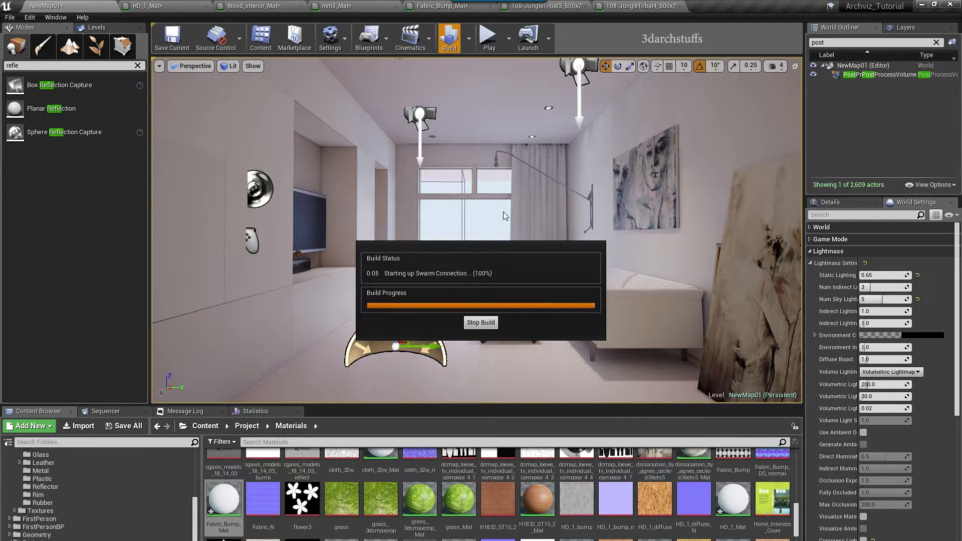
click(469, 279)
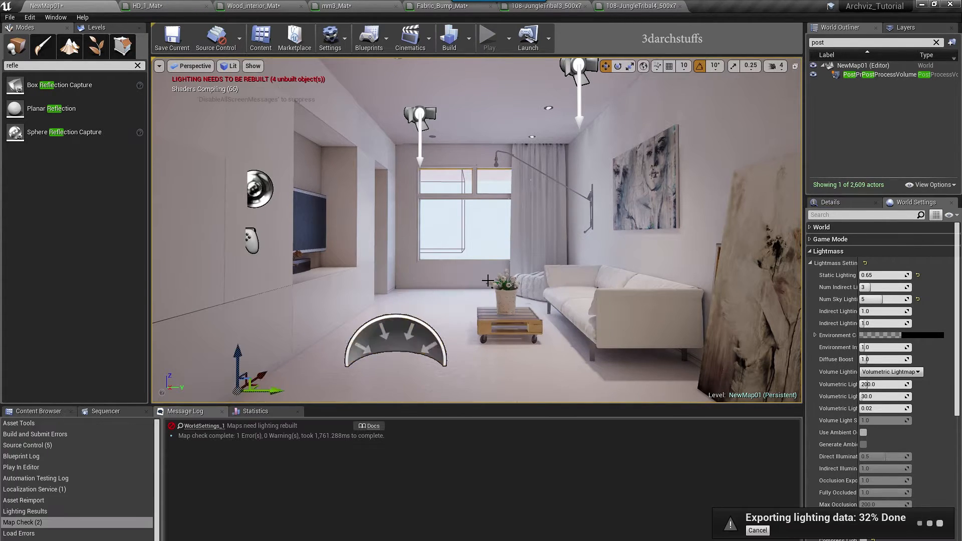
key(g)
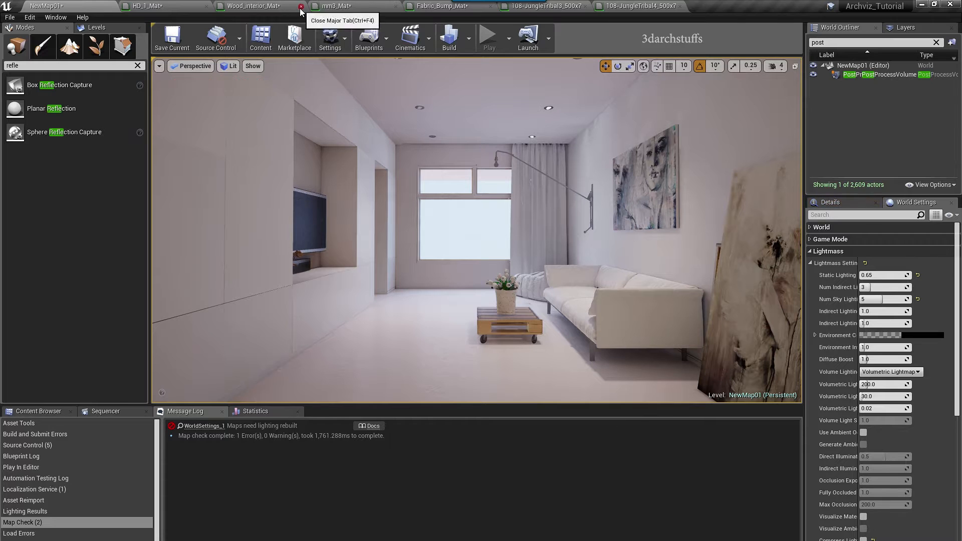
Close all the open material editors, leaving only the NewMap01 level open.
click(301, 6)
click(207, 5)
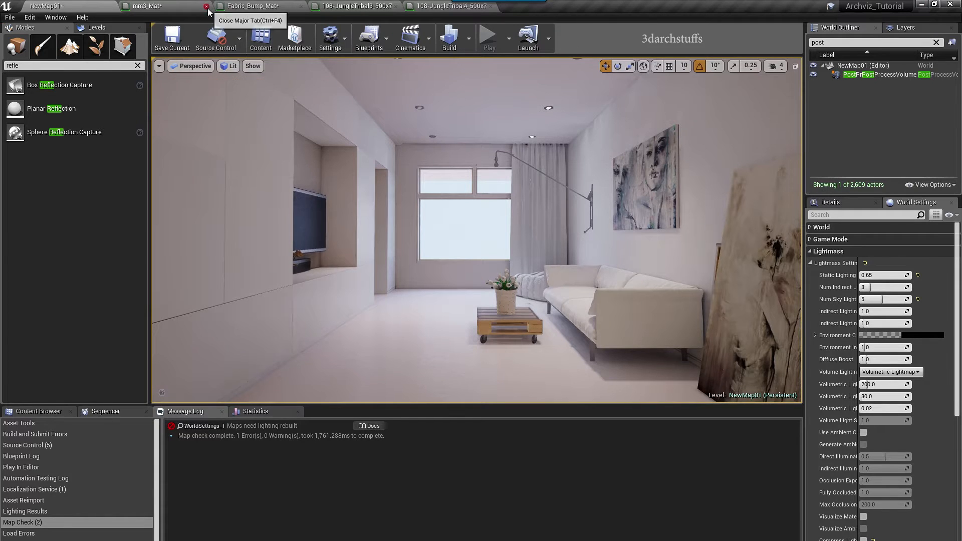
click(206, 6)
click(206, 6)
click(207, 6)
click(206, 5)
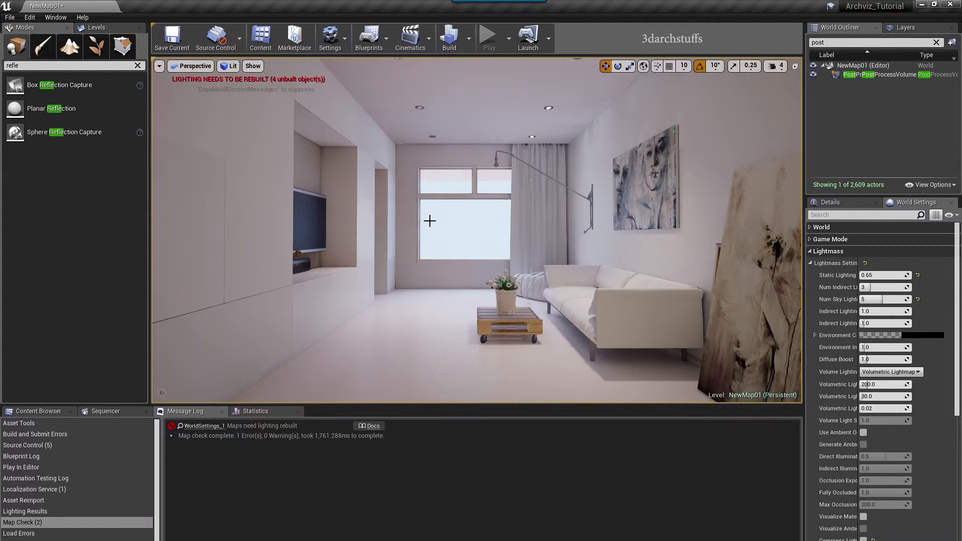
Capture an image of the living room viewport with Snagit and minimize the Snagit Editor.
click(497, 15)
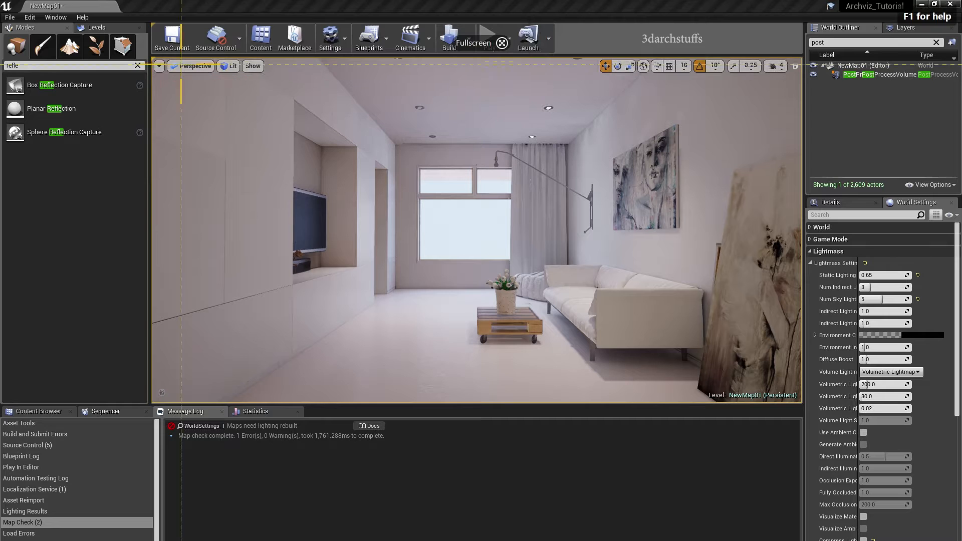
drag(150, 56, 801, 404)
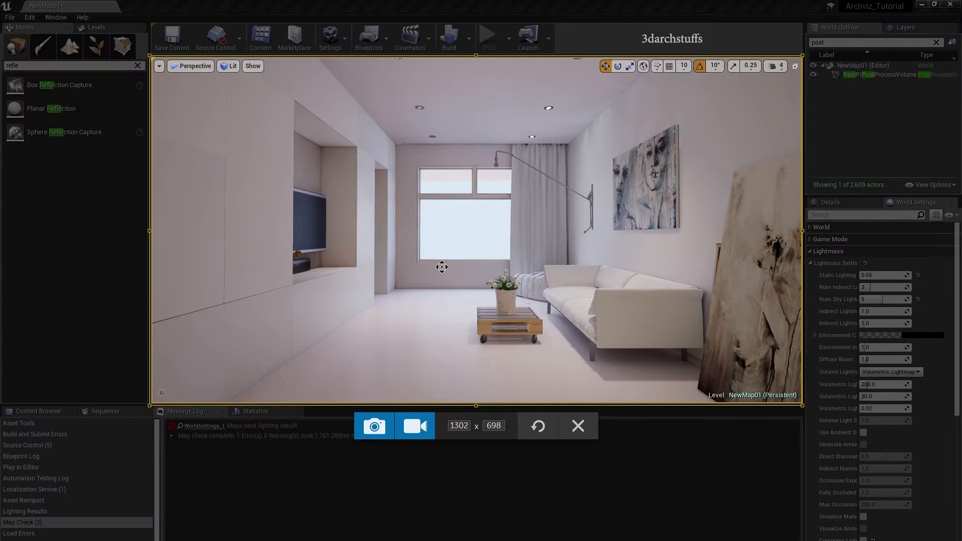
click(381, 427)
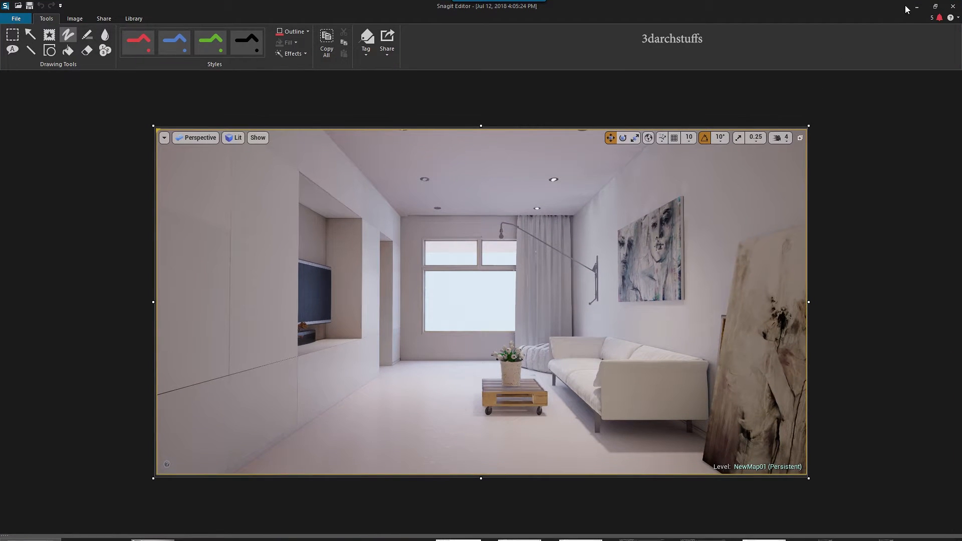
click(914, 8)
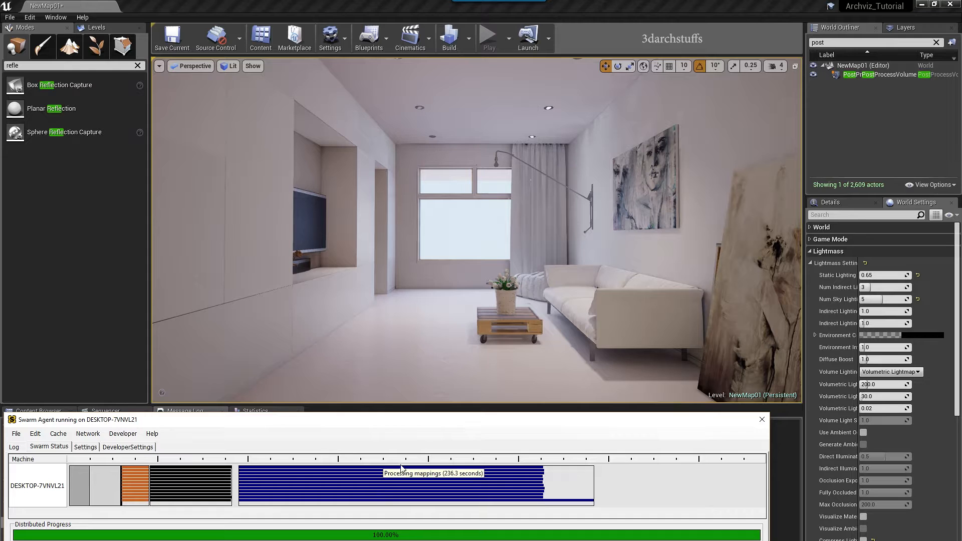
Return to the level and examine the newly built lighting across the living room and kitchen.
click(618, 11)
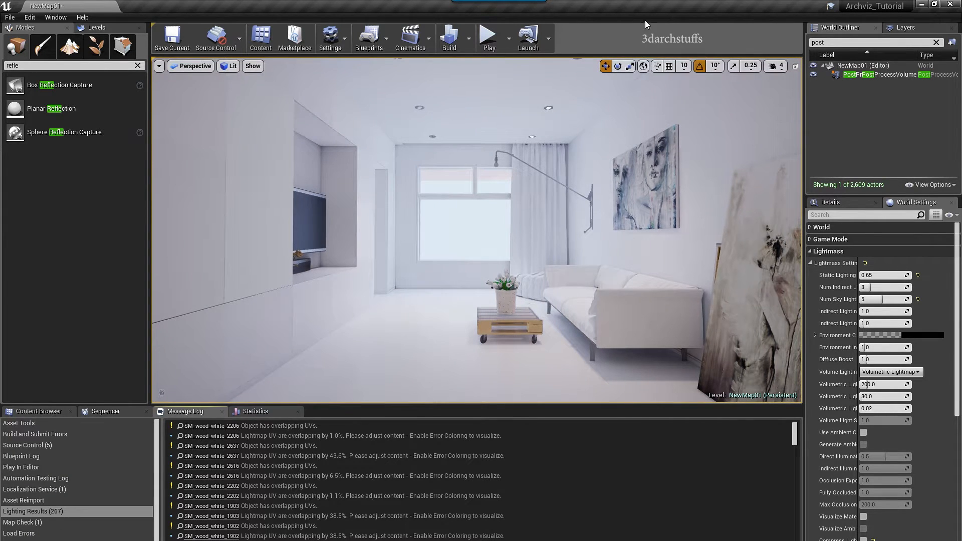
scroll(523, 188, up, 7)
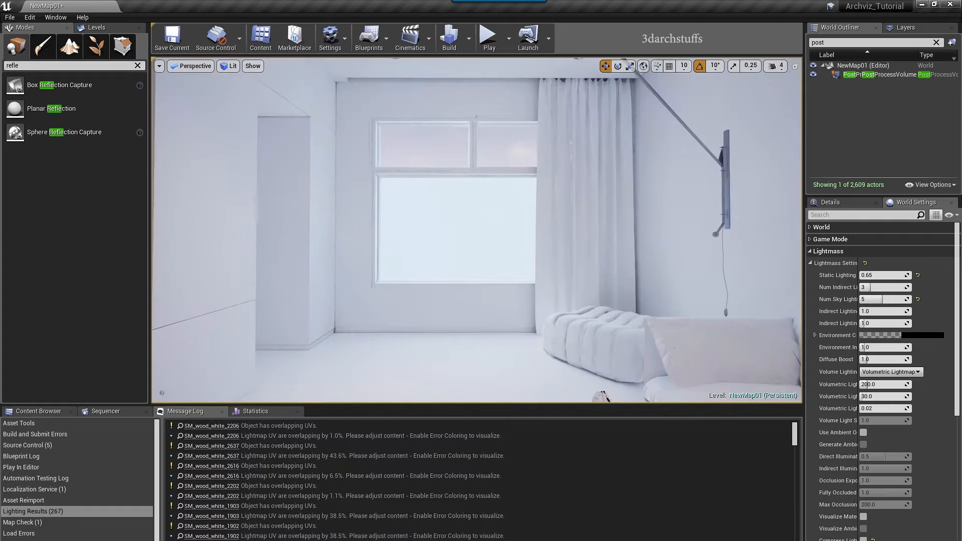
right_drag(522, 187, 320, 190)
scroll(523, 187, down, 10)
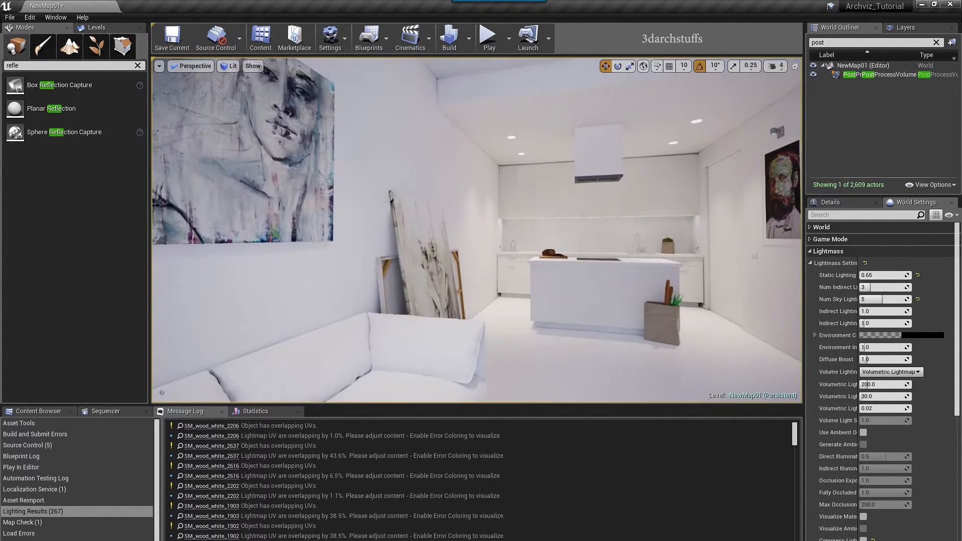
scroll(550, 195, up, 8)
right_drag(550, 195, 311, 200)
scroll(544, 195, down, 5)
right_drag(544, 195, 481, 197)
mouse_move(580, 191)
right_down()
mouse_move(626, 190)
mouse_move(667, 169)
right_up()
right_drag(612, 181, 606, 187)
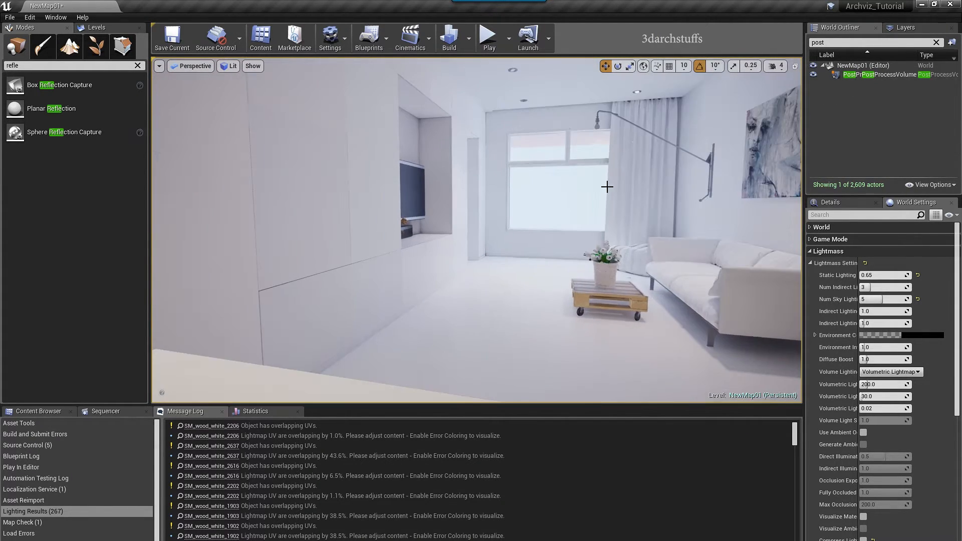
Recall the first saved camera view and set the PostProcessVolume's exposure compensation to 0.5.
key(1)
click(858, 75)
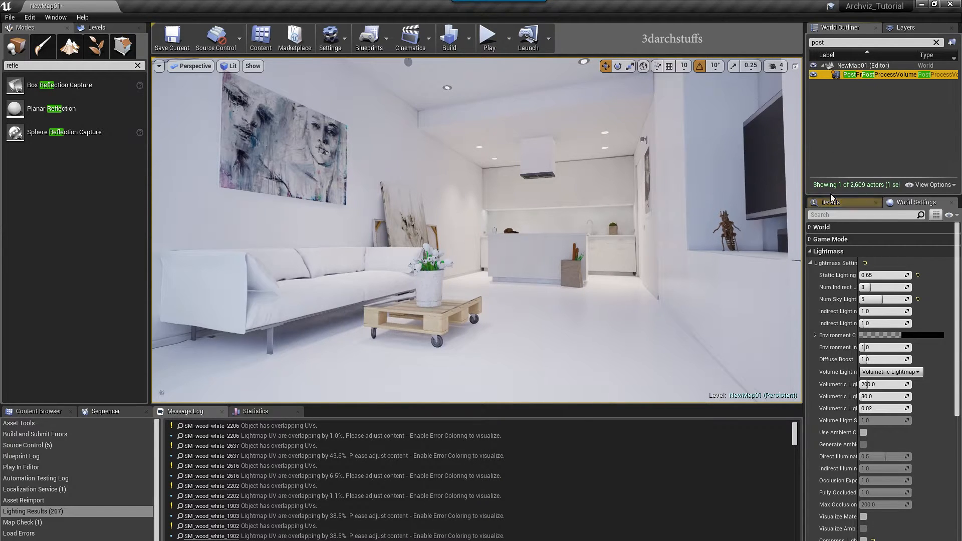
scroll(854, 493, down, 3)
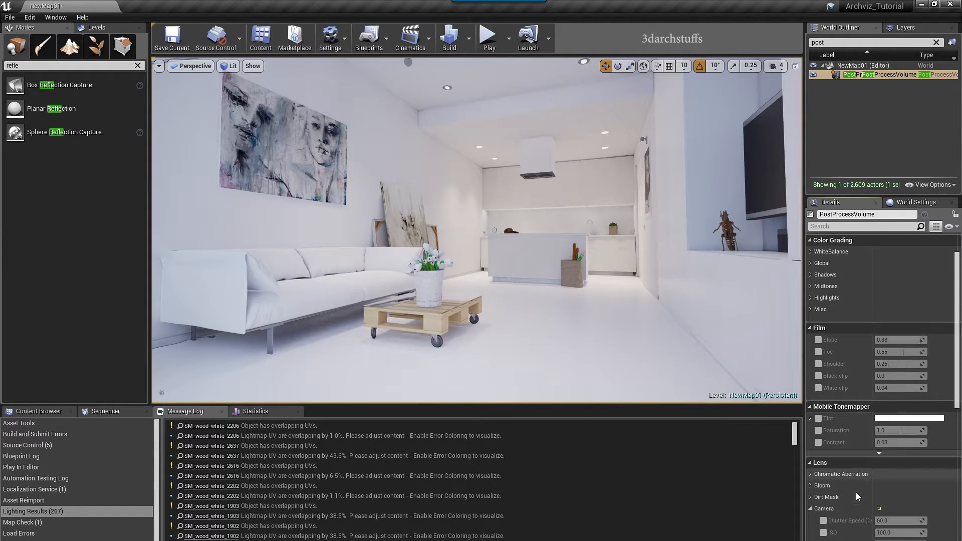
scroll(844, 506, down, 2)
click(888, 523)
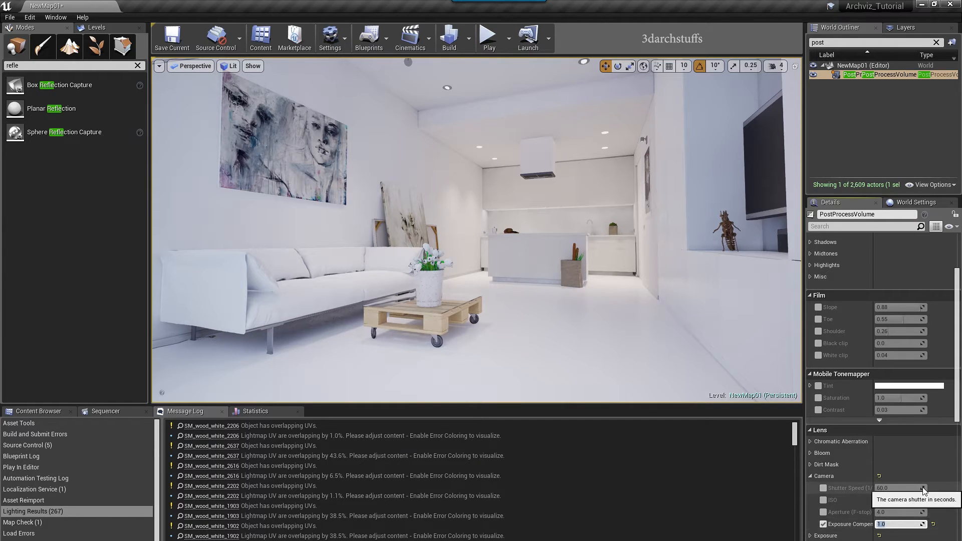
key(Return)
Examine the kitchen's light strip beneath the wall cabinets and its lighting on the backsplash up close.
right_drag(564, 300, 543, 299)
scroll(555, 273, up, 2)
middle_drag(555, 273, 594, 248)
scroll(577, 262, up, 3)
scroll(577, 263, up, 4)
scroll(546, 271, up, 5)
right_drag(545, 271, 503, 252)
middle_drag(543, 269, 567, 294)
scroll(543, 269, up, 3)
middle_drag(511, 275, 544, 266)
right_drag(544, 266, 534, 246)
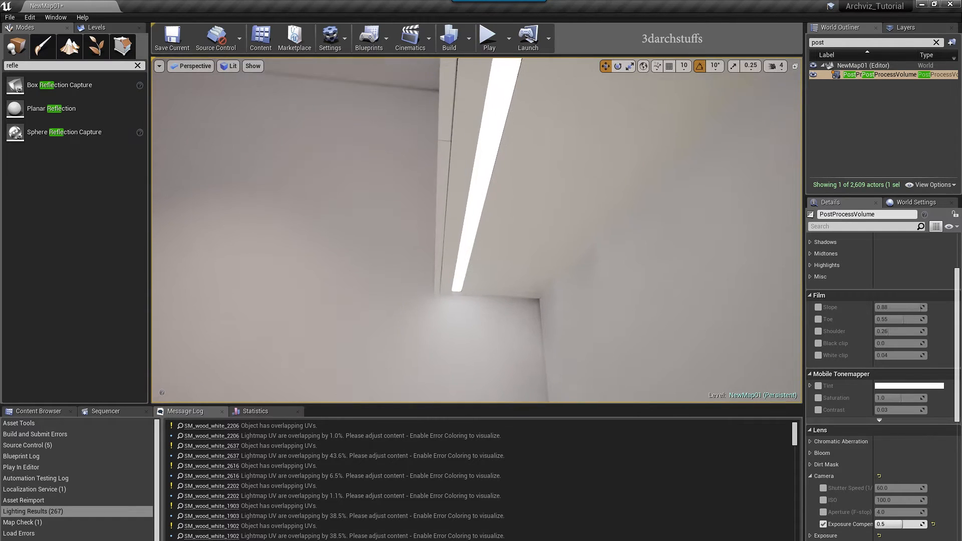
middle_drag(545, 267, 516, 266)
right_drag(516, 265, 671, 276)
middle_drag(516, 265, 484, 276)
right_drag(483, 275, 488, 260)
right_drag(609, 276, 616, 270)
middle_drag(609, 276, 605, 245)
right_drag(610, 276, 619, 267)
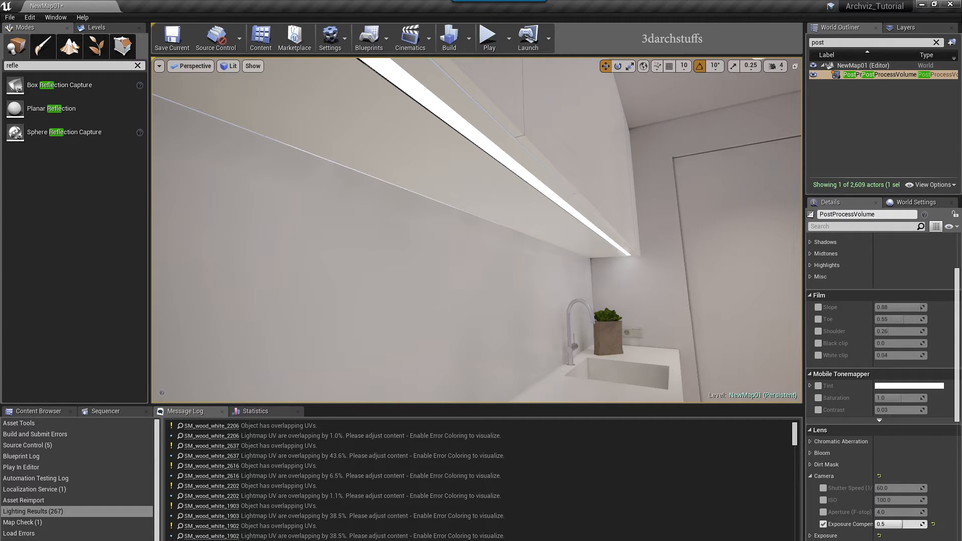
Select the light strip under the kitchen cabinets and open its Glow_Bulb02 material.
click(551, 235)
scroll(869, 410, up, 3)
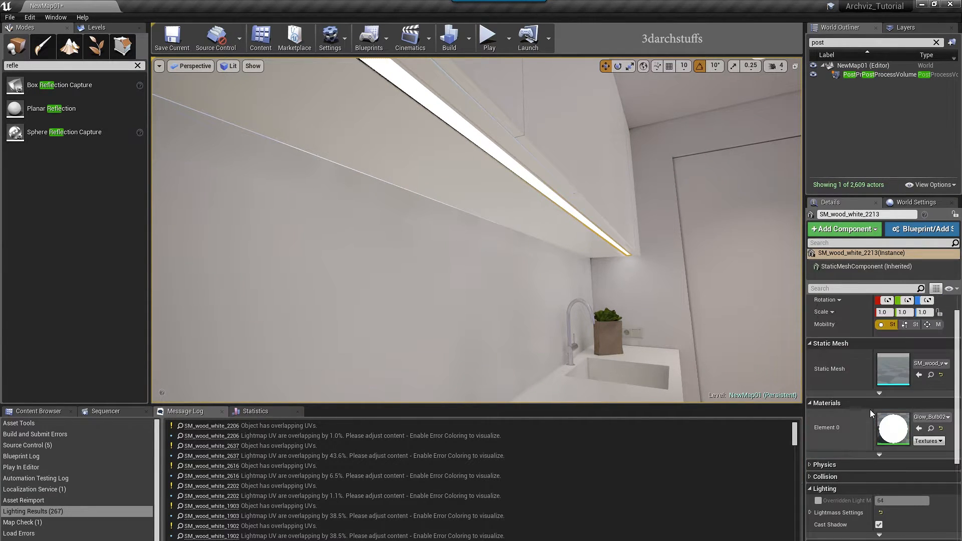
double_click(892, 453)
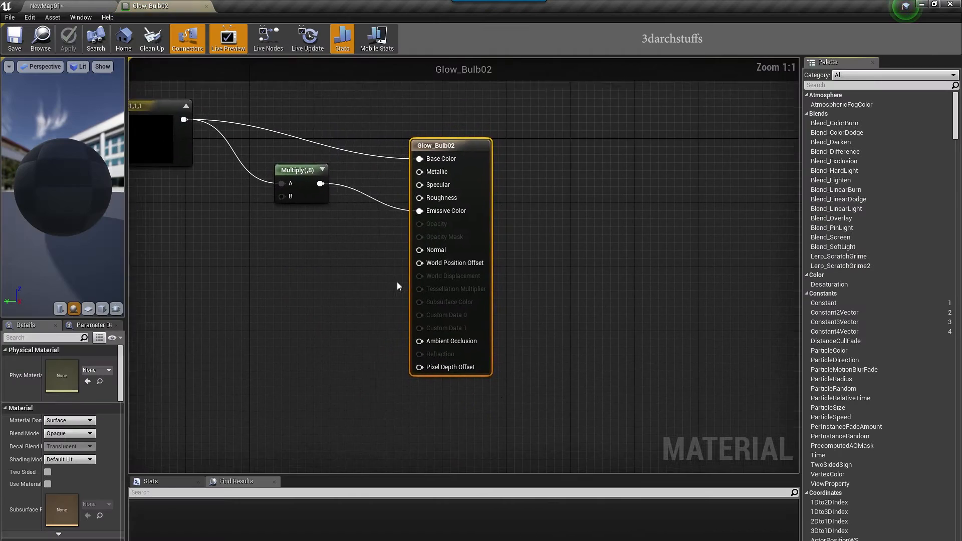
Set constant B of the Multiply node feeding Glow_Bulb02's emissive color to 12.
click(434, 196)
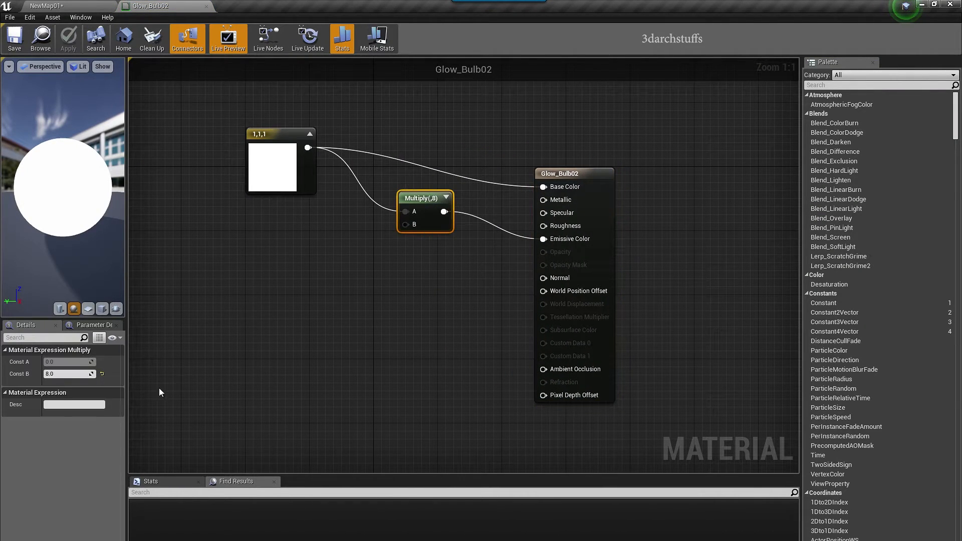
click(66, 373)
text(12)
key(Return)
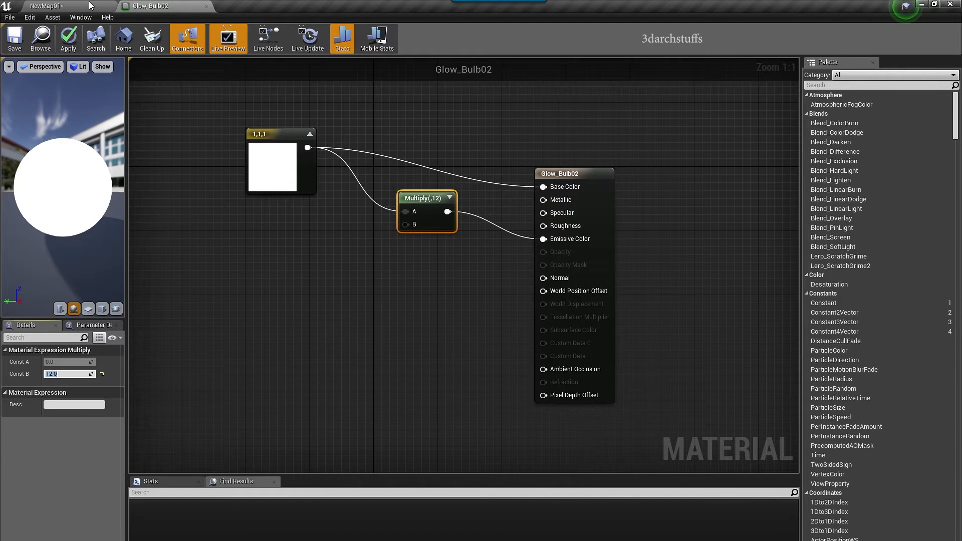
Return to the level and examine the lighting across the living room, kitchen and pallet coffee table from several angles.
click(46, 5)
right_drag(463, 274, 547, 283)
scroll(547, 283, up, 5)
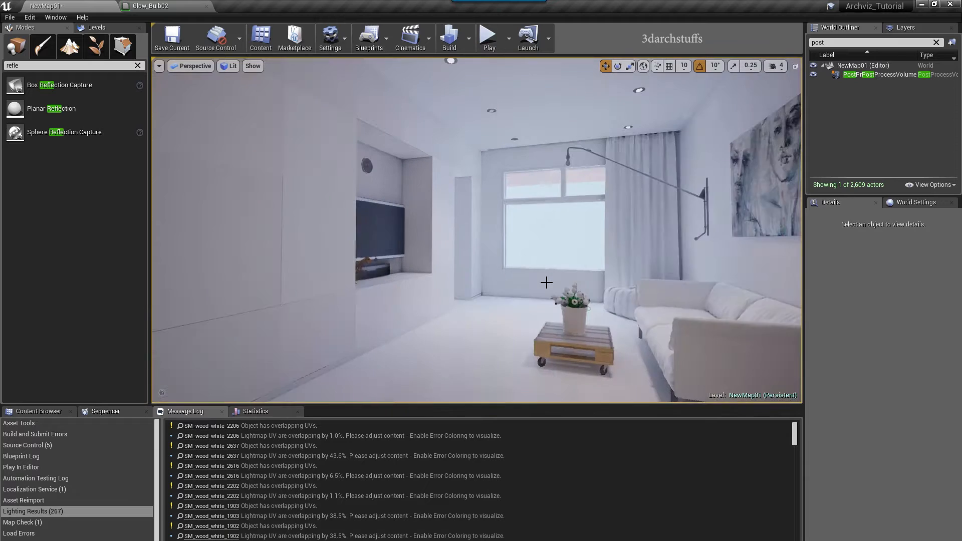
scroll(546, 283, down, 4)
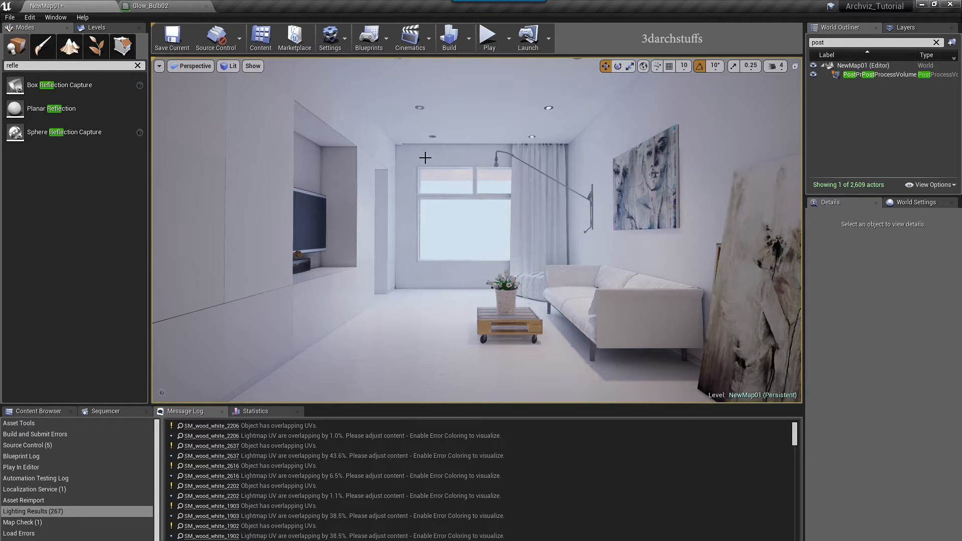
scroll(473, 179, up, 5)
right_drag(474, 179, 562, 181)
scroll(476, 179, down, 5)
scroll(481, 179, up, 8)
scroll(526, 180, down, 4)
scroll(562, 181, up, 6)
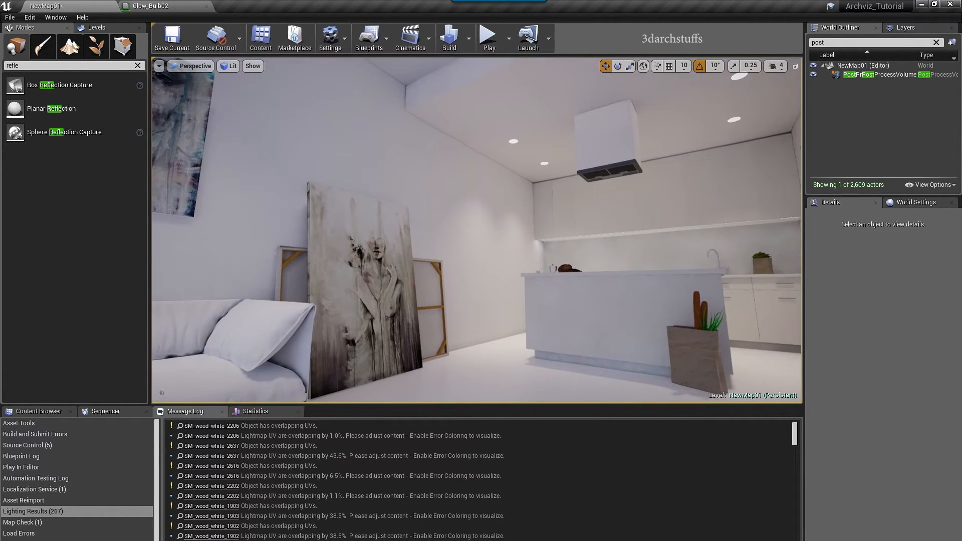
mouse_move(476, 230)
right_down()
mouse_move(516, 228)
mouse_move(226, 230)
right_up()
right_drag(544, 241, 569, 296)
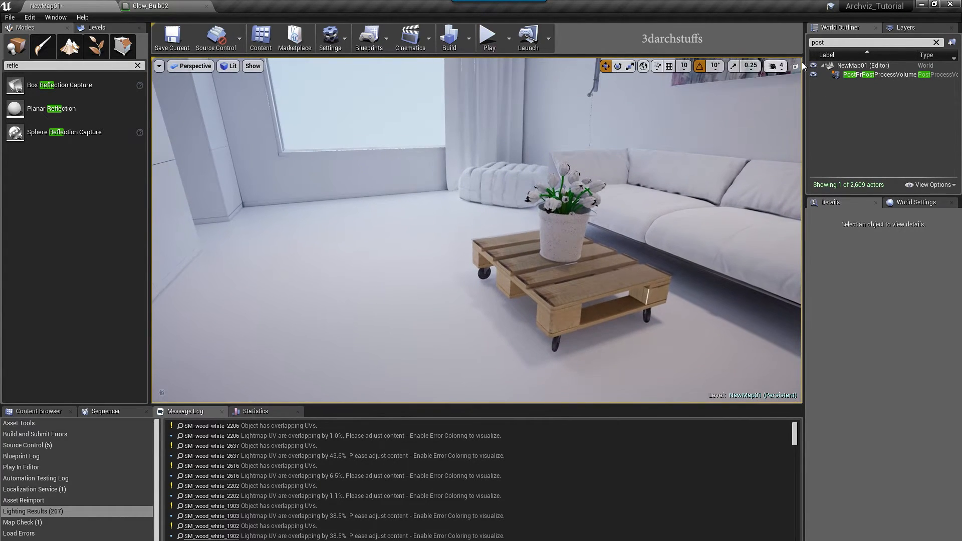
Select the SkyLight in the living room and set its intensity to 8.
right_drag(493, 229, 489, 239)
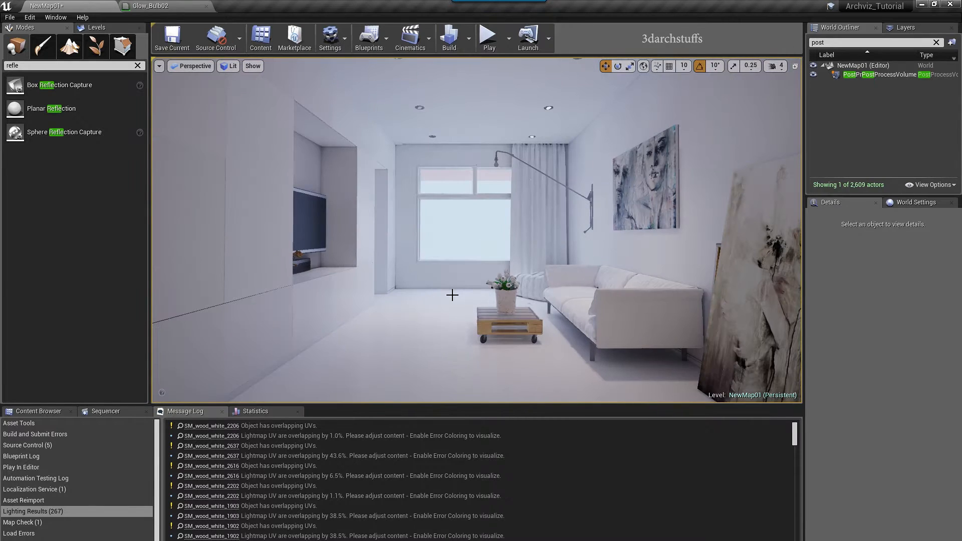
click(396, 340)
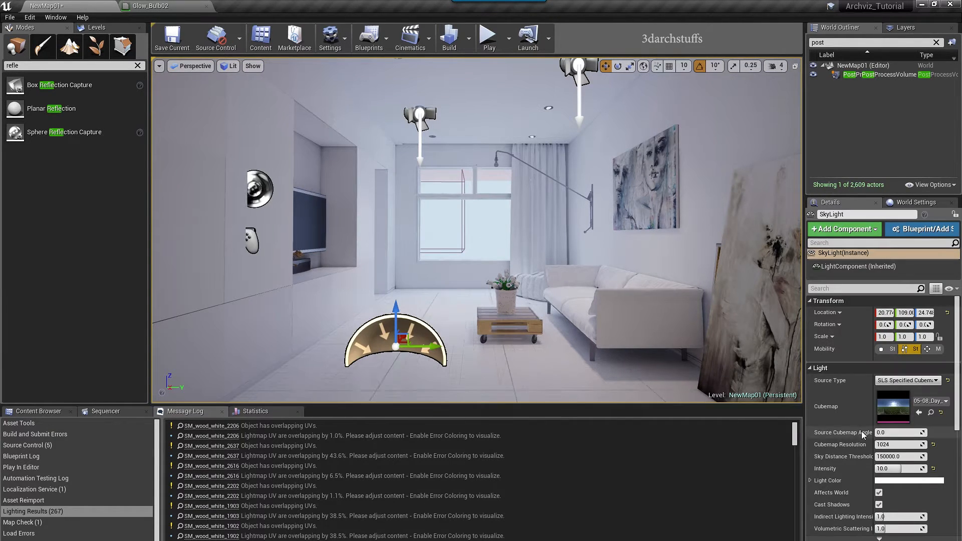
click(885, 469)
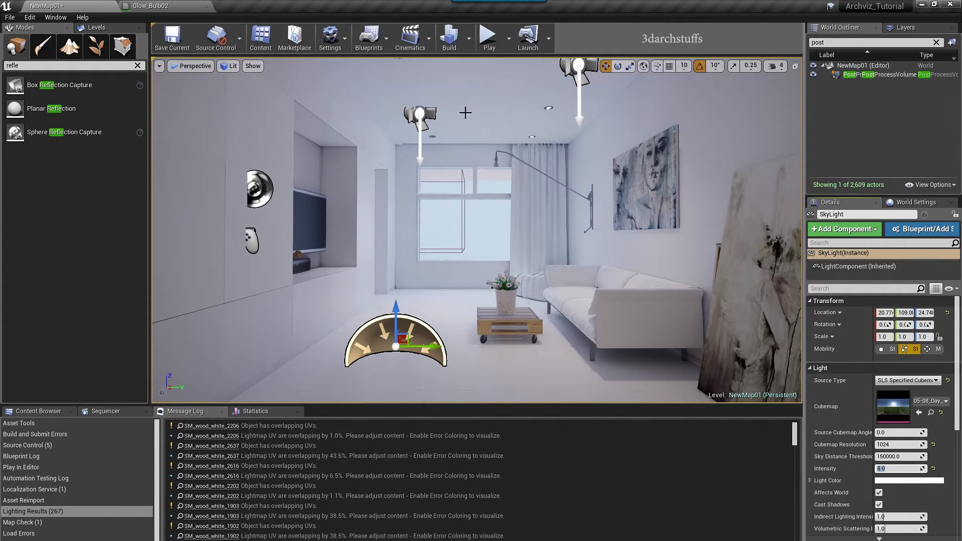
Set the Multiply node's constant B in the Glow_Bulb02 material to 14 and apply the change.
click(167, 6)
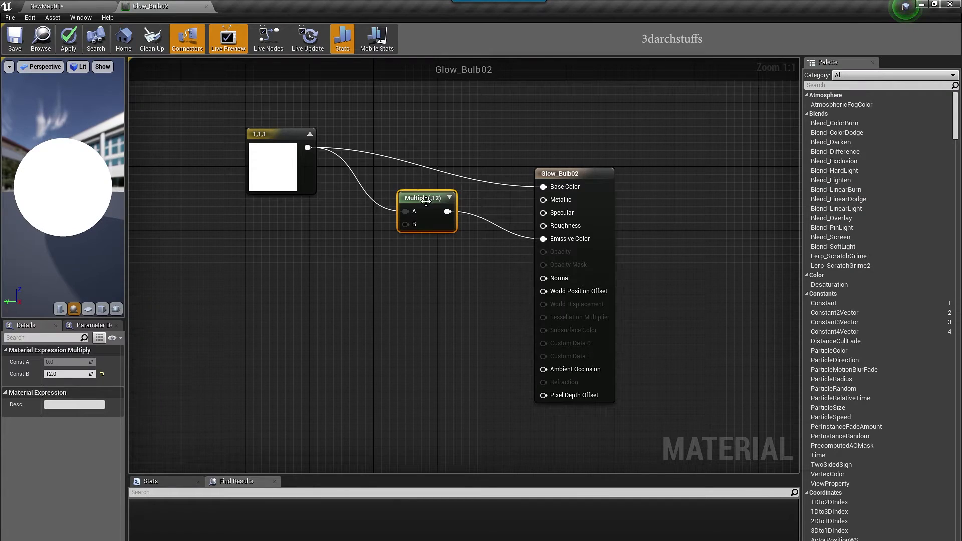
click(67, 371)
text(1)
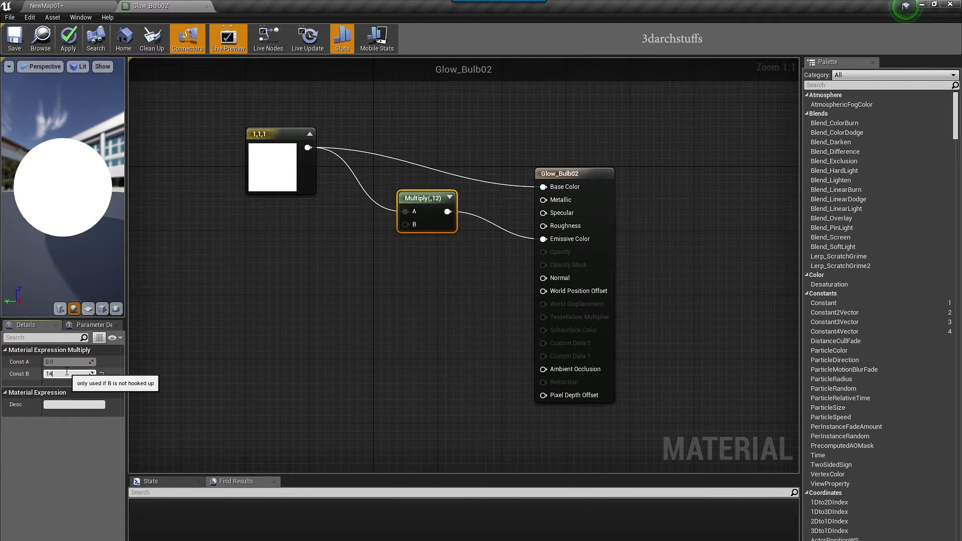
text(4)
key(Return)
click(70, 40)
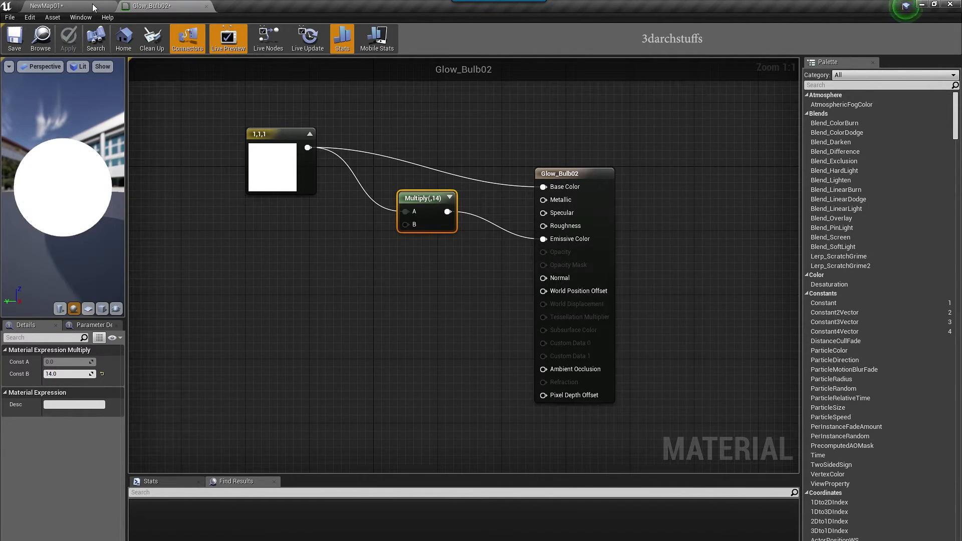
Return to the level, recall the saved living room views in game view, and rebuild the lighting.
click(92, 7)
key(1)
key(g)
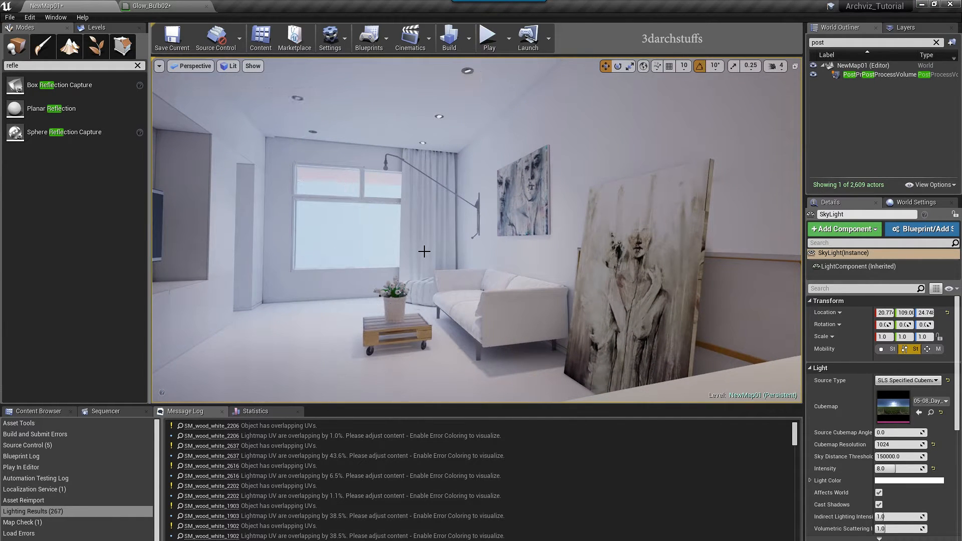
key(2)
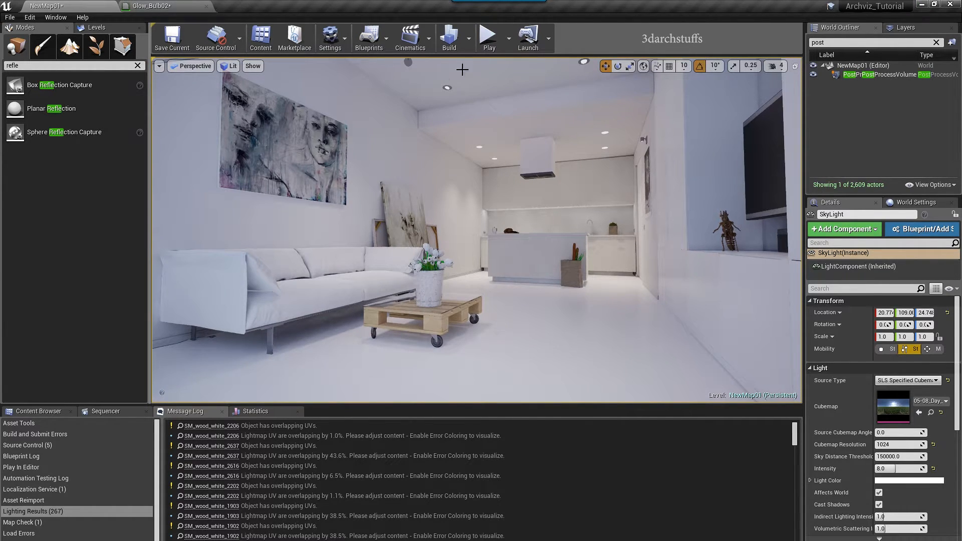
click(450, 39)
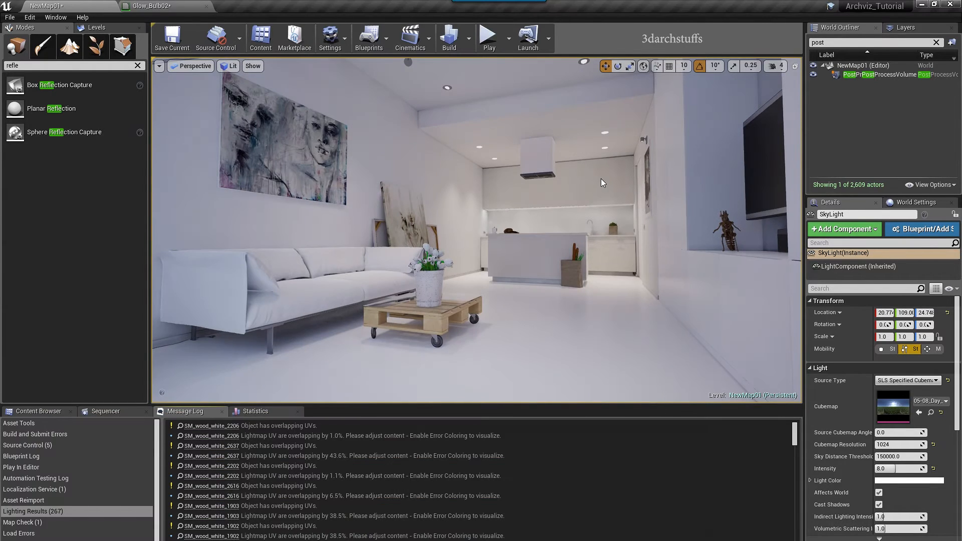
Examine the rebuilt kitchen light strip and backsplash up close, and check the Multiply value in Glow_Bulb02.
drag(549, 205, 543, 165)
drag(505, 251, 491, 227)
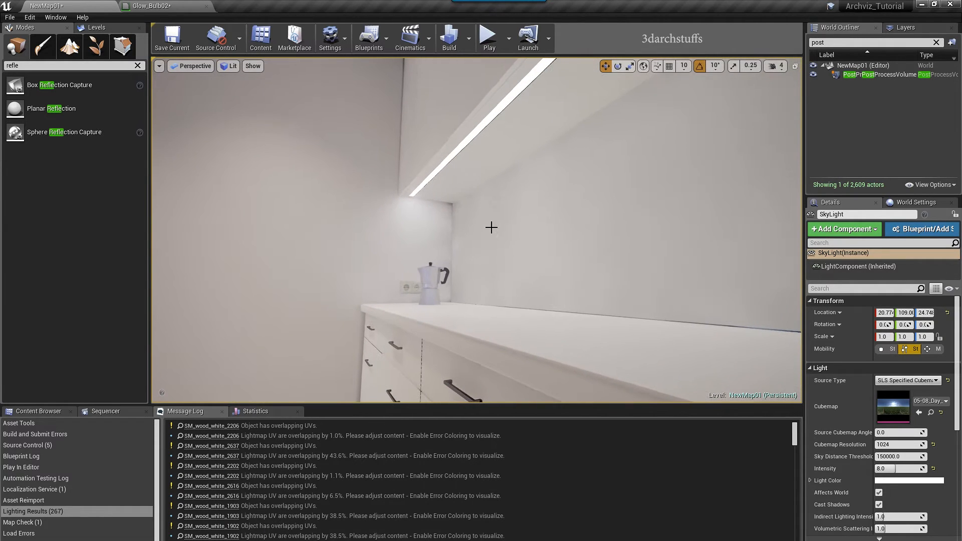
click(189, 5)
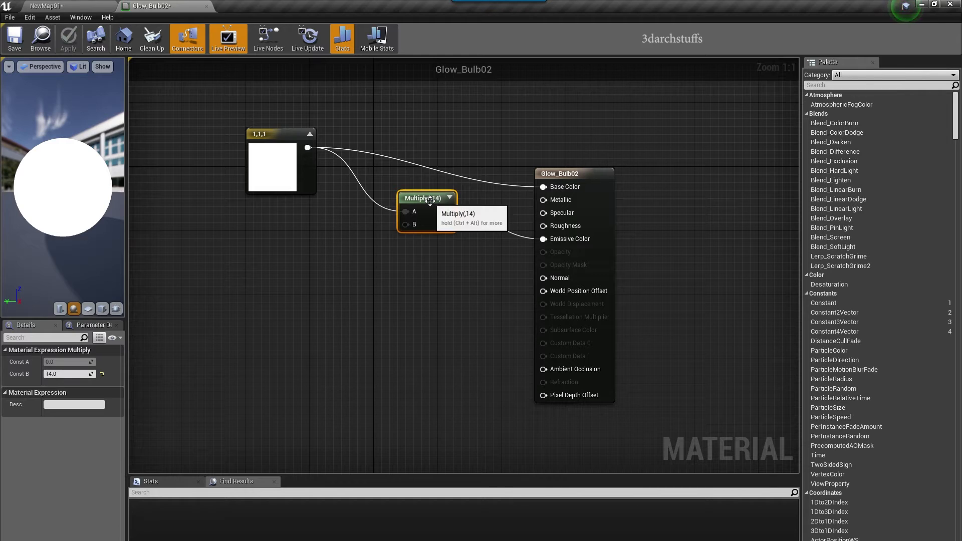
click(77, 7)
mouse_move(420, 243)
right_down()
mouse_move(488, 225)
mouse_move(435, 240)
right_up()
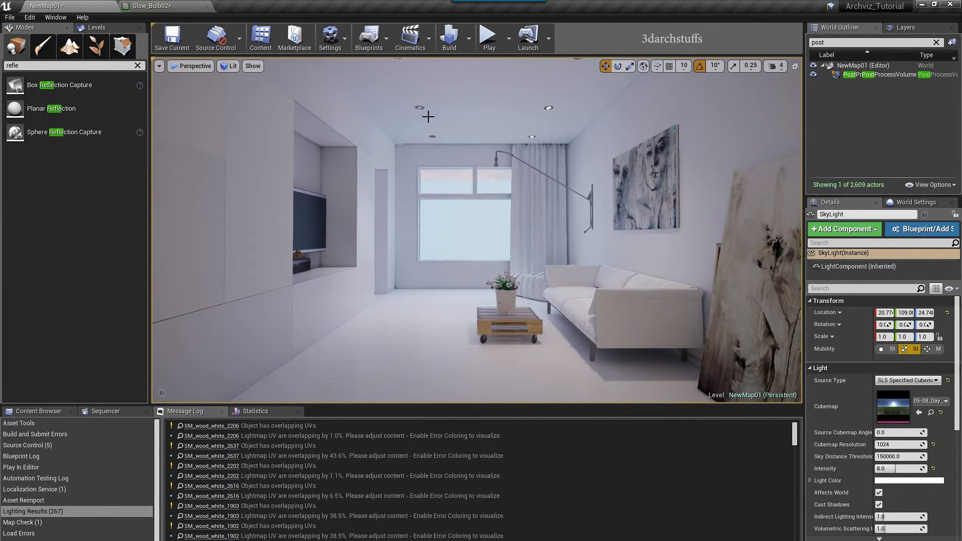
Go up to the wall clock above the TV and delete the mesh selected there.
right_drag(423, 282, 530, 245)
click(346, 167)
right_drag(346, 167, 321, 170)
alt+drag(426, 268, 493, 240)
click(509, 242)
key(Delete)
Generate lightmap UVs for the clock hand mesh SM_wood_white_1999, using source lightmap index 1 while displaying UV channel 1.
click(464, 292)
key(h)
click(481, 255)
double_click(894, 390)
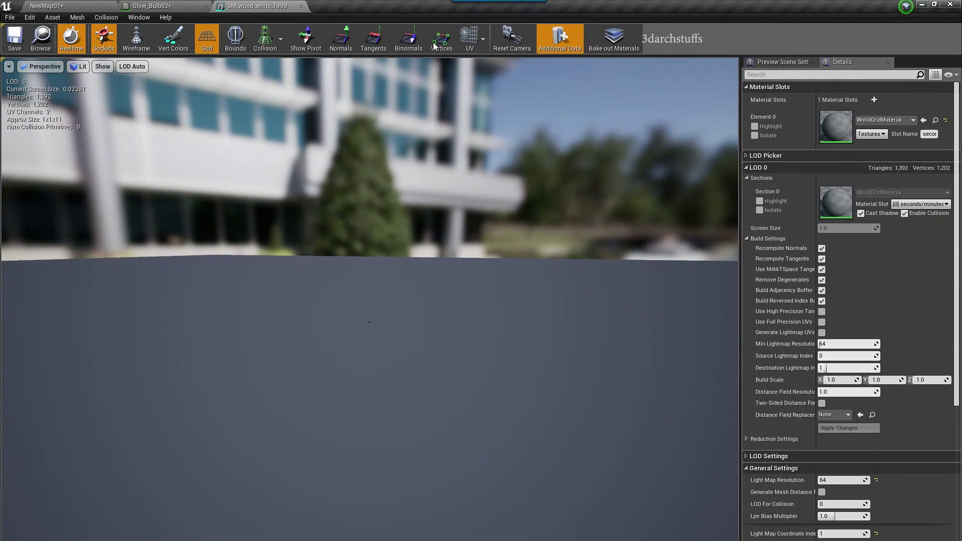
click(482, 38)
click(478, 83)
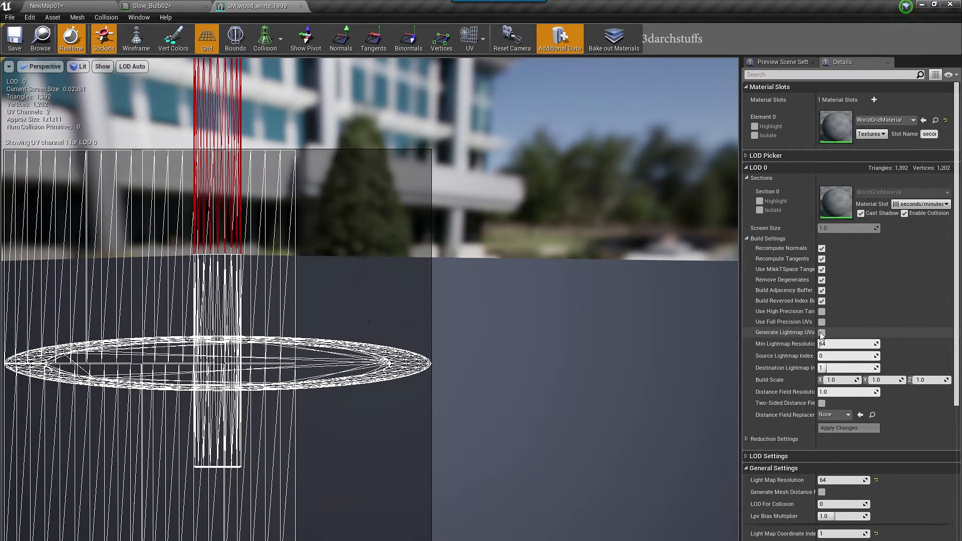
click(834, 428)
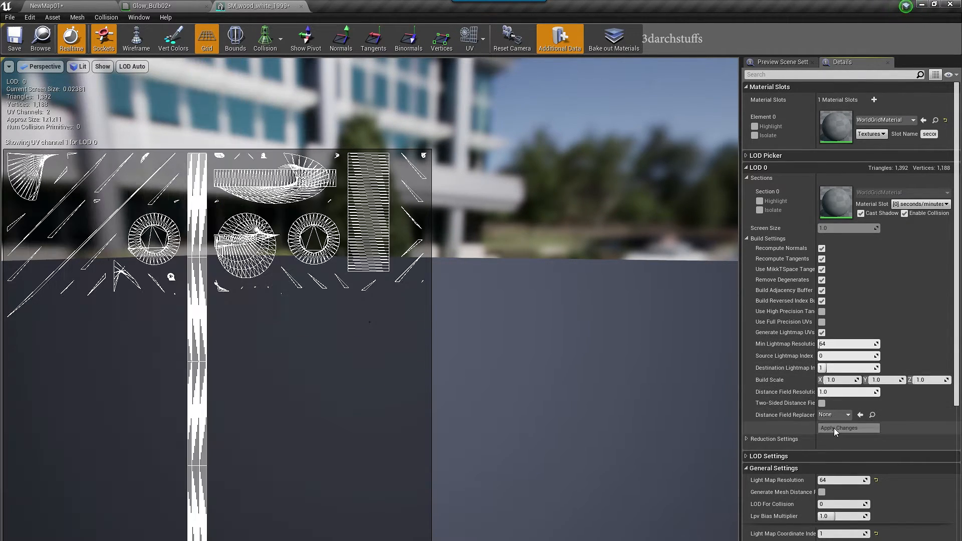
click(834, 428)
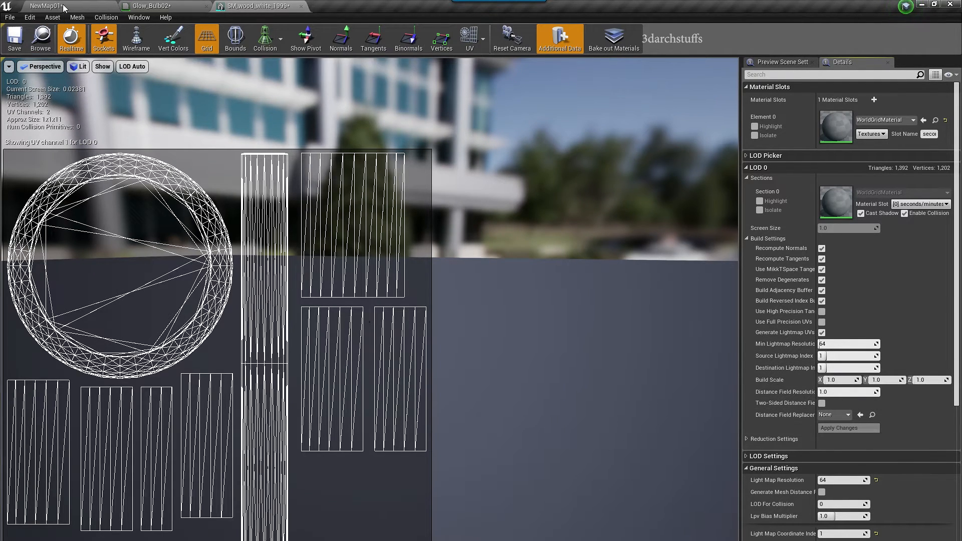
Generate lightmap UVs for the other clock hand mesh, SM_wood_white_1998, with source lightmap index 1, and close both mesh editors.
click(63, 7)
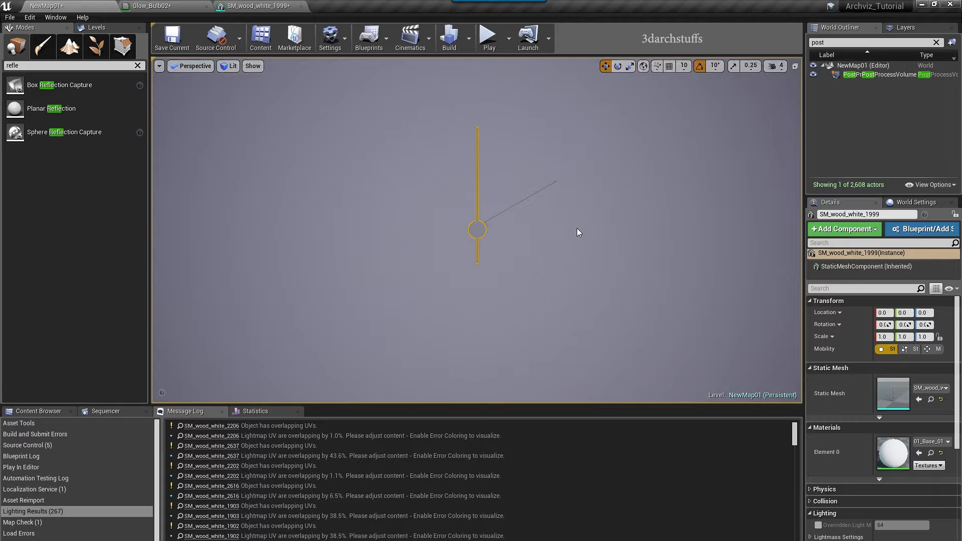
click(487, 196)
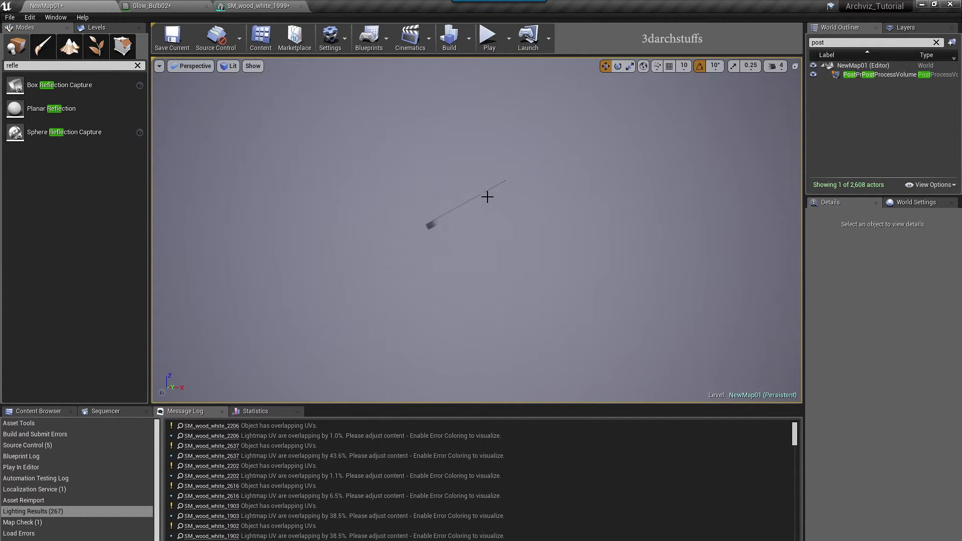
click(446, 222)
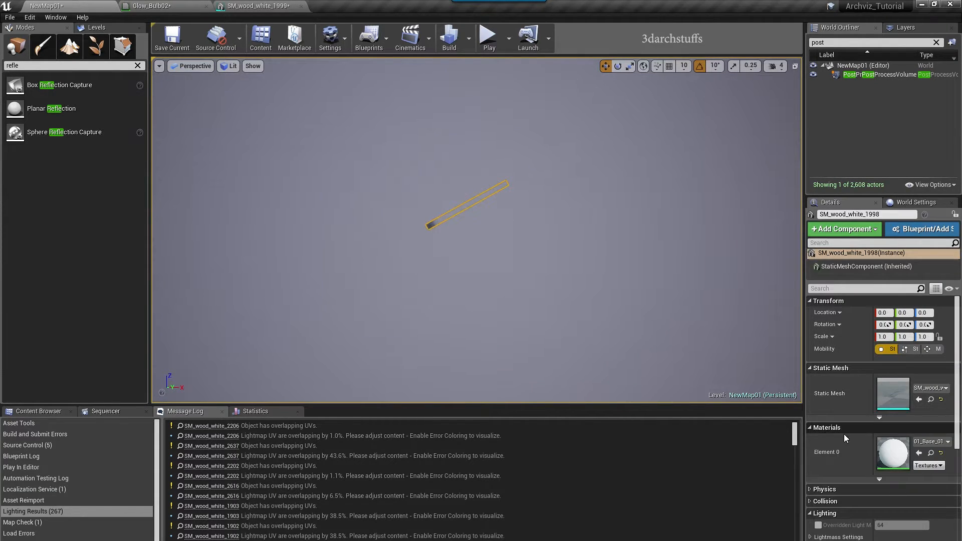
double_click(893, 396)
click(471, 42)
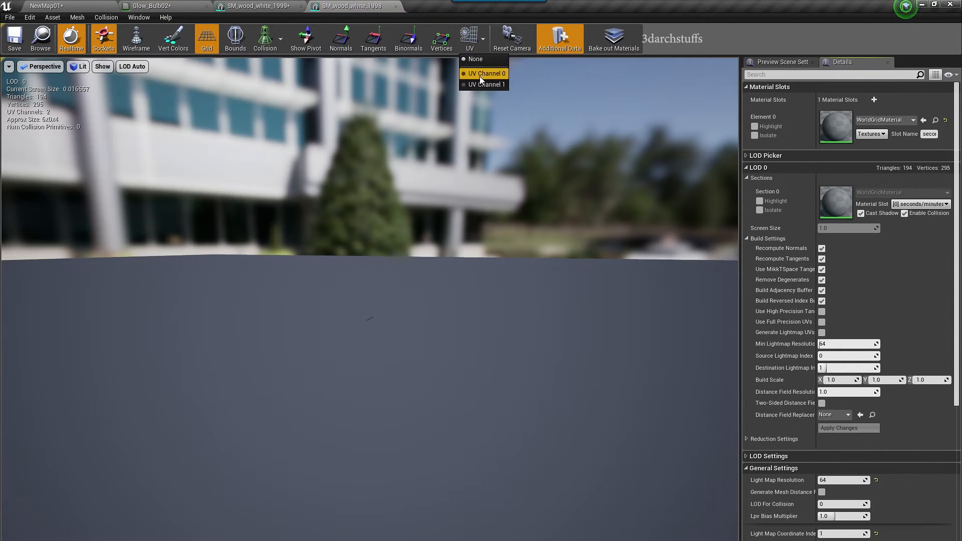
click(483, 84)
click(821, 332)
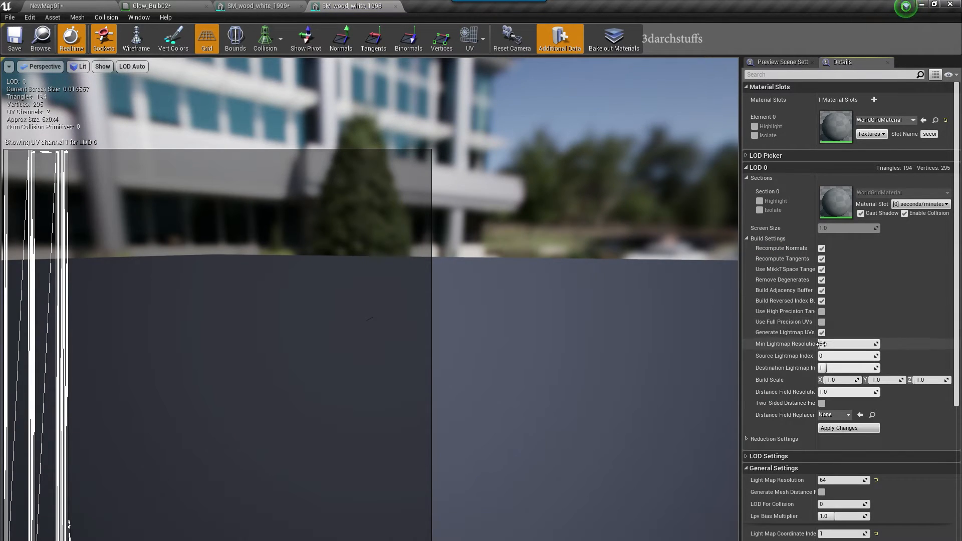
click(850, 429)
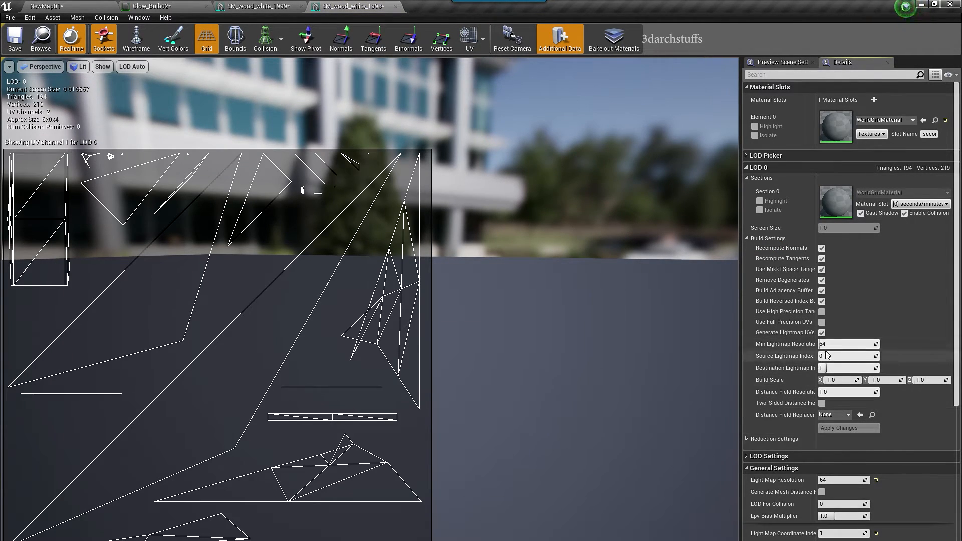
click(845, 427)
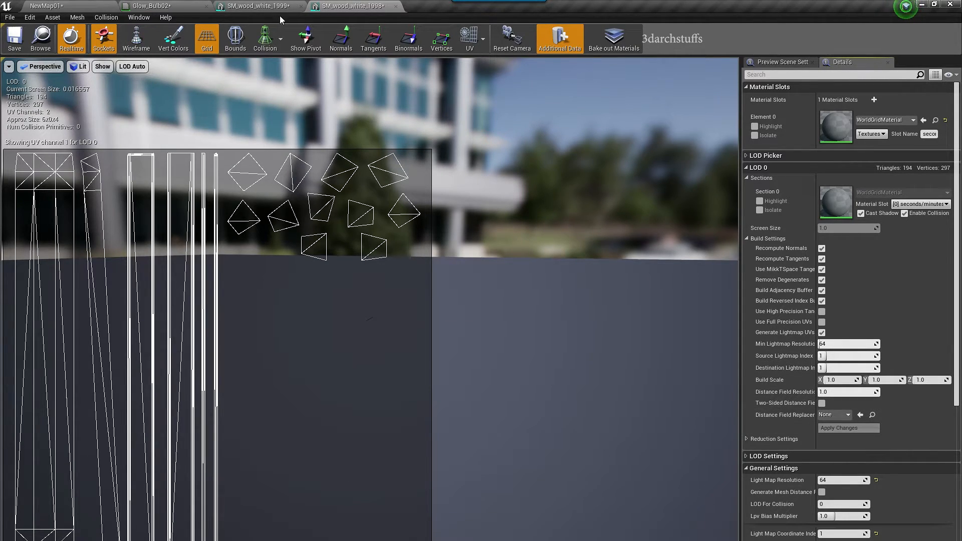
click(396, 6)
click(300, 6)
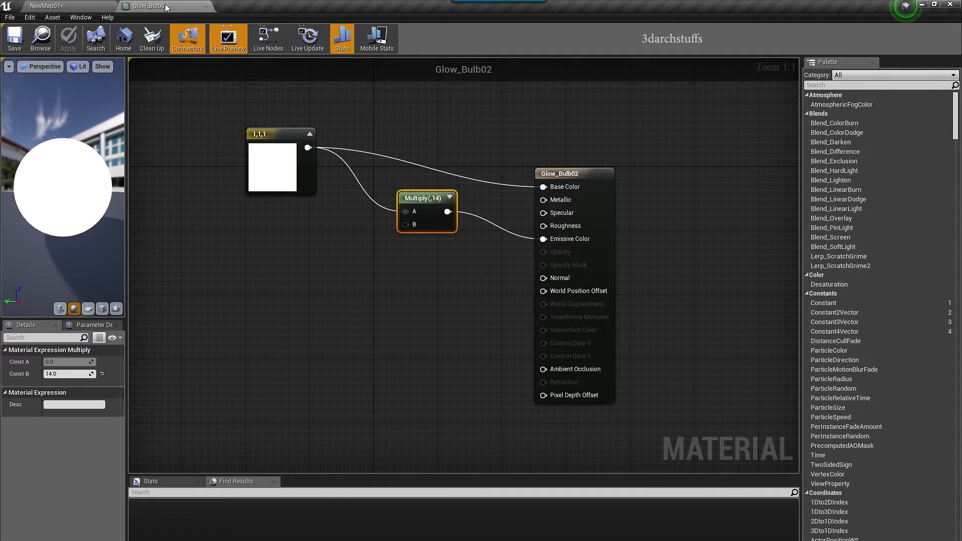
click(55, 5)
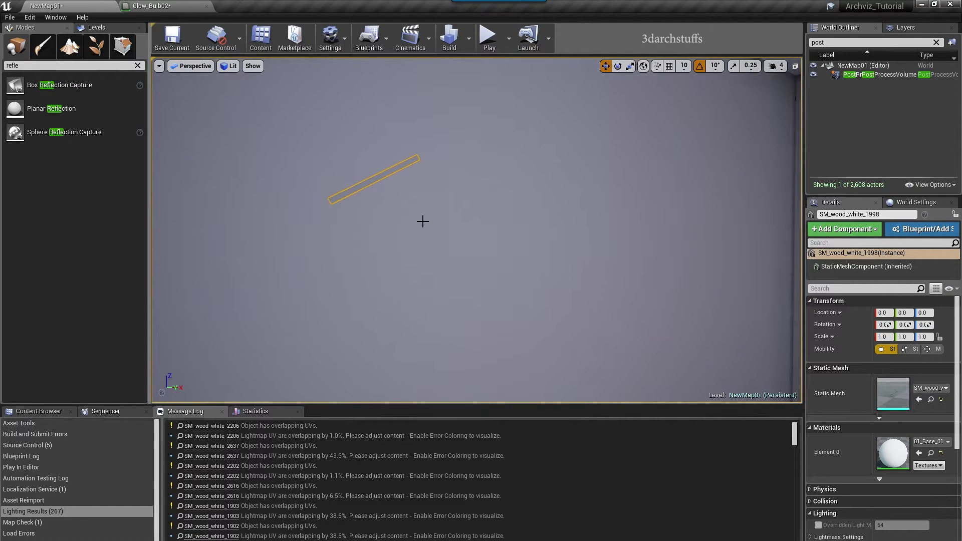
Open the clock body mesh SM_wood_white_1996 and examine the layout of its UV channel 1.
right_drag(502, 204, 472, 205)
click(477, 182)
double_click(893, 393)
click(468, 39)
click(487, 84)
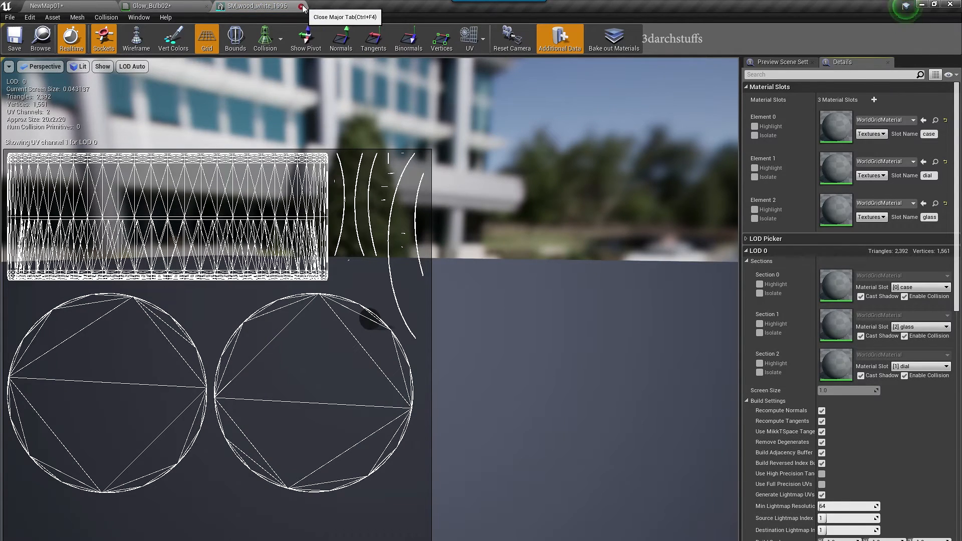
Return to the level, show the viewport full screen, and examine the lighting from the living room up to the kitchen.
scroll(822, 518, down, 1)
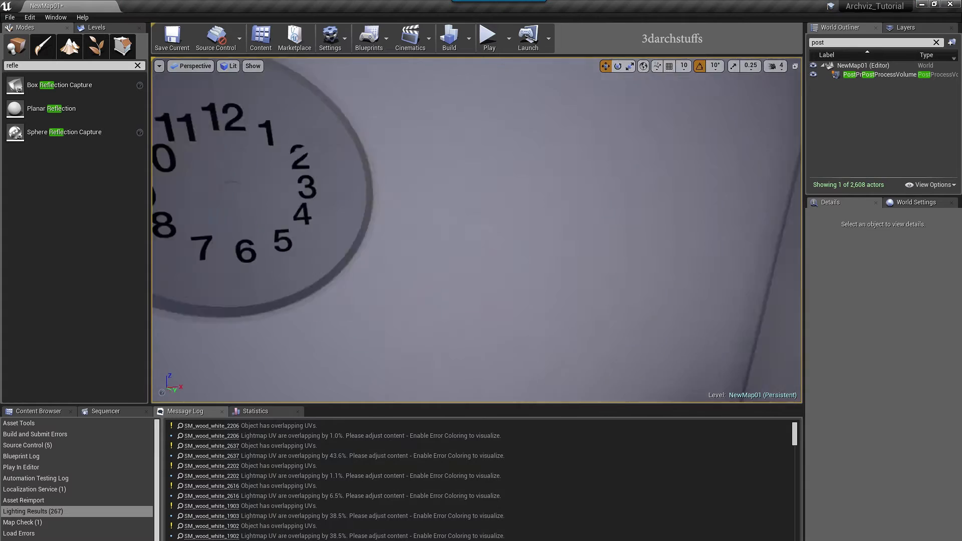
right_drag(392, 245, 475, 228)
key(F11)
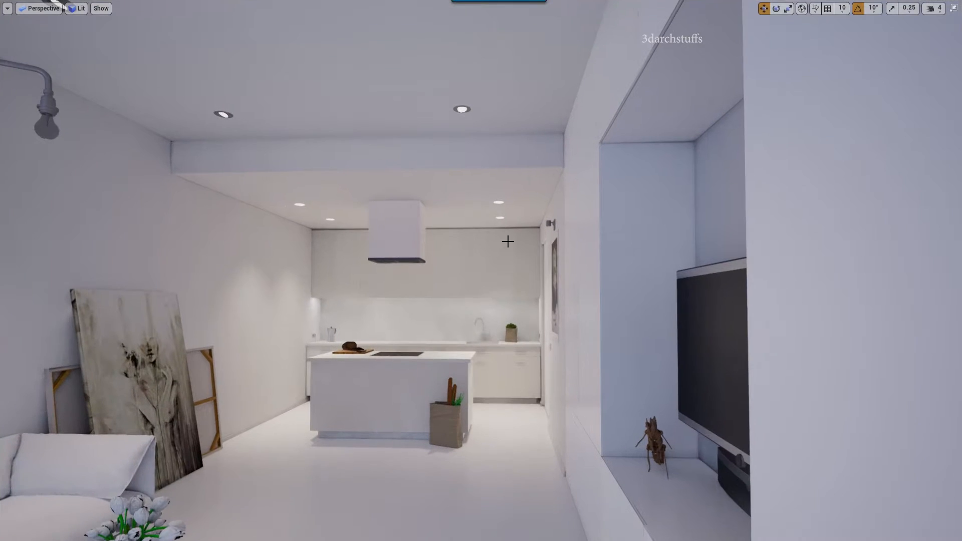
middle_drag(598, 216, 548, 241)
scroll(562, 247, up, 7)
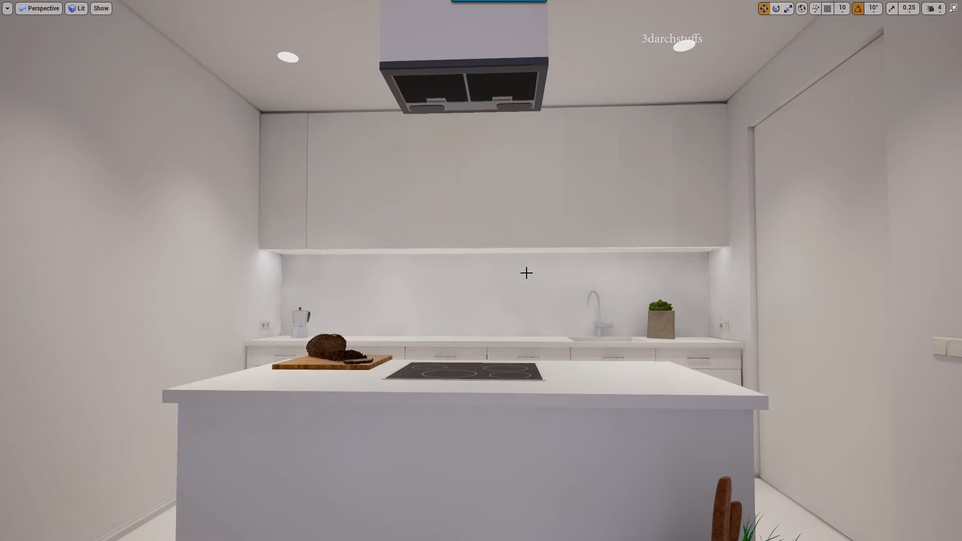
Examine the kitchen walls, the lit strip under the upper cabinets and the ceiling-level edges of the shower doorway.
middle_drag(527, 273, 591, 257)
scroll(527, 273, up, 8)
right_drag(525, 272, 380, 270)
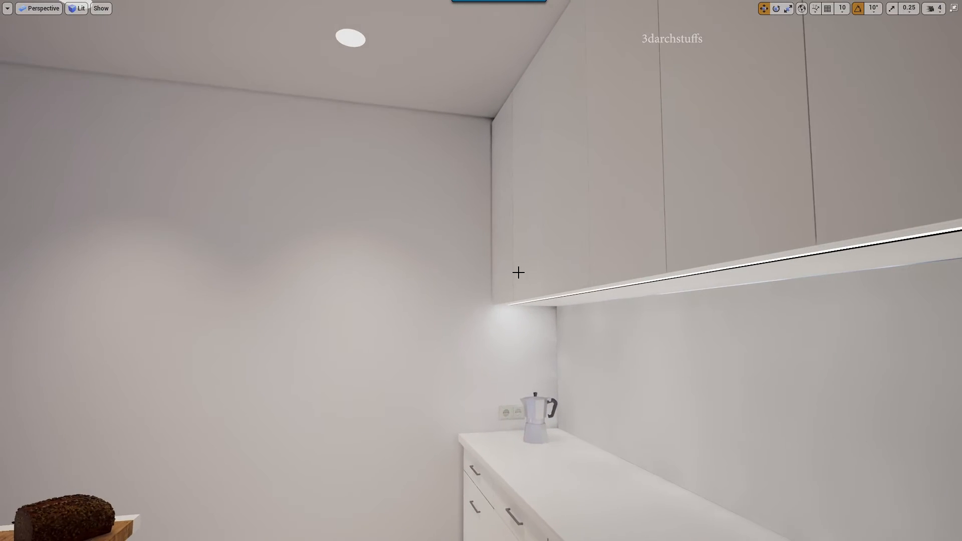
middle_drag(518, 273, 571, 296)
scroll(481, 271, down, 10)
mouse_move(481, 271)
right_down()
mouse_move(461, 190)
mouse_move(481, 340)
right_up()
mouse_move(526, 278)
right_down()
mouse_move(526, 266)
mouse_move(530, 278)
mouse_move(571, 275)
mouse_move(537, 206)
right_up()
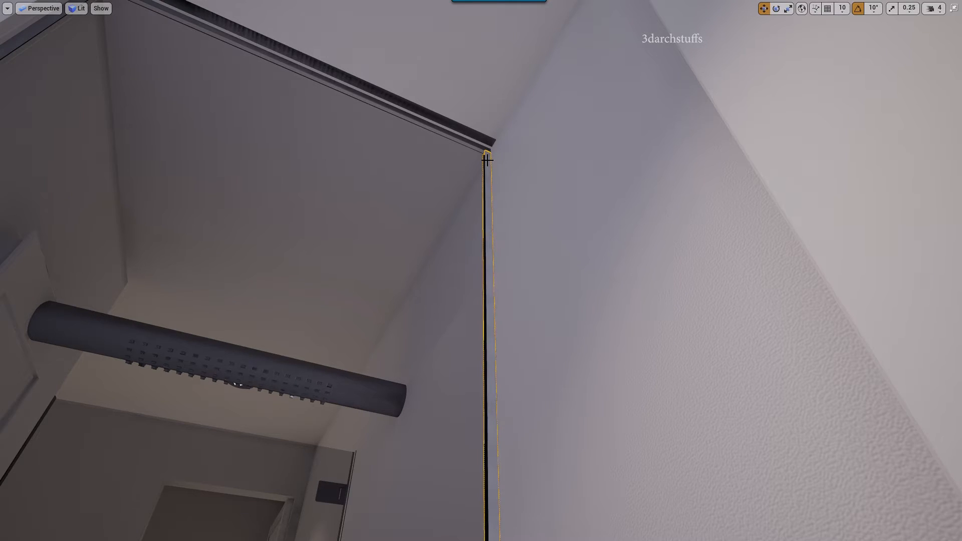
Leave full-screen view and assign the opposite trim's MI_Metal_Anodized_02_Medium material to all three elements of the doorway's vertical trim SM_wood_white_1060.
key(F11)
right_drag(384, 176, 358, 169)
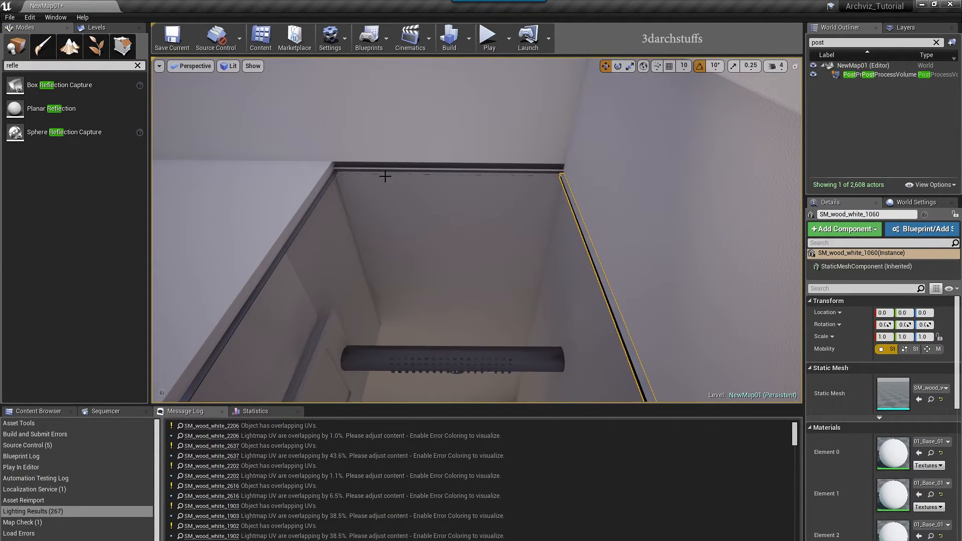
click(332, 176)
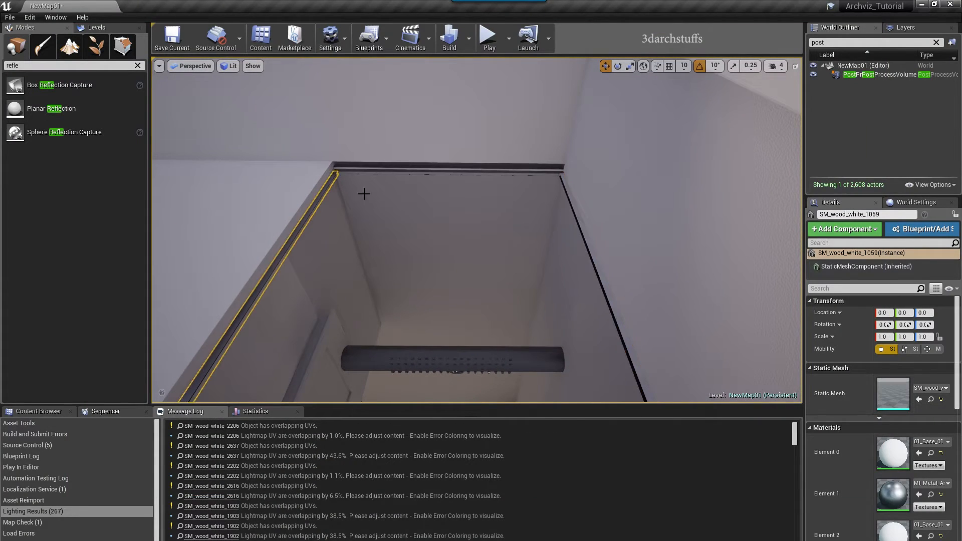
click(930, 495)
click(590, 242)
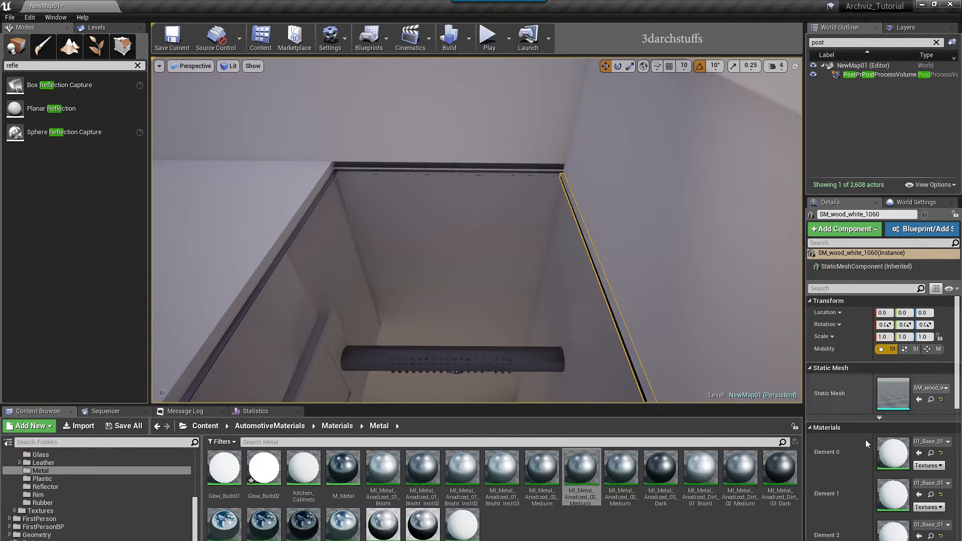
click(919, 495)
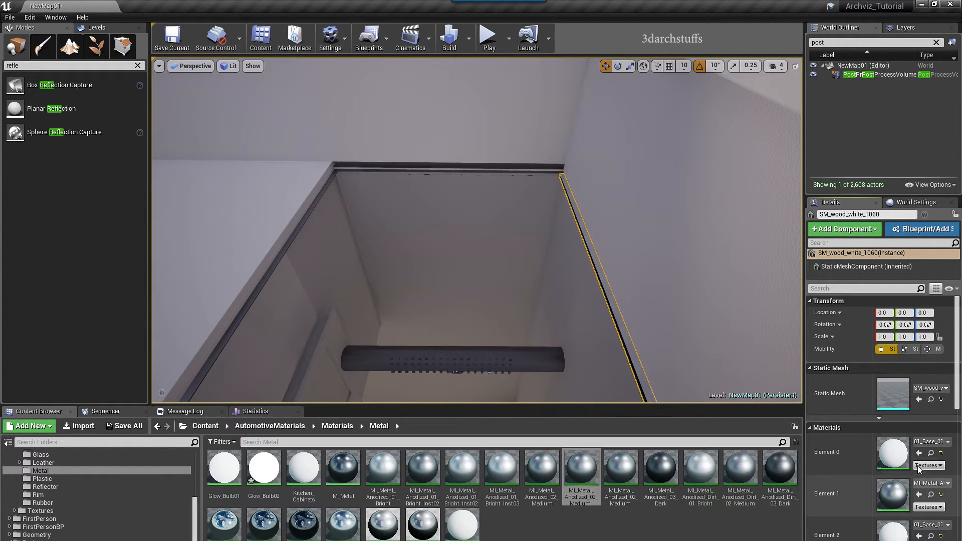
click(919, 452)
click(918, 535)
right_drag(693, 350, 726, 210)
key(Escape)
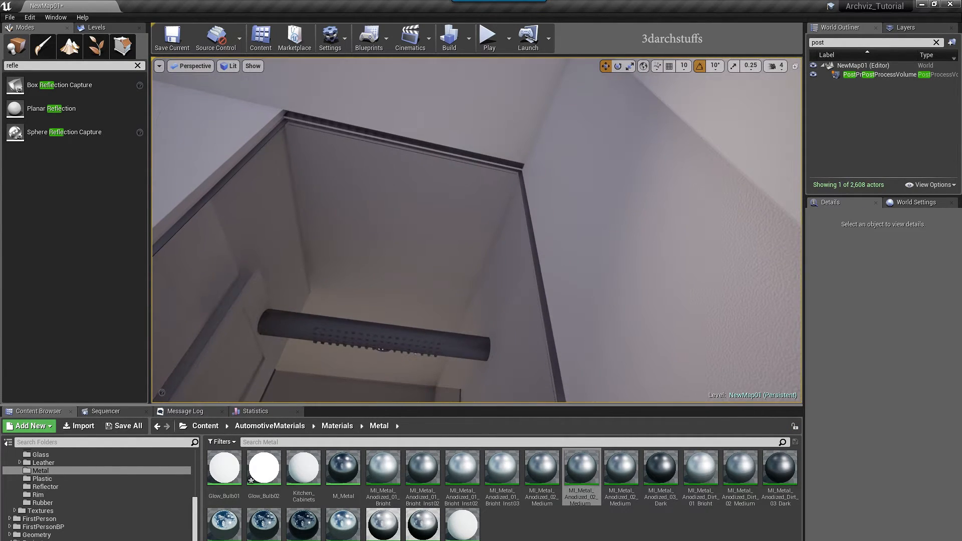
Assign MI_Metal_Anodized_02_Medium to the white material elements of the doorway's upper trim SM_wood_white_1990.
right_drag(564, 253, 529, 283)
click(519, 311)
key(Escape)
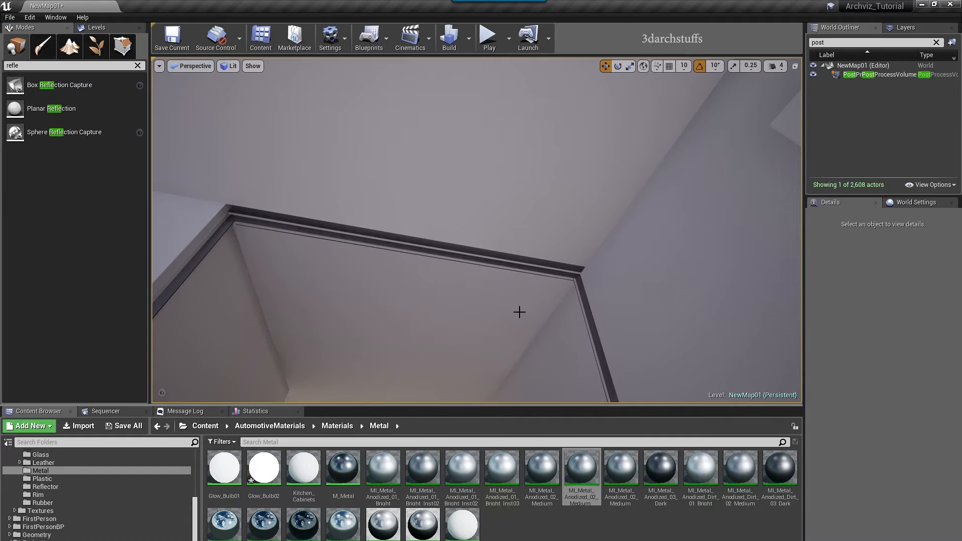
click(570, 280)
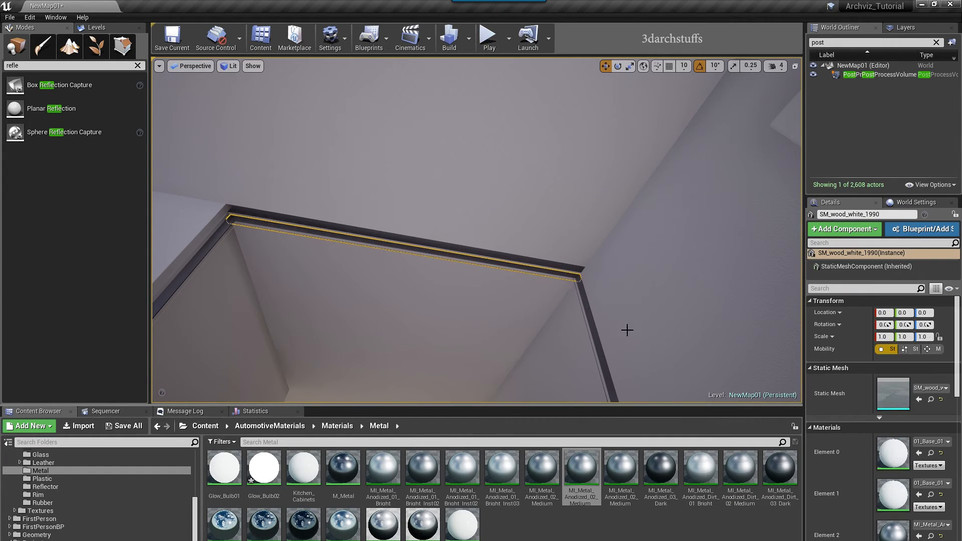
click(918, 453)
click(918, 495)
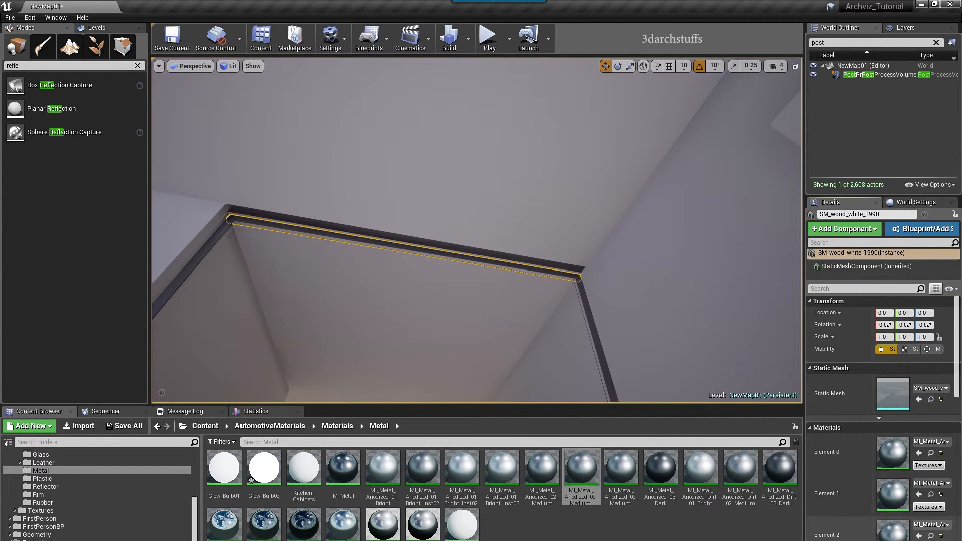
scroll(914, 493, down, 1)
right_drag(755, 392, 747, 421)
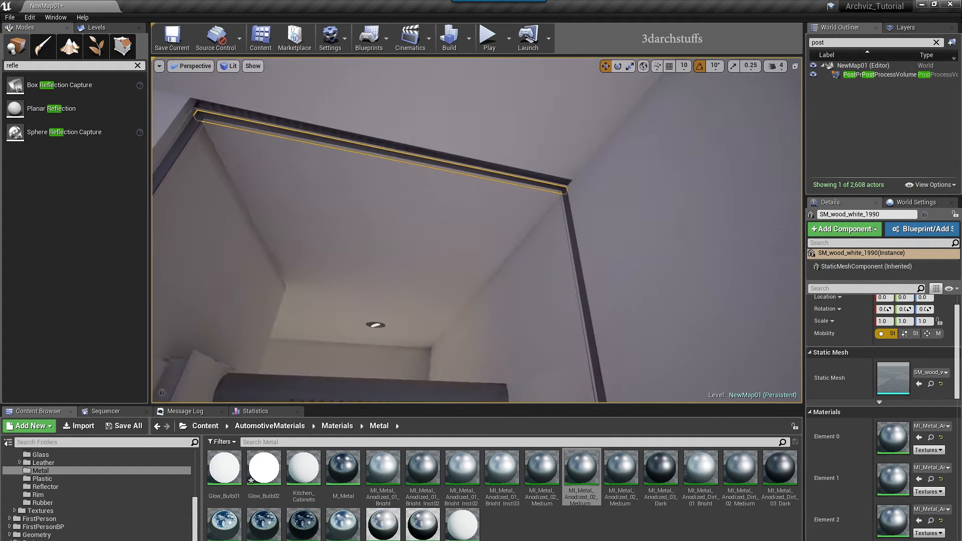
key(Escape)
Hide the vertical trim SM_wood_white_1060 and the other pieces picked around the doorway, one after another.
click(564, 208)
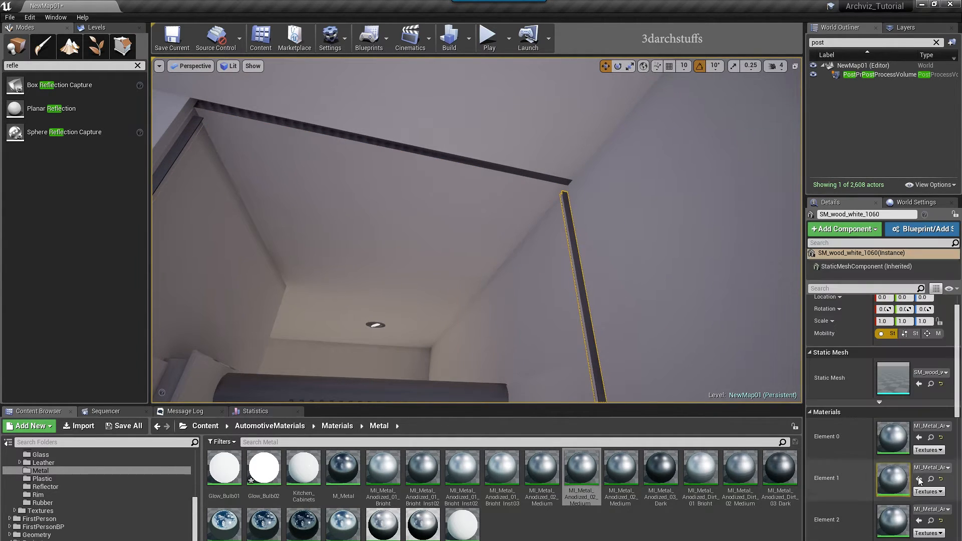
right_drag(647, 288, 631, 263)
key(h)
right_drag(520, 152, 552, 202)
click(504, 313)
key(h)
right_drag(647, 225, 614, 211)
click(536, 218)
key(h)
click(540, 235)
key(h)
Frame the laptop's display mesh SM_wood_white_1716 and open its material скрин_Mat in a docked material editor.
scroll(644, 183, up, 4)
right_drag(644, 182, 681, 193)
right_drag(551, 225, 596, 208)
right_drag(630, 178, 489, 188)
click(476, 211)
key(f)
alt+drag(476, 210, 469, 178)
double_click(893, 436)
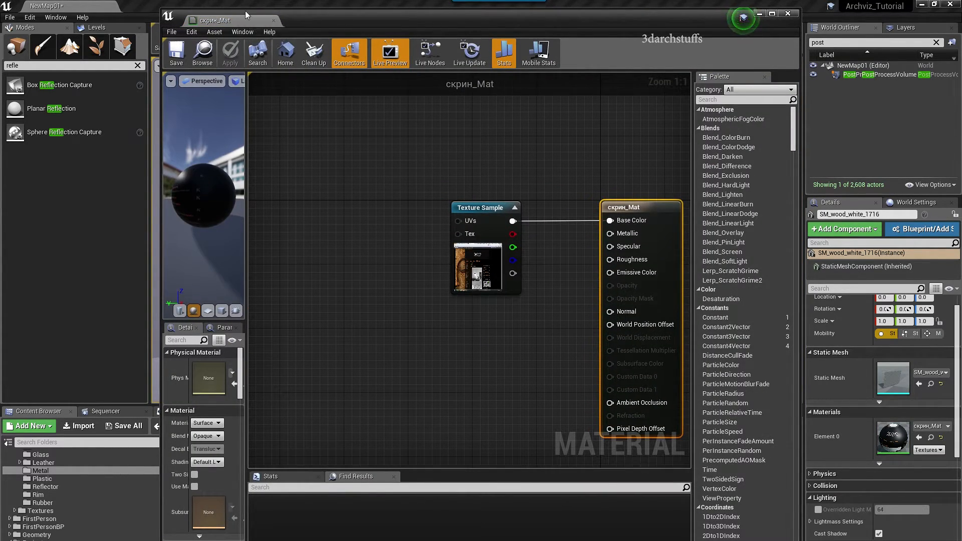
drag(245, 20, 253, 6)
Add a Multiply node that feeds the screen texture into Emissive Color of скрин_Mat, and apply the material.
right_drag(358, 201, 458, 214)
drag(458, 214, 289, 153)
click(380, 258)
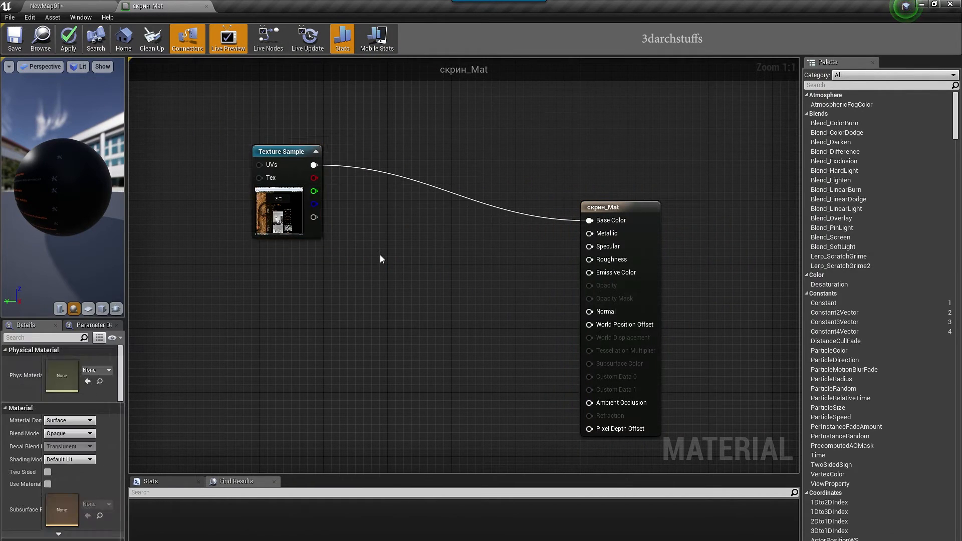
click(443, 245)
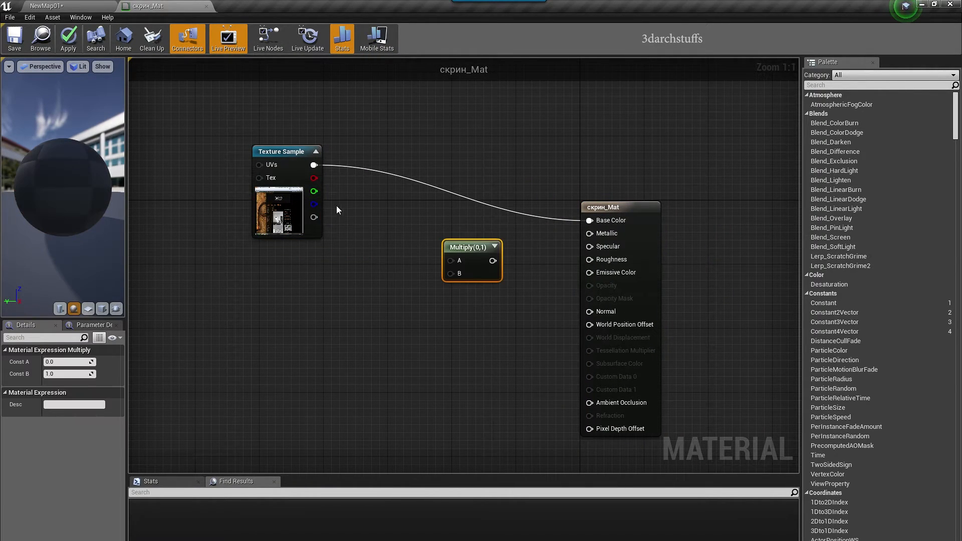
drag(314, 165, 597, 272)
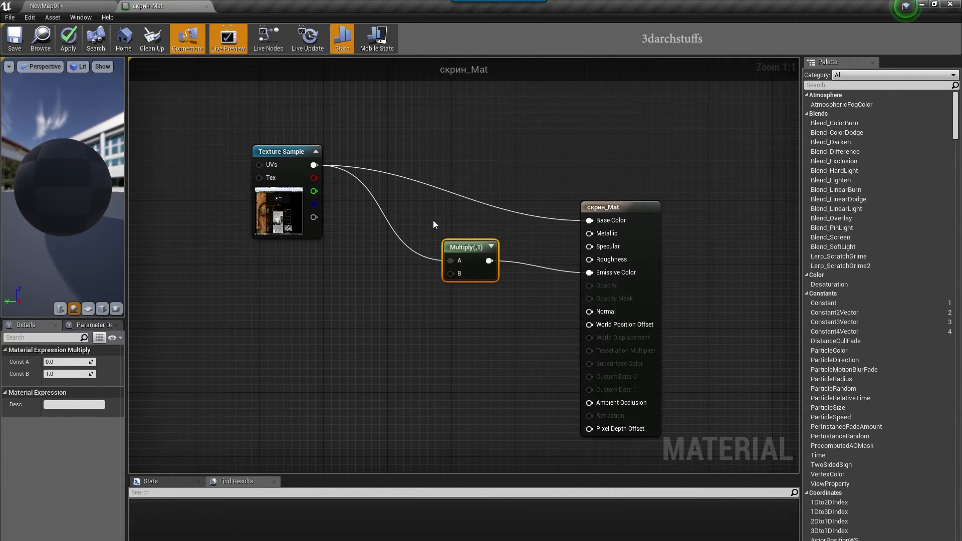
click(69, 39)
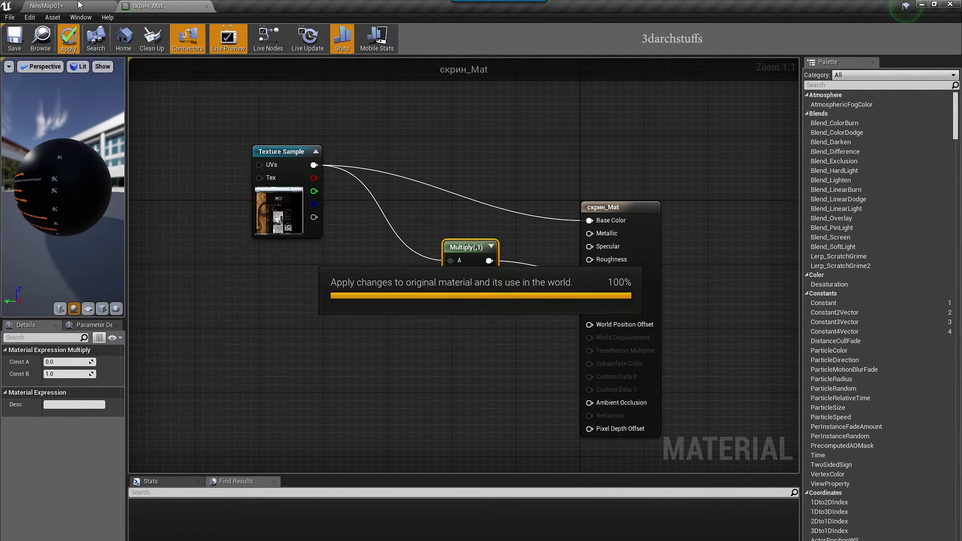
click(85, 7)
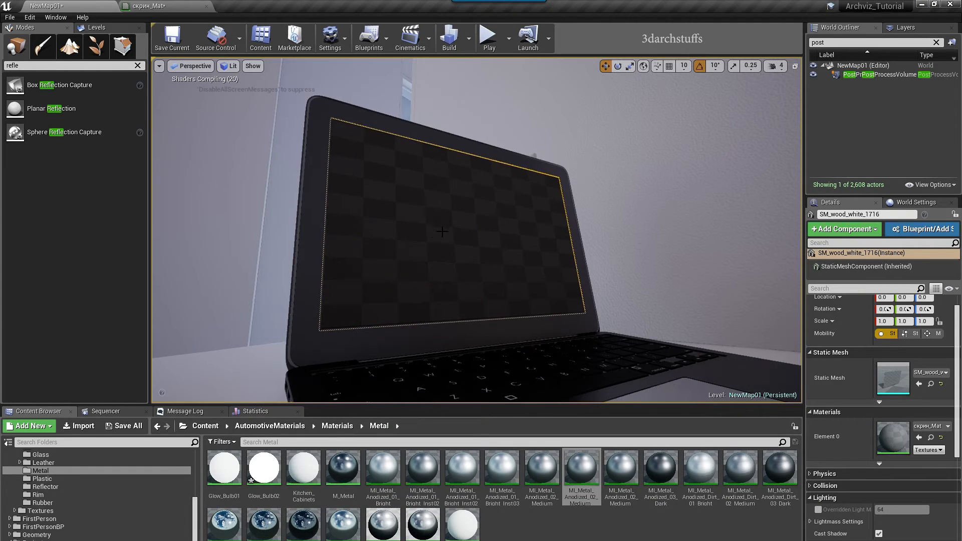
Select the laptop's keyboard in the level and open its material cgaxis_models_18_14_02_Mat.
right_drag(515, 249, 561, 280)
key(Escape)
right_drag(566, 220, 567, 254)
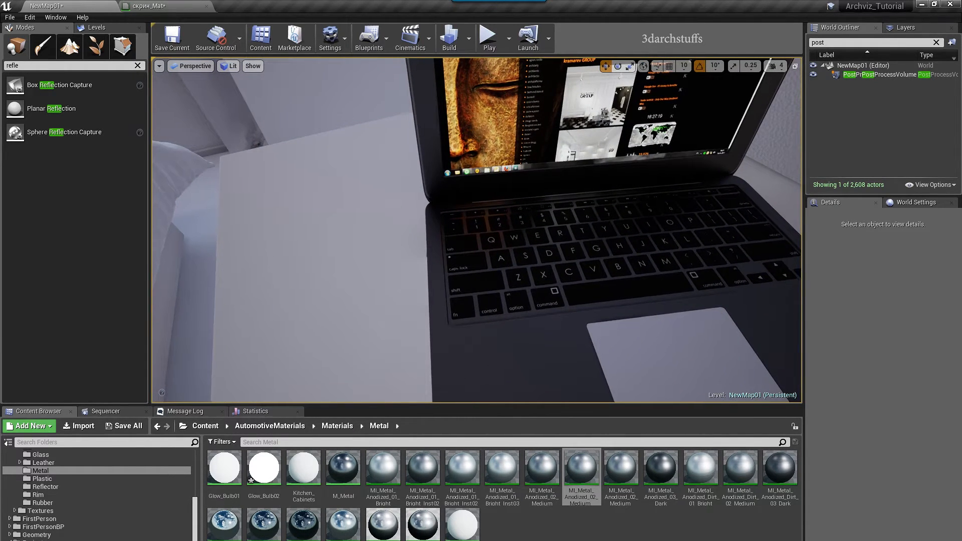
click(566, 255)
double_click(879, 407)
right_drag(629, 250, 806, 292)
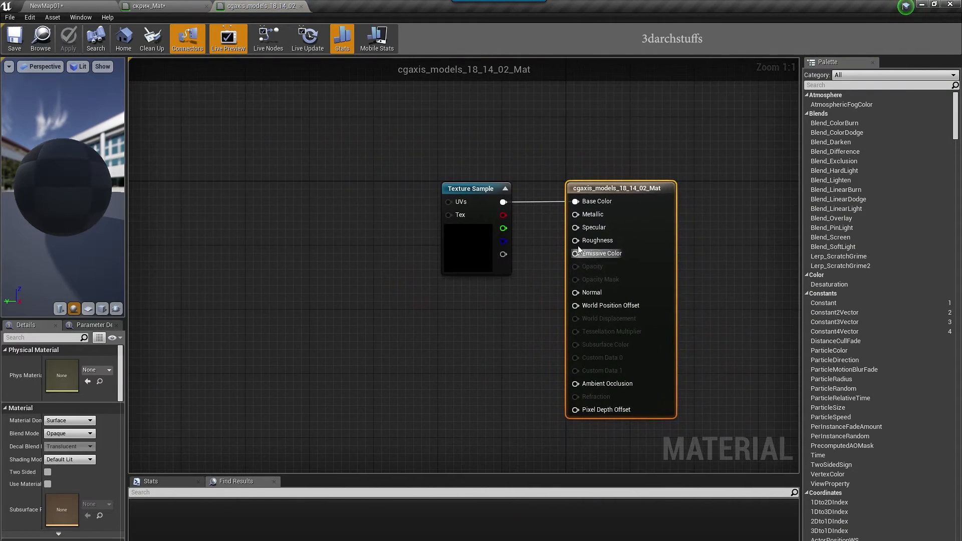
Insert a Multiply node between the keyboard's Texture Sample and the material's Base Color.
drag(466, 188, 575, 202)
click(470, 160)
click(419, 165)
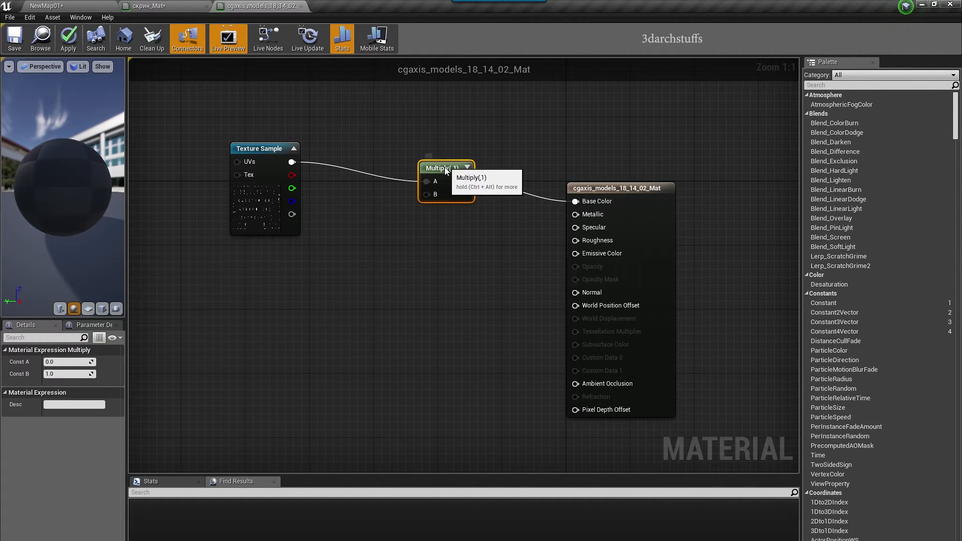
drag(445, 169, 440, 182)
Set the Multiply node's Const B to 4, apply the keyboard material and return to the level.
click(74, 373)
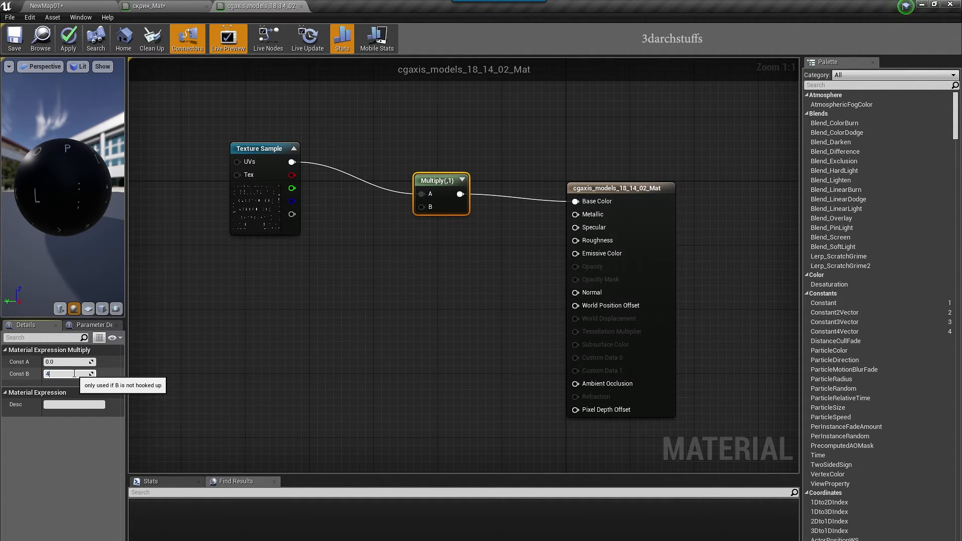
text(4)
key(Return)
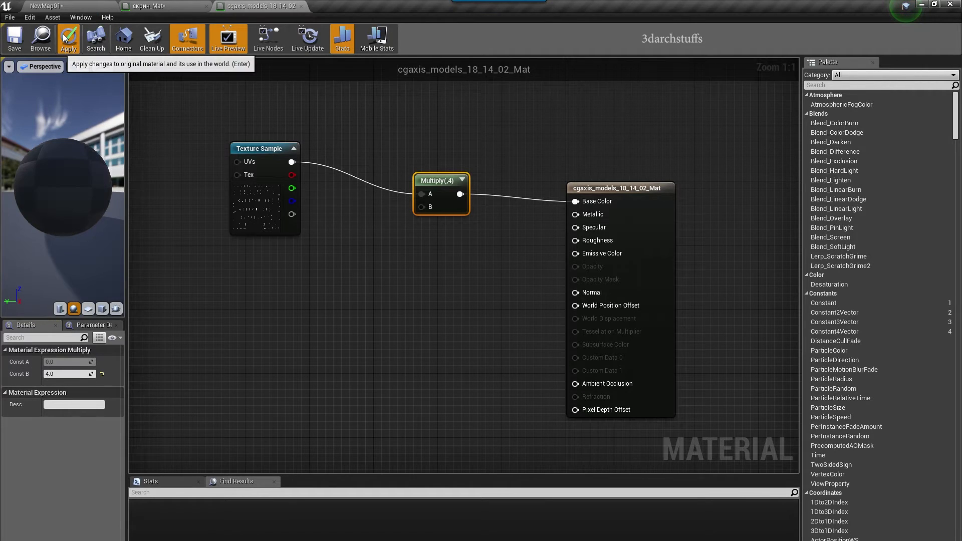
click(68, 38)
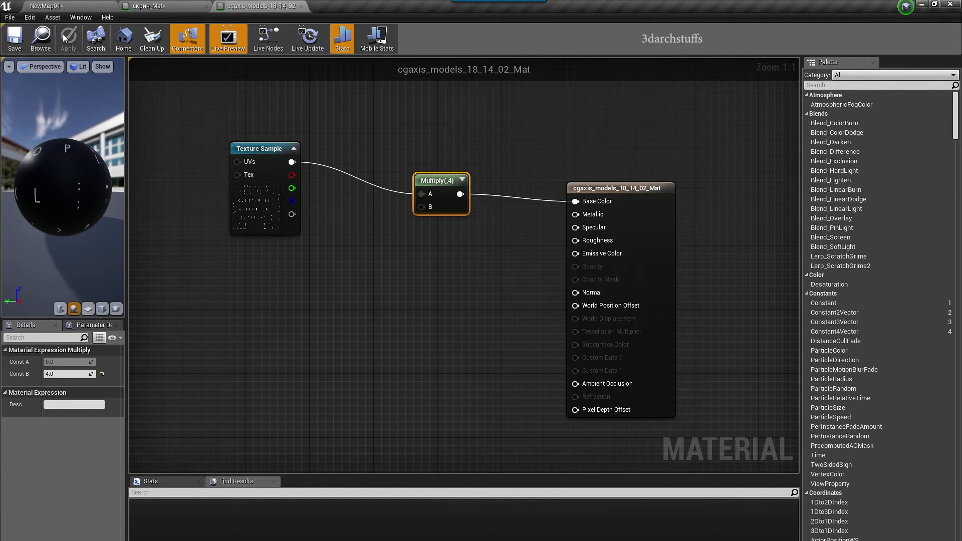
click(92, 6)
Try MI_Metal_Anodized_01_Bright_Inst02 on the laptop's base SM_wood_white_1391, and assign MI_Metal_Anodized_03_Dark to it instead.
right_drag(335, 174, 413, 183)
key(Escape)
right_drag(615, 246, 541, 220)
click(576, 237)
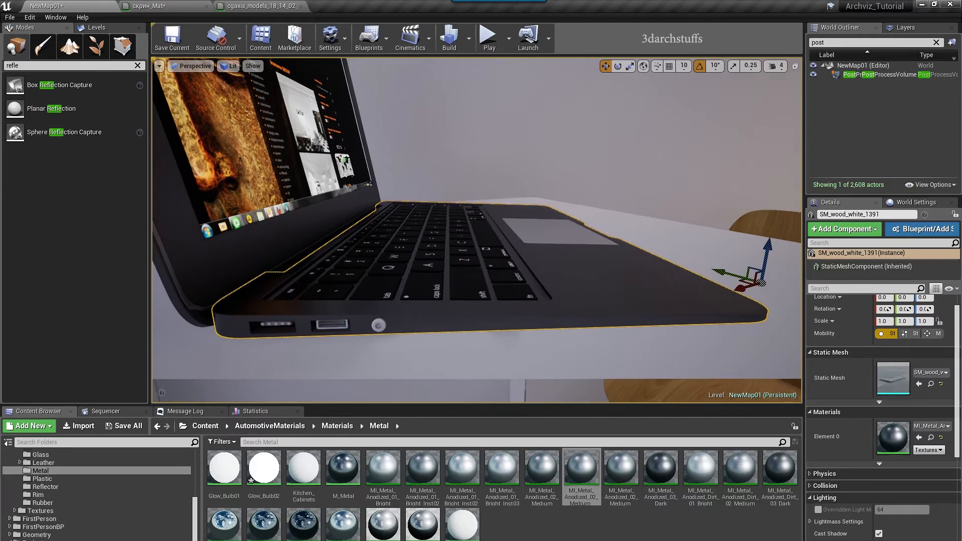
drag(461, 470, 565, 306)
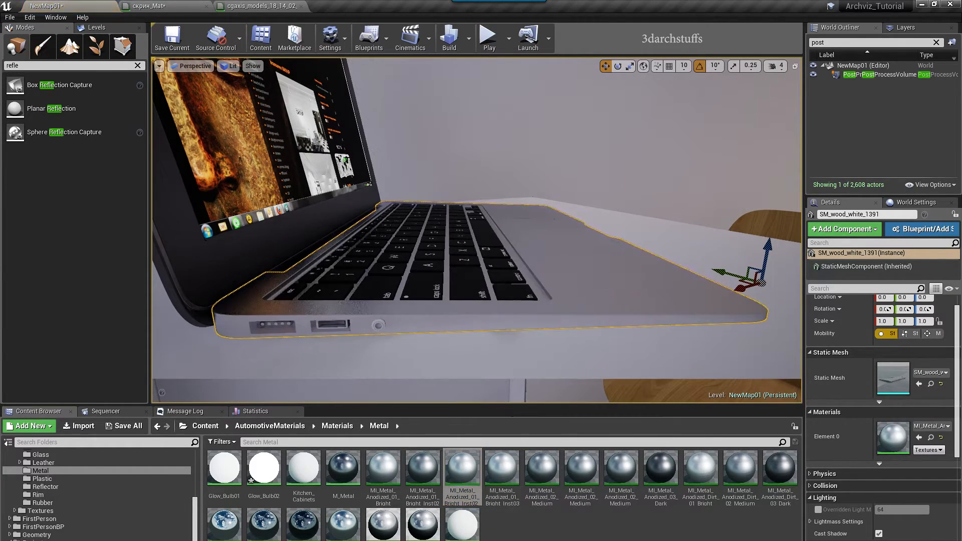
right_drag(564, 306, 556, 296)
drag(657, 469, 560, 323)
right_drag(561, 323, 549, 283)
Assign MI_Metal_Anodized_02_Medium to the laptop's round jack, its USB port and its charging port.
drag(541, 470, 381, 321)
right_drag(381, 320, 411, 320)
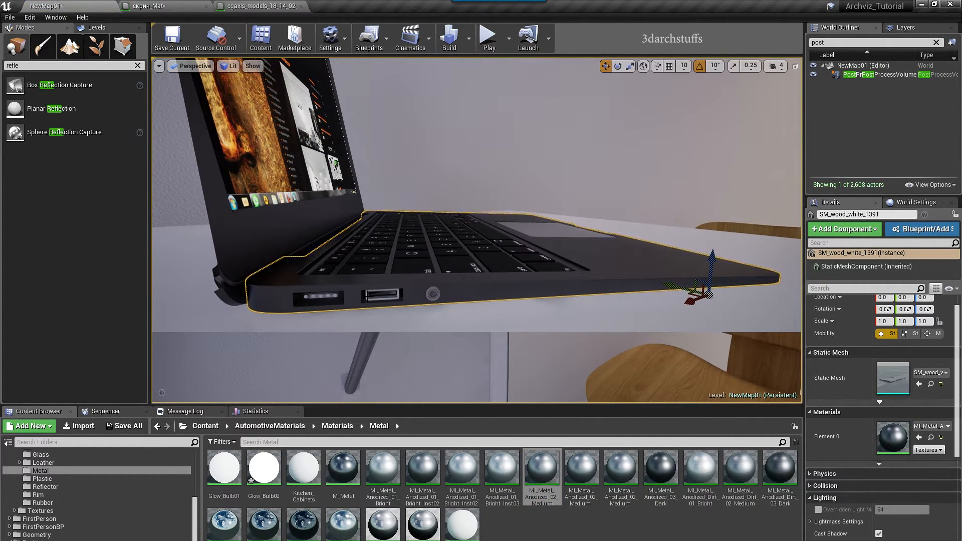
click(382, 294)
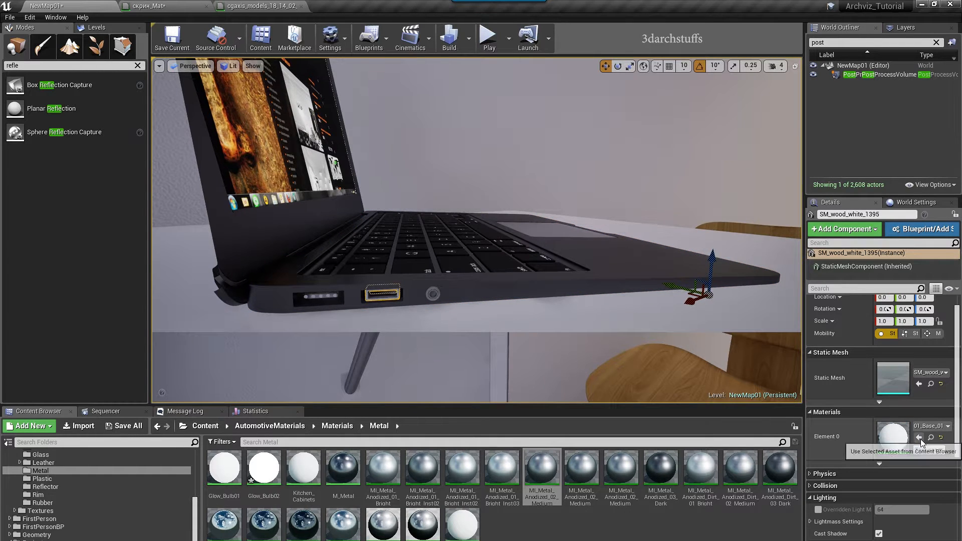
right_drag(634, 324, 610, 323)
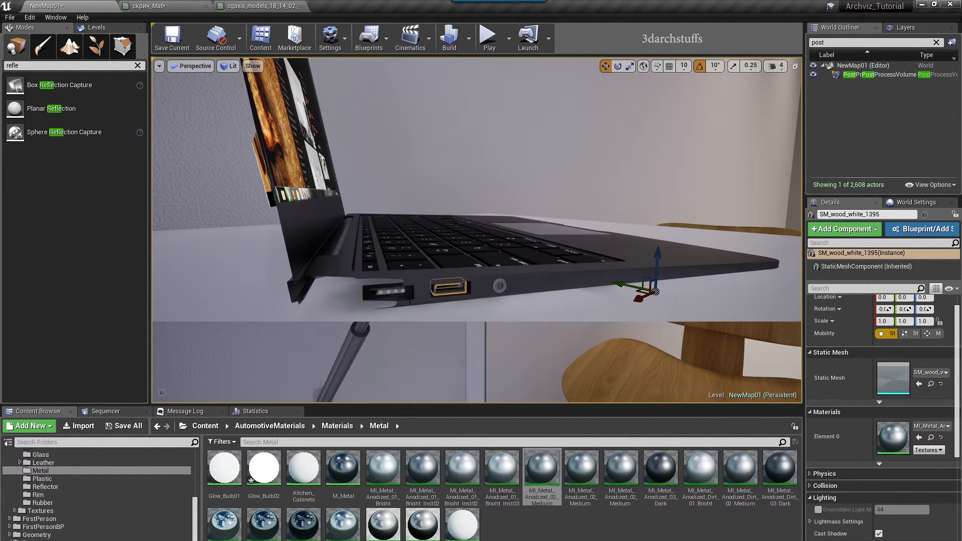
click(401, 293)
right_drag(401, 293, 375, 293)
click(919, 437)
right_drag(579, 310, 567, 311)
key(Escape)
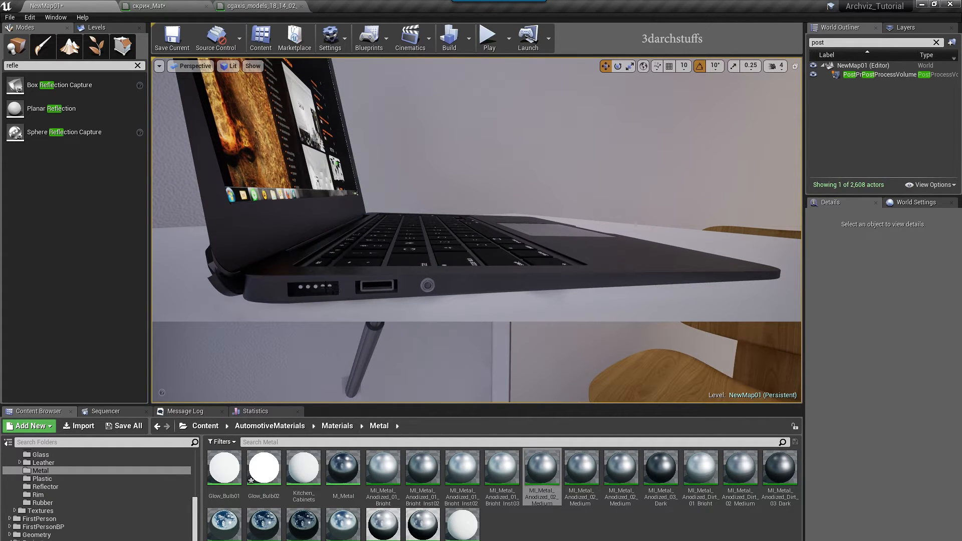
Select the pins inside the laptop's charging port and assign MI_Metal_Anodized_03_Dark to them.
click(329, 286)
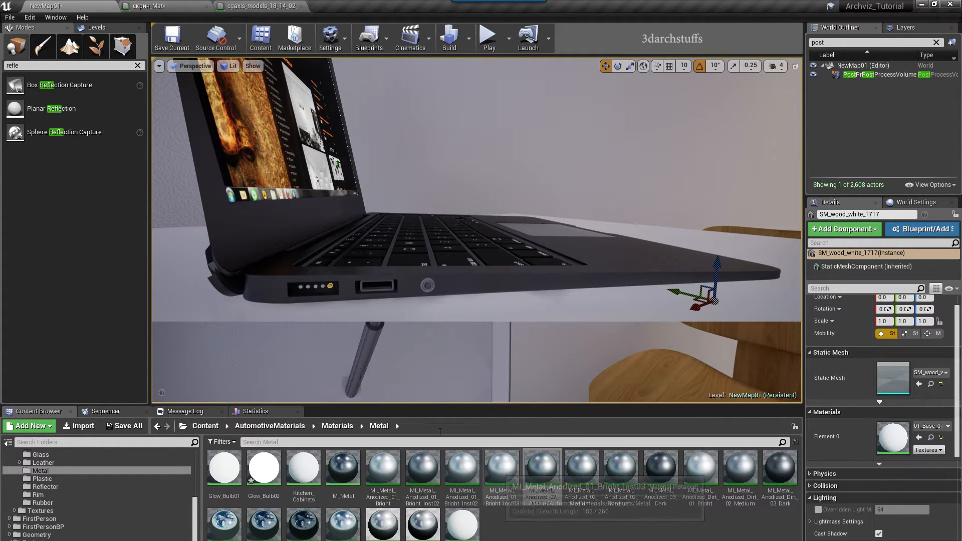
ctrl+click(324, 286)
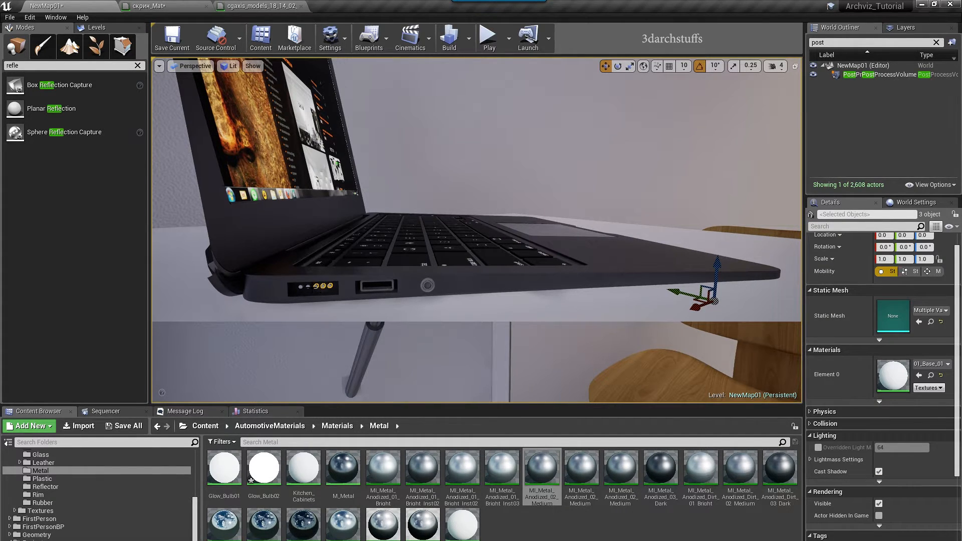
drag(660, 468, 835, 374)
right_drag(629, 308, 647, 318)
key(Escape)
right_drag(541, 296, 551, 331)
mouse_move(398, 289)
alt+mouse_down()
mouse_move(358, 311)
mouse_move(331, 305)
mouse_move(399, 289)
alt+mouse_up()
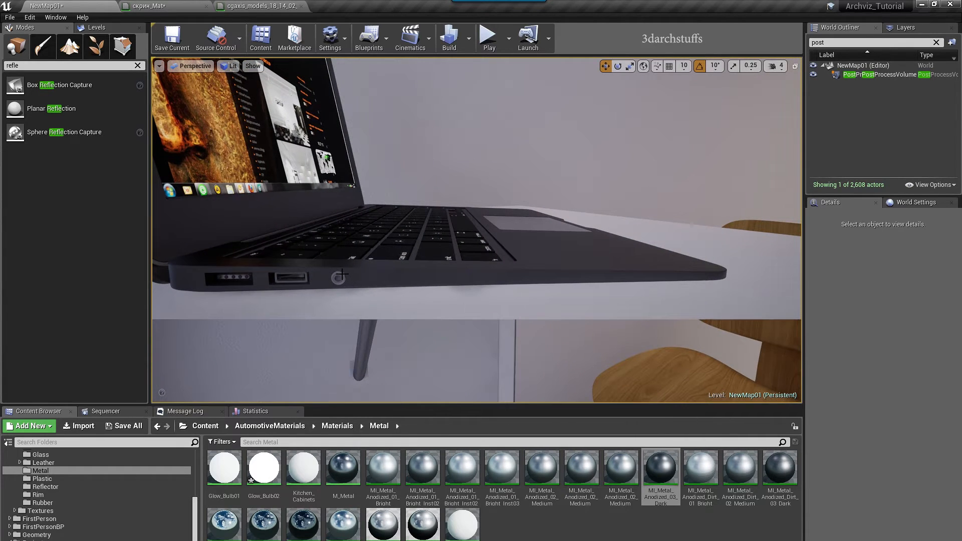
Assign MI_Metal_Anodized_03_Dark to the laptop's round jack and clear the selection.
click(339, 274)
alt+drag(601, 305, 604, 328)
click(659, 462)
click(918, 439)
key(Escape)
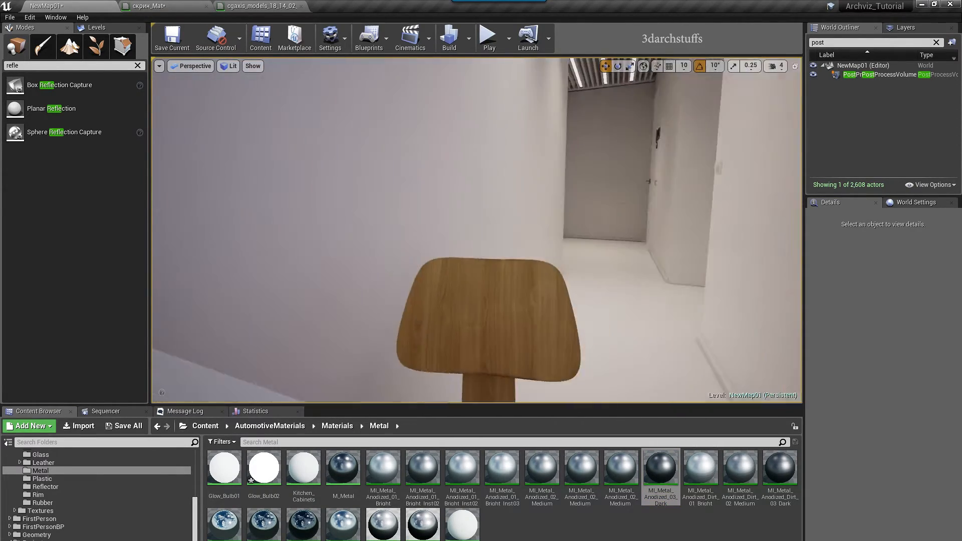
scroll(633, 269, up, 10)
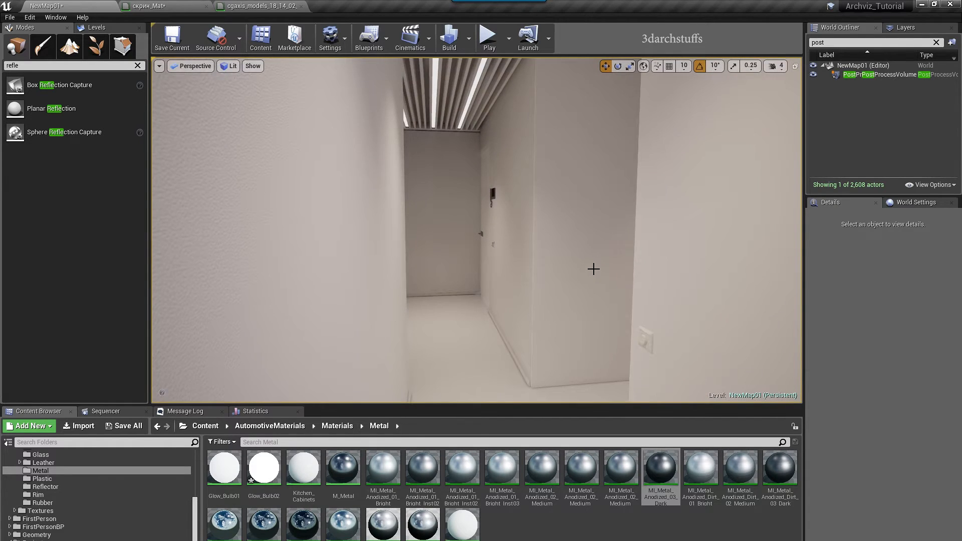
Select the wooden chair's backrest, frame it, and open its mpm_vol_02_p27_seat_ash_Mat material for editing.
right_drag(593, 269, 479, 275)
click(322, 273)
key(f)
alt+drag(322, 273, 641, 276)
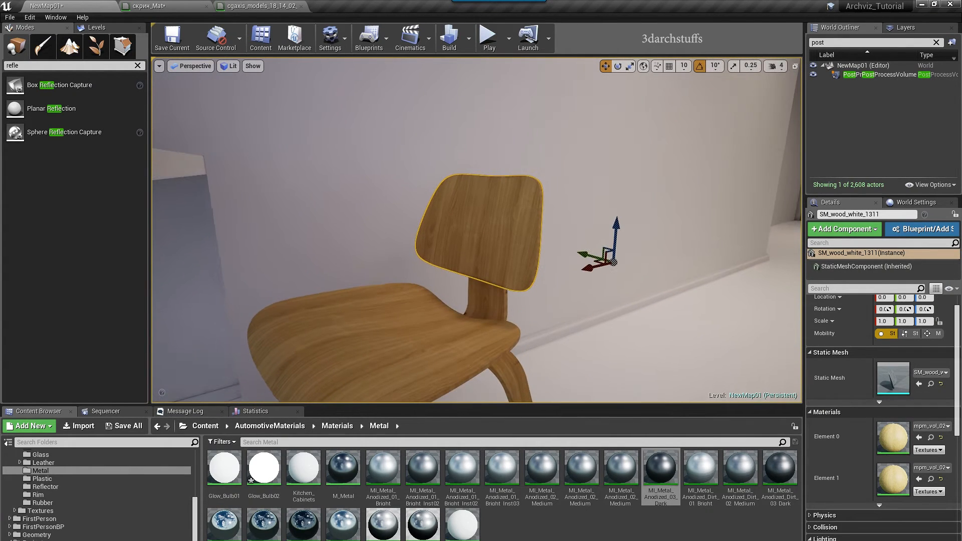
double_click(885, 437)
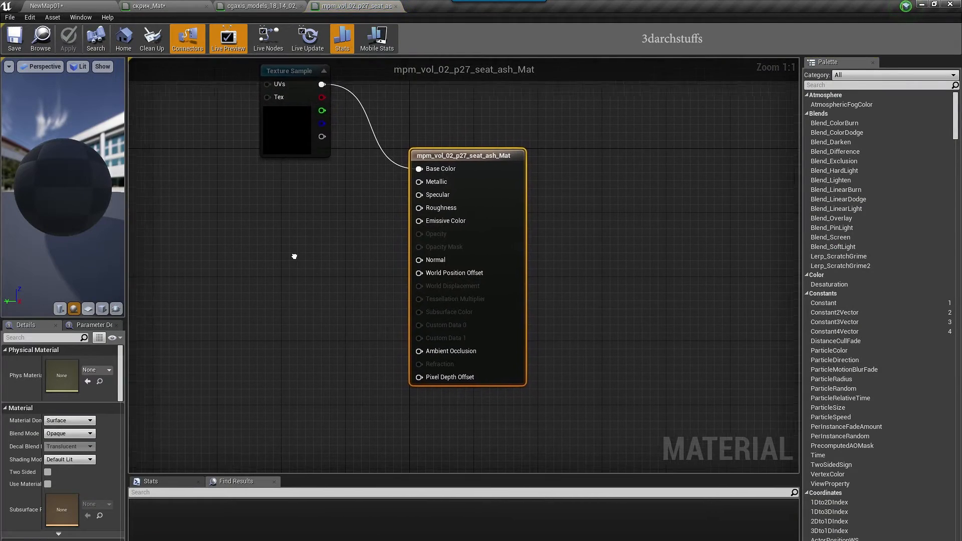
Rearrange the seat material's nodes, add a Constant and connect it to both Specular and Roughness.
right_drag(291, 255, 411, 328)
drag(401, 144, 215, 190)
click(311, 346)
right_drag(308, 378, 386, 296)
click(340, 262)
drag(354, 276, 623, 198)
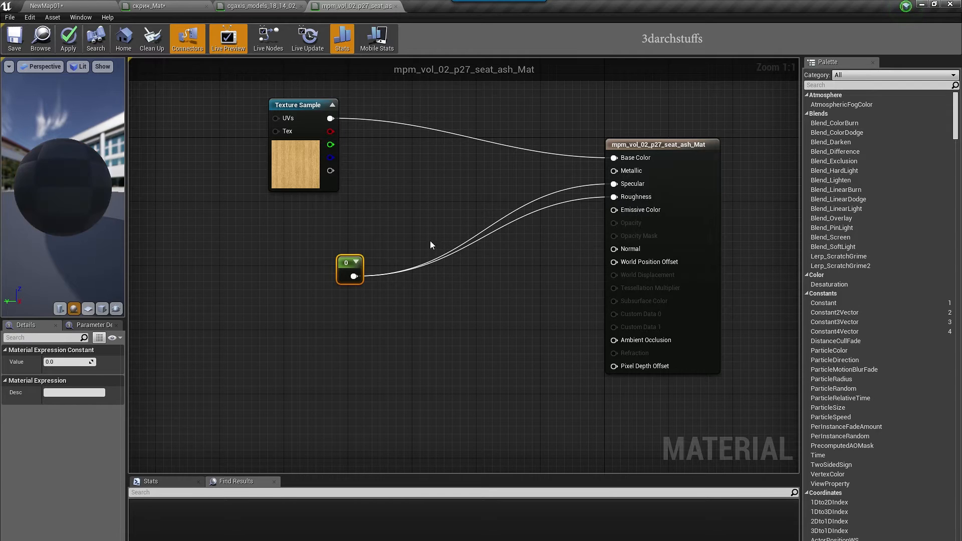
Set the seat material's constant to 0.25, apply the change and return to the NewMap01 level.
click(61, 362)
text(.2)
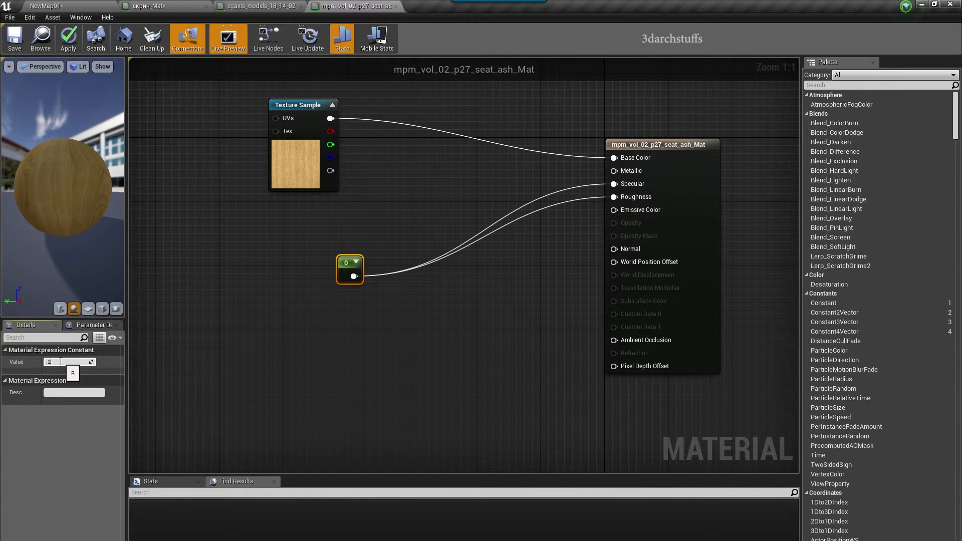
text(5)
key(Return)
click(74, 31)
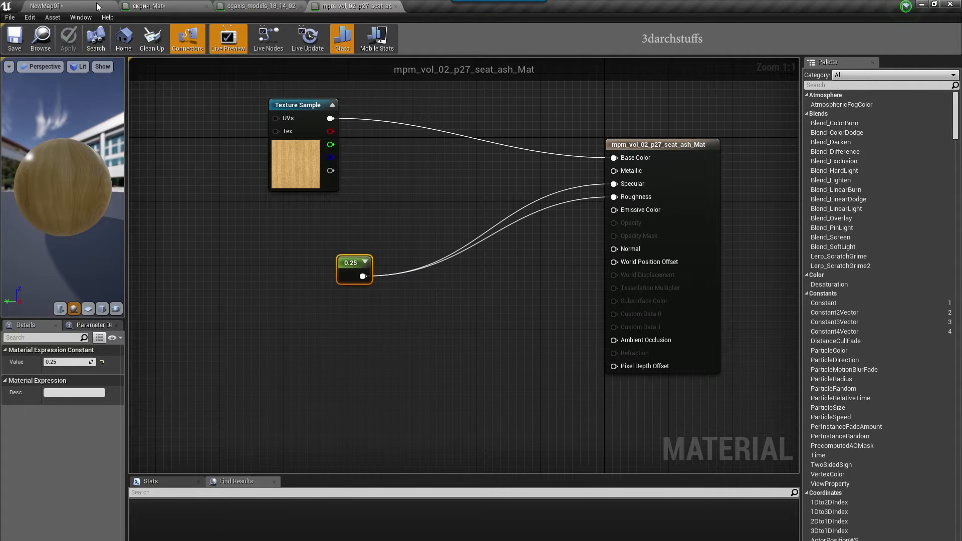
click(96, 2)
Show the scene's editor icons and examine the apartment's windows and living room from outside and inside.
mouse_move(455, 211)
alt+mouse_down()
mouse_move(516, 201)
mouse_move(494, 193)
mouse_move(454, 210)
alt+mouse_up()
right_drag(454, 210, 230, 200)
scroll(464, 219, up, 4)
key(g)
right_drag(588, 279, 713, 286)
right_drag(565, 261, 598, 291)
right_drag(494, 164, 466, 160)
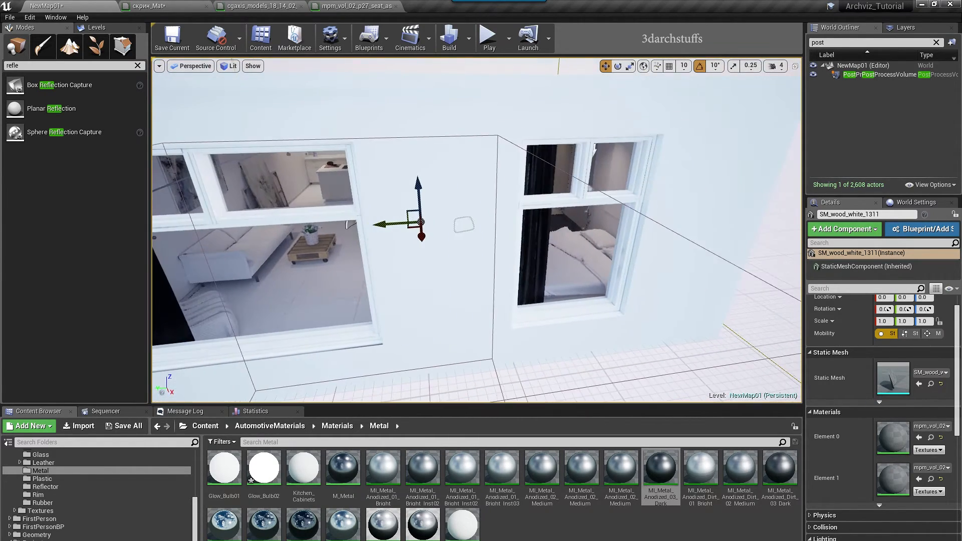
right_drag(543, 320, 516, 321)
mouse_move(475, 246)
right_down()
mouse_move(484, 242)
mouse_move(461, 239)
mouse_move(516, 243)
mouse_move(471, 250)
mouse_move(450, 269)
right_up()
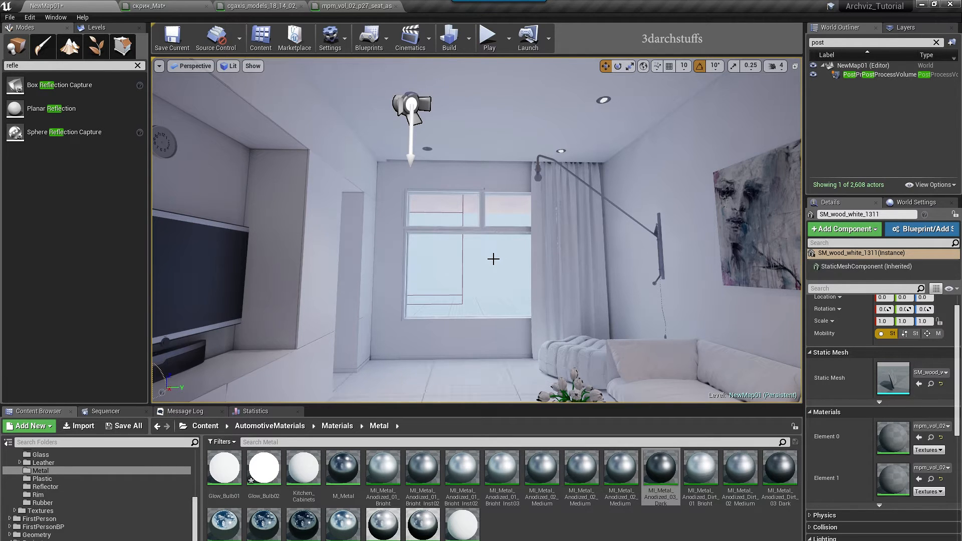
mouse_move(493, 218)
right_down()
mouse_move(493, 228)
mouse_move(509, 229)
mouse_move(520, 199)
right_up()
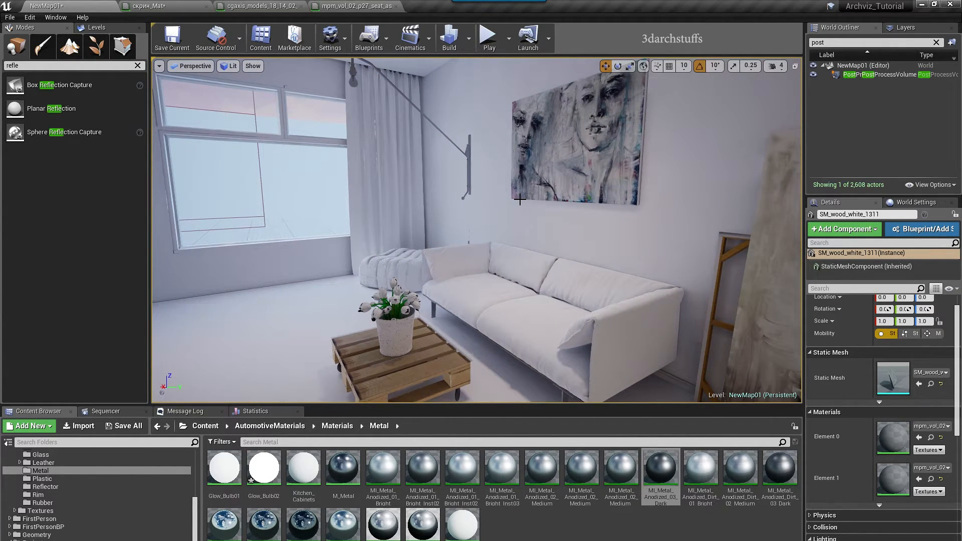
right_drag(519, 199, 486, 201)
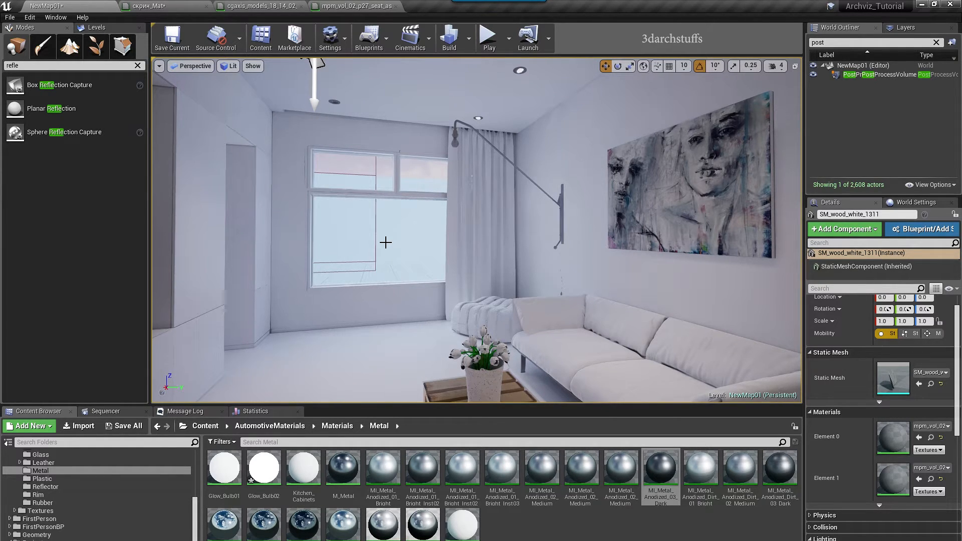
Select the large light-blue panel outside the living room window and turn off its Cast Shadow option.
scroll(421, 270, up, 4)
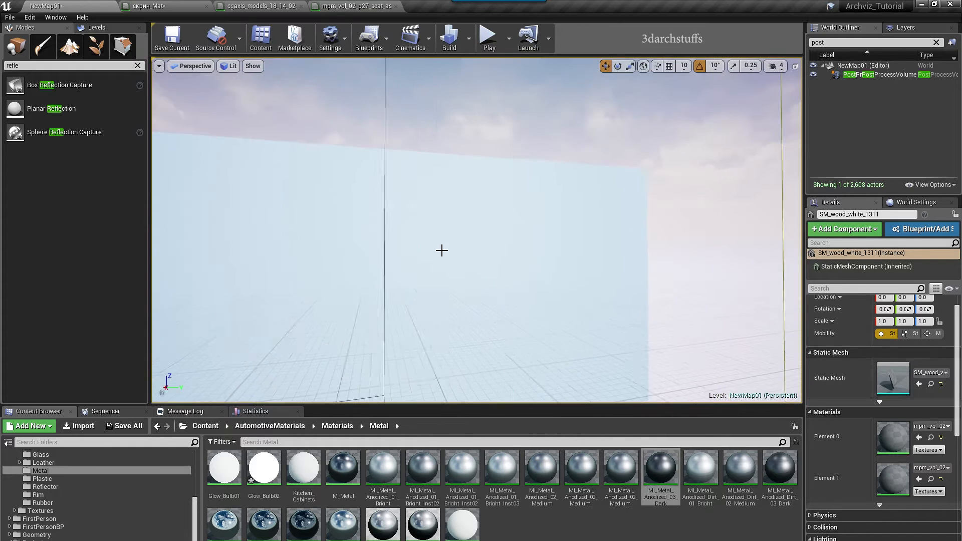
right_drag(442, 251, 383, 251)
scroll(479, 250, up, 3)
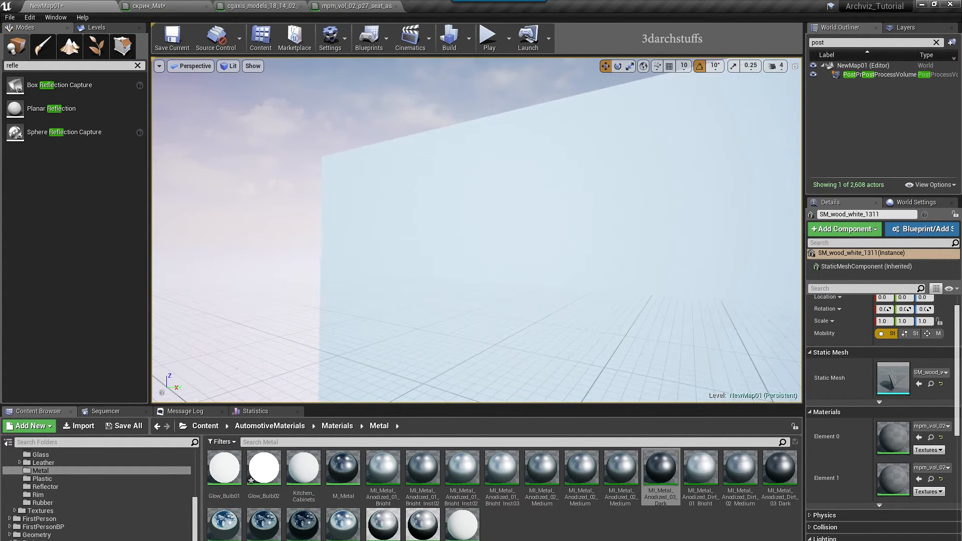
click(488, 246)
scroll(476, 236, up, 4)
right_drag(476, 237, 456, 295)
scroll(559, 257, down, 3)
right_drag(503, 227, 563, 310)
click(878, 534)
Inspect the apartment's lighting from outside the windows through to the kitchen island and cabinets.
right_drag(637, 333, 616, 261)
middle_drag(200, 155, 296, 153)
scroll(290, 148, up, 8)
scroll(243, 166, up, 6)
scroll(429, 156, up, 3)
right_drag(431, 155, 461, 175)
scroll(463, 176, up, 3)
right_drag(547, 178, 550, 174)
right_drag(463, 197, 701, 198)
scroll(521, 204, down, 8)
scroll(521, 204, up, 5)
right_drag(533, 199, 451, 215)
scroll(531, 200, up, 5)
right_drag(530, 200, 661, 202)
scroll(497, 233, up, 10)
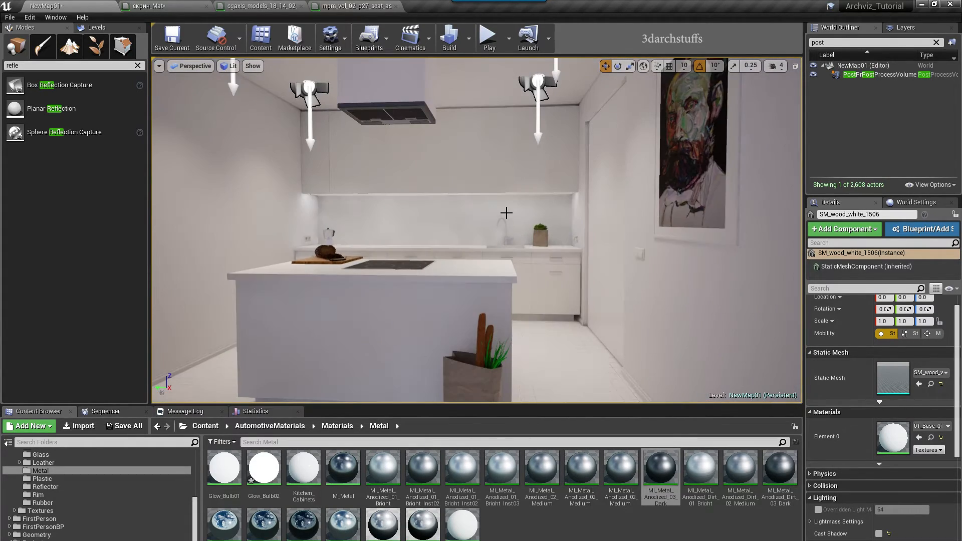
right_drag(506, 202, 381, 196)
scroll(520, 197, down, 6)
scroll(543, 195, down, 5)
right_drag(544, 194, 601, 195)
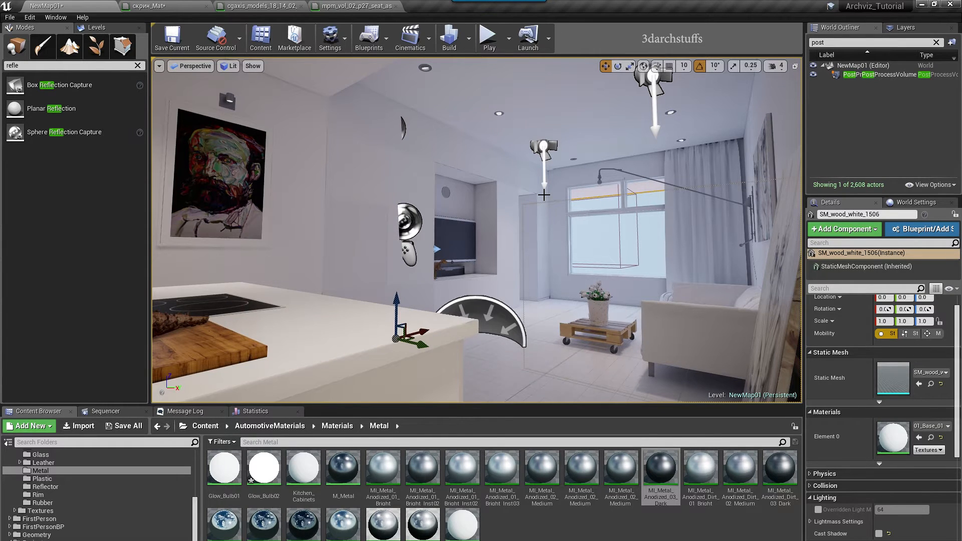
Examine the living room window area from inside and outside, comparing its lighting with the kitchen's.
key(s)
right_drag(543, 195, 576, 192)
key(w)
key(w)
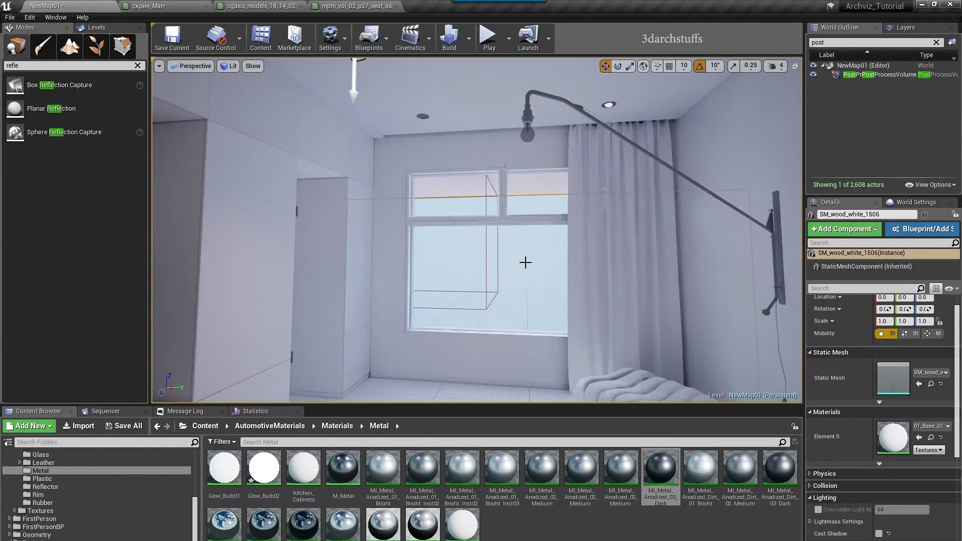
right_drag(524, 262, 528, 261)
right_drag(412, 241, 383, 213)
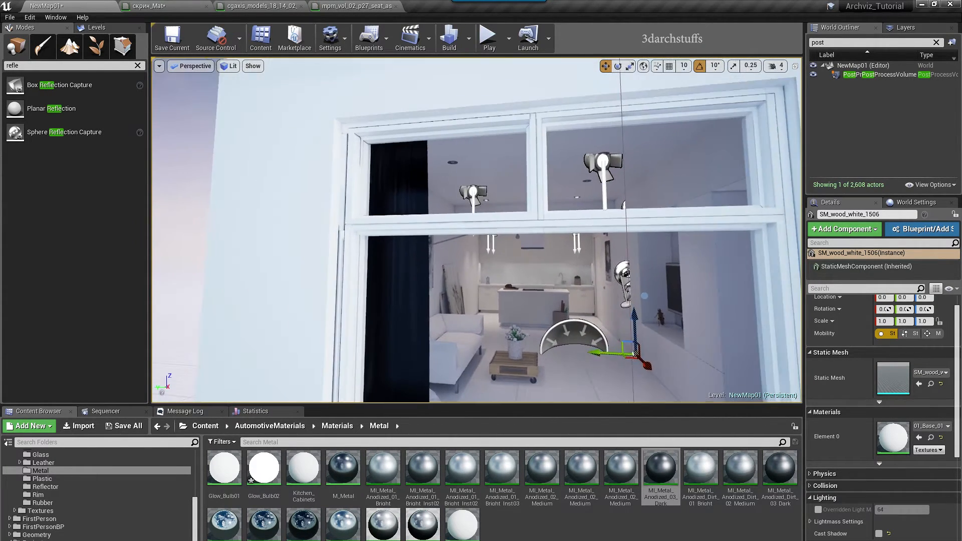
right_drag(645, 204, 678, 214)
scroll(648, 224, up, 3)
scroll(647, 224, up, 10)
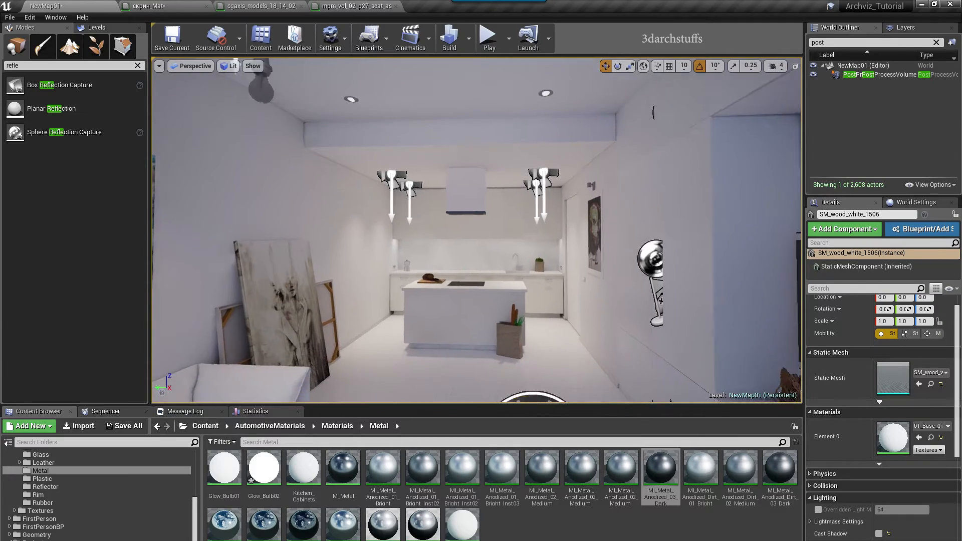
mouse_move(648, 225)
right_down()
mouse_move(637, 204)
mouse_move(511, 206)
mouse_move(691, 203)
right_up()
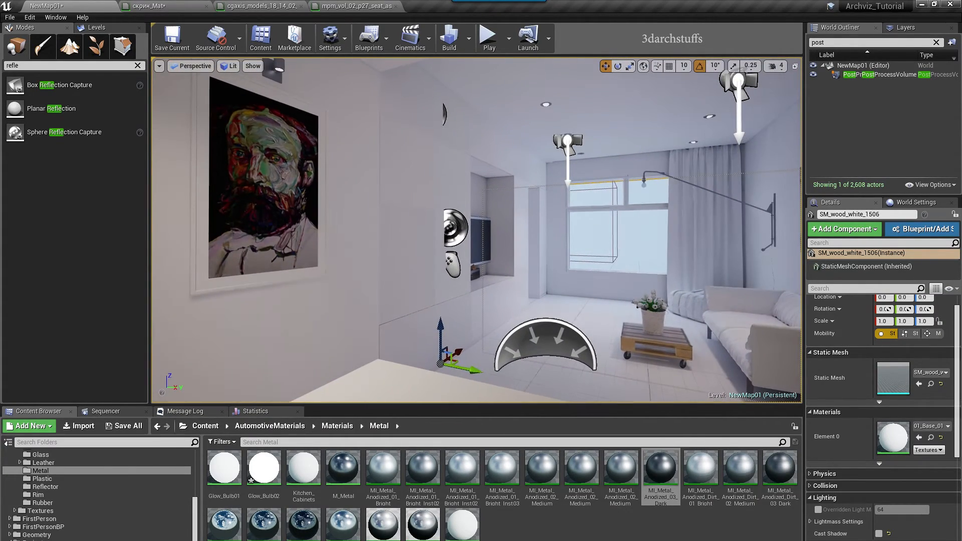
right_drag(608, 183, 591, 170)
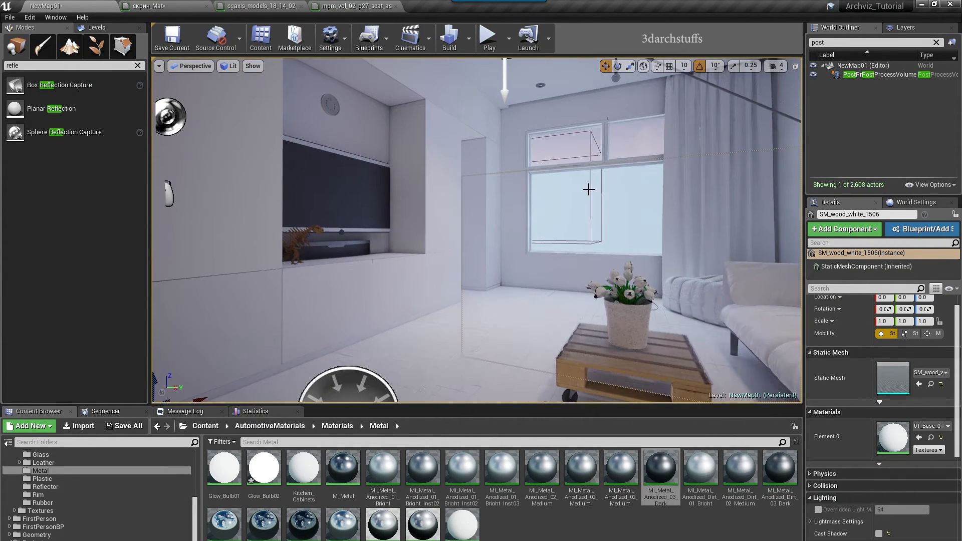
mouse_move(570, 231)
right_down()
mouse_move(573, 245)
mouse_move(553, 221)
mouse_move(524, 235)
right_up()
Hide the editor icons with game view and review the lighting in the kitchen and living room.
key(g)
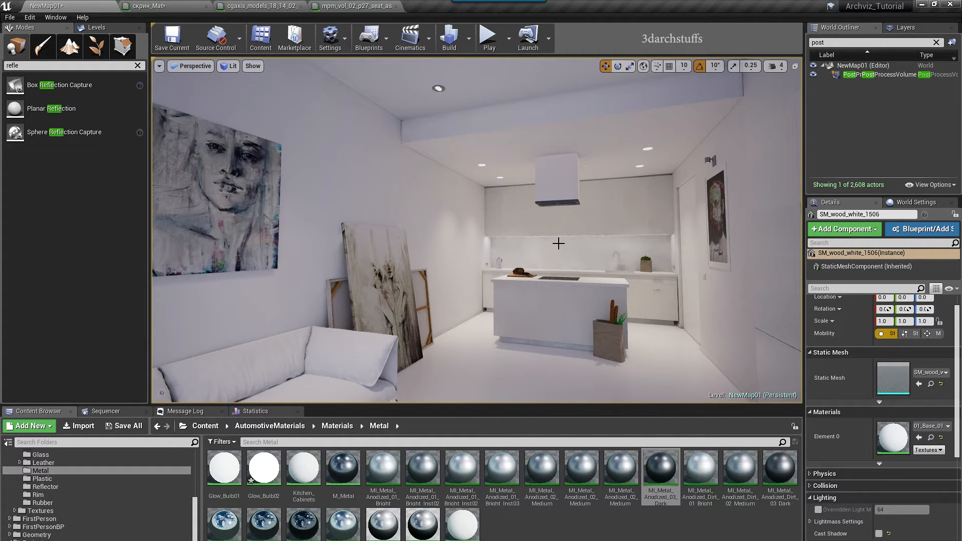
right_drag(533, 259, 496, 230)
scroll(533, 259, up, 5)
scroll(541, 251, up, 7)
right_drag(516, 266, 555, 276)
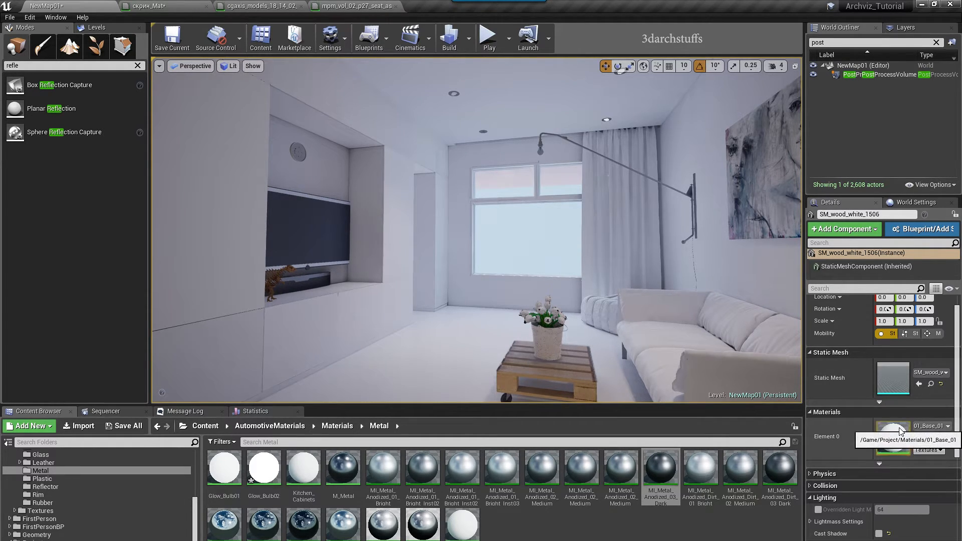
scroll(899, 431, up, 1)
right_drag(608, 275, 431, 281)
scroll(608, 275, up, 5)
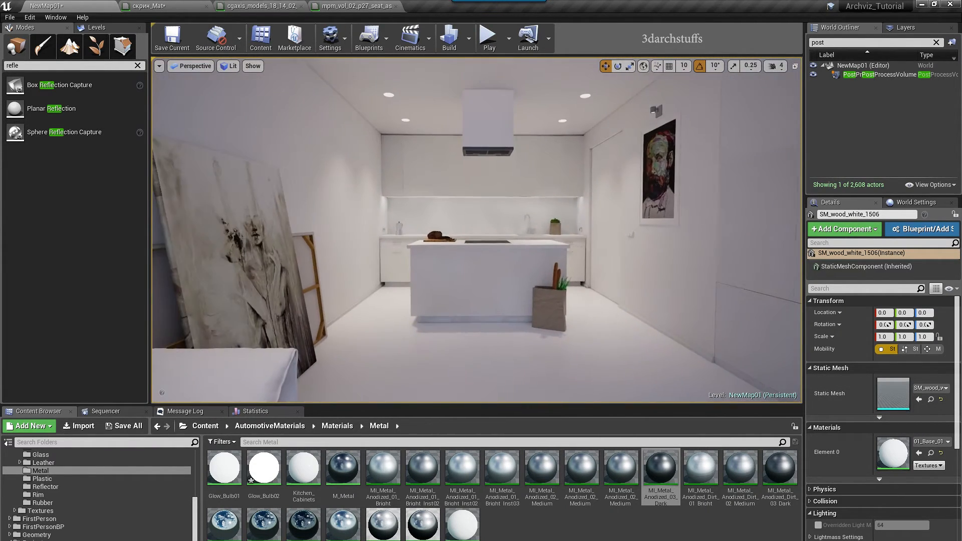
mouse_move(607, 271)
right_down()
mouse_move(526, 255)
mouse_move(500, 225)
right_up()
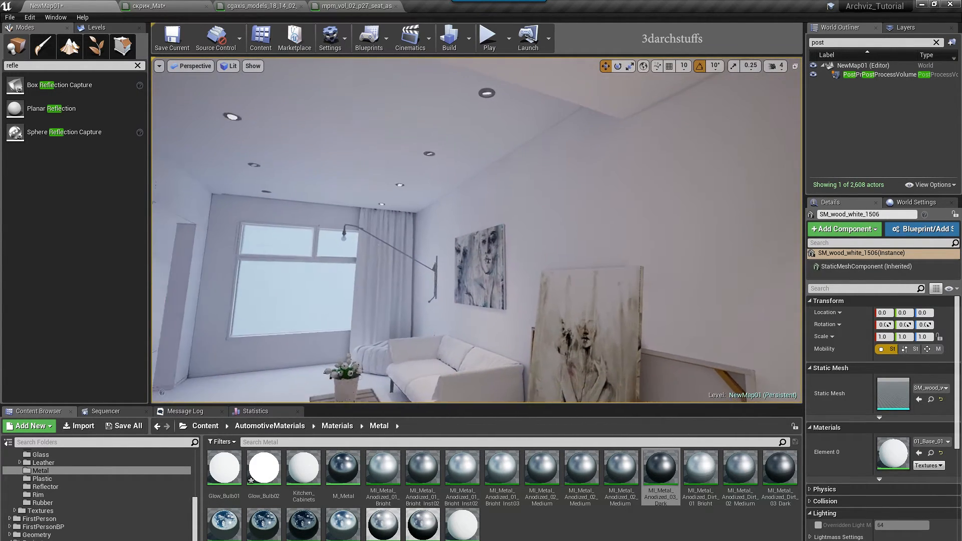
right_drag(631, 270, 592, 269)
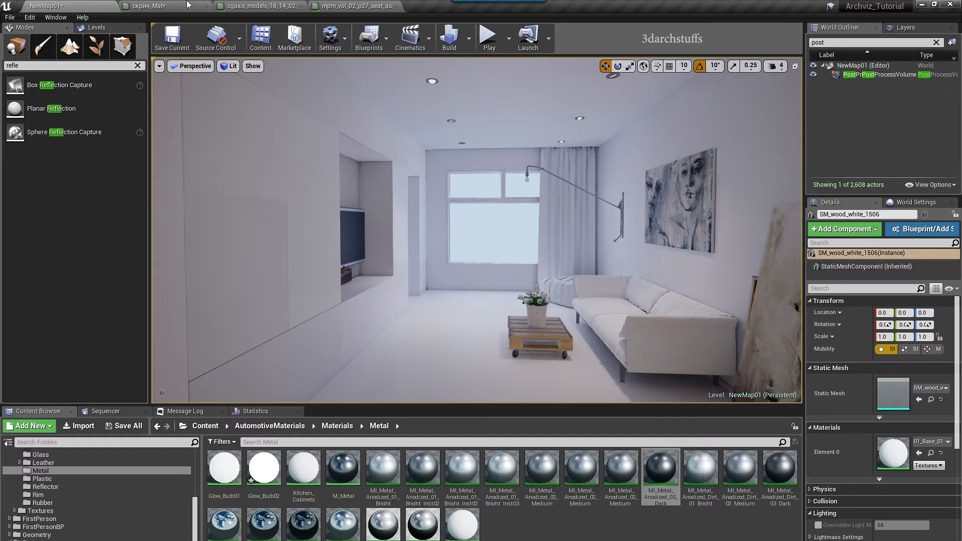
Close the three asset editors open alongside the NewMap01 level.
click(206, 5)
click(207, 6)
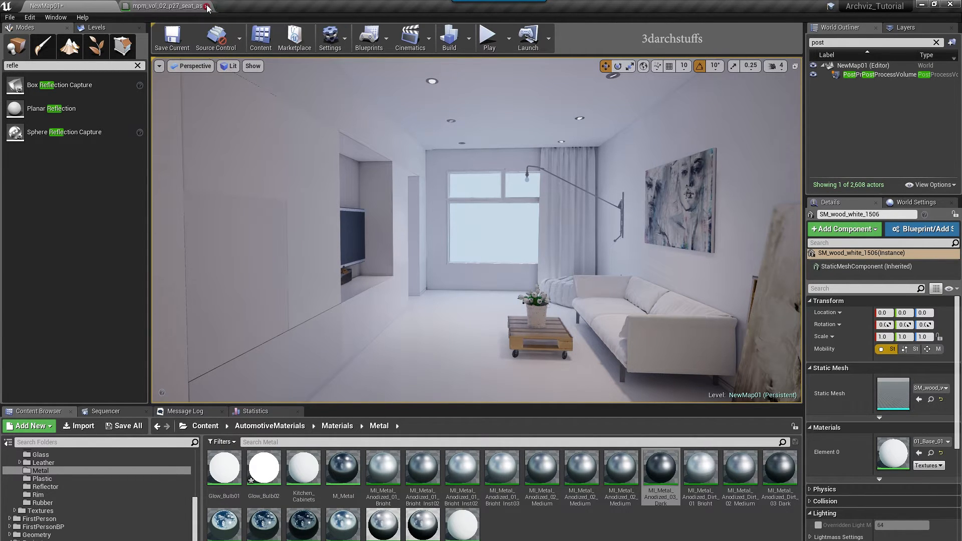
click(207, 6)
Switch the viewport to Lighting Only and inspect the living room towards the window.
right_drag(494, 264, 521, 250)
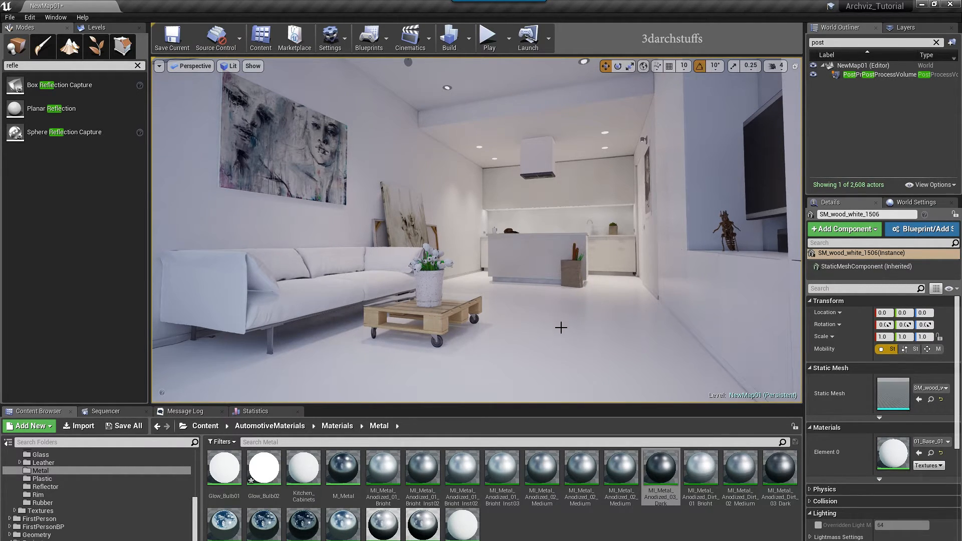
key(w)
right_drag(551, 345, 561, 338)
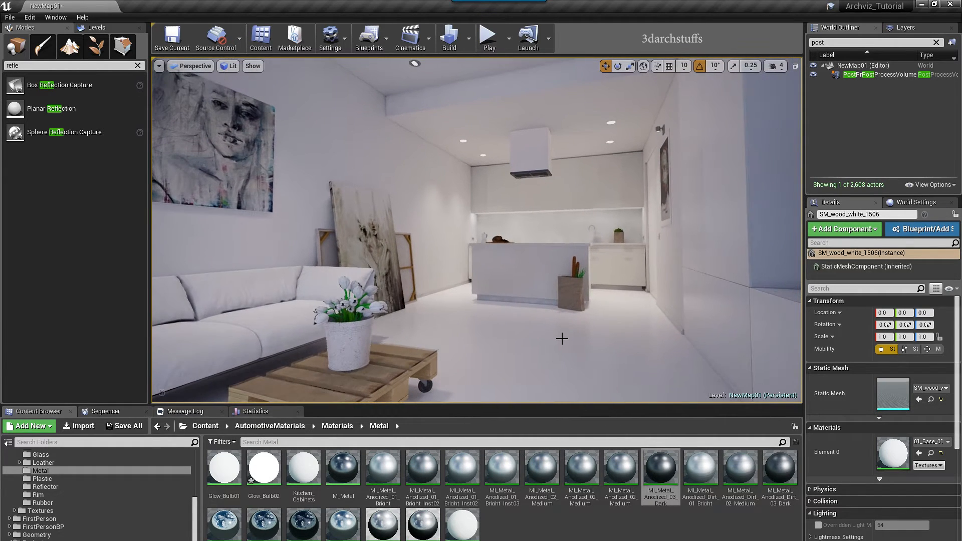
key(alt+6)
key(w)
right_drag(537, 307, 356, 316)
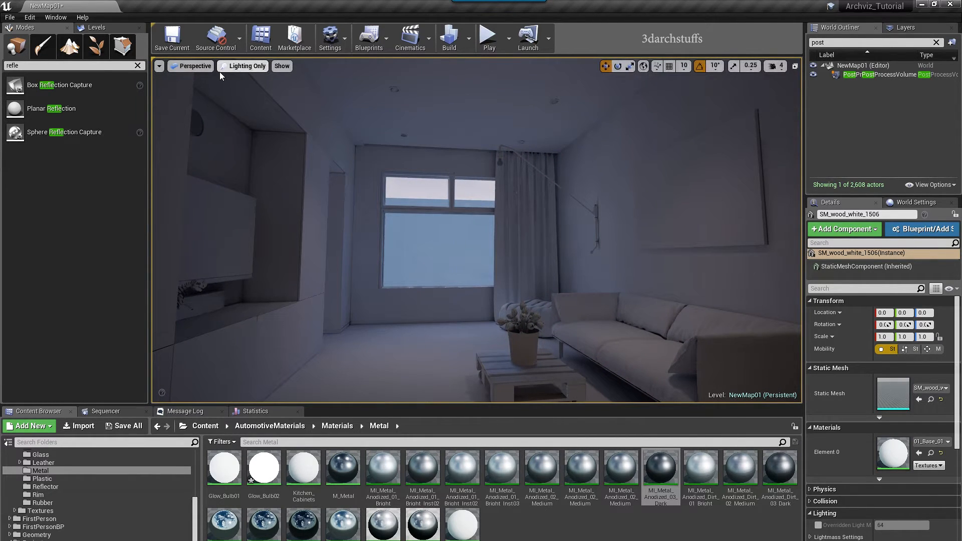
Set the PostProcessVolume's camera exposure compensation to 2.0.
click(847, 75)
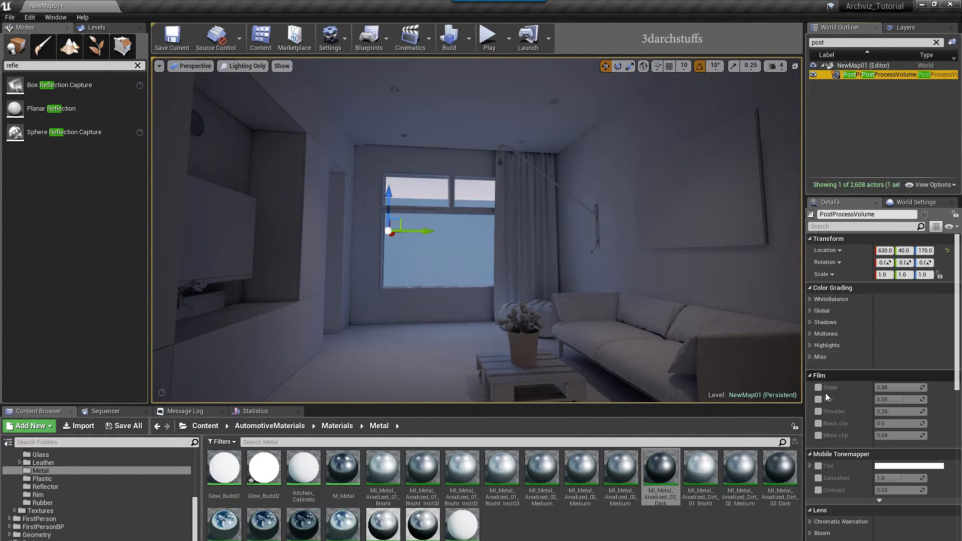
scroll(850, 510, down, 5)
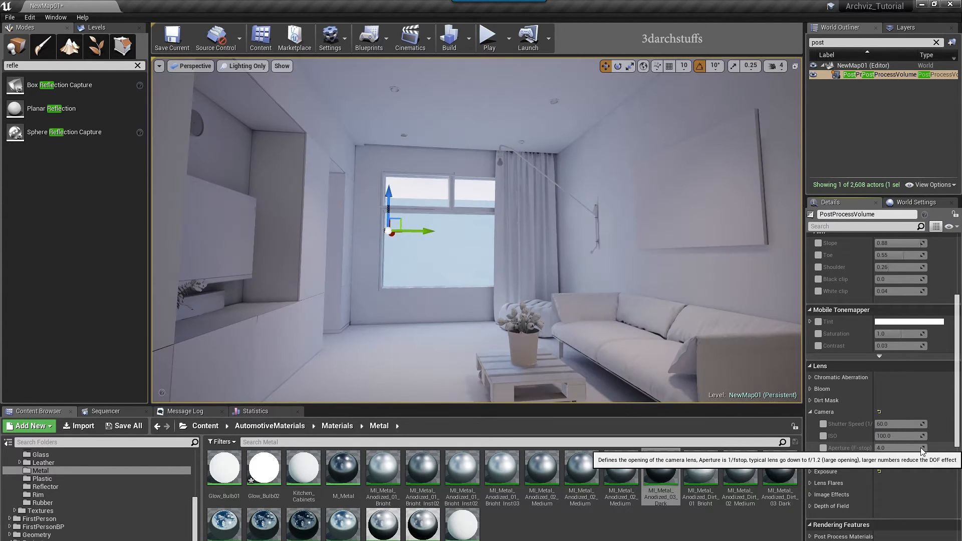
Select the living room ceiling SM_wood_white_2522 and set its overridden lightmap resolution to 512.
mouse_move(550, 299)
right_down()
mouse_move(555, 260)
mouse_move(559, 290)
mouse_move(626, 276)
mouse_move(593, 295)
mouse_move(546, 301)
right_up()
key(w)
scroll(549, 299, up, 2)
scroll(589, 290, up, 3)
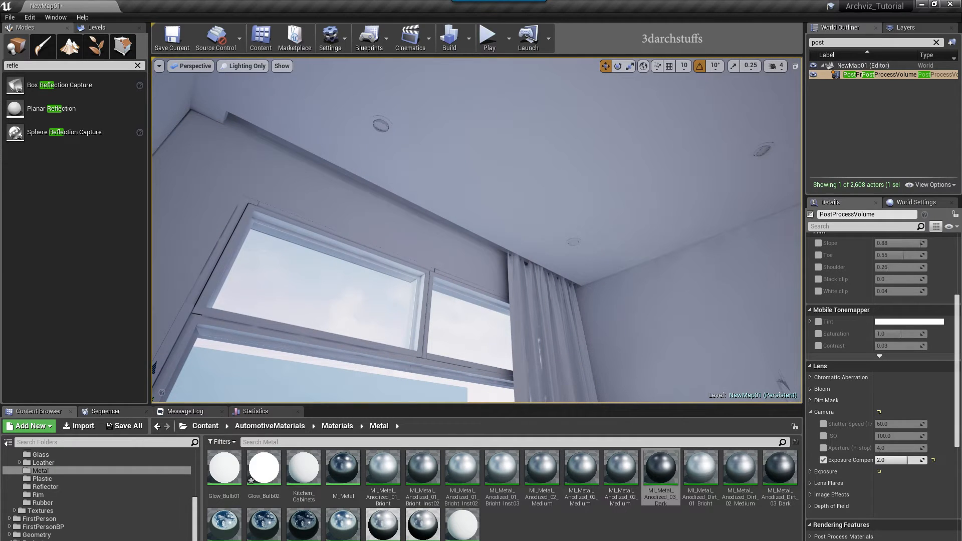
click(639, 204)
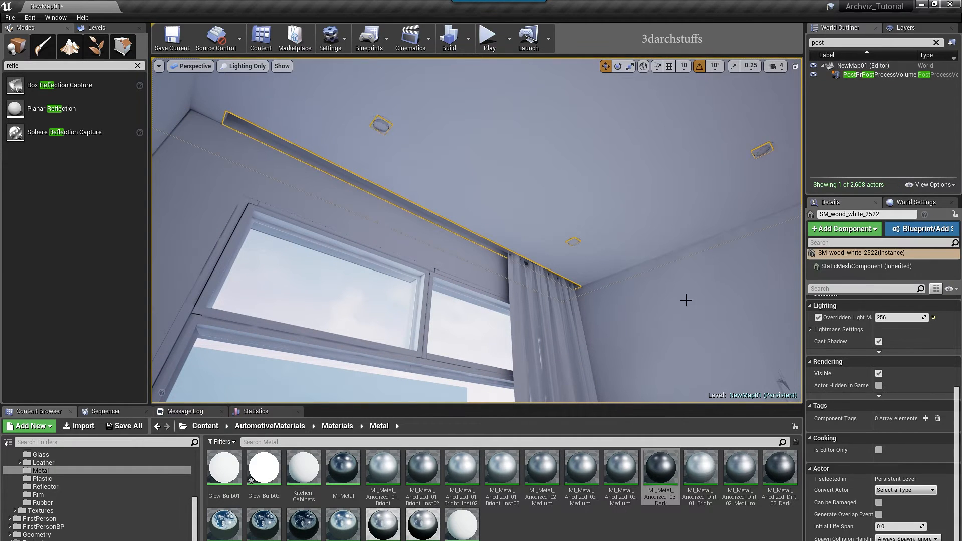
scroll(904, 387, up, 4)
scroll(909, 416, up, 4)
right_drag(729, 344, 851, 353)
right_drag(729, 343, 789, 368)
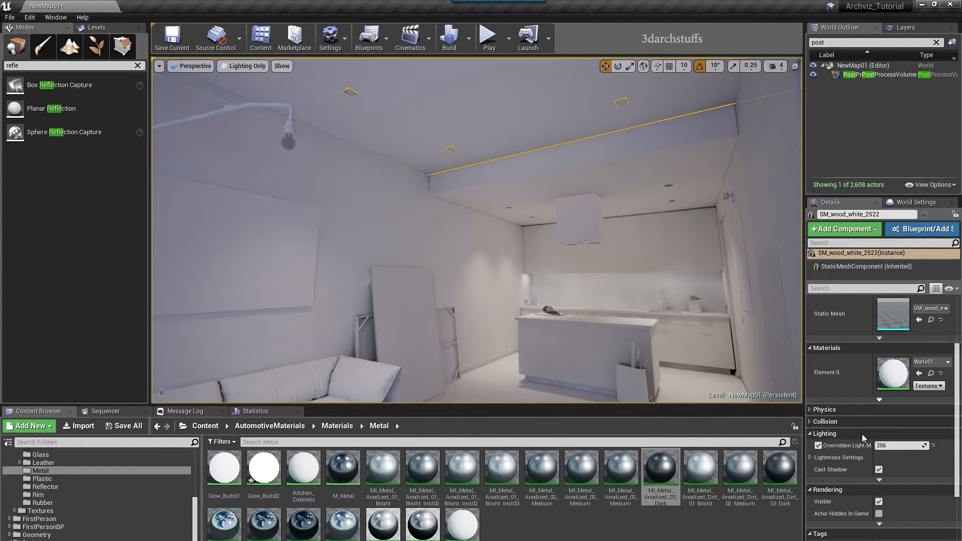
click(896, 446)
text(512)
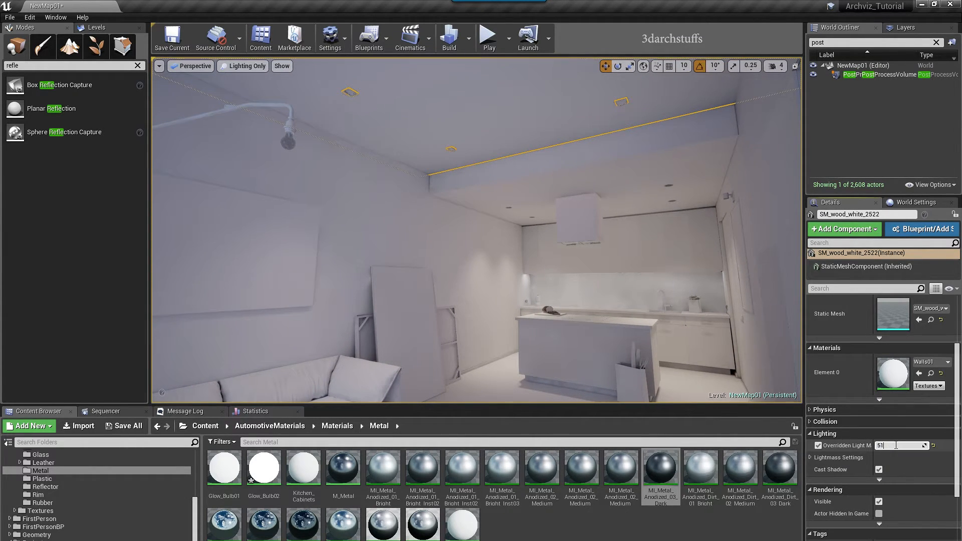
key(Return)
Select the living room wall SM_wood_white_2556 behind the wall lamp and set its overridden lightmap resolution to 512.
mouse_move(650, 277)
right_down()
mouse_move(648, 251)
mouse_move(650, 277)
right_up()
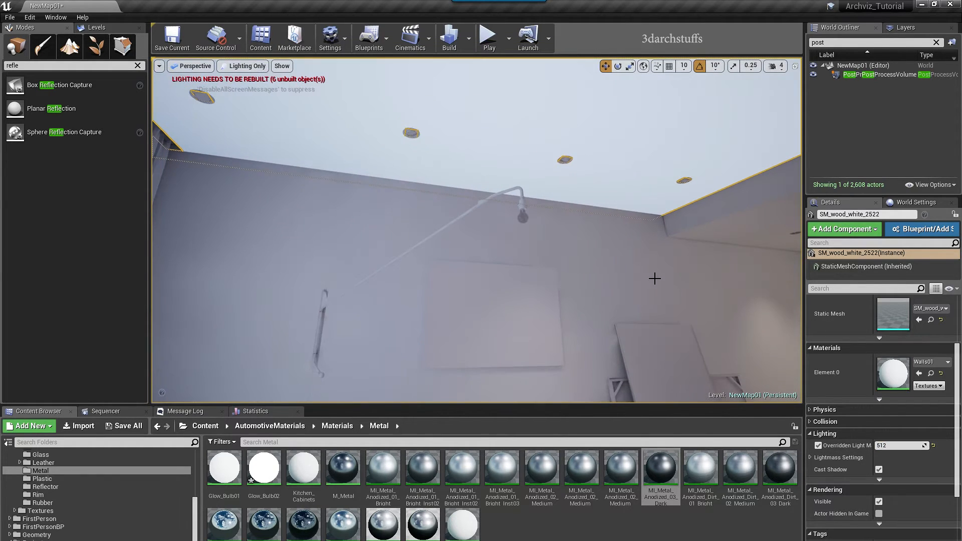
click(625, 278)
click(885, 444)
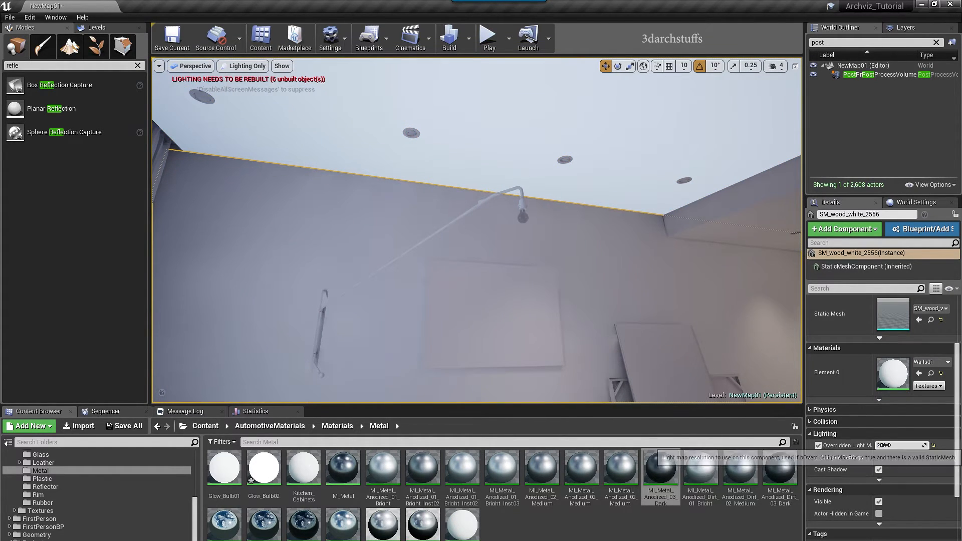
text(512)
key(Return)
Select the lowered kitchen ceiling SM_wood_white_2528 and set its overridden lightmap resolution to 512.
right_drag(729, 262, 696, 231)
click(658, 220)
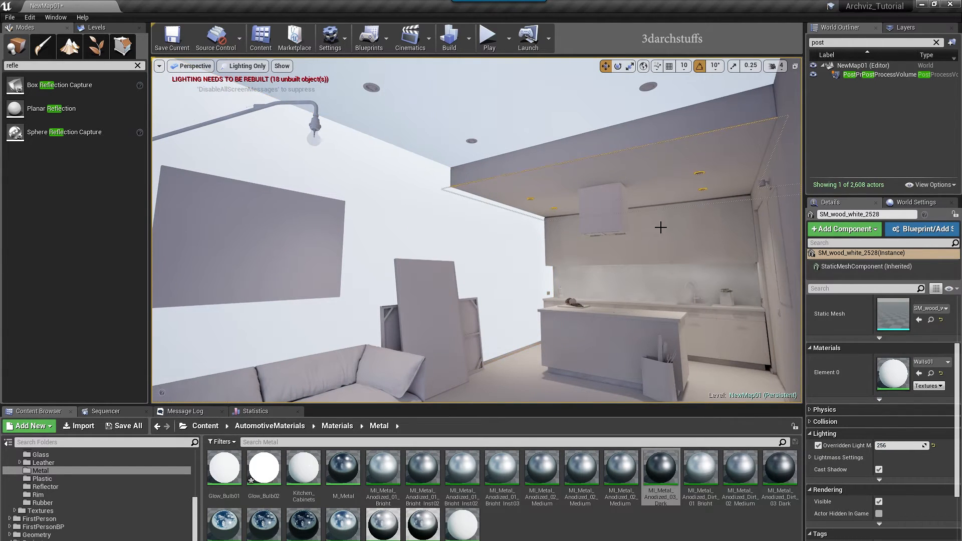
click(889, 446)
text(512)
key(Return)
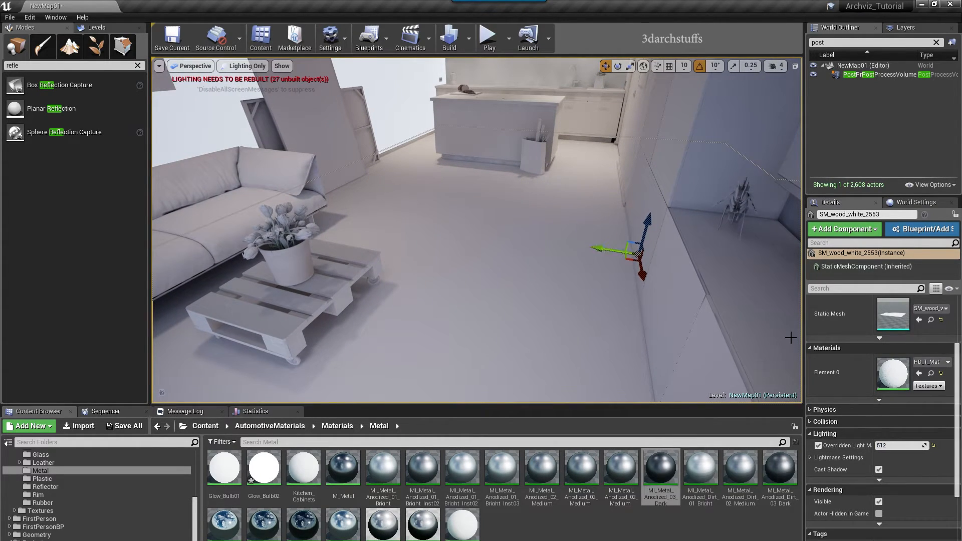
Set the overridden lightmap resolution of the floor SM_wood_white_2553 to 1024.
click(886, 445)
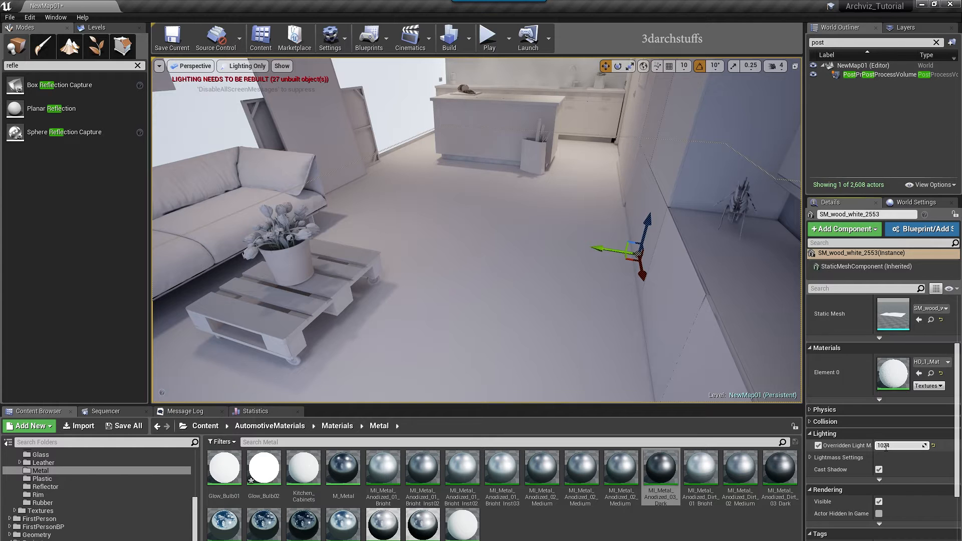
text(1024)
key(Return)
Select the window wall SM_wood_white_2557 and set its overridden lightmap resolution to 512.
right_drag(640, 154, 639, 154)
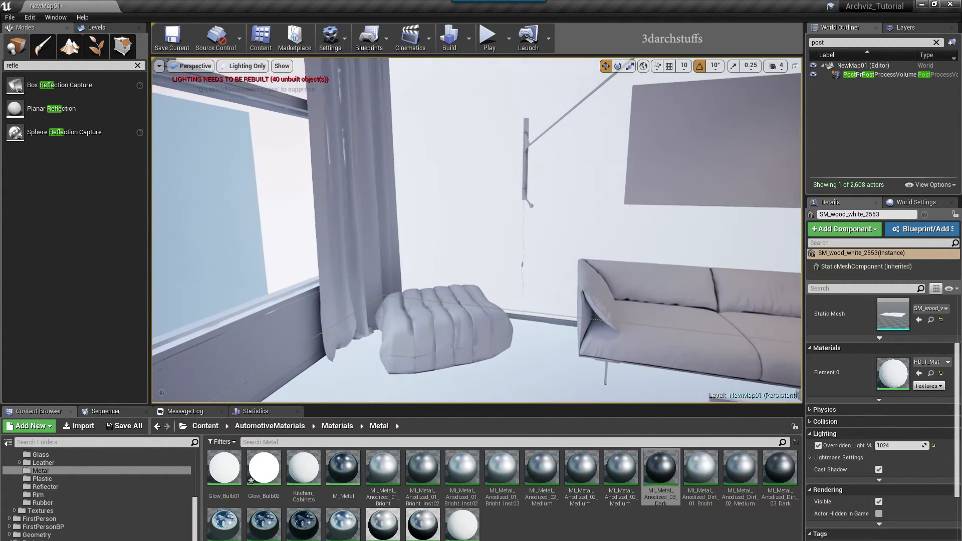
right_drag(640, 154, 609, 124)
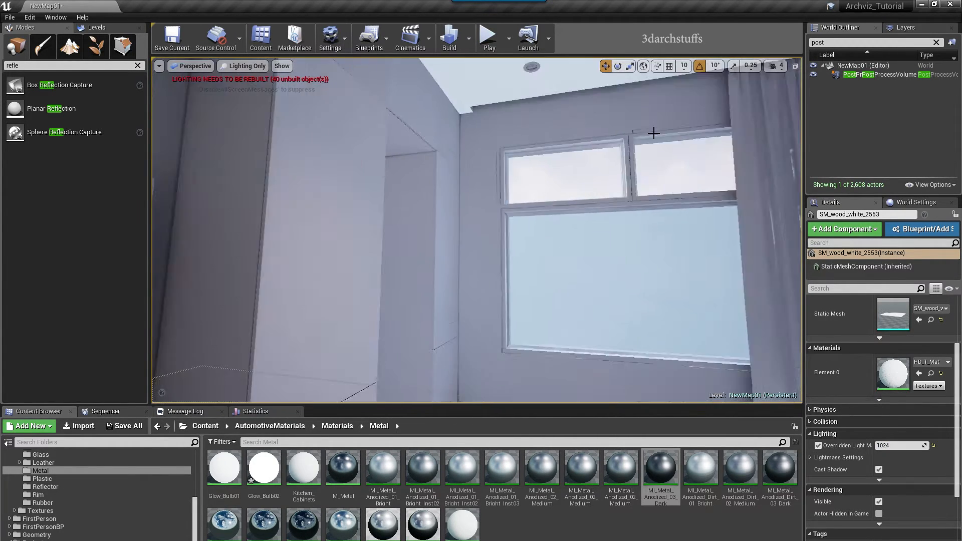
right_drag(653, 133, 596, 121)
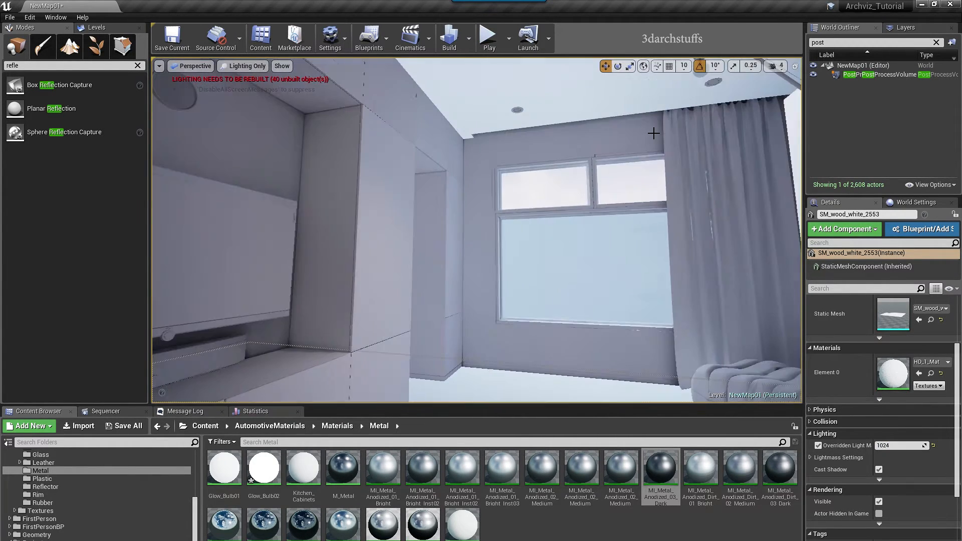
click(590, 138)
click(892, 445)
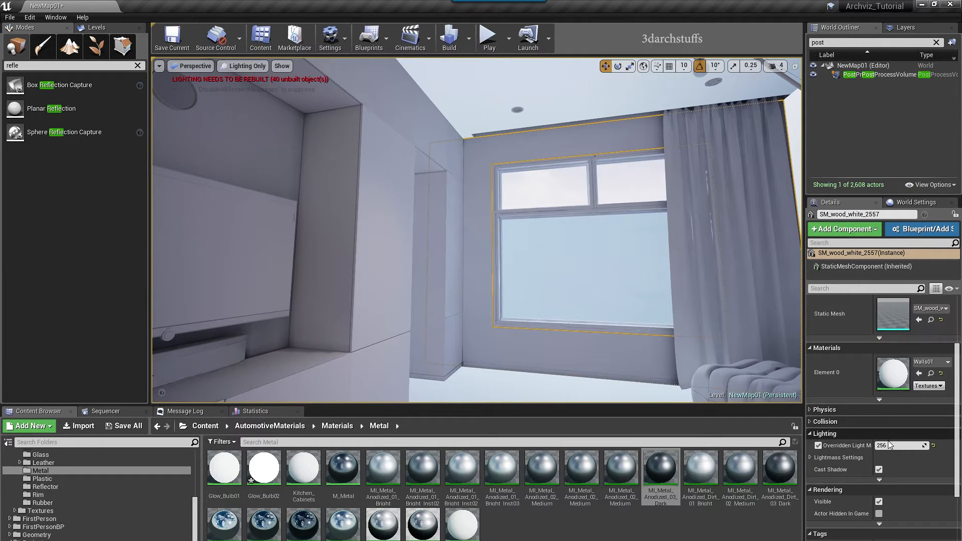
text(512)
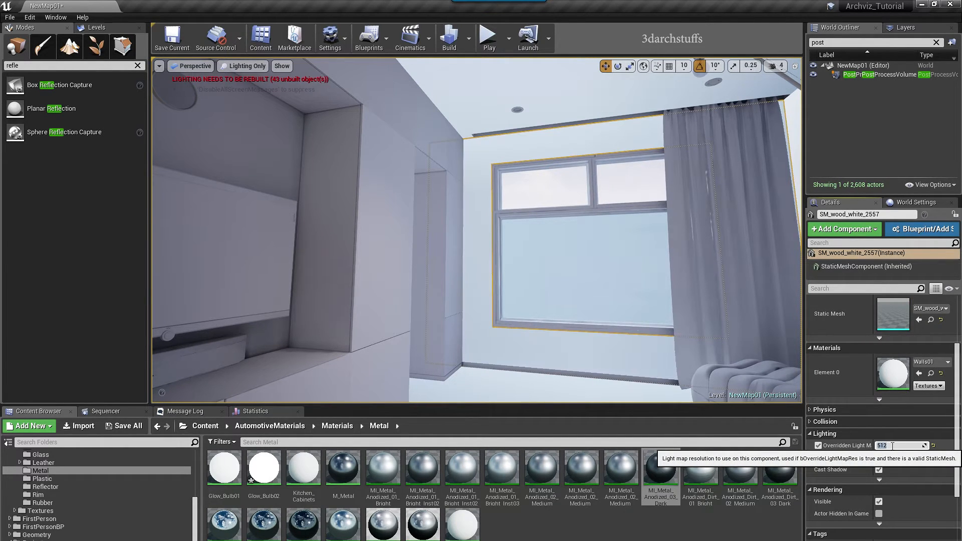
Select the wall with the door opening, SM_wood_white_2559, and set its overridden lightmap resolution to 512.
right_drag(610, 295, 576, 296)
scroll(610, 295, down, 5)
right_drag(581, 262, 587, 192)
scroll(582, 262, down, 5)
scroll(573, 263, up, 8)
click(451, 193)
click(888, 445)
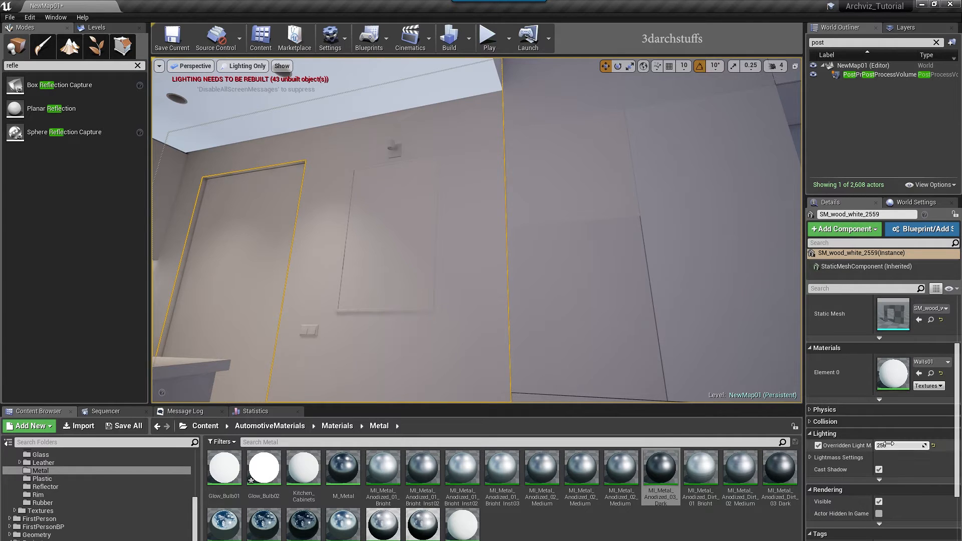
text(512)
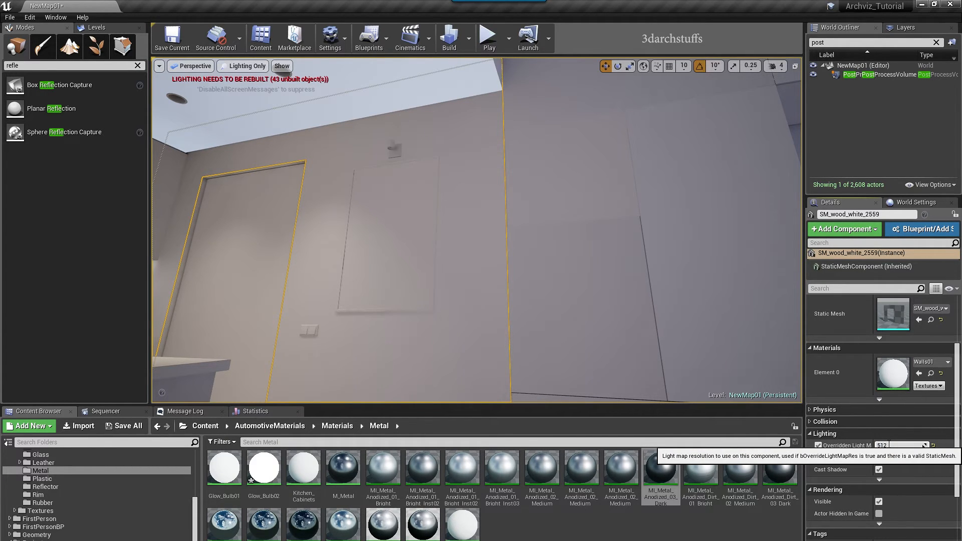
key(Return)
Override the lightmap resolution of the door panel SM_wood_white_1845 beside the kitchen and of one more nearby mesh.
right_drag(571, 143, 583, 112)
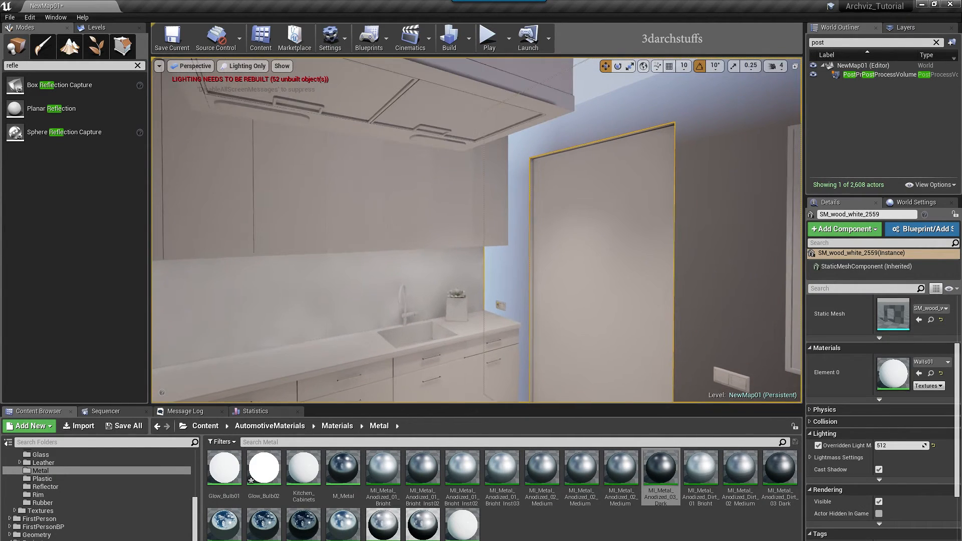
click(582, 229)
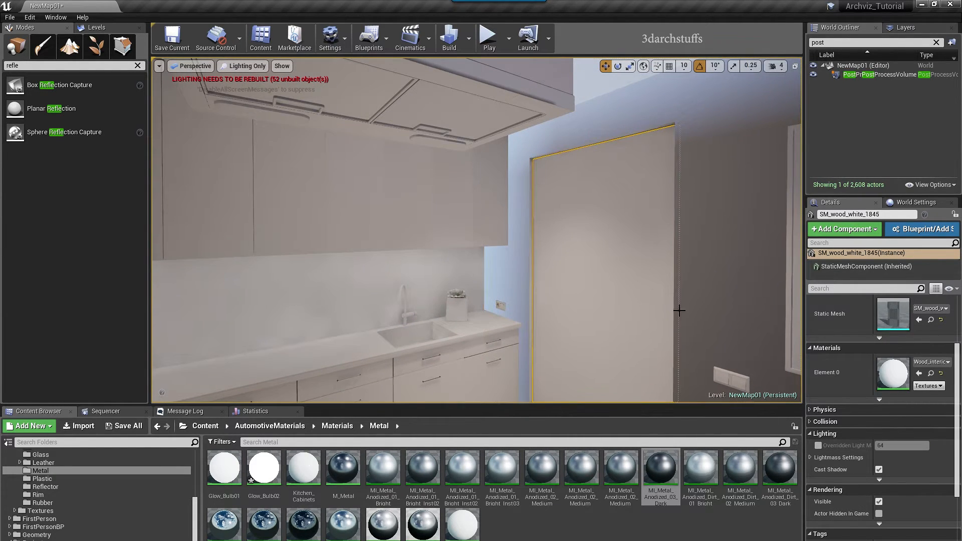
click(818, 445)
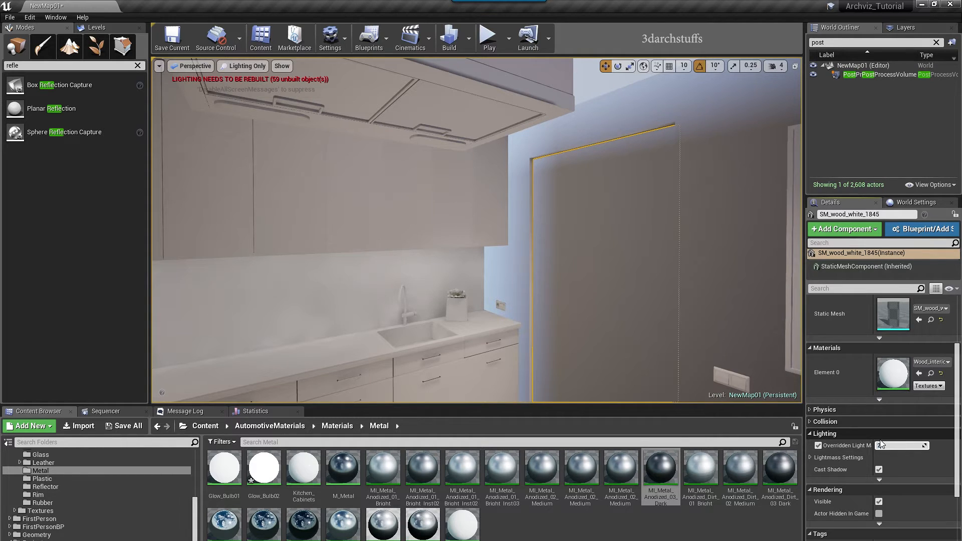
right_drag(619, 247, 621, 217)
click(575, 194)
click(818, 446)
click(898, 446)
text(2)
Select the kitchen backsplash SM_wood_white_72 and override its lightmap resolution with 256.
right_drag(651, 281, 581, 320)
click(561, 181)
key(f)
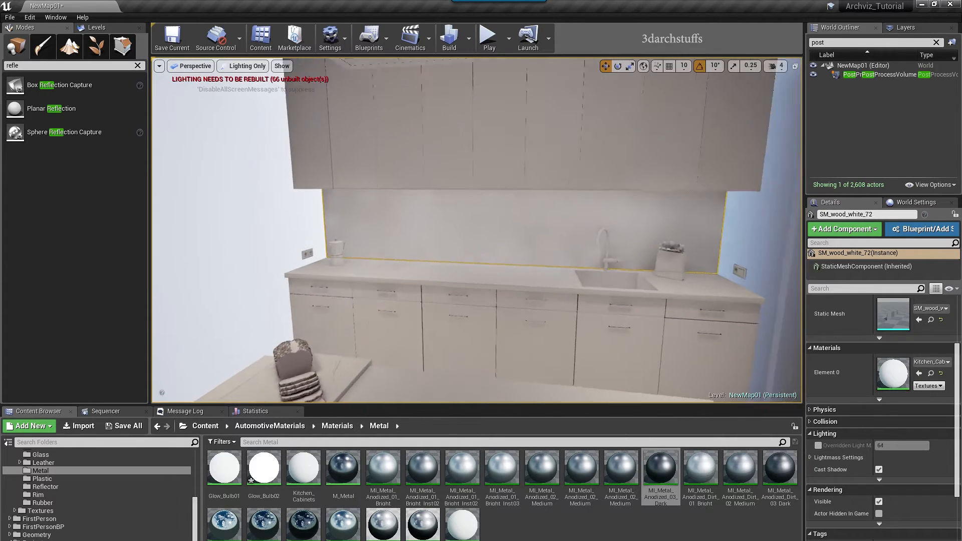
click(818, 445)
click(888, 446)
text(2)
Select the upper kitchen cabinets together with the cabinet plinth and wall skirting, and override their lightmap resolution with 256.
right_drag(533, 215, 500, 211)
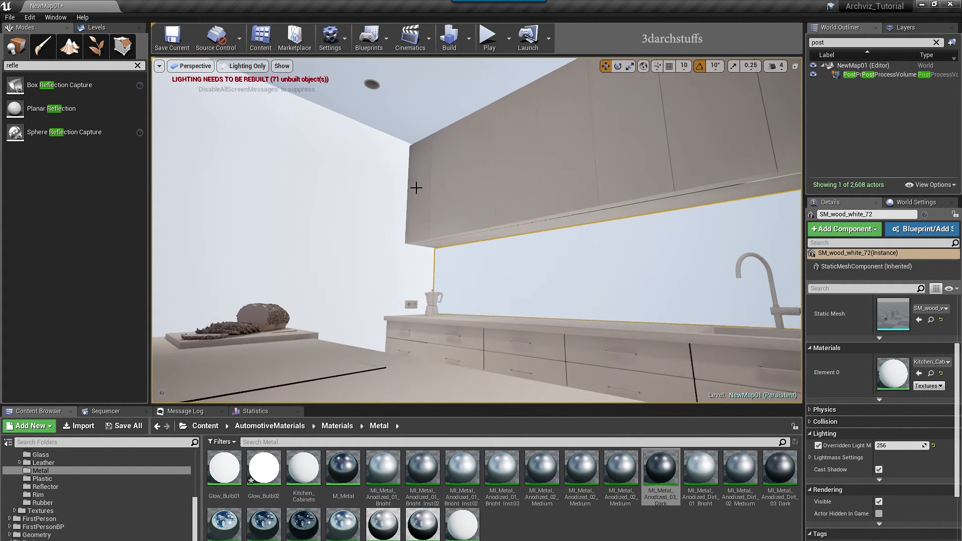
click(450, 178)
ctrl+click(447, 171)
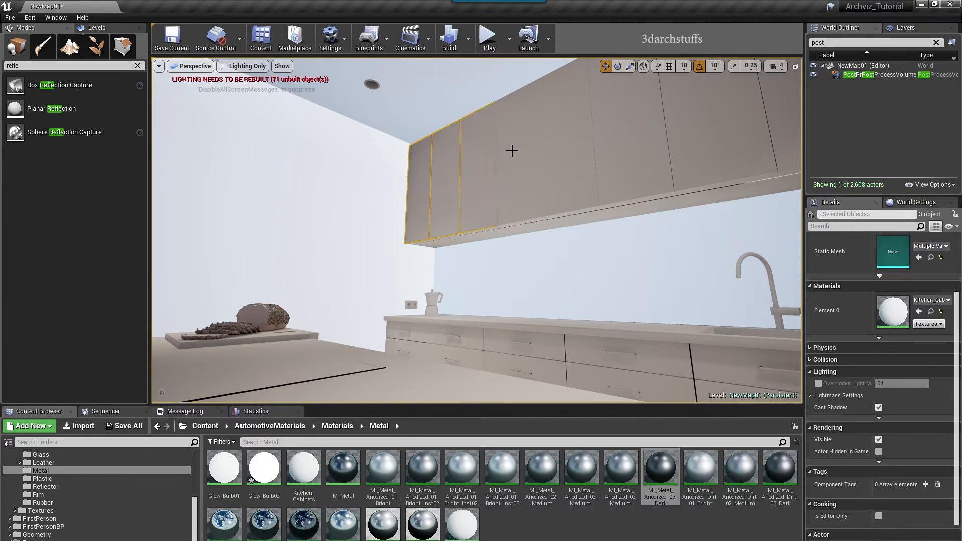
ctrl+click(601, 145)
right_drag(601, 144, 671, 114)
ctrl+click(596, 273)
right_drag(596, 273, 486, 293)
ctrl+click(601, 208)
right_drag(602, 208, 651, 199)
right_drag(604, 251, 622, 286)
ctrl+click(611, 302)
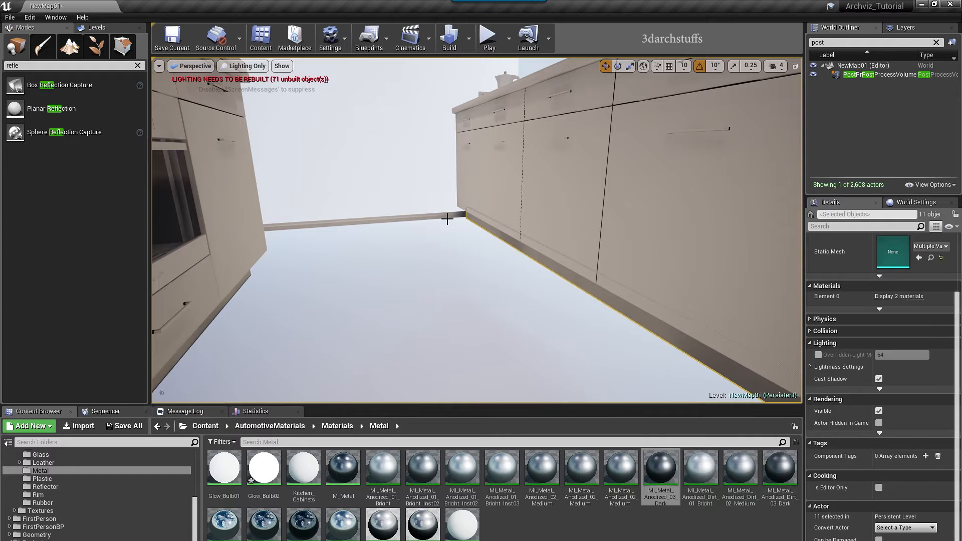
ctrl+click(459, 216)
click(819, 355)
click(898, 354)
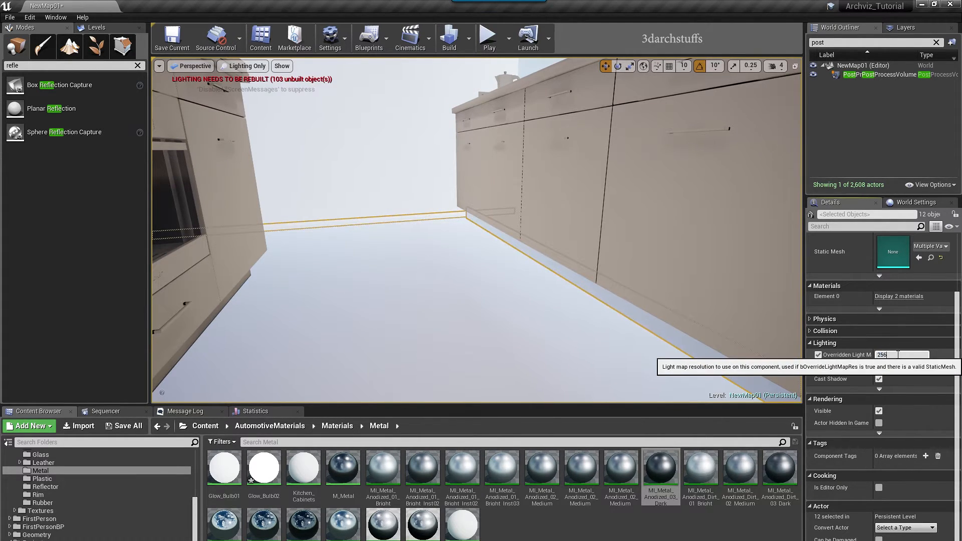
Select all twelve drawer and door fronts of the lower kitchen cabinets and override their lightmap resolution with 256.
right_drag(653, 273, 589, 244)
click(473, 242)
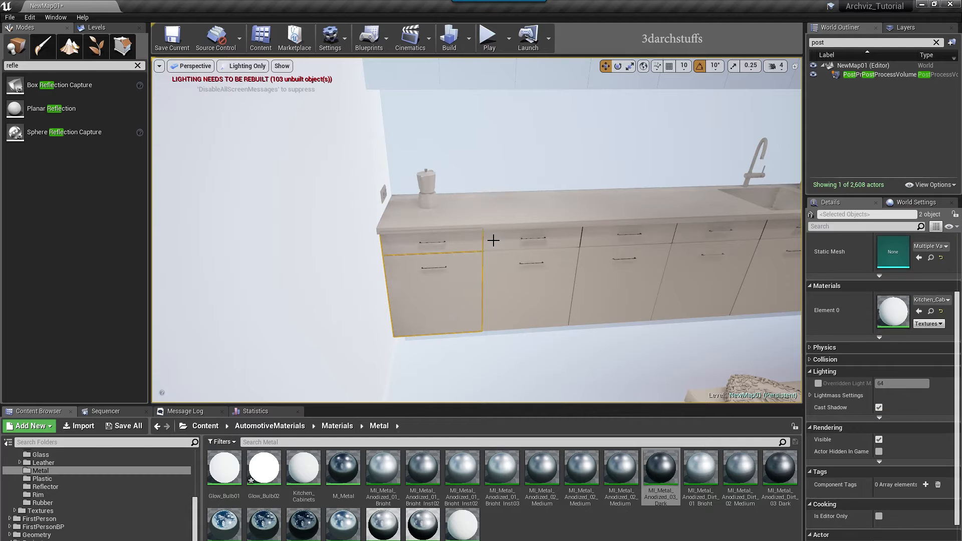
ctrl+click(499, 279)
ctrl+click(686, 261)
scroll(681, 290, down, 3)
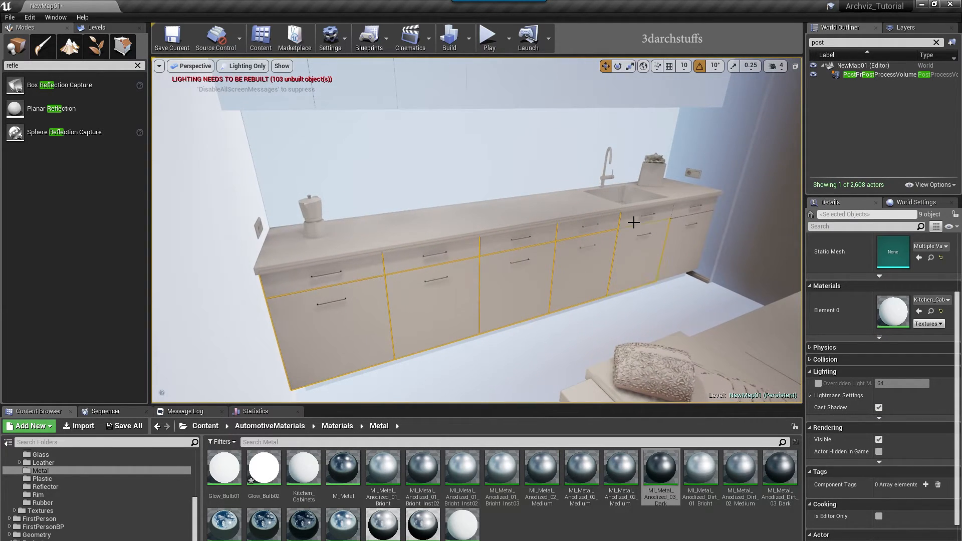
ctrl+click(676, 255)
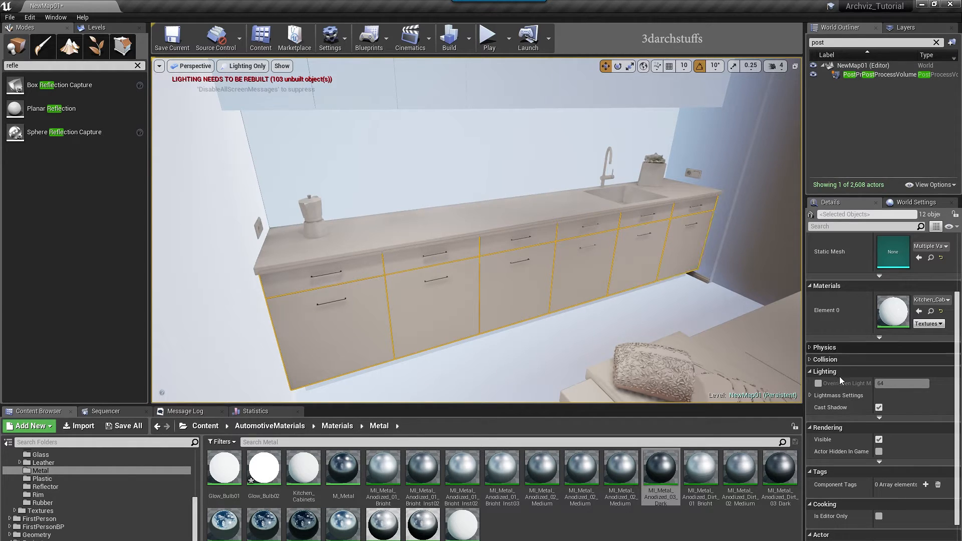
click(818, 384)
click(888, 383)
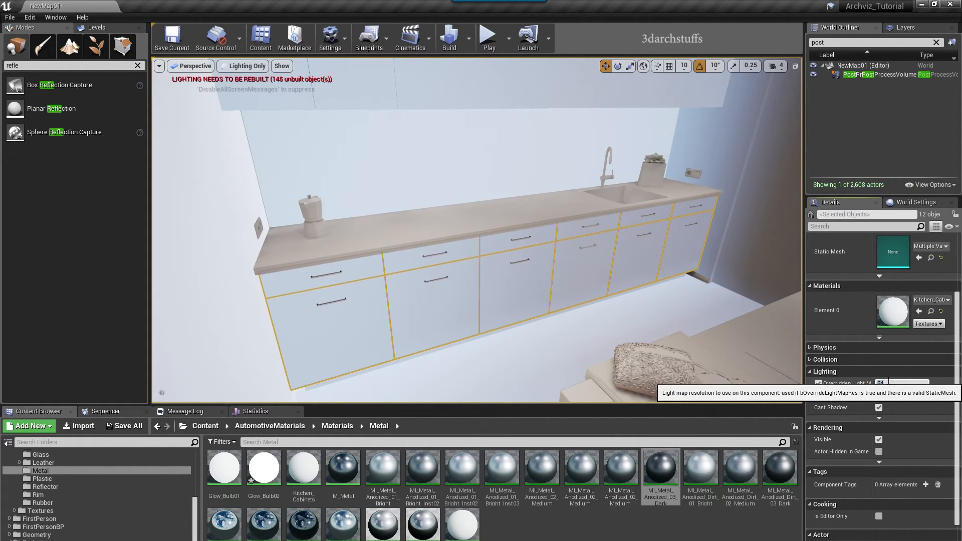
text(256)
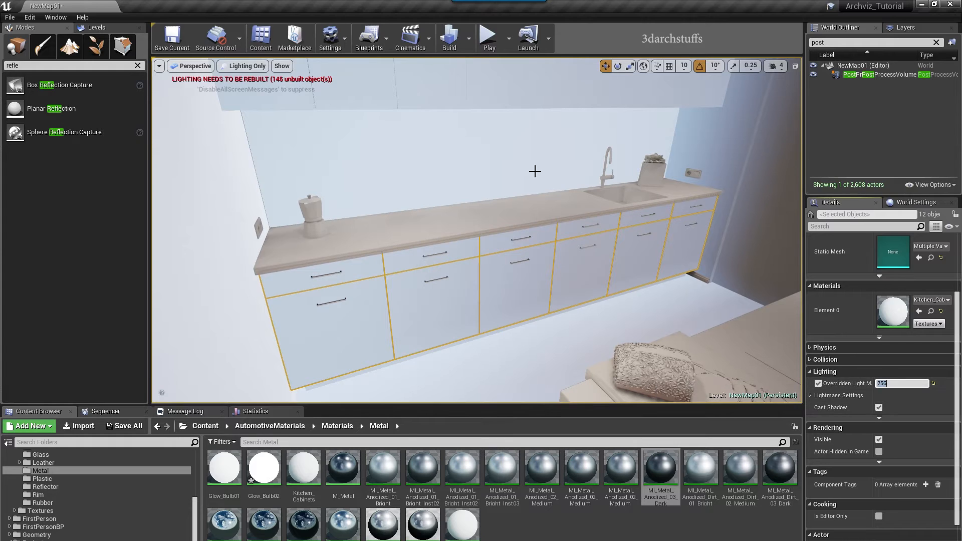
Set the overridden lightmap resolution of the kitchen countertop SM_wood_white_2498 to 512.
click(545, 212)
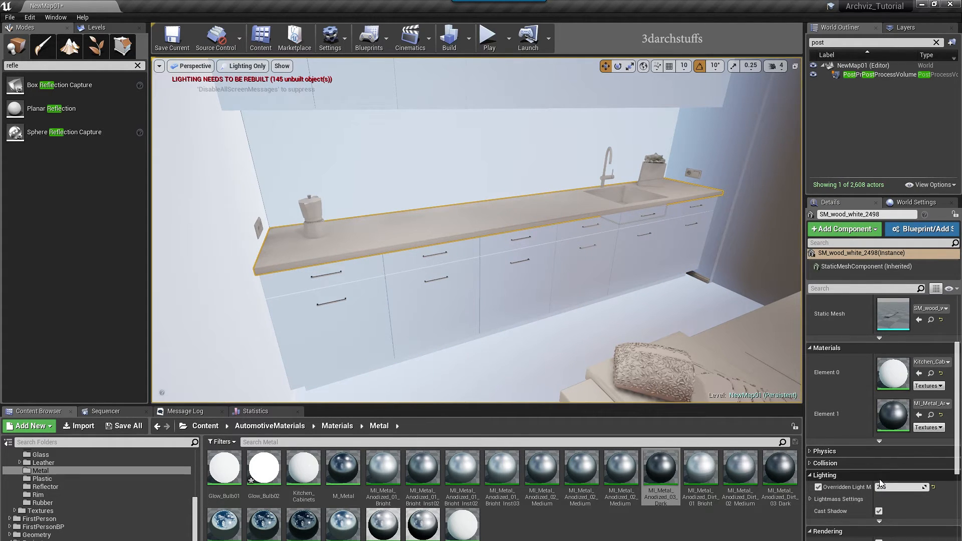
click(896, 487)
key(Return)
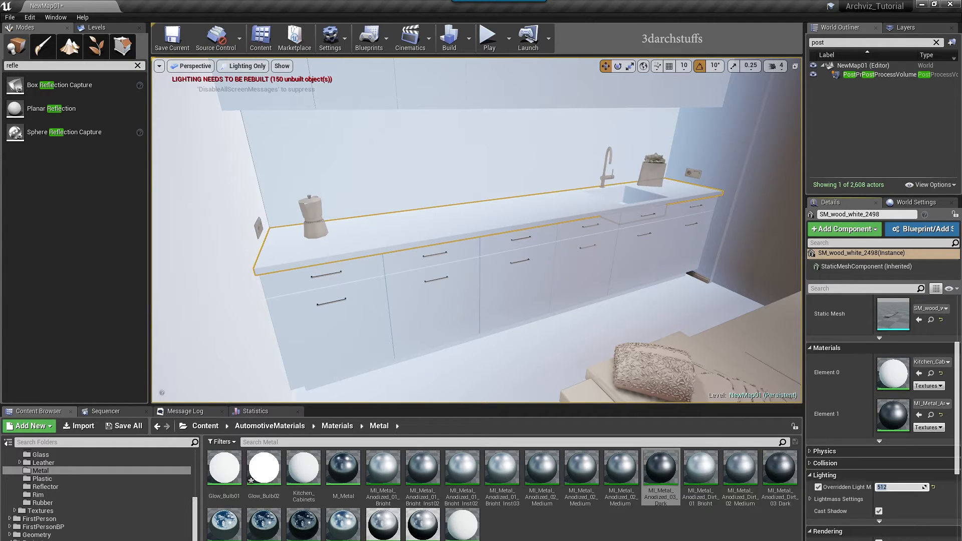
Select the two wall sockets at either end of the countertop and override their lightmap resolution with 256.
click(651, 172)
click(693, 174)
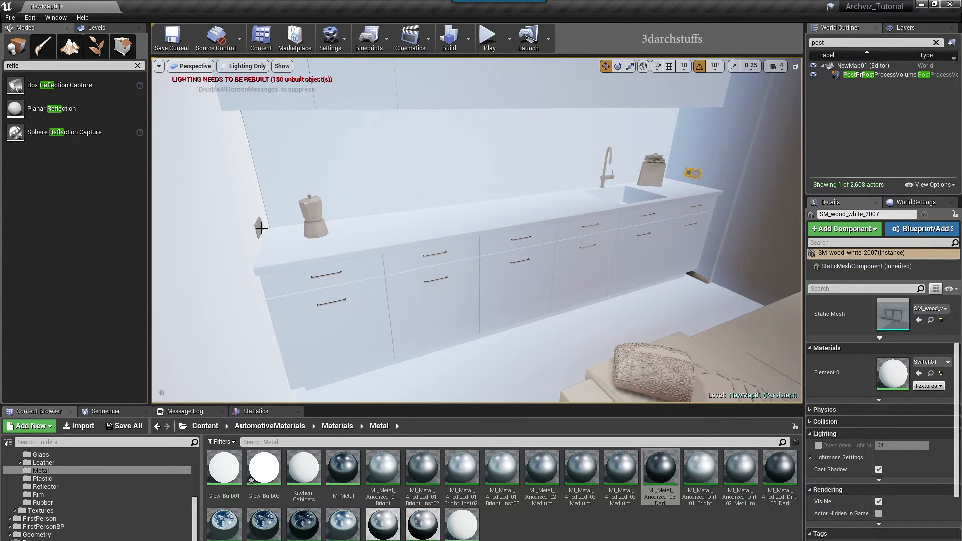
ctrl+click(258, 227)
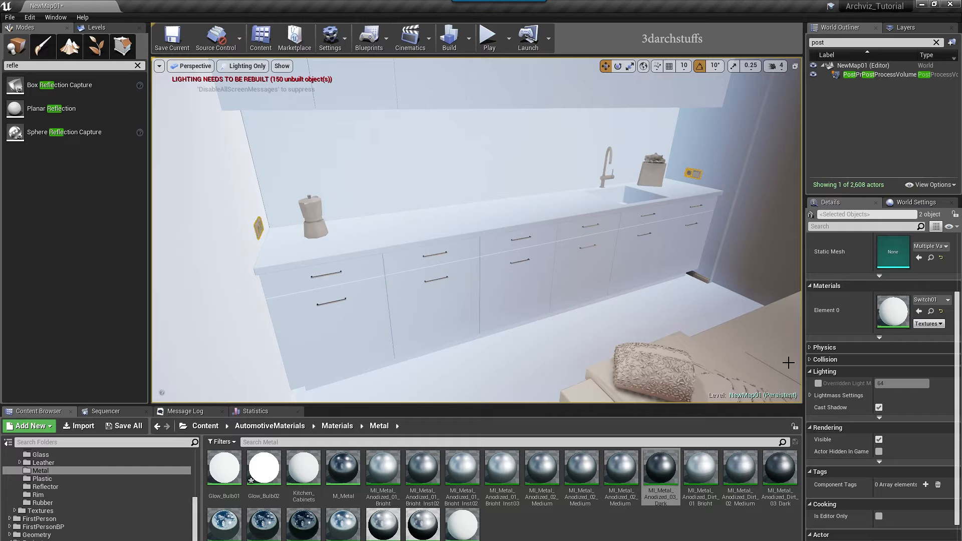
click(819, 384)
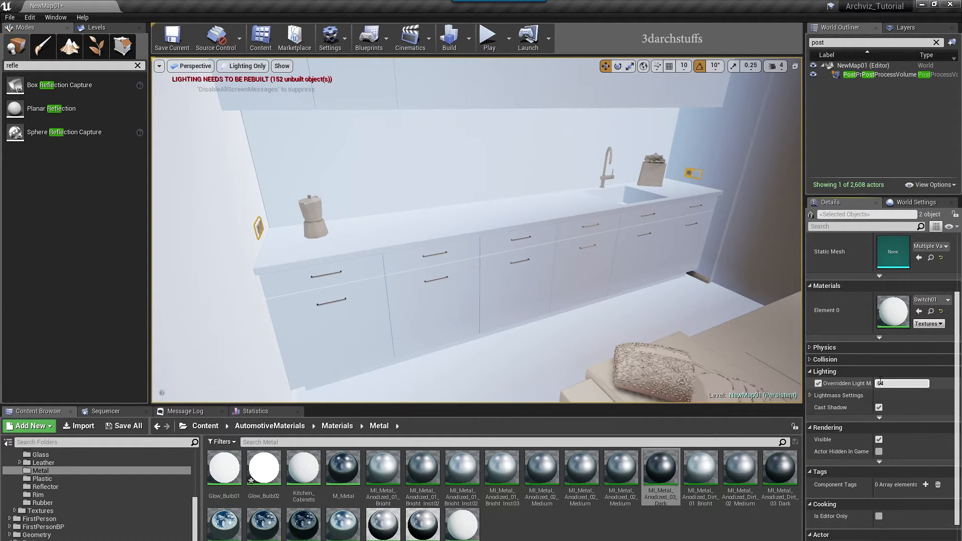
click(879, 383)
key(Return)
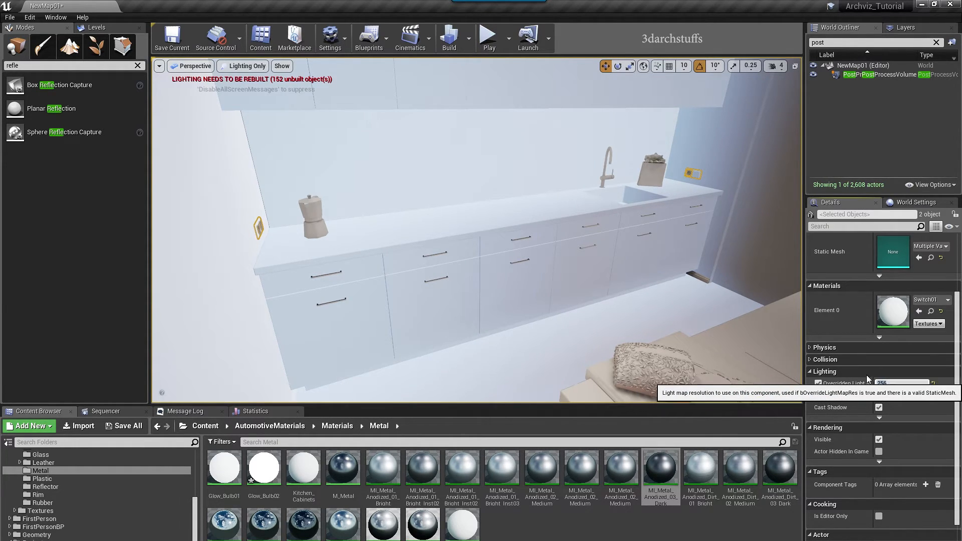
Select the kitchen island's back and side panels together with its plinth.
right_drag(700, 243, 796, 233)
right_drag(425, 281, 453, 273)
click(378, 288)
ctrl+click(394, 352)
right_drag(399, 293, 355, 342)
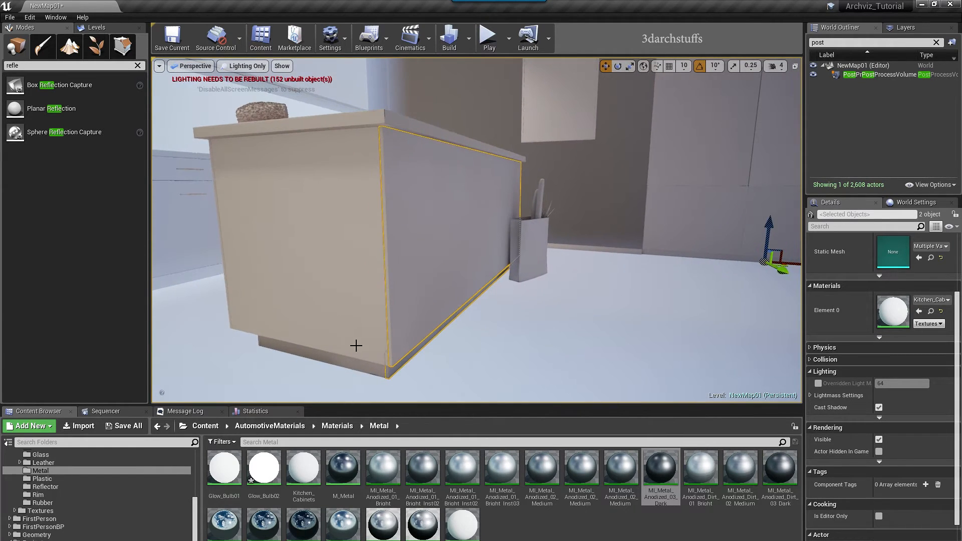
ctrl+click(360, 362)
ctrl+click(382, 366)
ctrl+click(363, 305)
right_drag(363, 306, 340, 315)
Add the drawer and door fronts on the oven side of the kitchen island to the selection.
ctrl+click(464, 320)
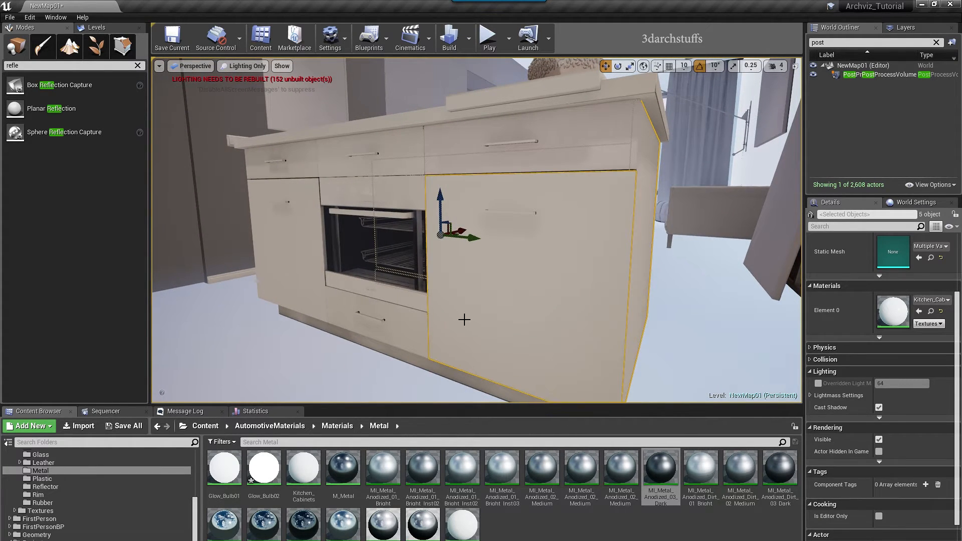
ctrl+click(572, 132)
ctrl+click(332, 169)
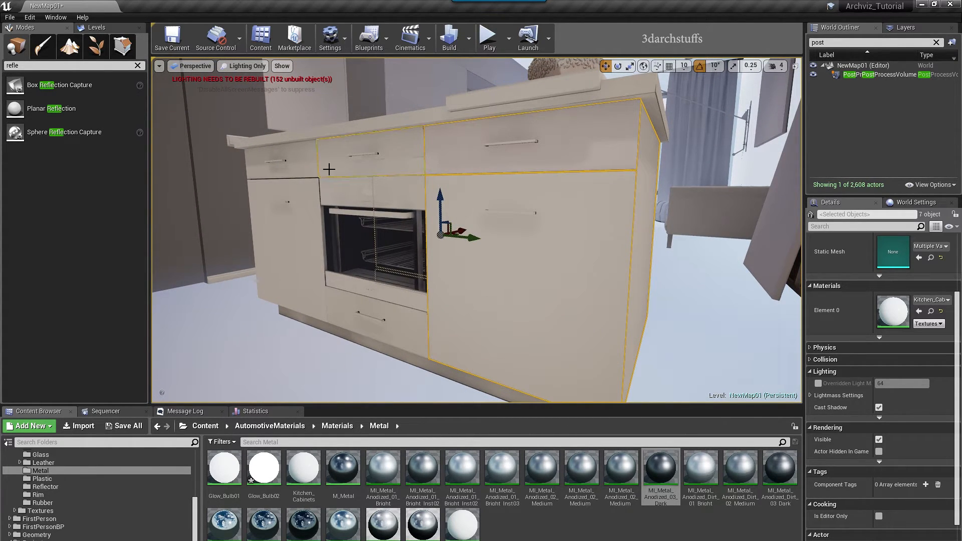
ctrl+click(316, 288)
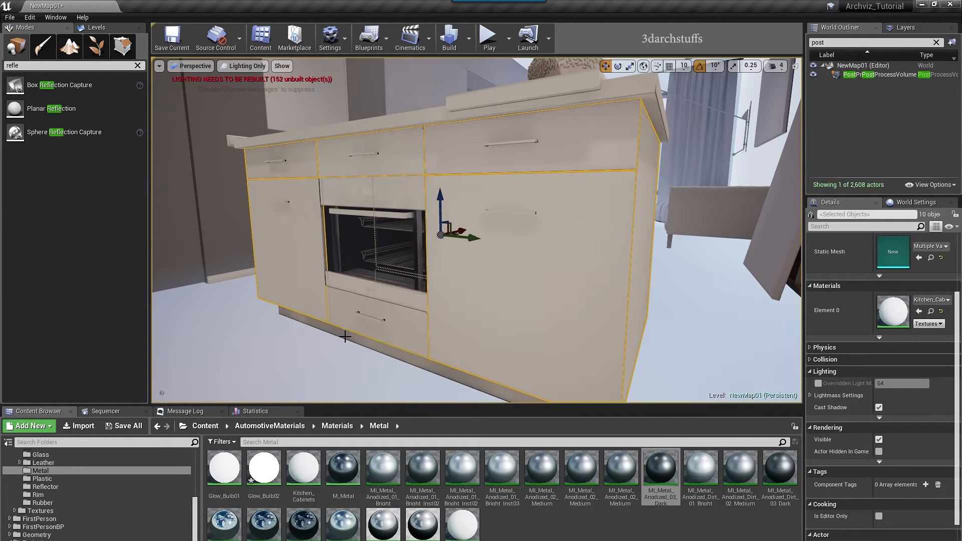
ctrl+click(371, 344)
Add the island's remaining panel and the cooktop to the selection and override their lightmap resolution with 256.
alt+drag(279, 281, 331, 349)
ctrl+click(401, 150)
alt+drag(401, 150, 476, 141)
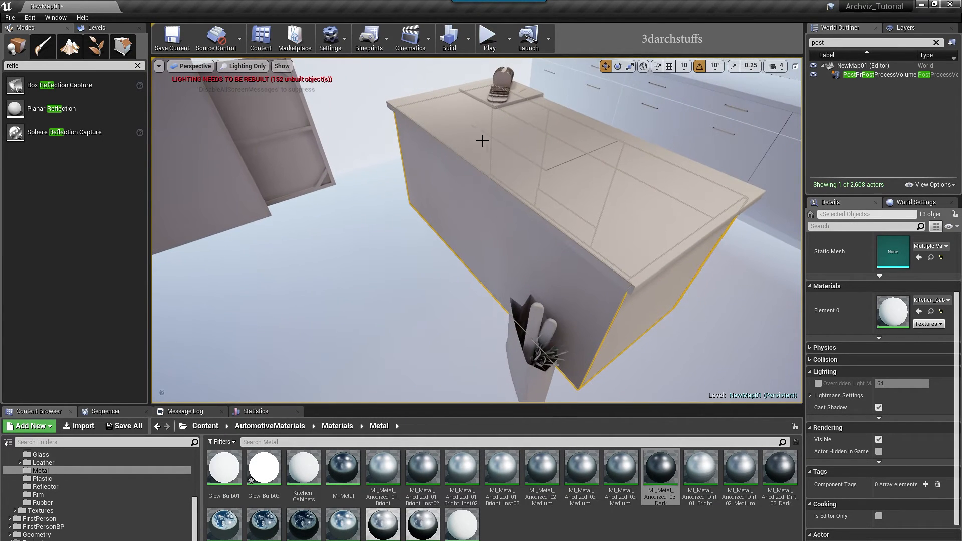
ctrl+click(559, 162)
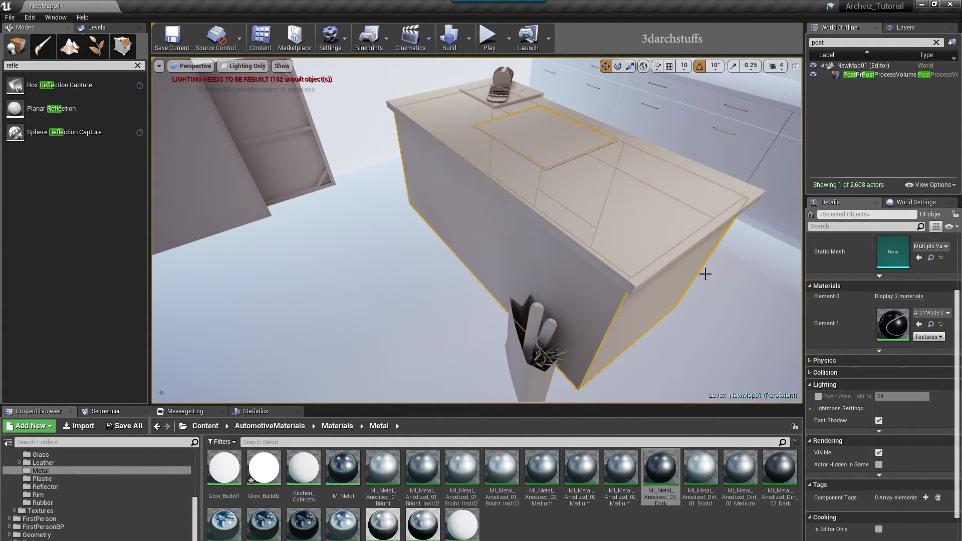
click(818, 396)
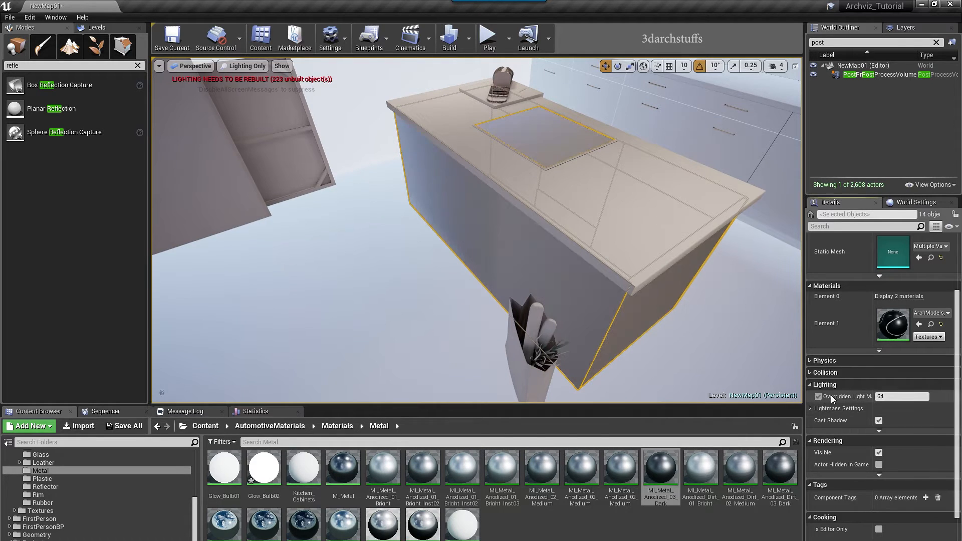
click(887, 397)
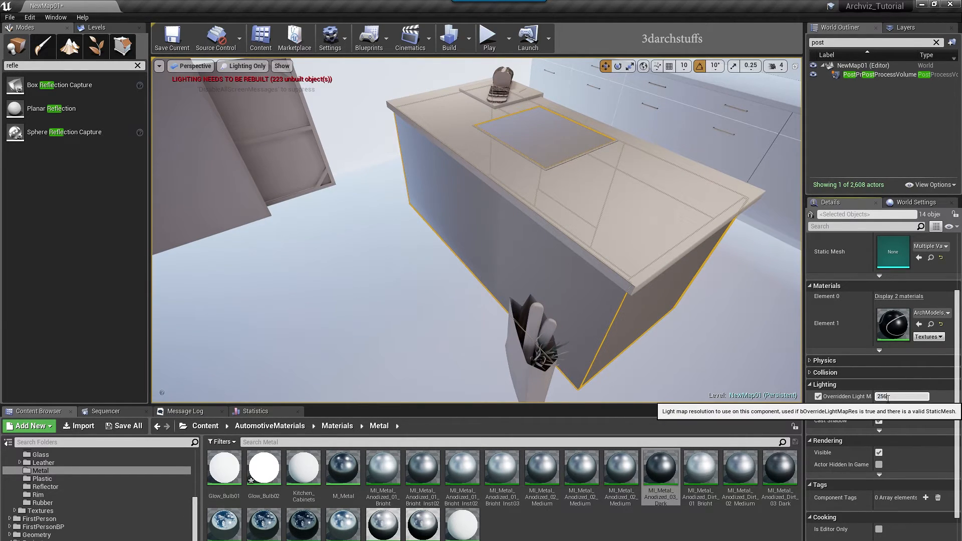
key(Return)
Hide the selected island parts and override the lightmap resolution of the island worktop SM_wood_white_74 with 512.
alt+drag(721, 316, 768, 300)
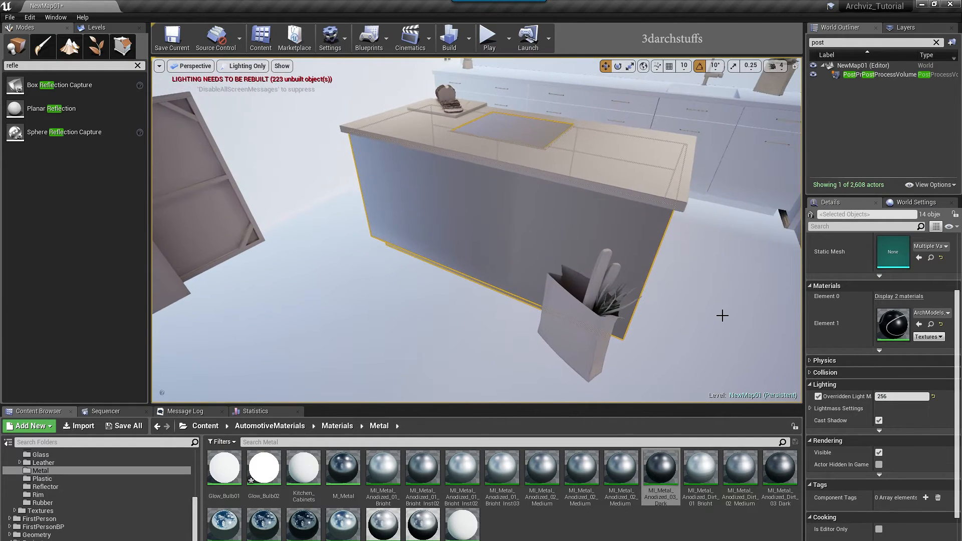
key(h)
click(649, 181)
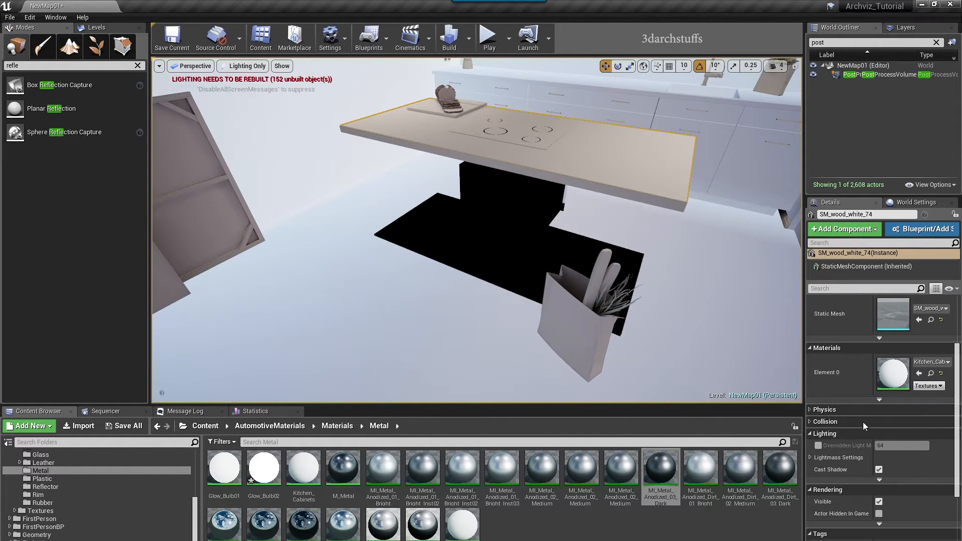
click(817, 445)
click(891, 445)
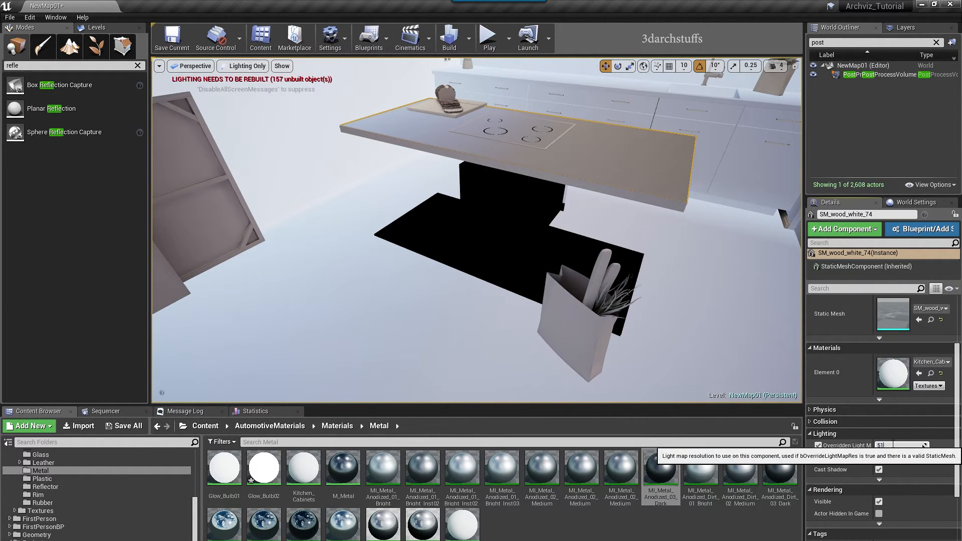
Override the lightmap resolution of the rear leaning canvas SM_wood_white_1701 with 512.
mouse_move(581, 229)
right_down()
mouse_move(518, 228)
mouse_move(597, 223)
right_up()
key(h)
click(597, 223)
click(821, 446)
click(885, 446)
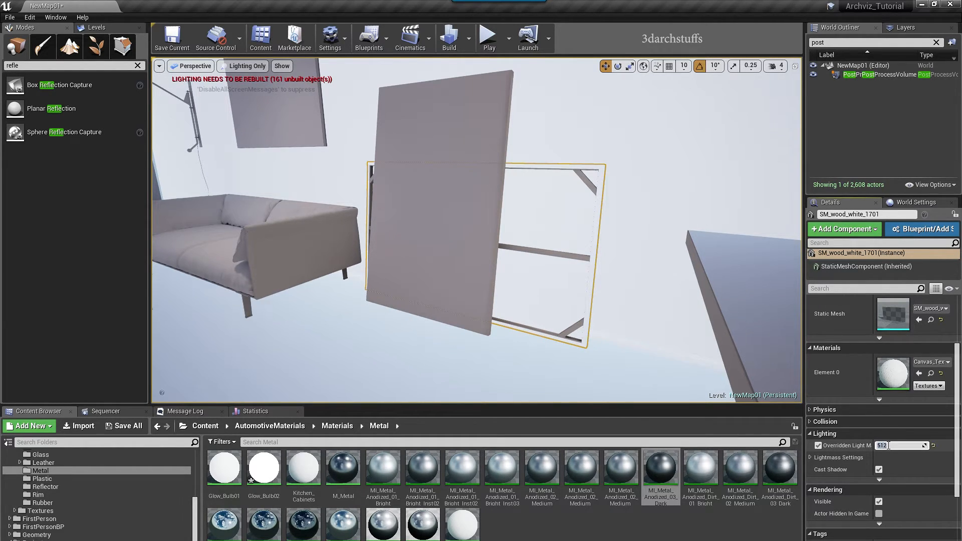
Set the overridden lightmap resolution of the front leaning canvas SM_wood_white_1703 to 256.
right_drag(741, 236, 759, 221)
middle_drag(427, 274, 443, 296)
scroll(429, 274, up, 3)
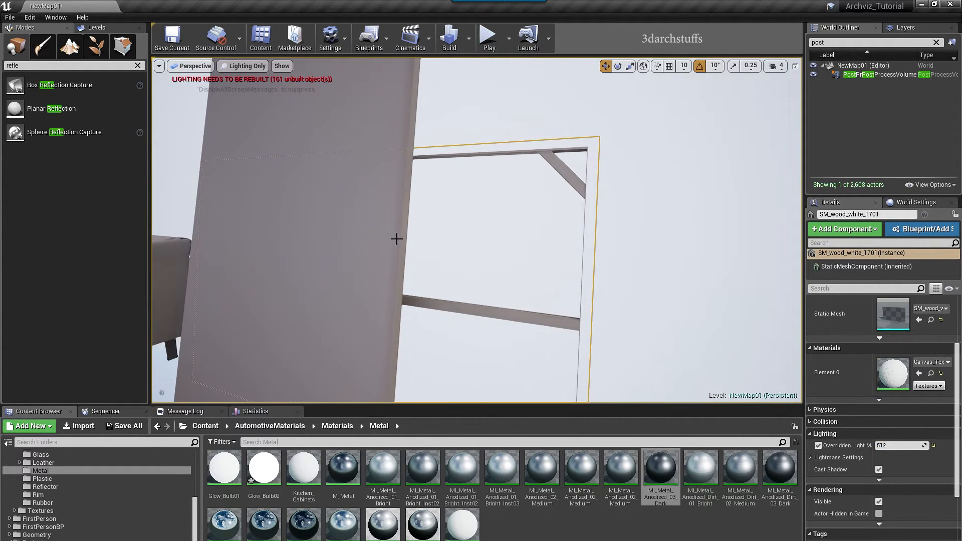
click(378, 215)
key(f)
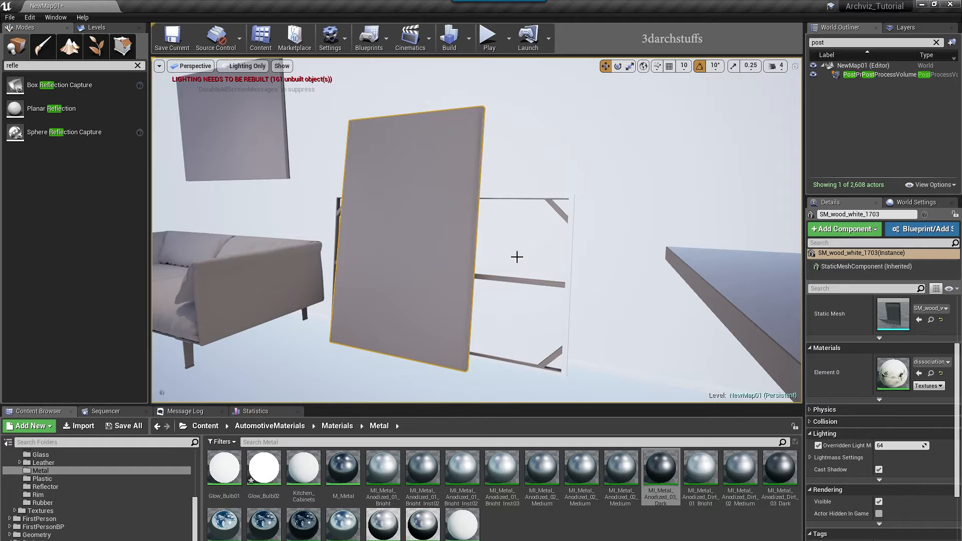
click(512, 233)
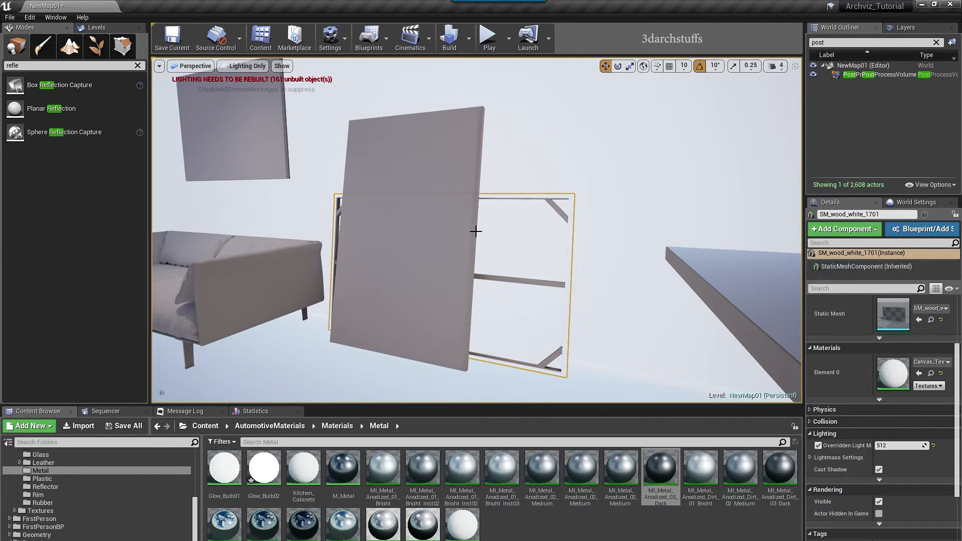
click(409, 237)
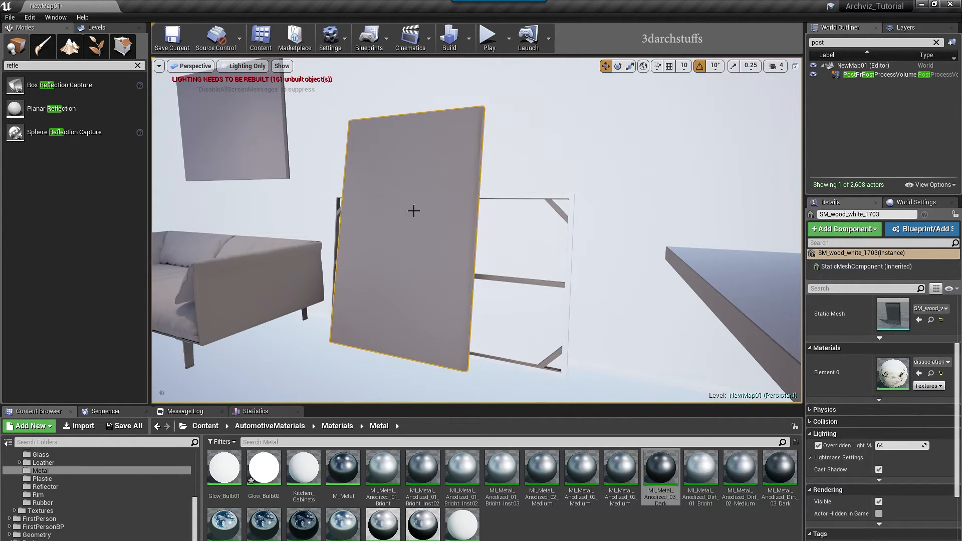
click(899, 445)
text(256)
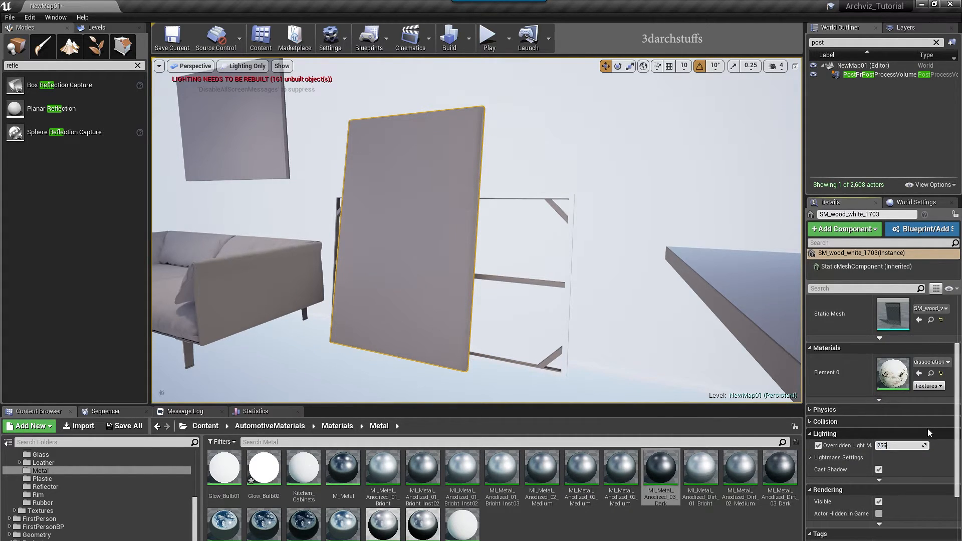
key(Return)
Select the crossbars, corner braces and outer bars of the leaning canvas's wooden frame and enable their lightmap resolution override.
mouse_move(563, 201)
alt+mouse_down()
mouse_move(515, 202)
mouse_move(563, 200)
alt+mouse_up()
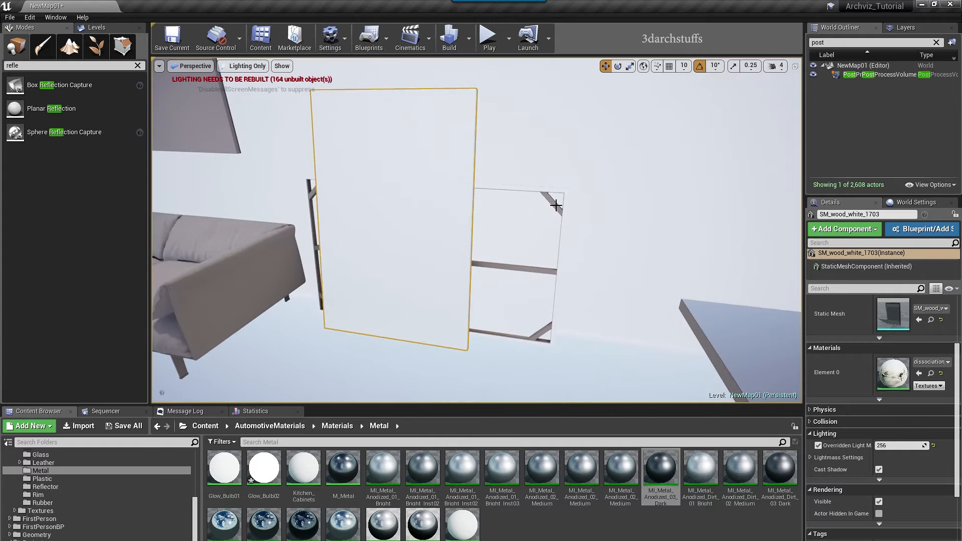
click(537, 270)
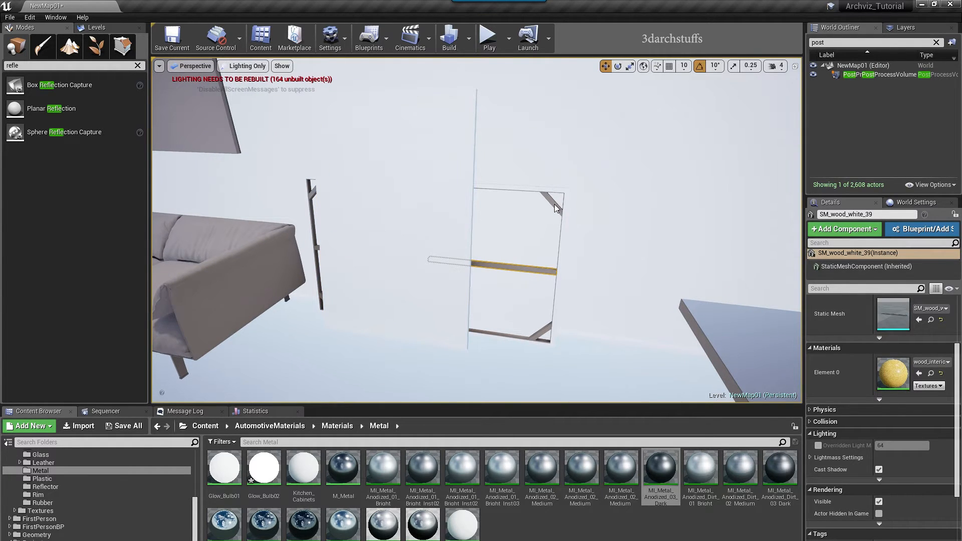
ctrl+click(554, 203)
ctrl+click(505, 333)
alt+drag(505, 333, 491, 295)
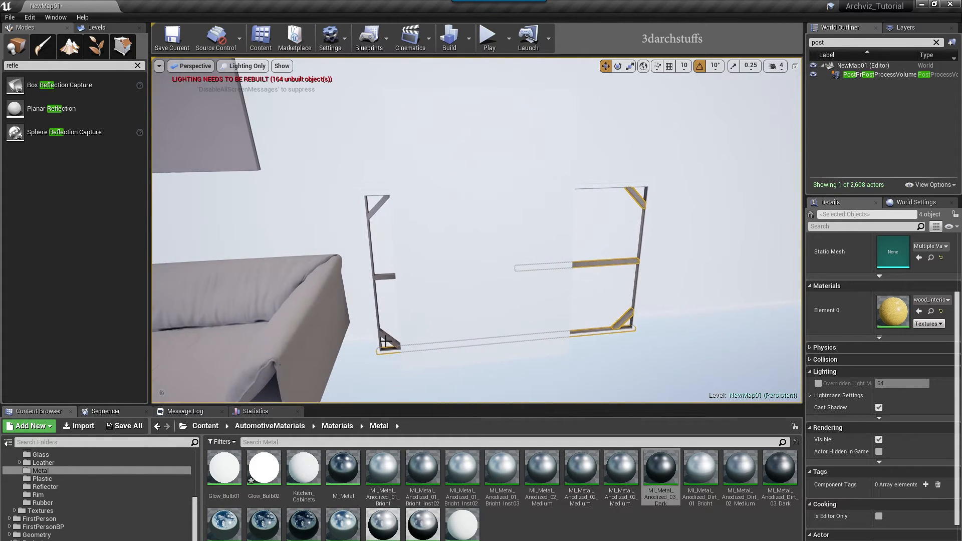
ctrl+click(376, 317)
ctrl+click(379, 202)
click(818, 384)
click(908, 384)
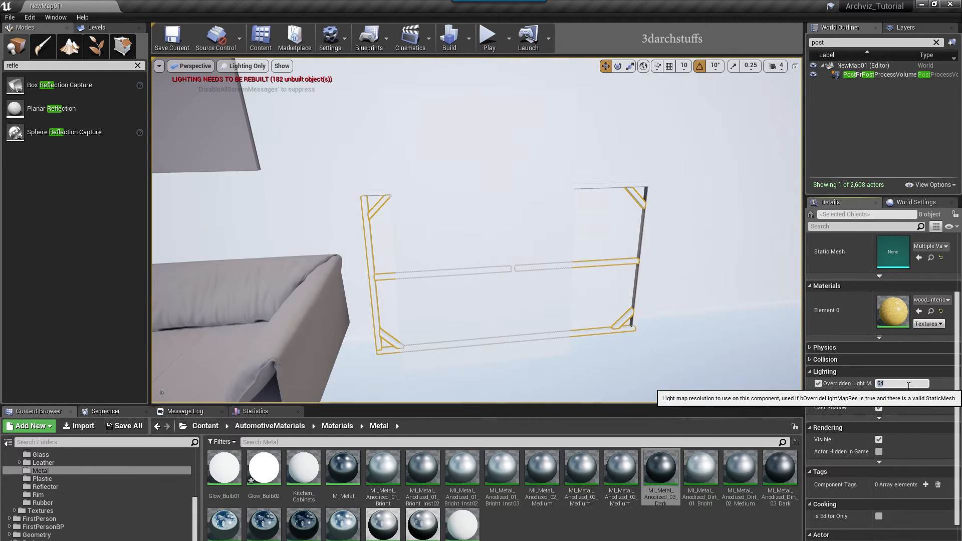
Enable the lightmap resolution override on the frame's remaining vertical bar SM_wood_white_40.
click(642, 232)
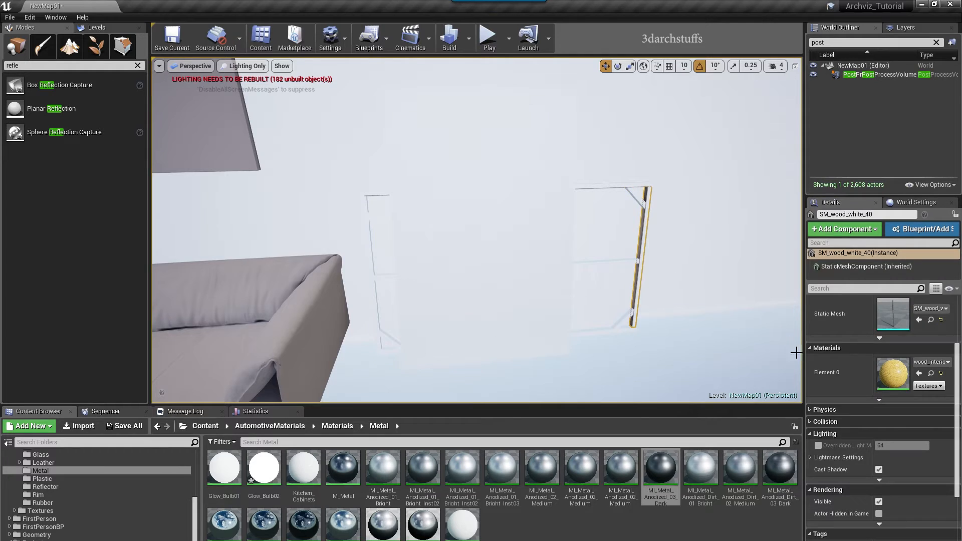
click(818, 445)
click(891, 445)
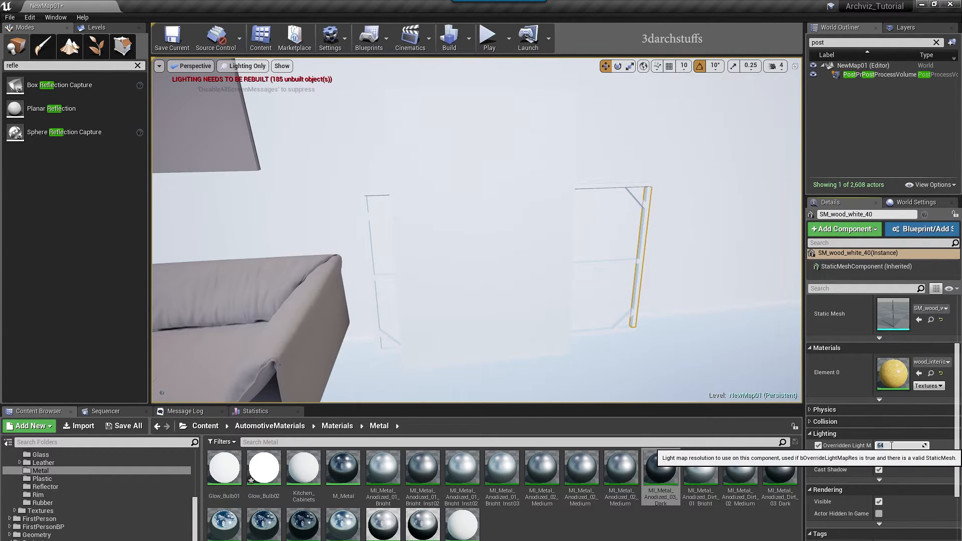
Override the lightmap resolution of the wall painting SM_wood_white_1704 above the sofa with 256.
right_drag(595, 228, 579, 213)
key(Escape)
click(532, 252)
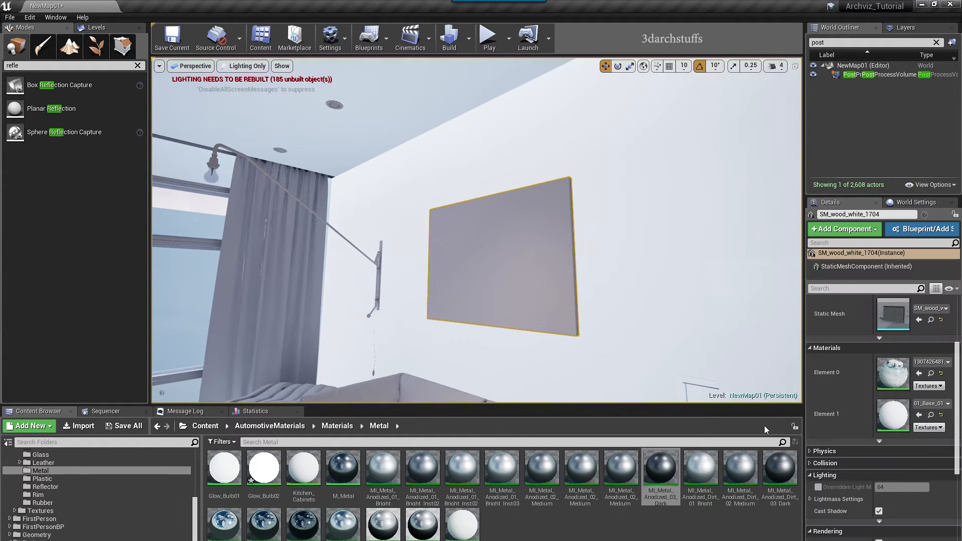
click(817, 486)
click(898, 487)
text(25)
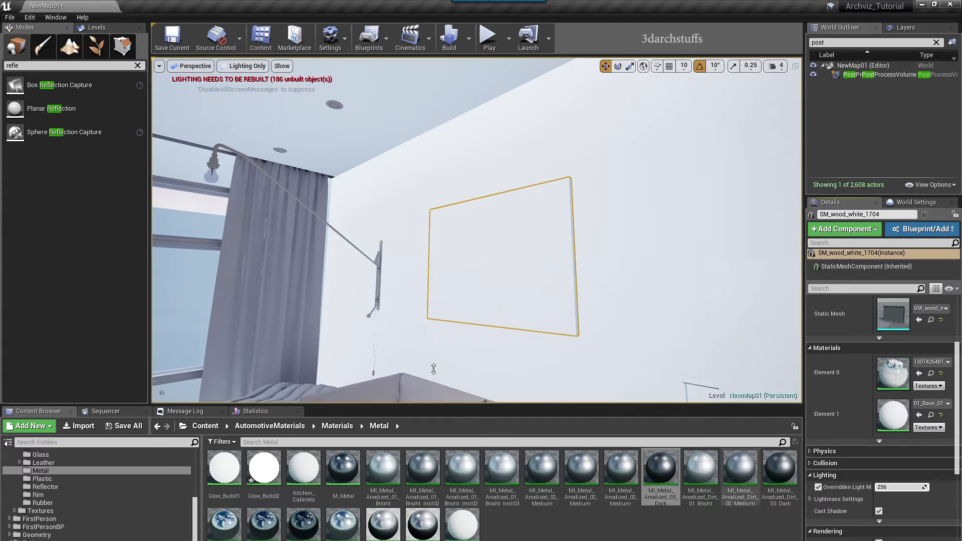
Select all seven upholstered parts of the sofa and override their lightmap resolution with 256.
right_drag(445, 272, 447, 333)
click(444, 297)
ctrl+click(417, 267)
ctrl+click(436, 232)
ctrl+click(473, 266)
ctrl+click(535, 352)
right_drag(382, 322, 316, 326)
ctrl+click(382, 311)
ctrl+click(318, 324)
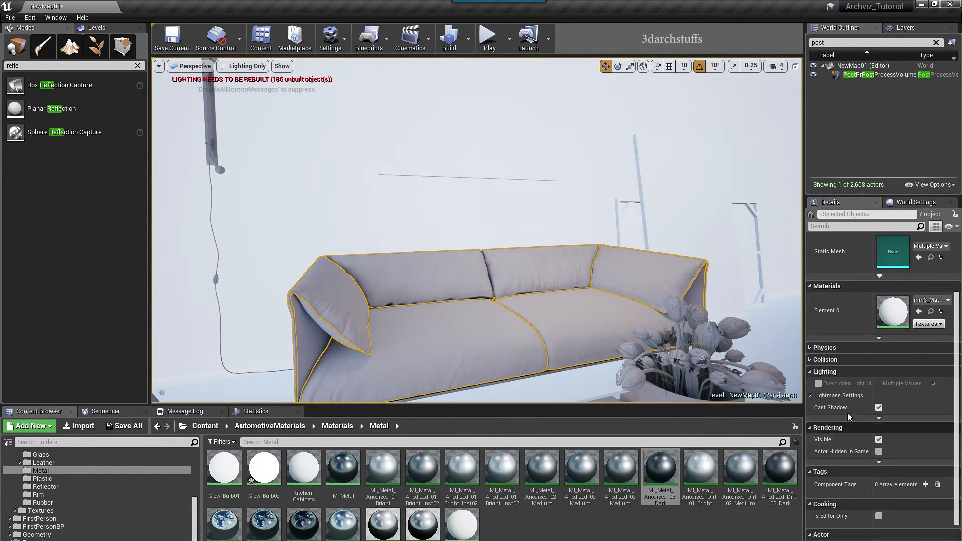
click(818, 383)
click(913, 383)
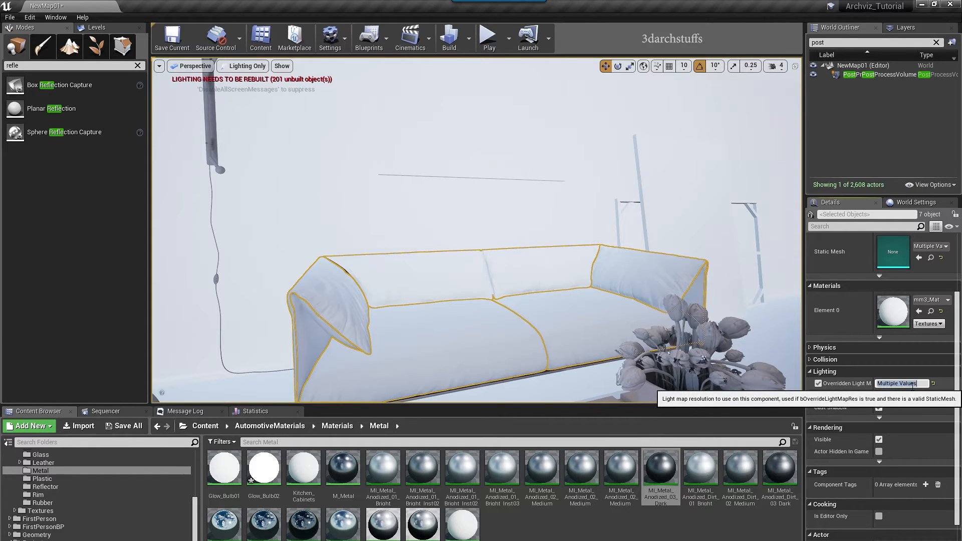
key(Return)
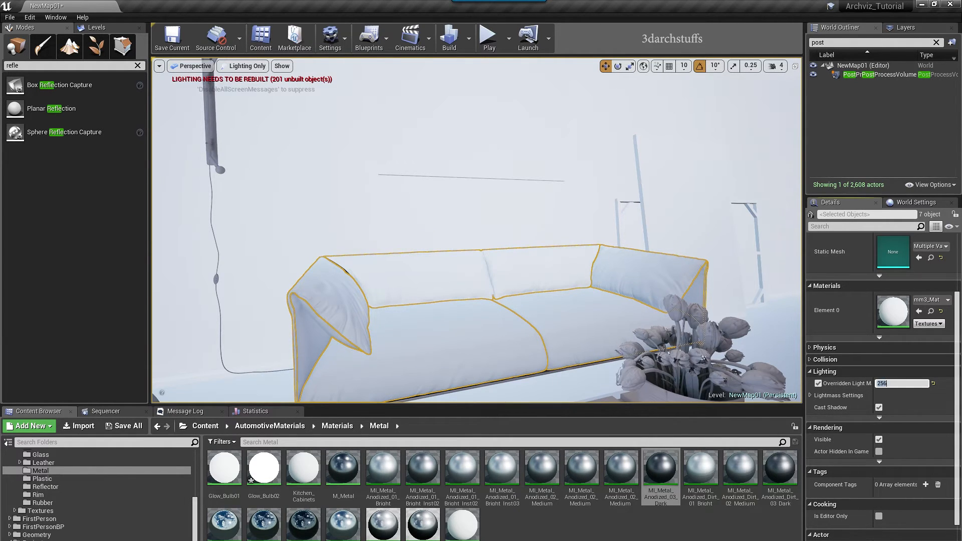
Hide the sofa upholstery and override the lightmap resolution of the sofa's base plate SM_wood_white_1643 with 256.
right_drag(552, 229, 572, 241)
key(h)
click(490, 273)
key(f)
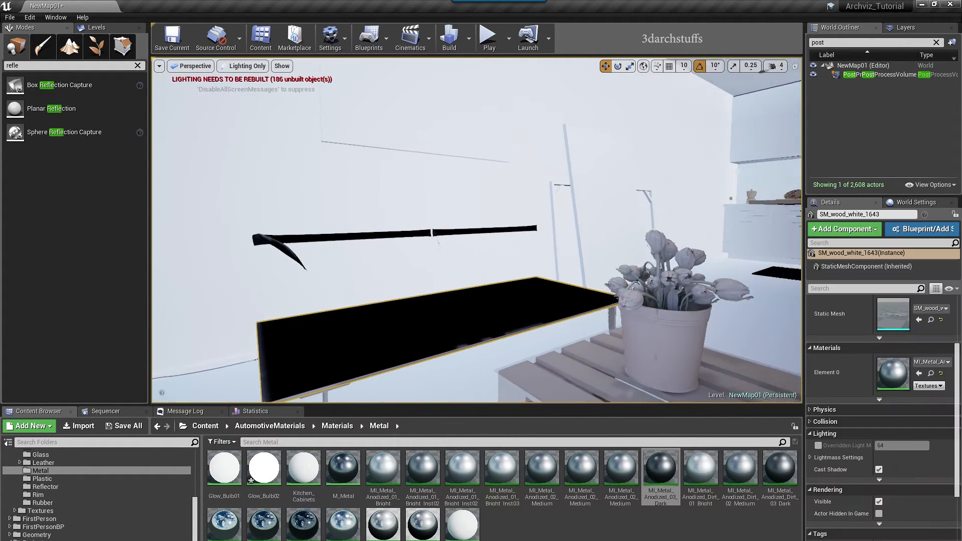
alt+drag(455, 312, 523, 261)
click(817, 445)
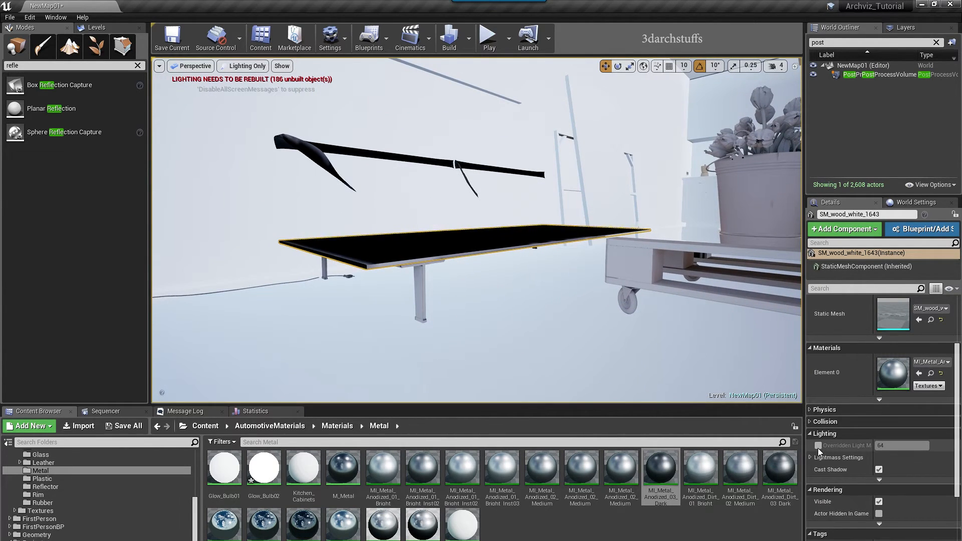
click(884, 445)
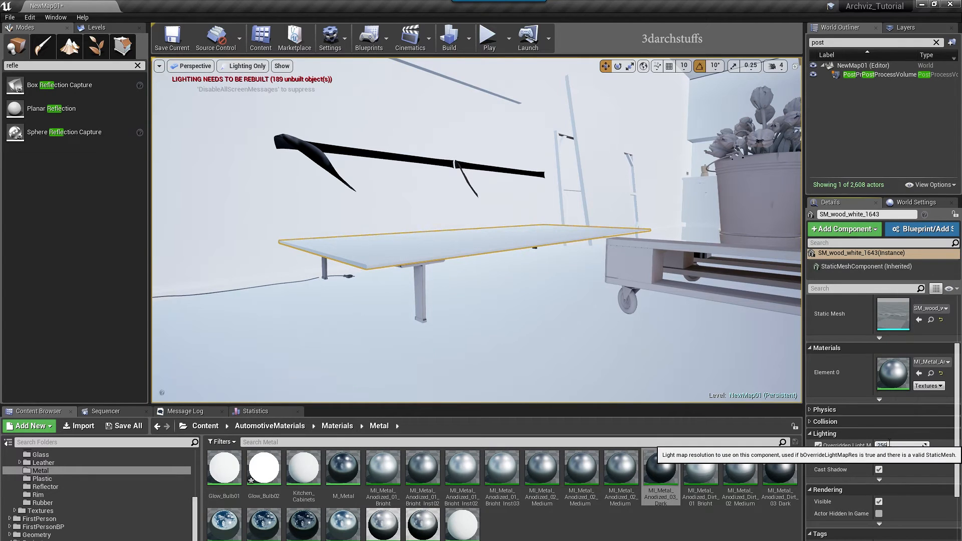
Select the sofa's metal legs, enable their lightmap resolution override and clear the selection.
click(420, 293)
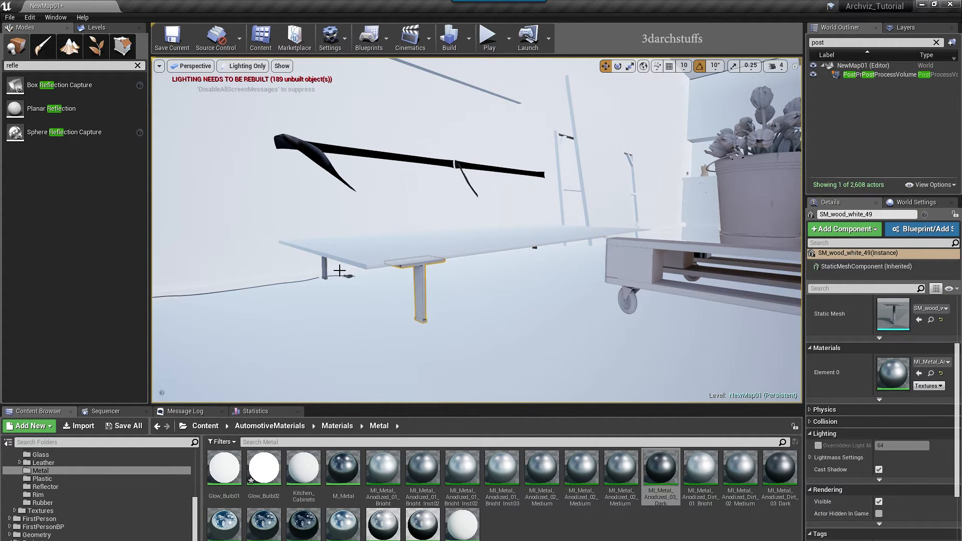
ctrl+click(326, 271)
alt+drag(491, 279, 531, 251)
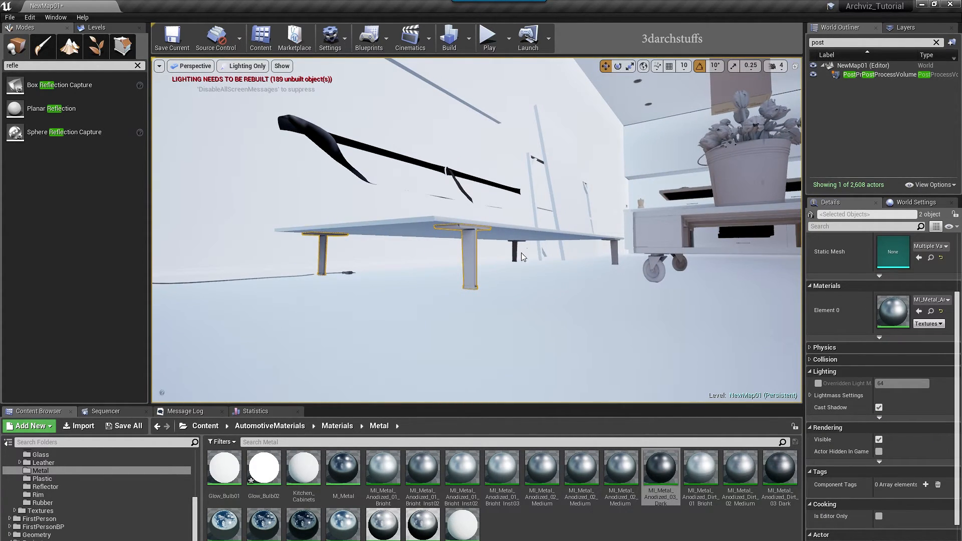
click(818, 383)
alt+drag(501, 251, 309, 89)
key(Escape)
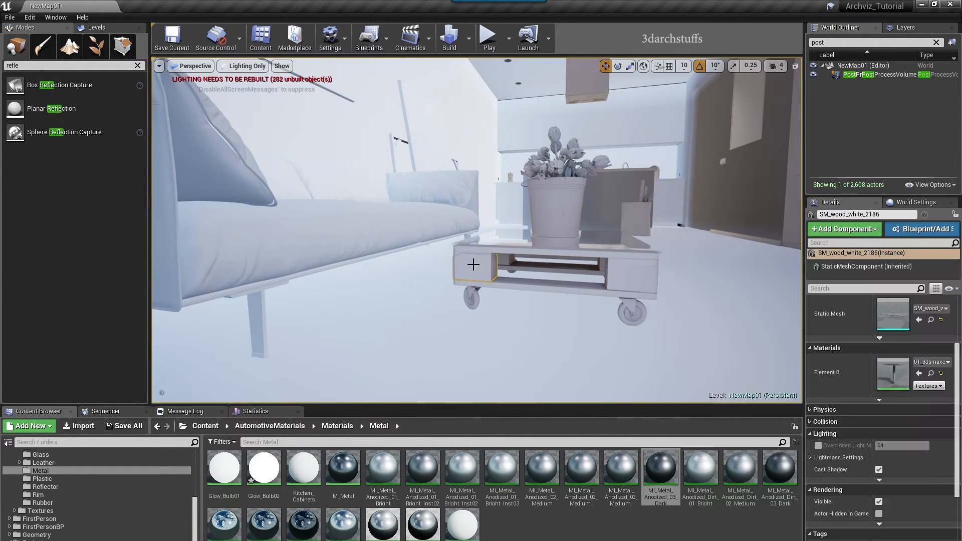
Select the wooden blocks and lower boards of the pallet coffee table and override their lightmap resolution with 256.
click(468, 242)
ctrl+click(693, 257)
alt+drag(694, 257, 706, 267)
ctrl+click(556, 293)
right_drag(706, 268, 651, 310)
ctrl+click(523, 266)
right_drag(524, 266, 600, 280)
click(818, 424)
click(896, 425)
text(256)
key(Return)
Select the five top slats of the pallet coffee table and override their lightmap resolution with 256.
click(556, 218)
right_drag(668, 315, 611, 306)
ctrl+click(591, 221)
ctrl+click(632, 213)
ctrl+click(654, 206)
ctrl+click(691, 203)
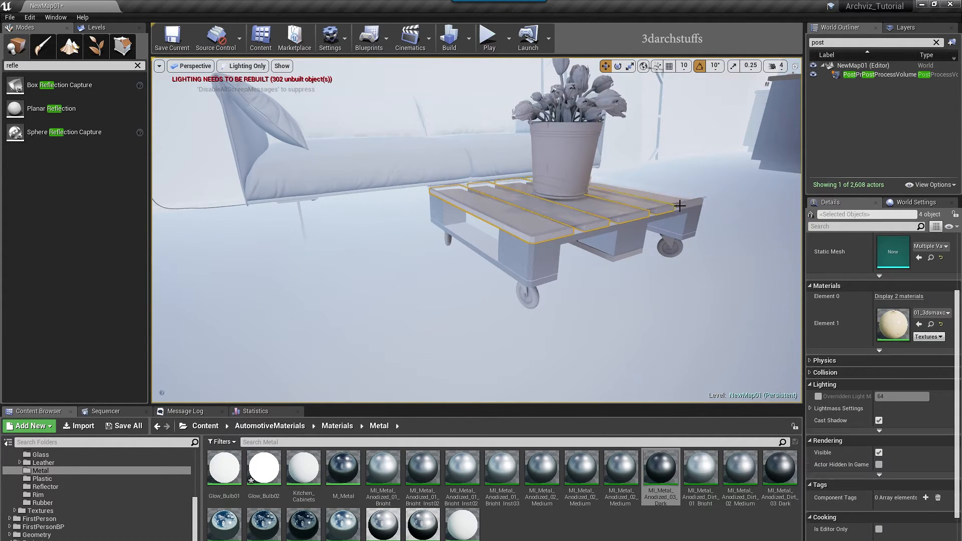
click(818, 395)
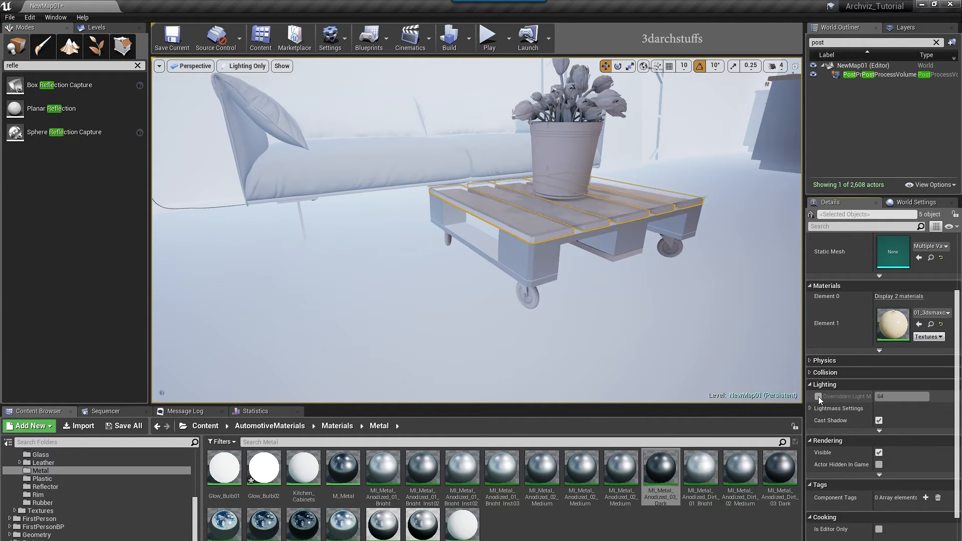
click(880, 396)
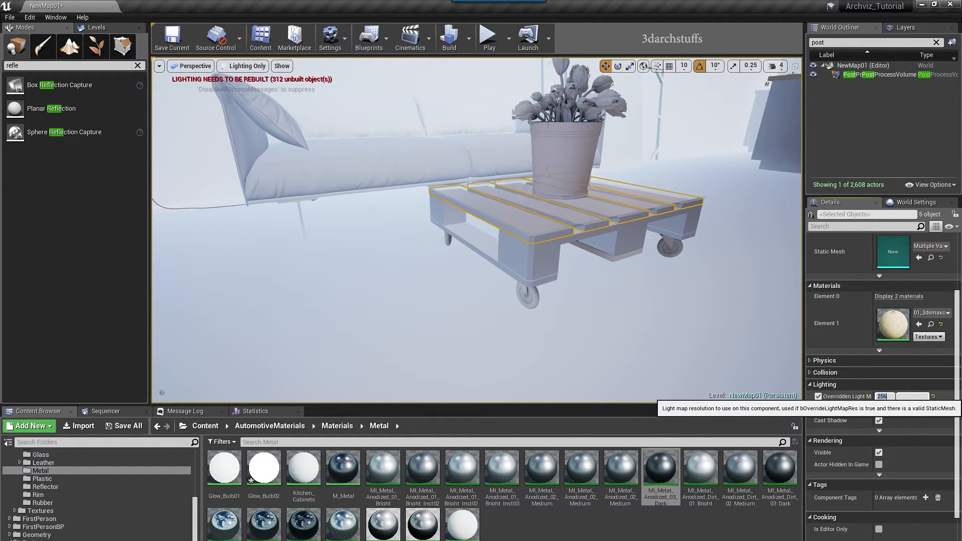
Override the lightmap resolution of the flower pot on the coffee table with 256 and clear the selection.
alt+drag(678, 292, 726, 292)
click(543, 144)
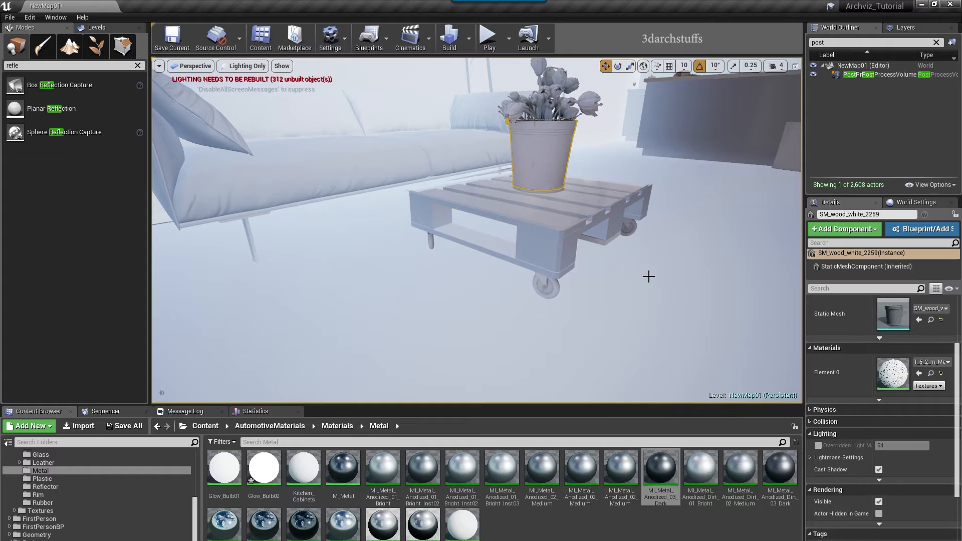
click(818, 445)
click(896, 445)
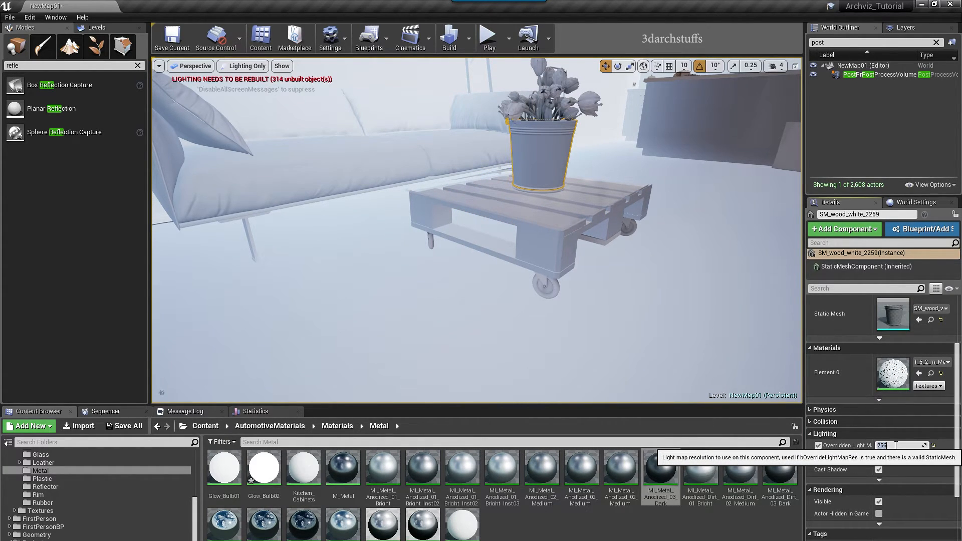
right_drag(630, 256, 688, 202)
key(Escape)
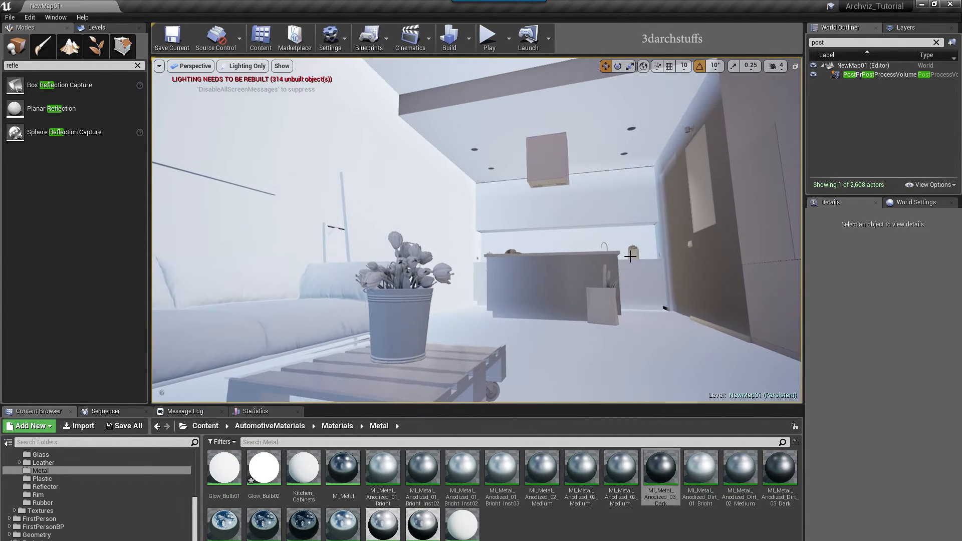
Select the ceiling beam in front of the kitchen and override its lightmap resolution with 256.
middle_drag(630, 257, 624, 242)
scroll(624, 242, up, 4)
scroll(606, 228, down, 2)
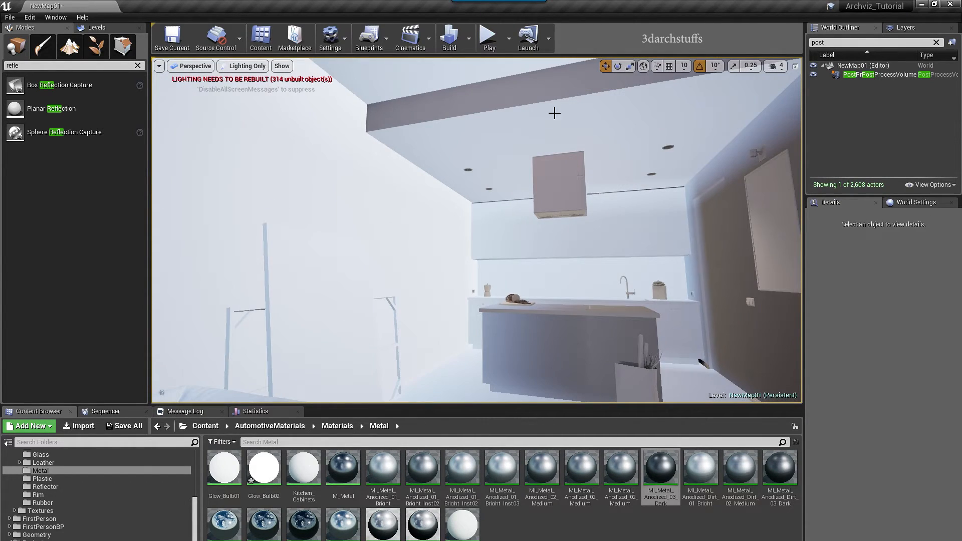
click(550, 88)
click(818, 446)
click(881, 445)
text(2)
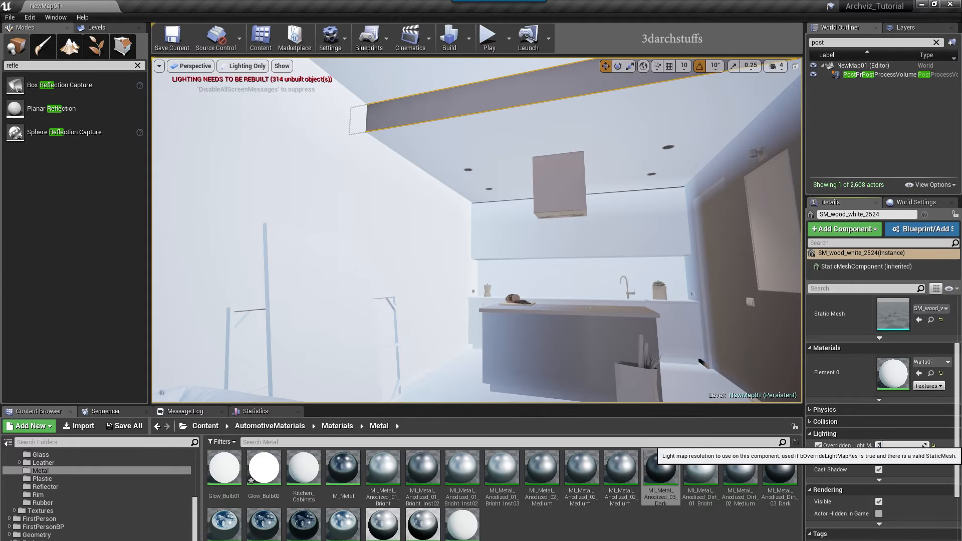
text(56)
key(Return)
Select the range hood's box-shaped body above the kitchen island and override its lightmap resolution with 512.
click(560, 168)
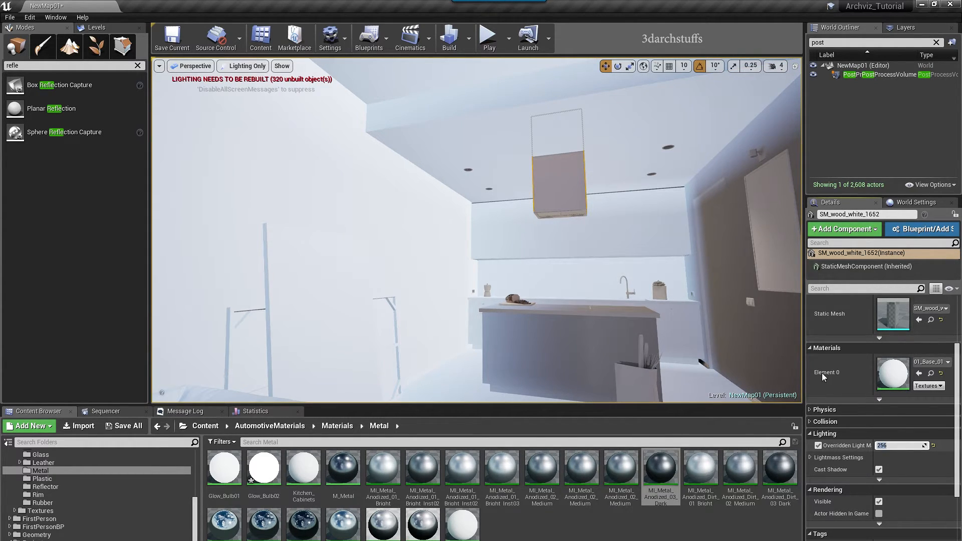
right_drag(632, 286, 721, 266)
key(f)
alt+drag(589, 276, 546, 261)
click(897, 446)
text(512)
key(Return)
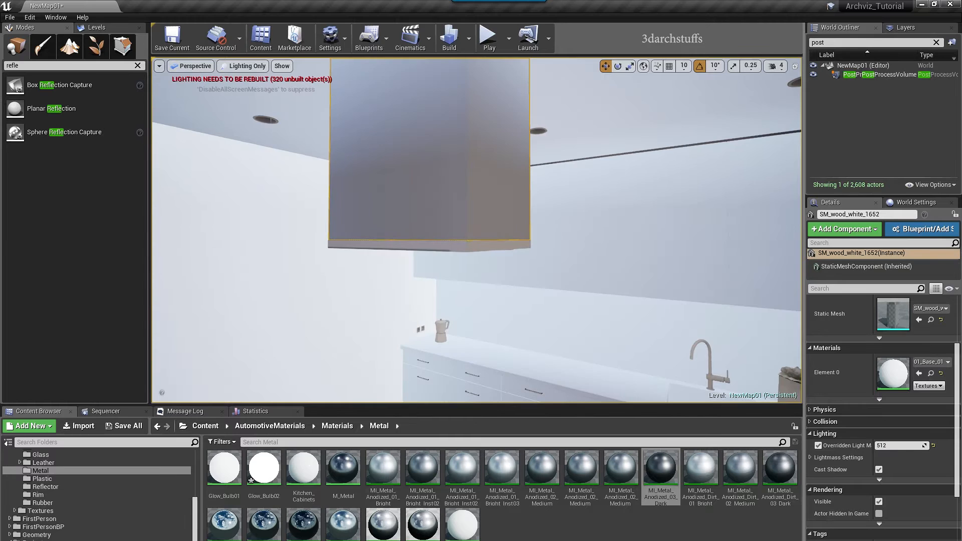
Select the metal underside of the range hood and enable its lightmap resolution override.
alt+drag(547, 250, 547, 245)
click(524, 216)
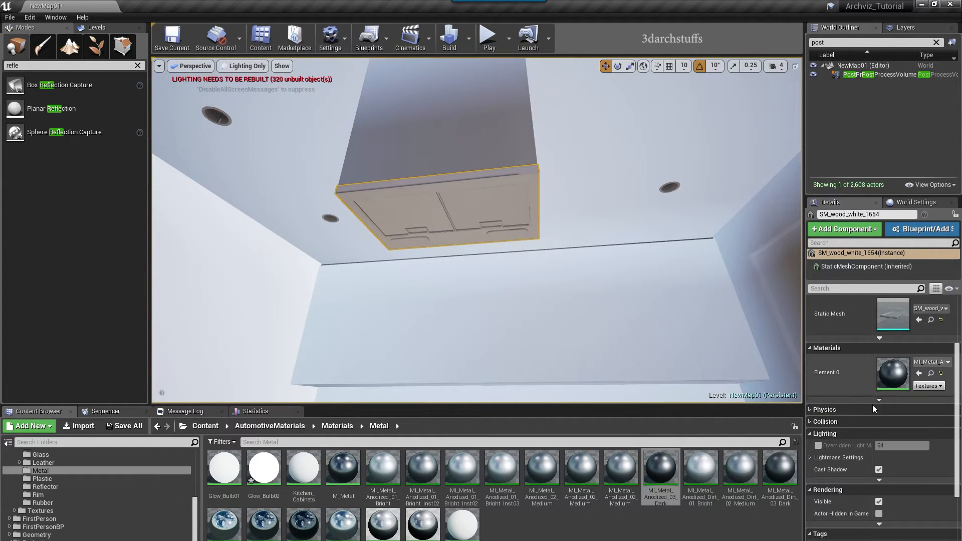
click(818, 446)
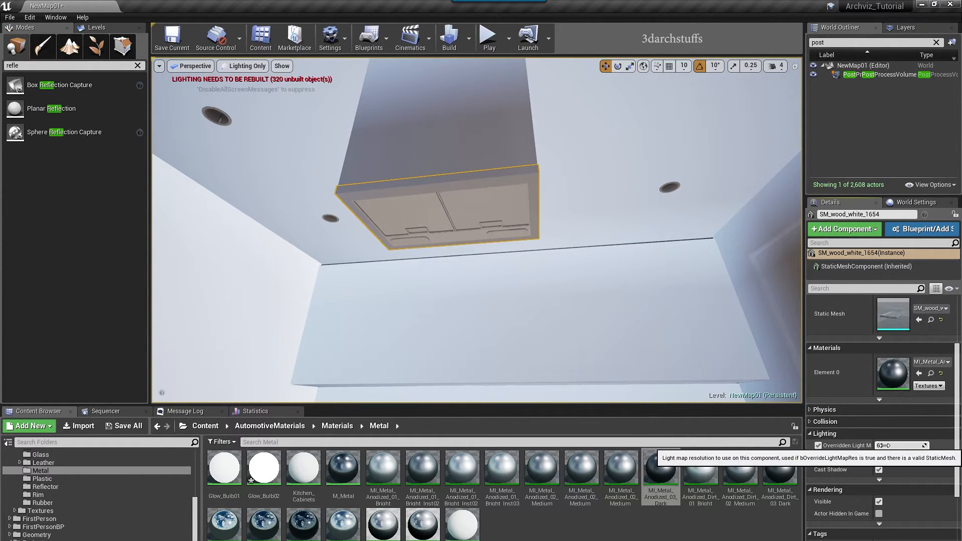
Override the lightmap resolution of the wall switch mesh beside the kitchen sink counter.
right_drag(681, 281, 711, 302)
key(Escape)
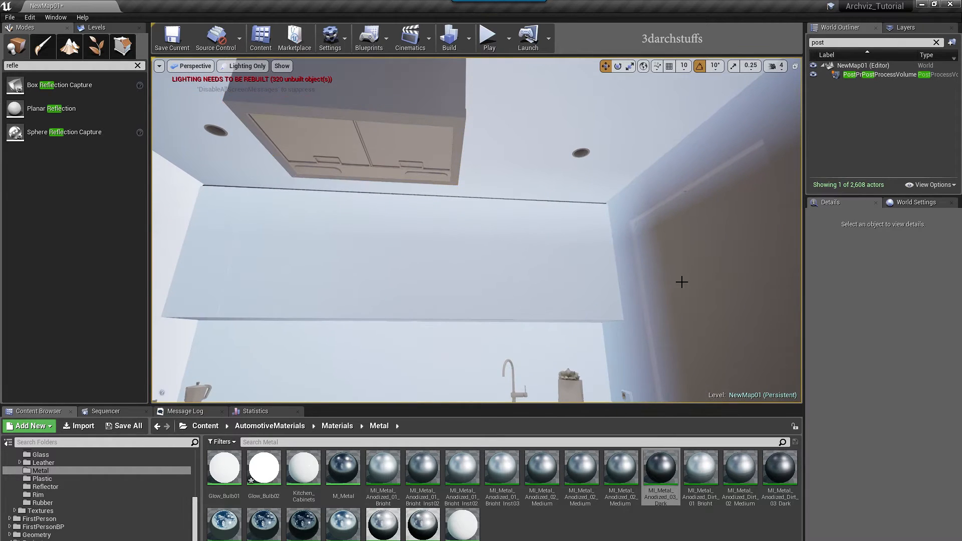
right_drag(300, 175, 367, 233)
right_drag(480, 217, 446, 210)
scroll(474, 204, up, 3)
scroll(476, 203, up, 3)
click(496, 194)
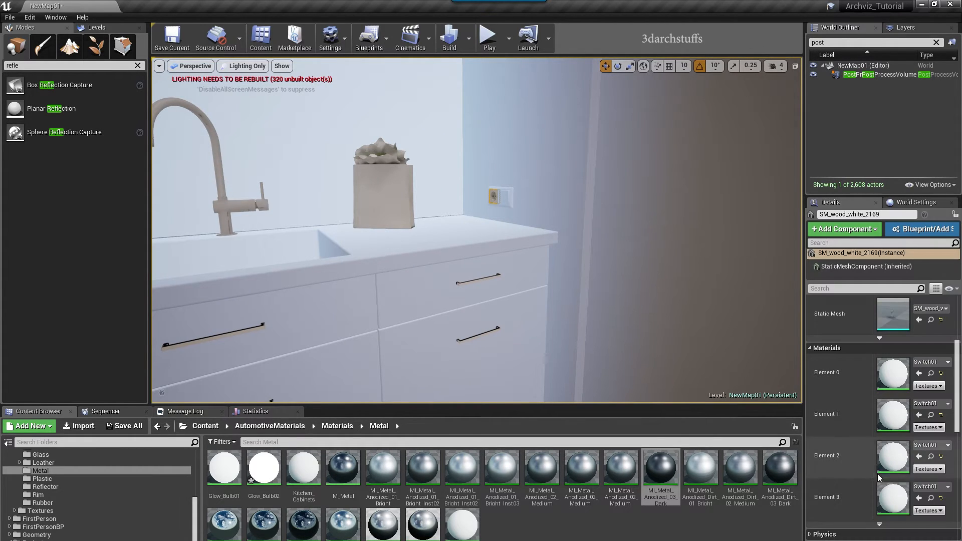
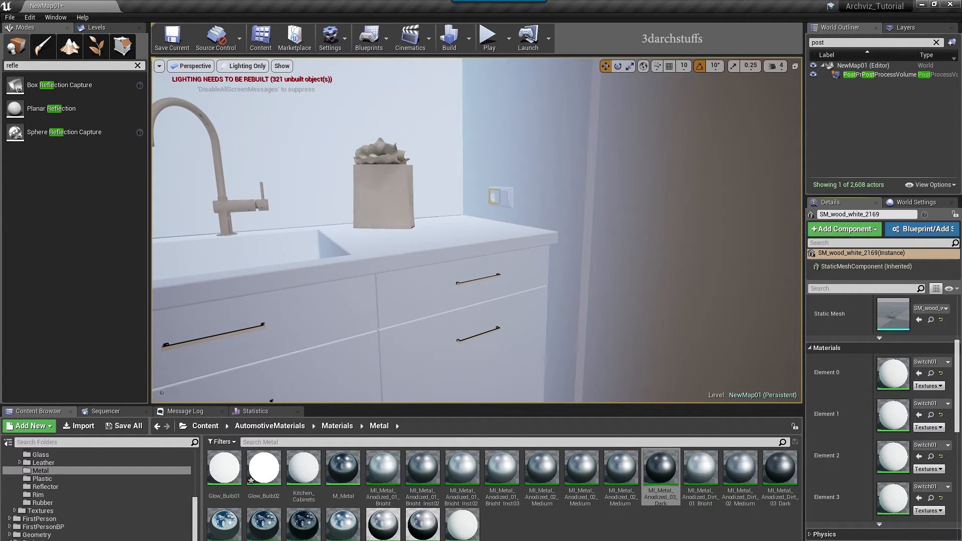
right_drag(620, 299, 571, 328)
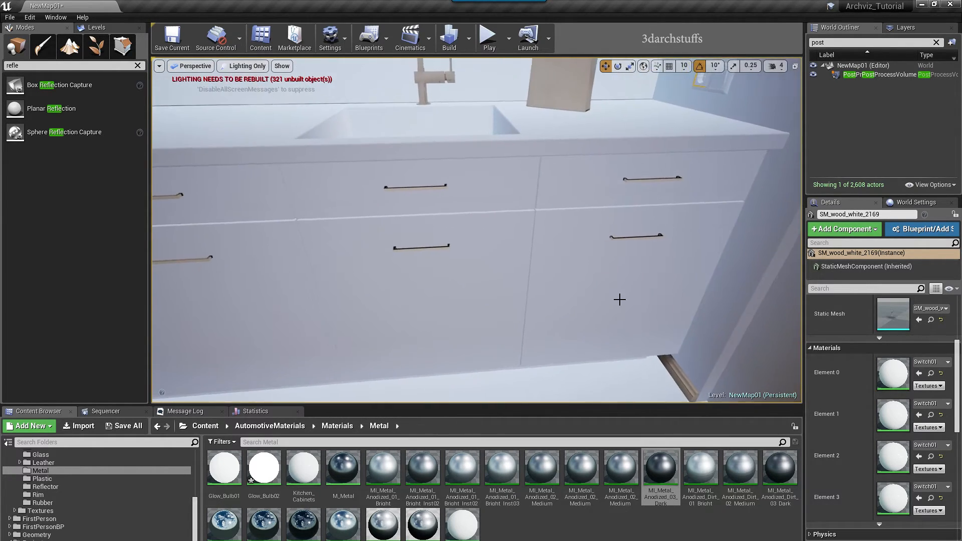
key(Escape)
Enable the lightmap resolution override on the oven's display and upper front panel.
right_drag(679, 326, 472, 236)
click(439, 175)
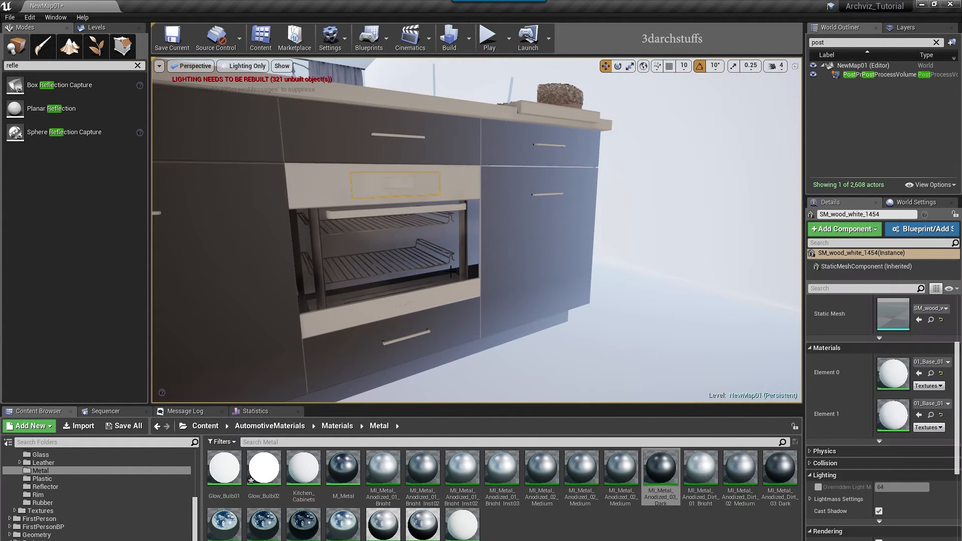
ctrl+click(471, 184)
click(817, 354)
Select four more kitchen meshes together and set their overridden lightmap resolution to 256.
right_drag(551, 210, 401, 241)
click(551, 173)
ctrl+click(566, 198)
ctrl+click(560, 210)
ctrl+click(384, 201)
click(818, 383)
click(893, 385)
text(256)
key(Return)
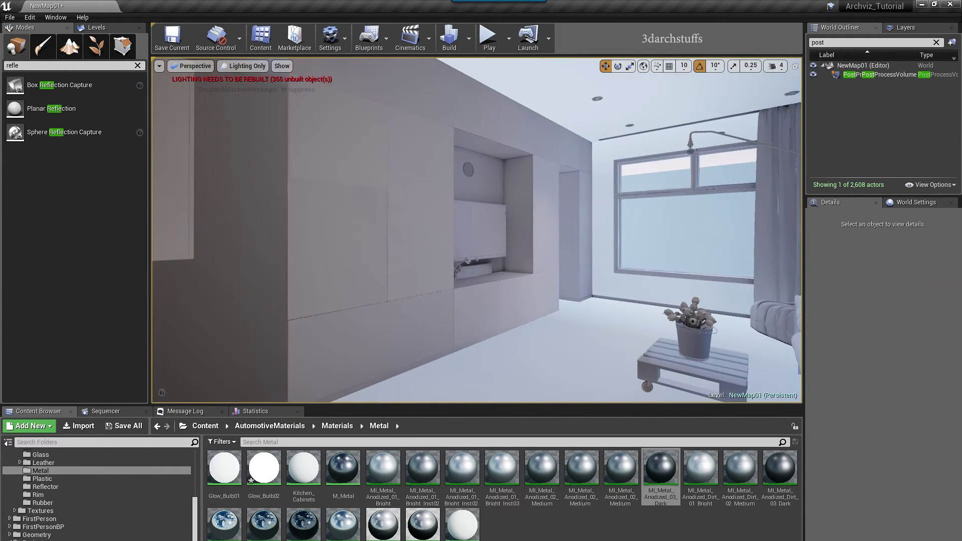
Override the lightmap resolution of the wall-unit panels surrounding the TV niche.
mouse_move(492, 232)
right_down()
mouse_move(465, 220)
mouse_move(501, 231)
right_up()
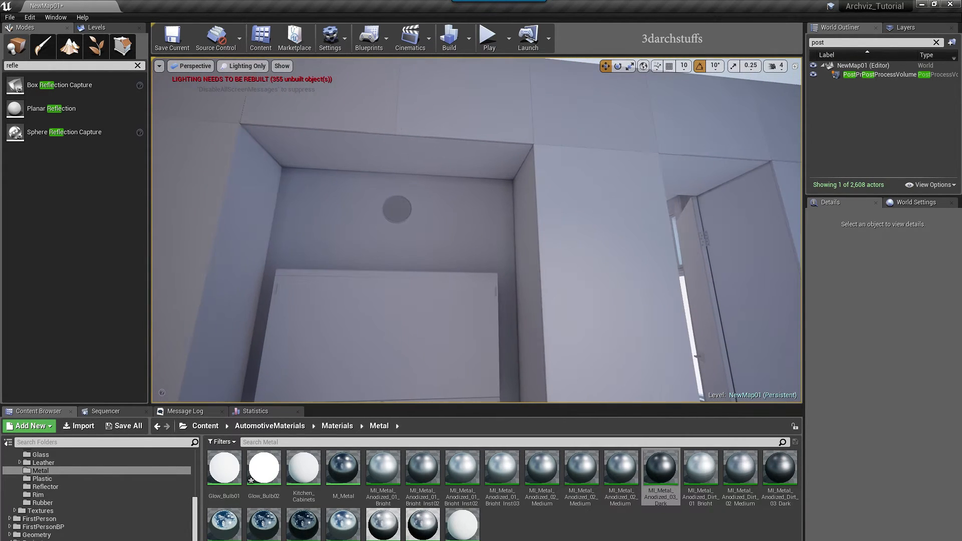
click(460, 215)
ctrl+click(471, 171)
click(525, 214)
click(504, 215)
ctrl+click(521, 210)
ctrl+click(435, 142)
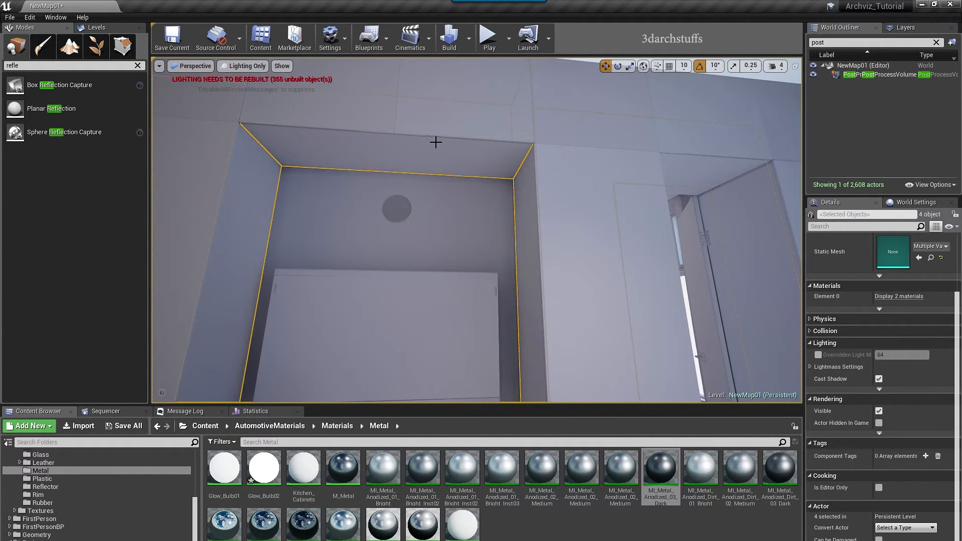
right_drag(436, 142, 435, 143)
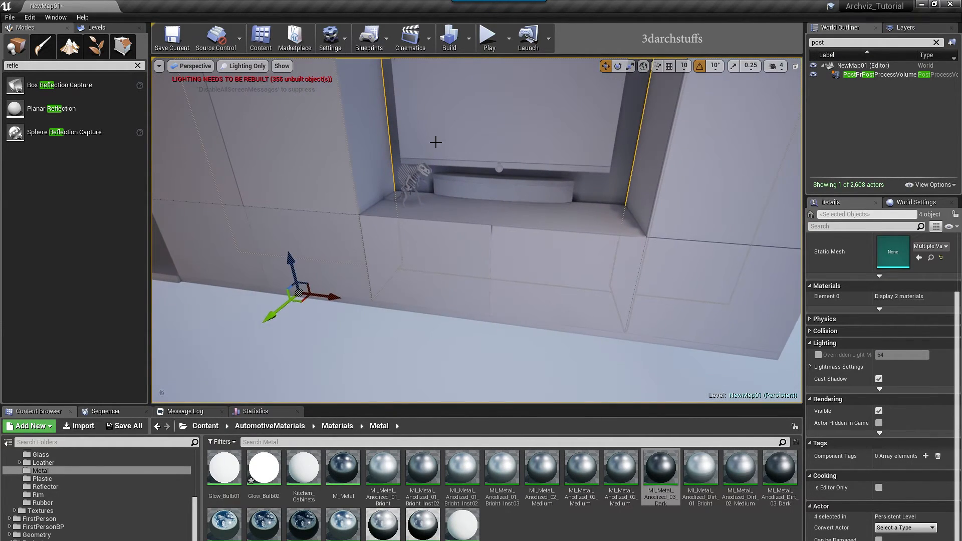
click(818, 355)
click(889, 354)
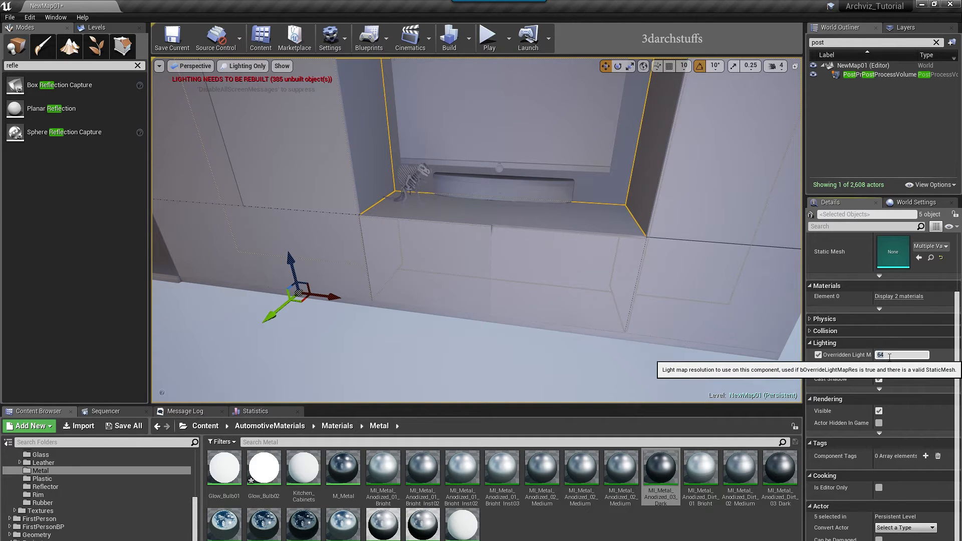
Override the lightmap resolution of the lower cabinet door beneath the TV niche.
right_drag(599, 173, 581, 160)
key(Escape)
scroll(541, 168, up, 10)
scroll(554, 191, down, 5)
right_drag(554, 191, 573, 177)
click(575, 224)
click(818, 445)
click(893, 445)
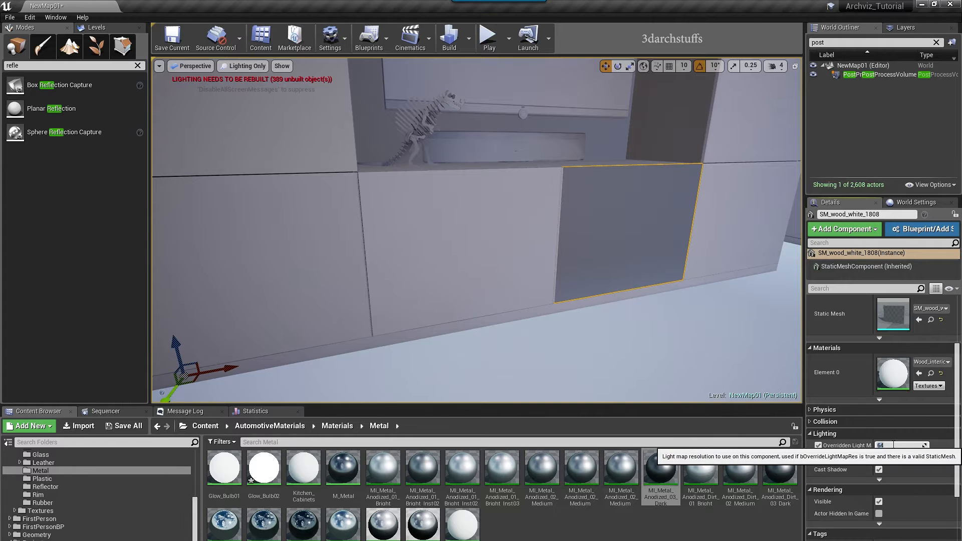
key(Escape)
Set the overridden lightmap resolution of the small baseboard piece beside the kitchen cabinets to 256.
right_drag(680, 275, 498, 305)
right_drag(543, 280, 506, 290)
right_drag(384, 266, 445, 319)
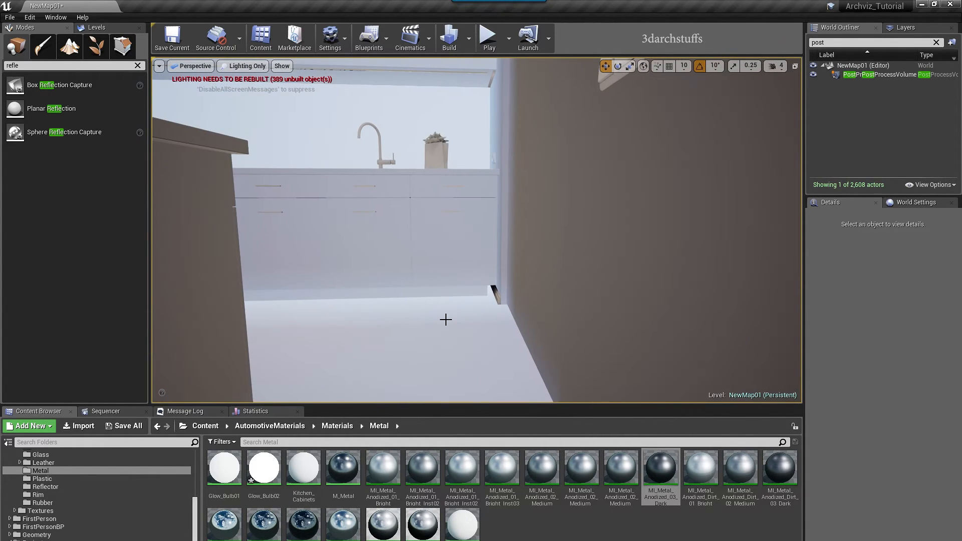
click(494, 296)
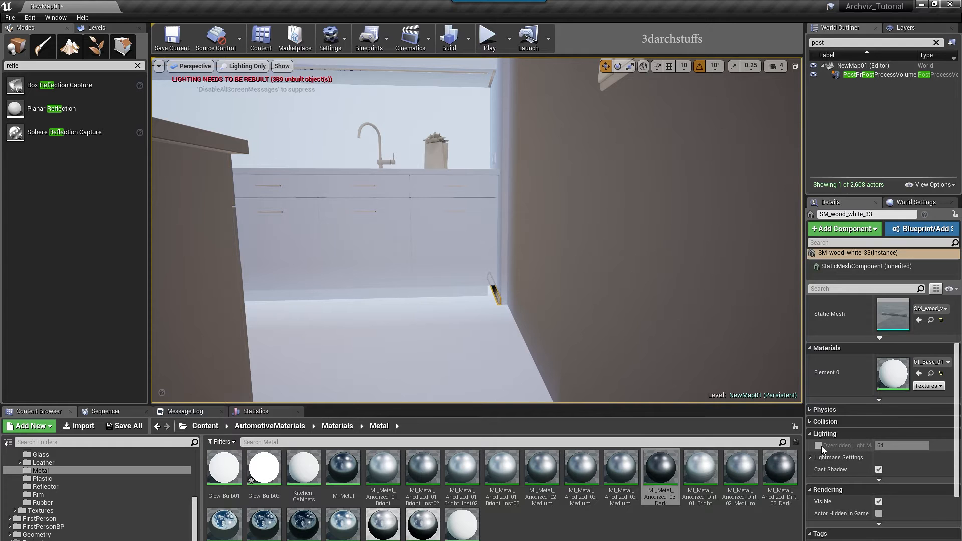
click(894, 442)
text(256)
key(Return)
Override the lightmap resolution of the living-room baseboards along the wall unit, column and window wall.
right_drag(696, 281, 605, 296)
click(541, 306)
ctrl+click(623, 307)
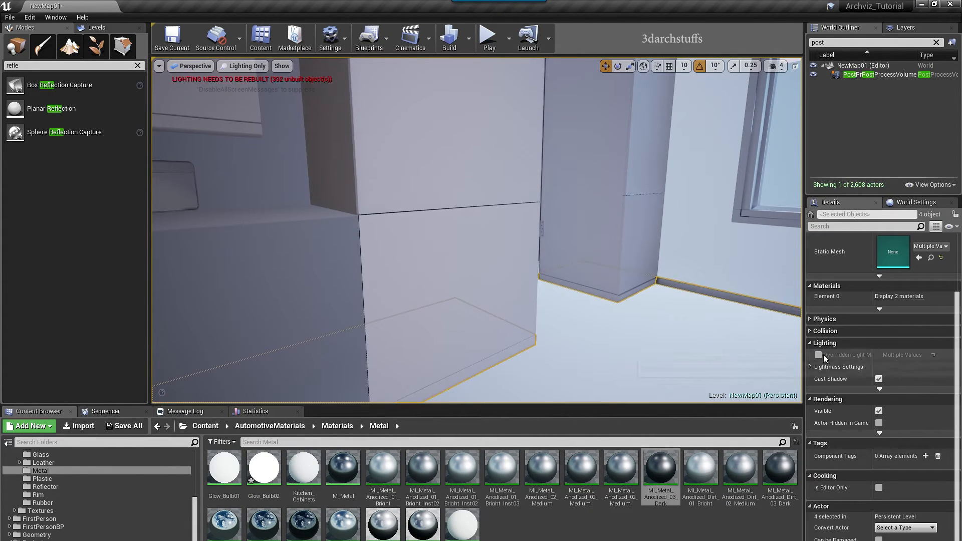
click(817, 354)
click(900, 355)
text(2)
right_drag(713, 238, 797, 240)
key(Escape)
Override the lightmap resolution of the cushioned pouf beside the living-room curtain.
click(621, 295)
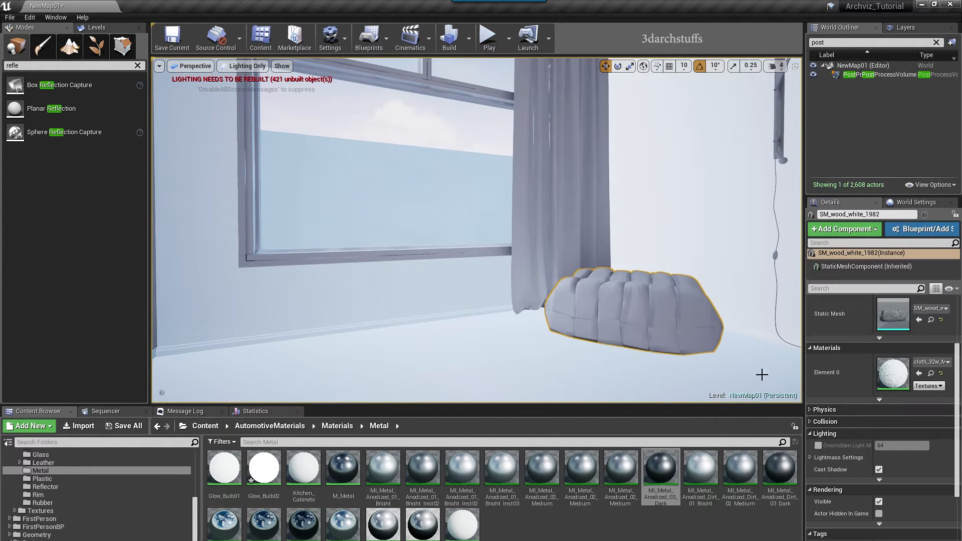
click(817, 445)
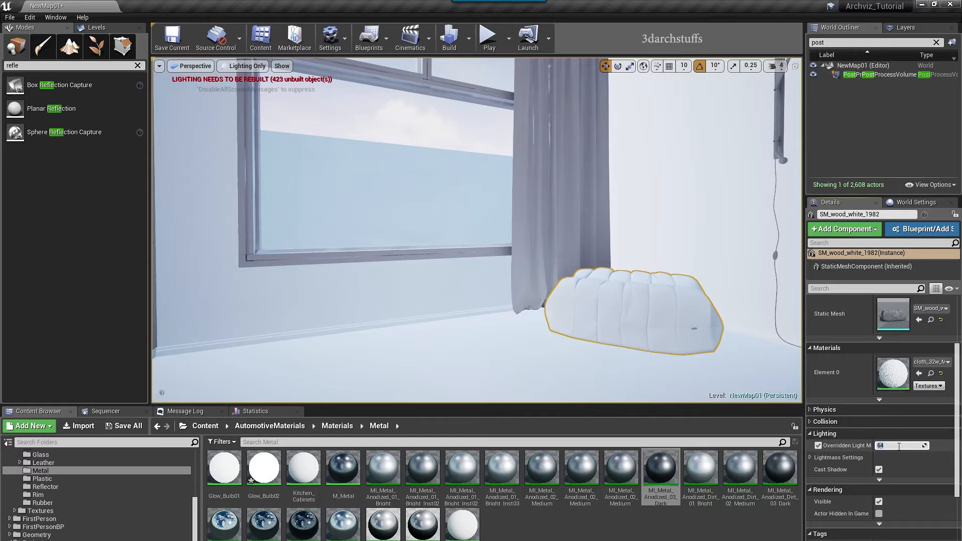
right_drag(676, 290, 796, 292)
key(Escape)
Check the overridden lightmap resolution of the living-room curtain.
right_drag(513, 261, 411, 196)
click(514, 261)
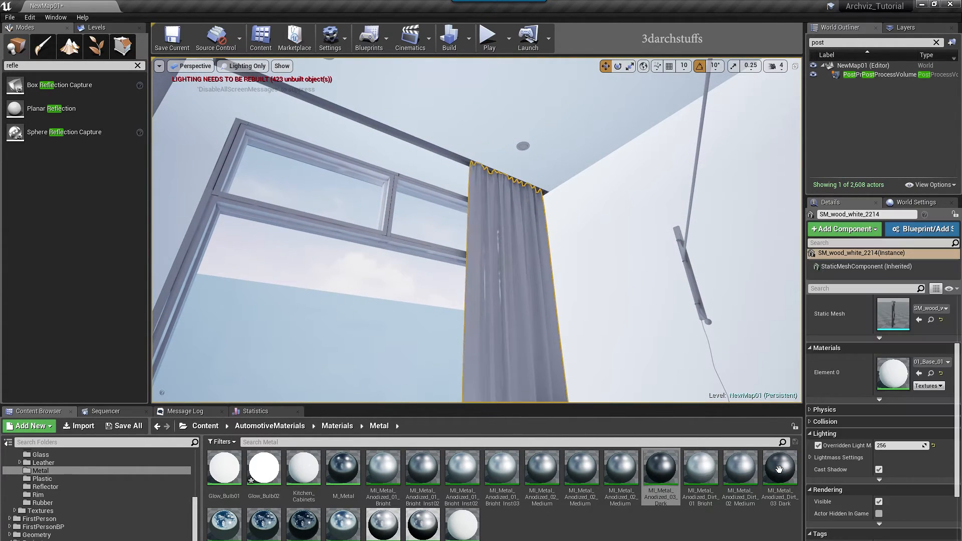
right_drag(569, 227, 566, 207)
scroll(573, 228, up, 3)
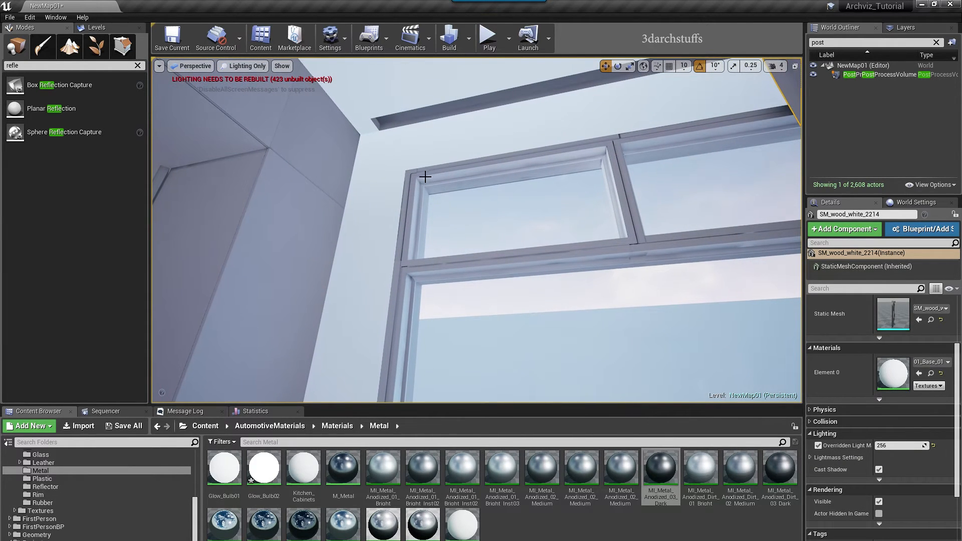
Enable the lightmap resolution override on the living-room window frame parts and adjoining meshes.
click(630, 146)
ctrl+click(600, 150)
ctrl+click(416, 207)
ctrl+click(399, 293)
right_drag(399, 293, 441, 361)
ctrl+click(339, 268)
right_drag(559, 209, 556, 151)
ctrl+click(452, 210)
click(818, 425)
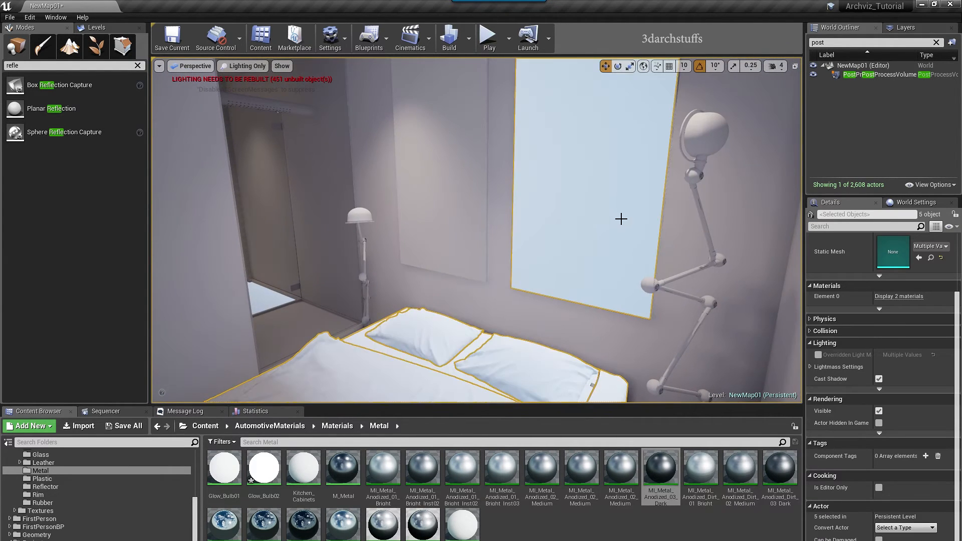
Override the lightmap resolution of the bedroom's bed meshes, including the pillows and bedding.
click(887, 383)
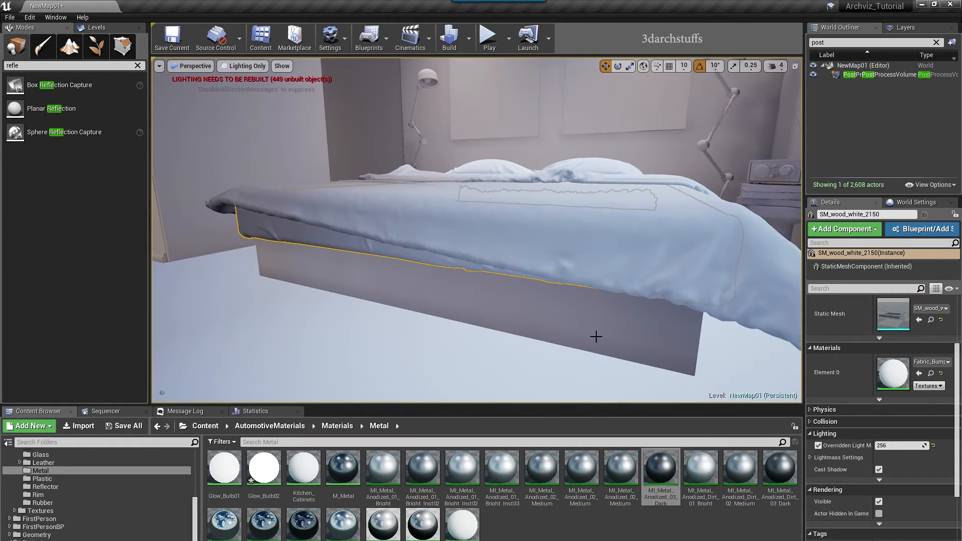
click(818, 446)
click(818, 446)
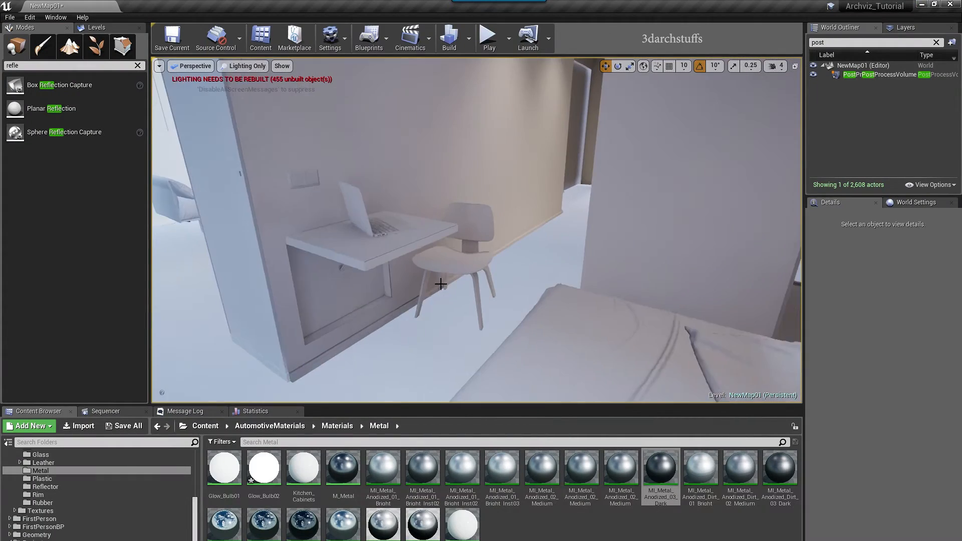
Override the lightmap resolution of the desk support and set the baseboard beneath the desk to 256.
click(386, 274)
click(889, 445)
click(368, 328)
click(818, 446)
click(894, 445)
text(256)
key(Return)
Set the overridden lightmap resolution of the wall behind the desk to 512.
click(551, 154)
click(818, 446)
click(898, 446)
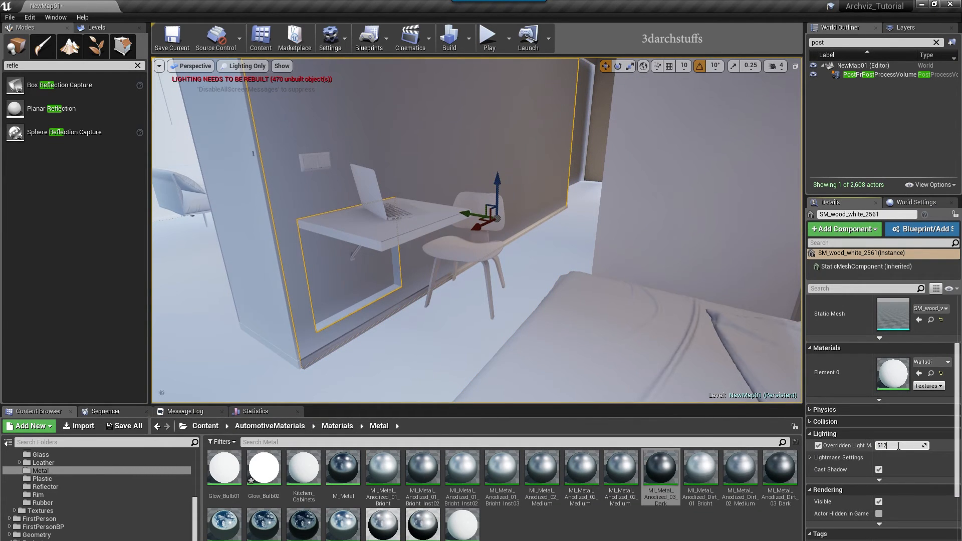
Override the lightmap resolution of the tall wooden panel beside the bedroom curtain.
mouse_move(661, 225)
right_down()
mouse_move(671, 225)
mouse_move(661, 225)
right_up()
click(590, 245)
right_drag(589, 245, 597, 285)
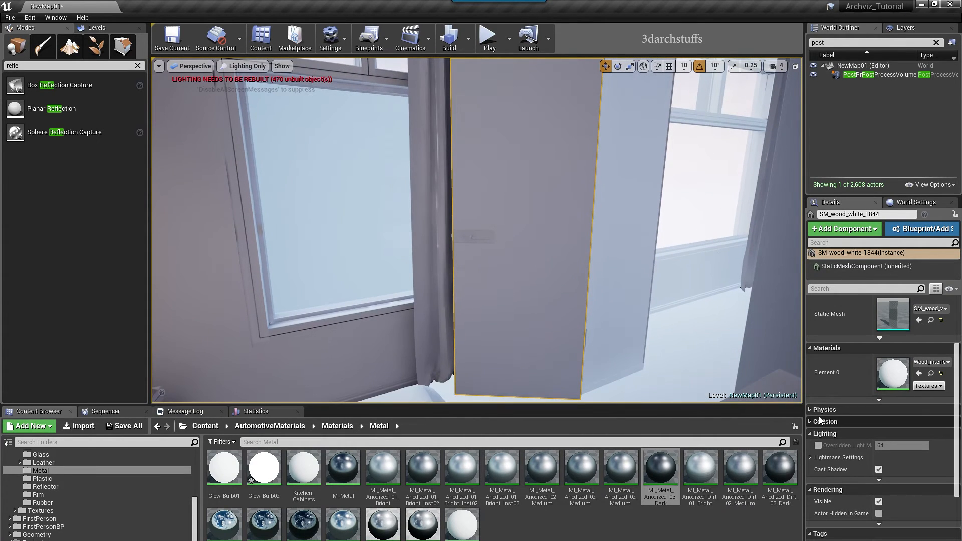
click(817, 446)
click(898, 446)
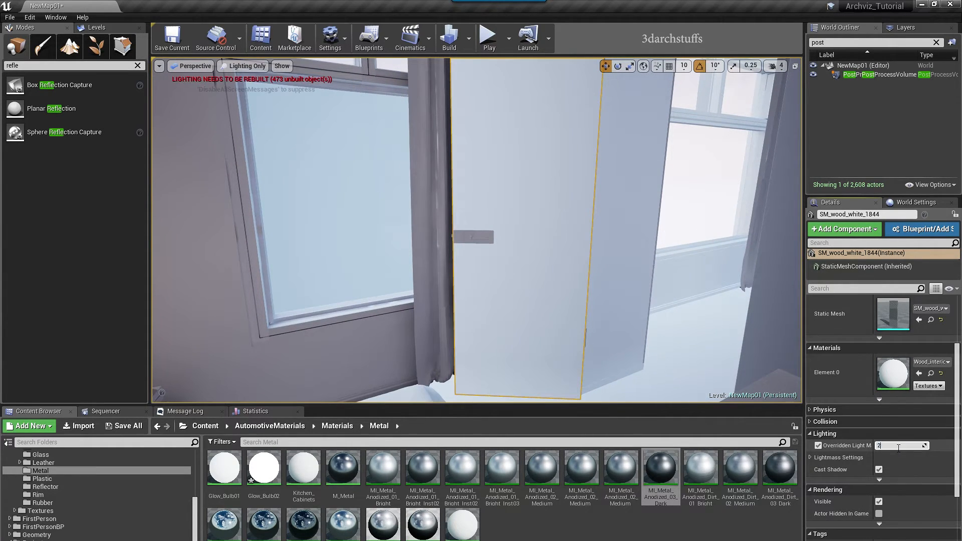
Set the overridden lightmap resolution of the bedroom window wall to 512.
mouse_move(392, 307)
right_down()
mouse_move(376, 303)
mouse_move(368, 261)
mouse_move(393, 307)
right_up()
click(353, 292)
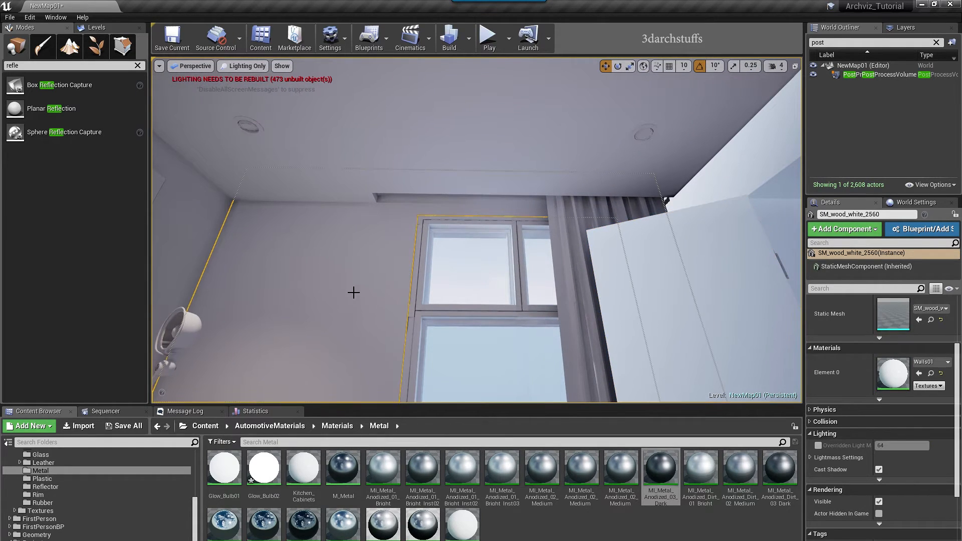
click(817, 445)
click(888, 445)
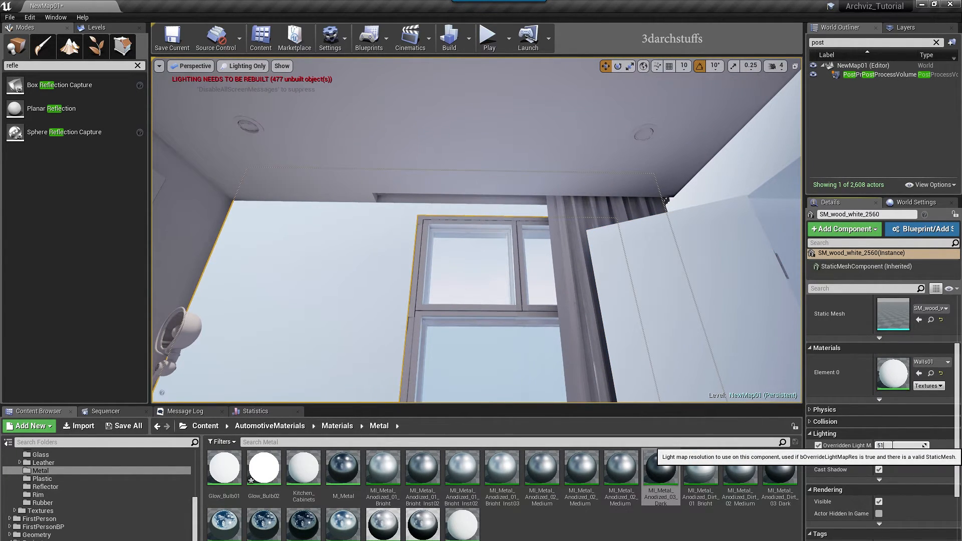
text(512)
Set the overridden lightmap resolution of the bedroom ceiling to 512.
click(690, 247)
click(818, 445)
click(888, 445)
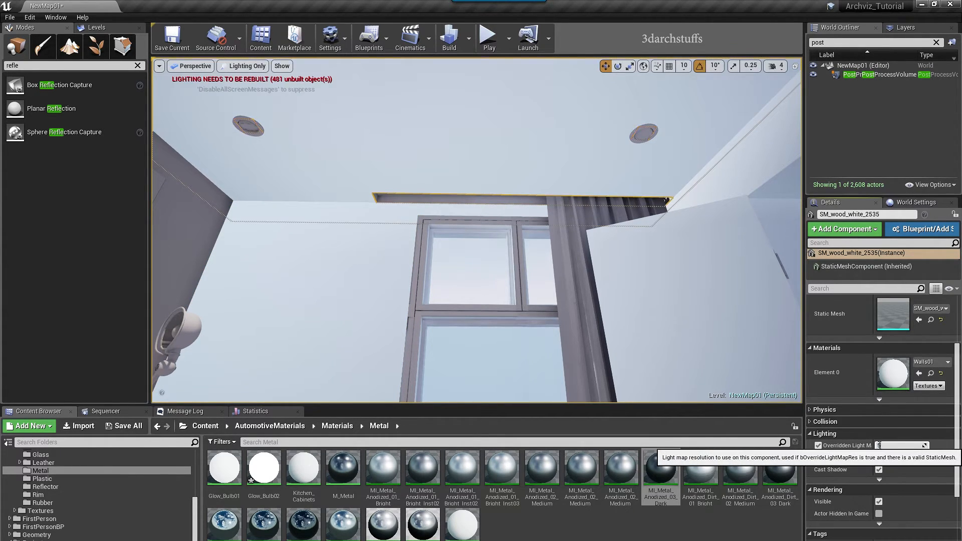
Set the overridden lightmap resolution of the bedroom wall behind the two large pictures to 512.
right_drag(585, 244, 456, 244)
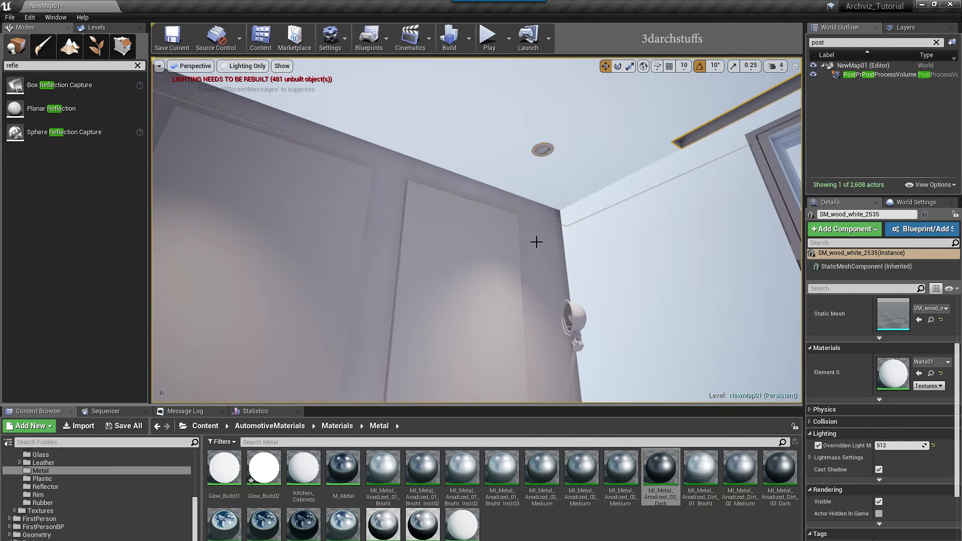
click(536, 243)
click(818, 445)
click(886, 444)
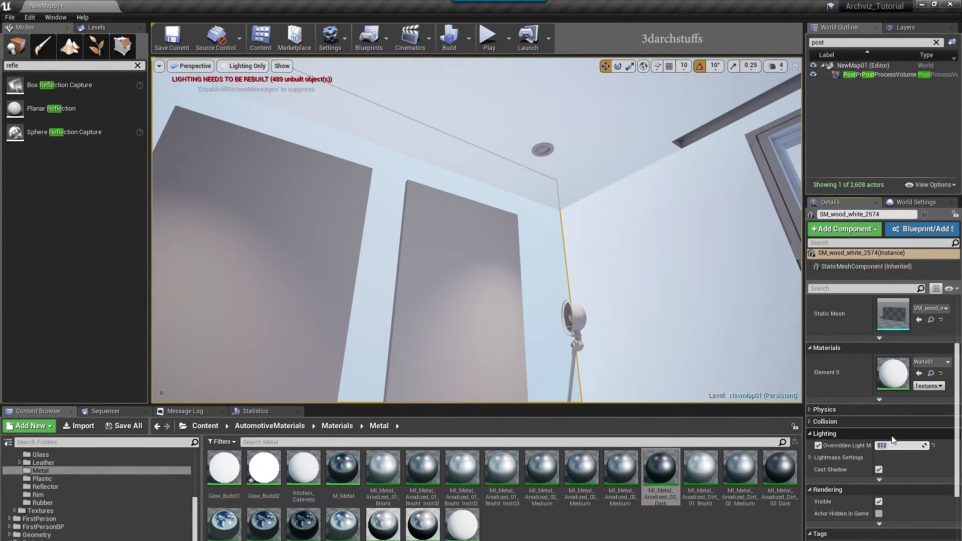
Override the lightmap resolution of the two large picture panels on the bedroom wall.
right_drag(552, 249, 470, 249)
click(552, 249)
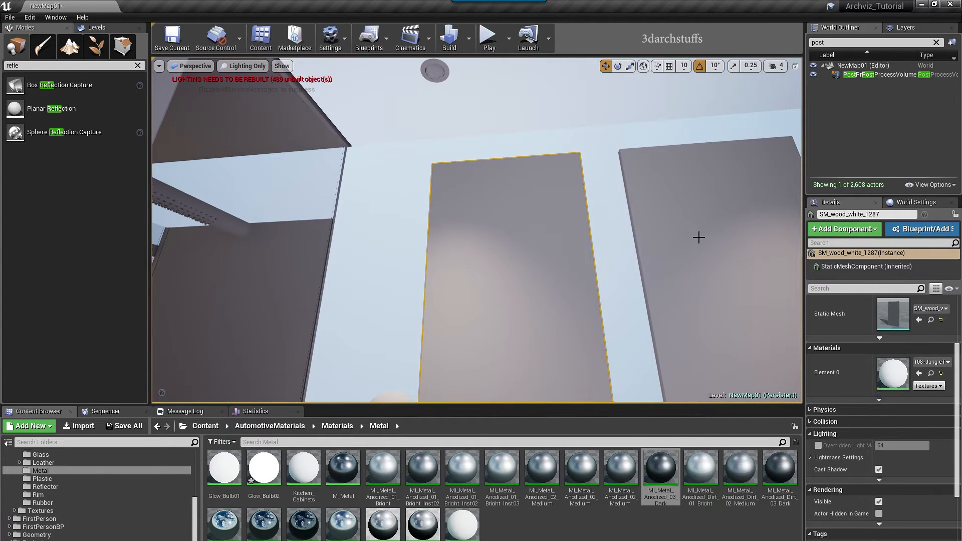
ctrl+click(706, 243)
click(819, 355)
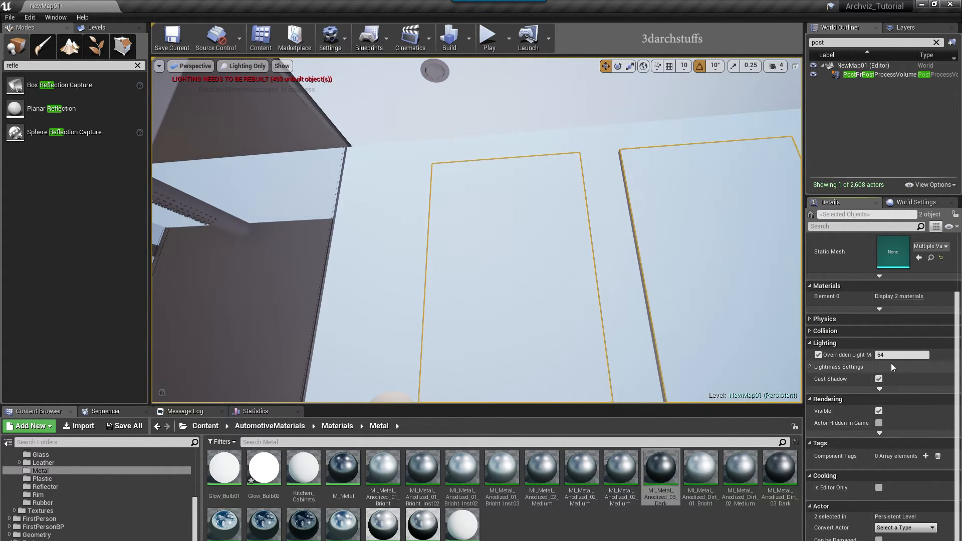
click(898, 356)
right_drag(676, 238, 782, 238)
key(Escape)
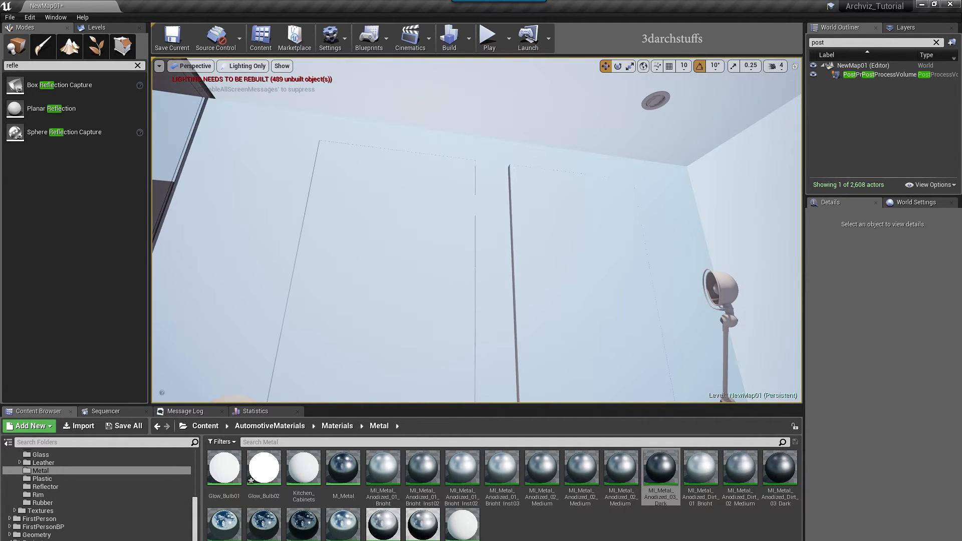
Set the overridden lightmap resolution of both picture frame edges to 256.
click(491, 176)
mouse_move(533, 177)
right_down()
mouse_move(501, 166)
mouse_move(533, 178)
right_up()
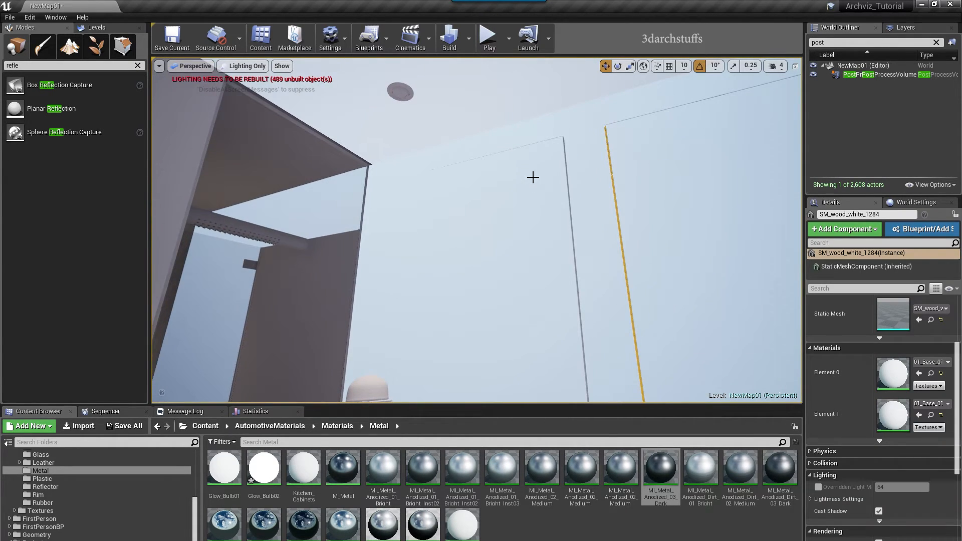
ctrl+click(564, 146)
click(818, 425)
click(894, 425)
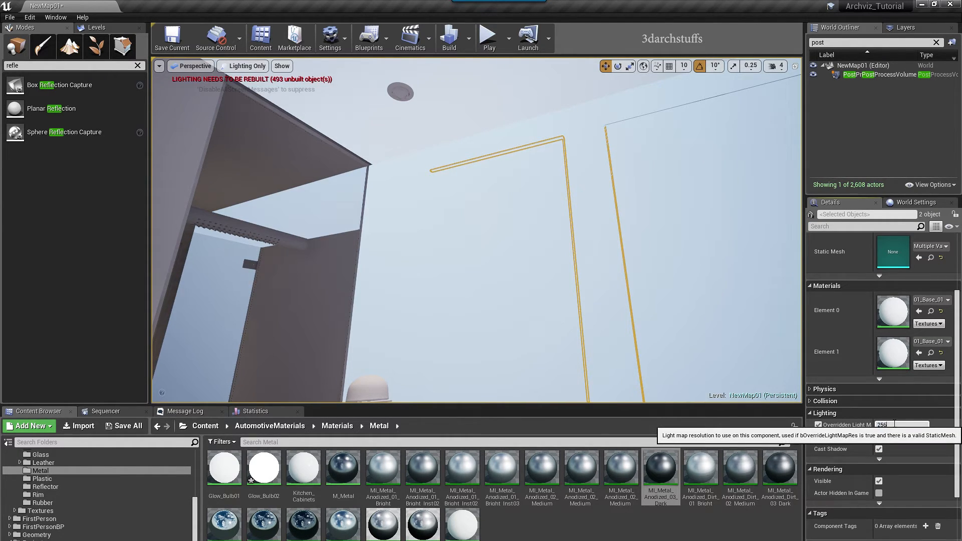
right_drag(650, 269, 697, 268)
key(Escape)
Override the lightmap resolution of the remaining bedroom wall pieces and thin strips around the large picture panels.
right_drag(389, 209, 388, 181)
click(388, 210)
ctrl+click(599, 239)
right_drag(656, 250, 656, 295)
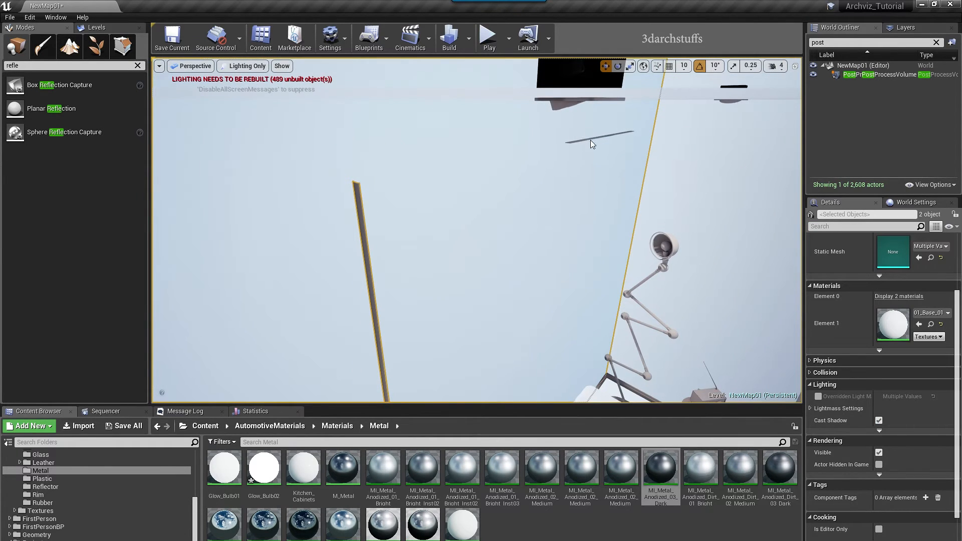
ctrl+click(590, 139)
ctrl+click(589, 142)
click(818, 424)
click(888, 424)
text(2)
key(Return)
Set the overridden lightmap resolution of the radio's two round dials and the bedside stool to 256.
right_drag(627, 217, 634, 250)
key(Escape)
key(w)
click(522, 220)
ctrl+click(486, 210)
ctrl+click(562, 325)
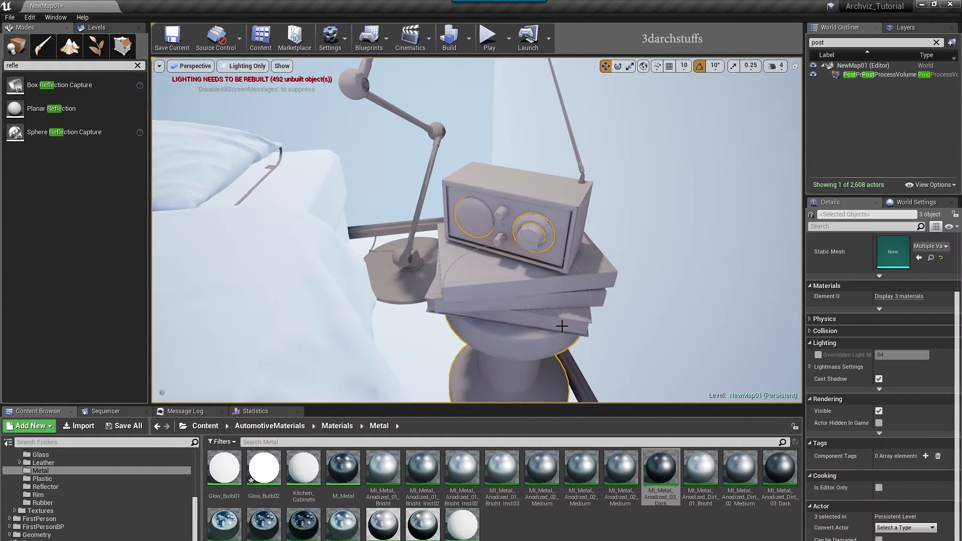
click(817, 355)
click(898, 355)
text(256)
Set the overridden lightmap resolution of the bedside lamp's round base and the piece beside it to 256.
right_drag(593, 294, 530, 280)
click(536, 326)
click(818, 446)
click(897, 445)
text(2)
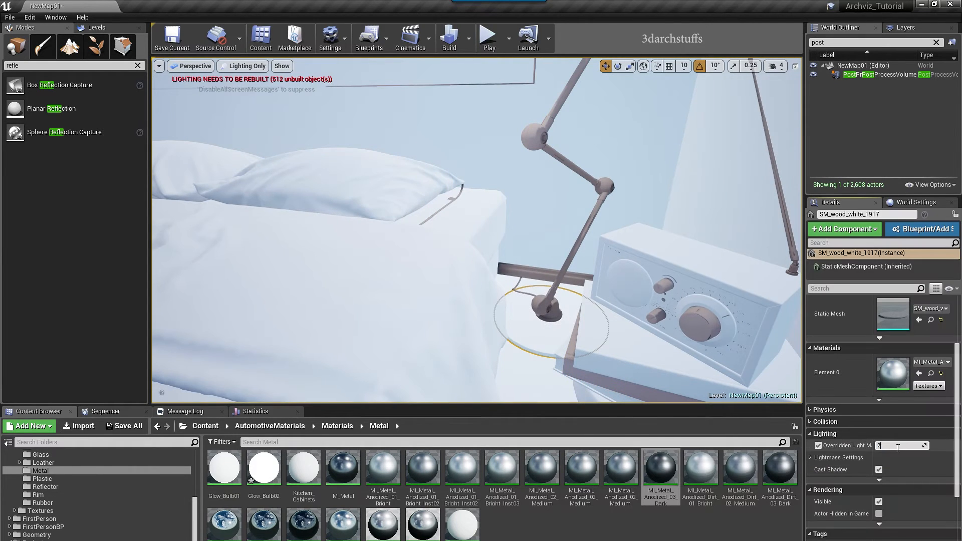
text(56)
click(529, 271)
click(818, 445)
click(897, 445)
text(256)
Set the overridden lightmap resolution of the bedside lamp's six arm segments to 256.
right_drag(591, 200, 611, 108)
click(555, 248)
ctrl+click(544, 110)
ctrl+click(524, 150)
ctrl+click(546, 103)
ctrl+click(535, 131)
ctrl+click(524, 167)
click(818, 424)
click(898, 424)
text(256)
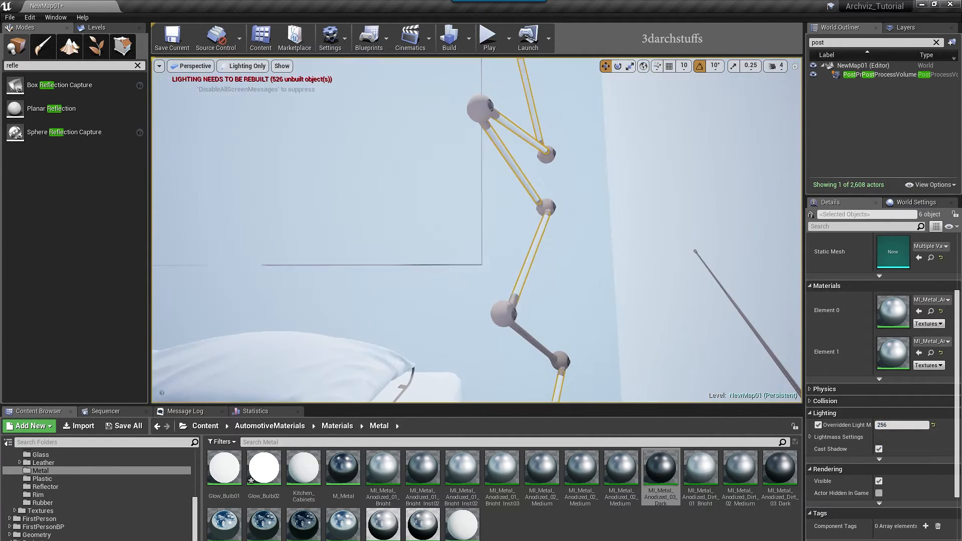
Override the lightmap resolution of the remaining joint pieces on the bedside lamp.
key(Escape)
right_drag(595, 281, 578, 311)
click(583, 319)
ctrl+click(561, 289)
click(879, 423)
text(64)
Override the lightmap resolution of the base, joints and arms of the second articulated lamp beside the bed.
right_drag(519, 243, 612, 287)
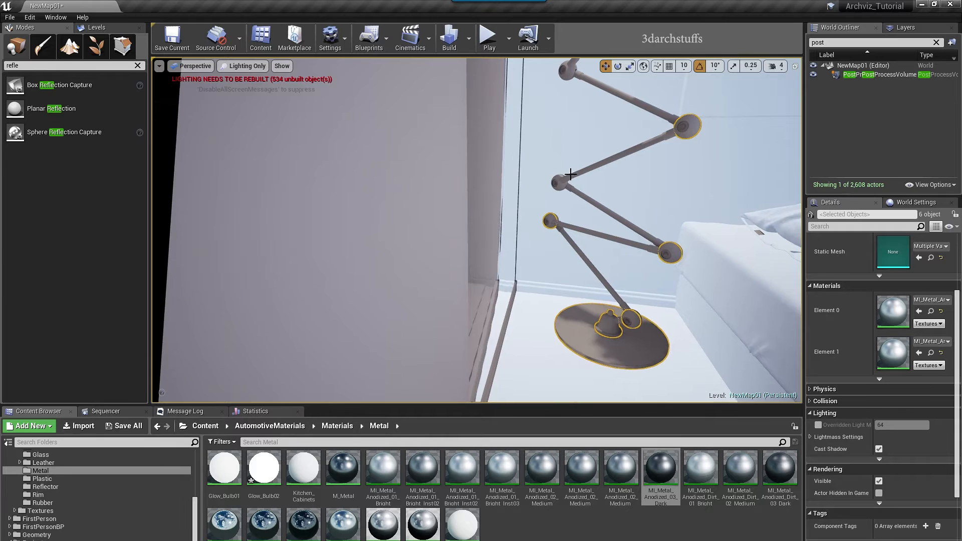
right_drag(596, 164, 596, 125)
right_drag(555, 226, 667, 255)
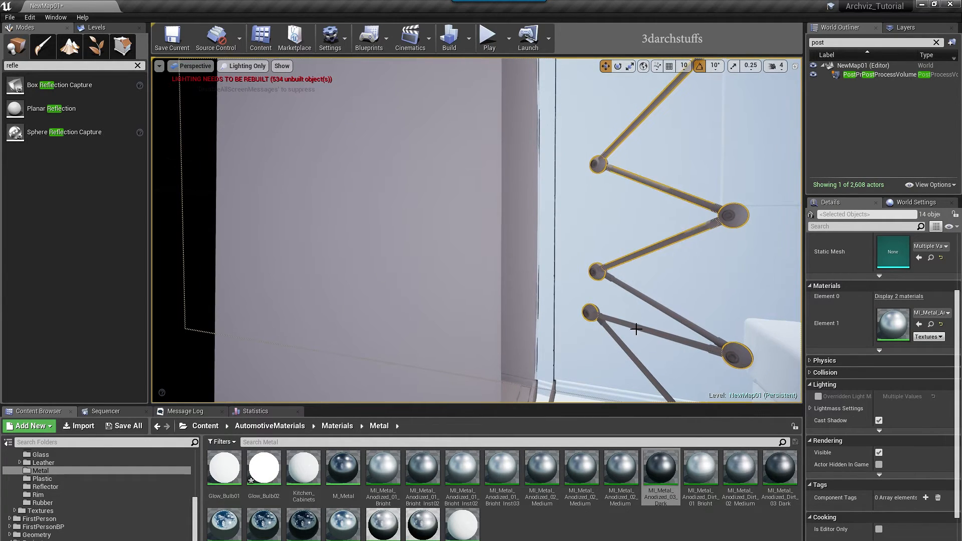
key(Escape)
Override the lightmap resolution of the two tall wood panels between the bedroom and the corridor.
right_drag(593, 289, 480, 235)
click(587, 132)
ctrl+click(501, 155)
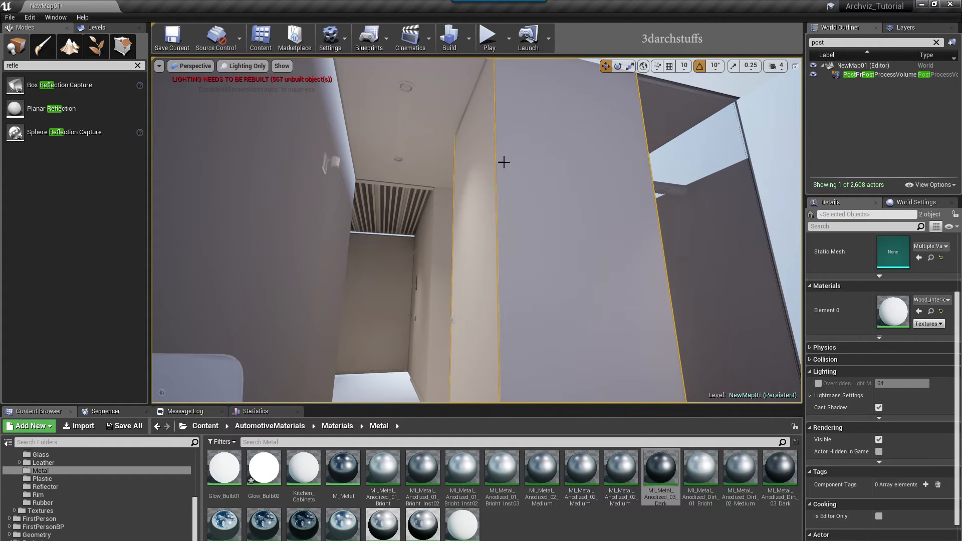
click(816, 384)
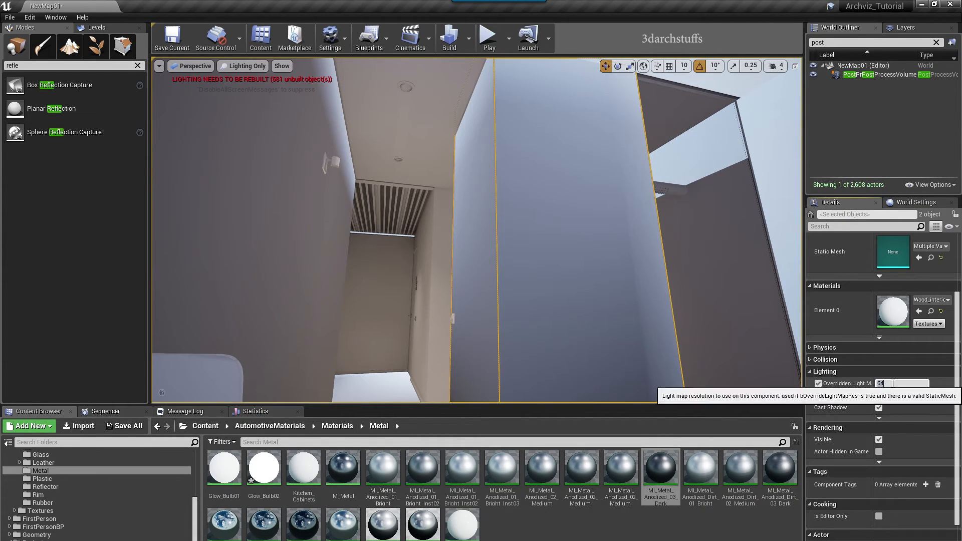
key(Return)
Set the overridden lightmap resolution of the corridor ceiling to 512.
right_drag(529, 158, 476, 143)
click(528, 158)
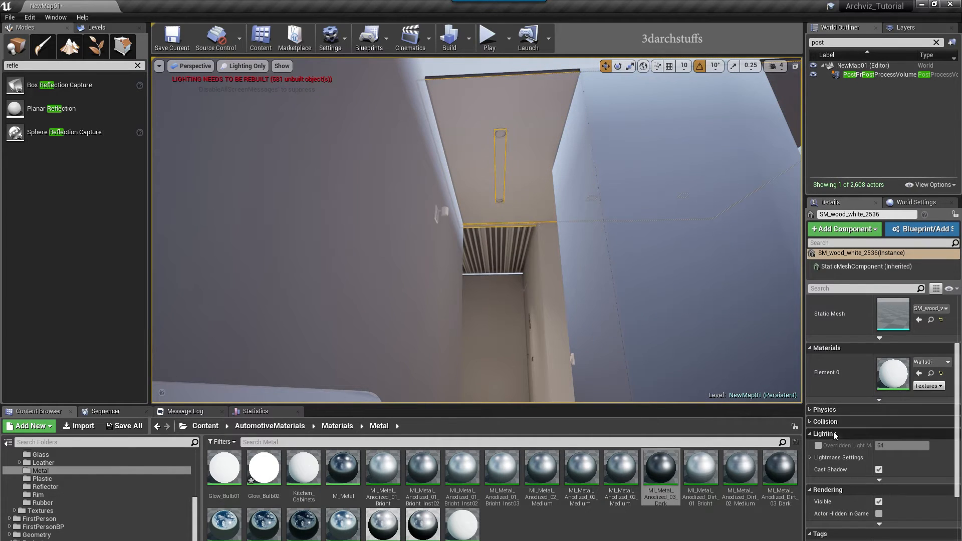
click(818, 446)
click(900, 445)
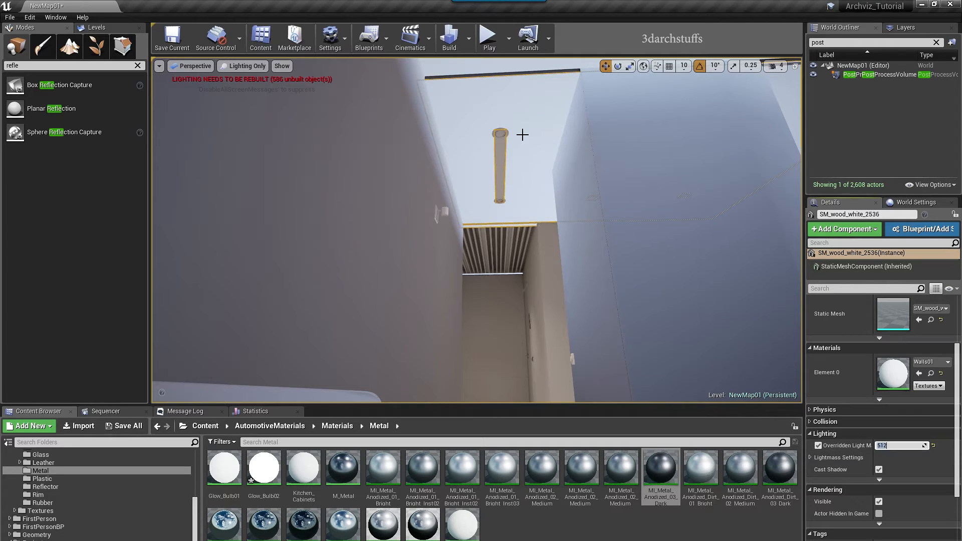
Override the lightmap resolution of the round spotlight fixtures in the corridor ceiling.
click(818, 445)
click(888, 445)
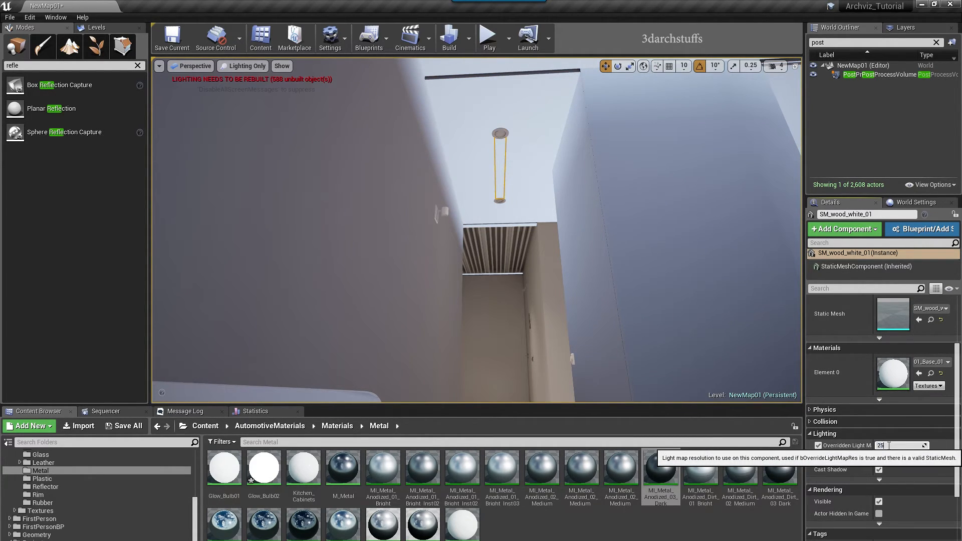
right_drag(641, 270, 627, 266)
key(Escape)
Set the overridden lightmap resolution of the corridor wall mesh near the slatted ceiling to 512.
scroll(528, 265, up, 5)
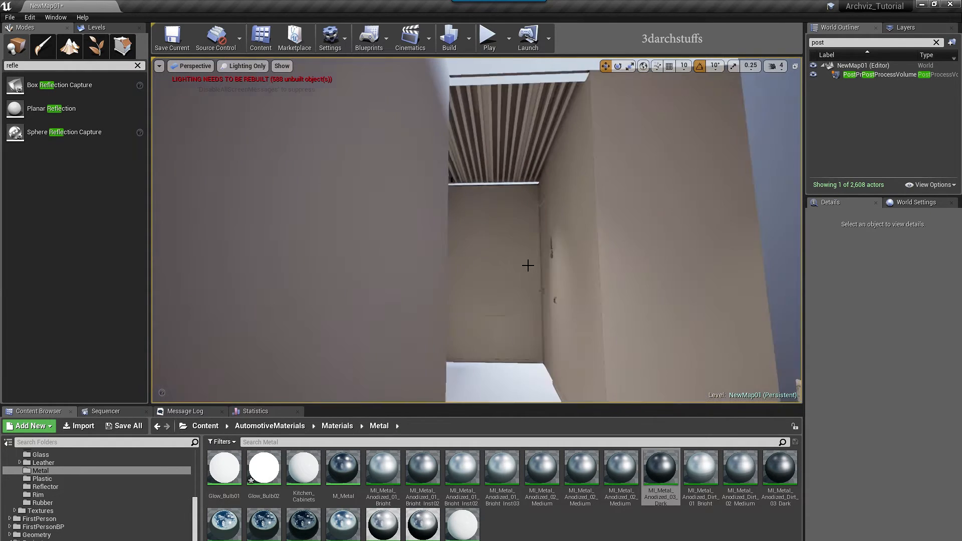
middle_drag(527, 265, 537, 259)
right_drag(538, 259, 616, 275)
scroll(566, 251, up, 5)
click(511, 204)
ctrl+click(616, 230)
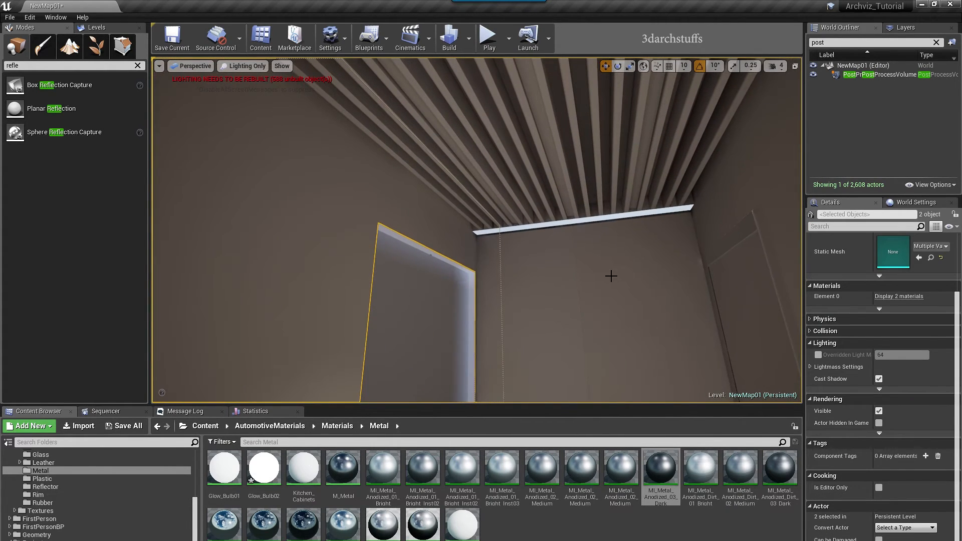
ctrl+click(540, 283)
right_drag(540, 283, 569, 272)
right_drag(645, 257, 647, 296)
click(755, 128)
right_drag(755, 129, 621, 160)
ctrl+click(623, 262)
ctrl+click(659, 286)
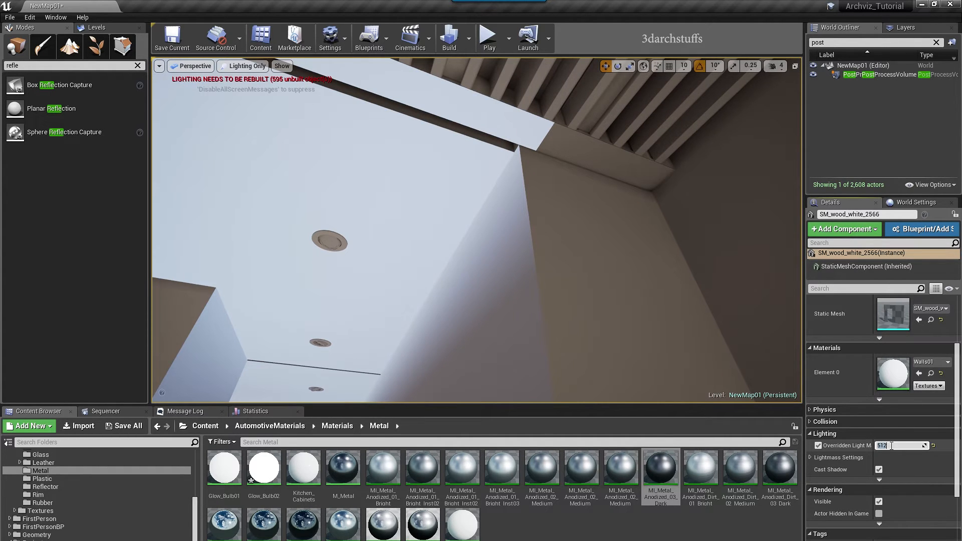
Override the lightmap resolution of the wall piece at the doorway under the slatted ceiling.
right_drag(613, 292, 568, 307)
click(360, 260)
click(816, 446)
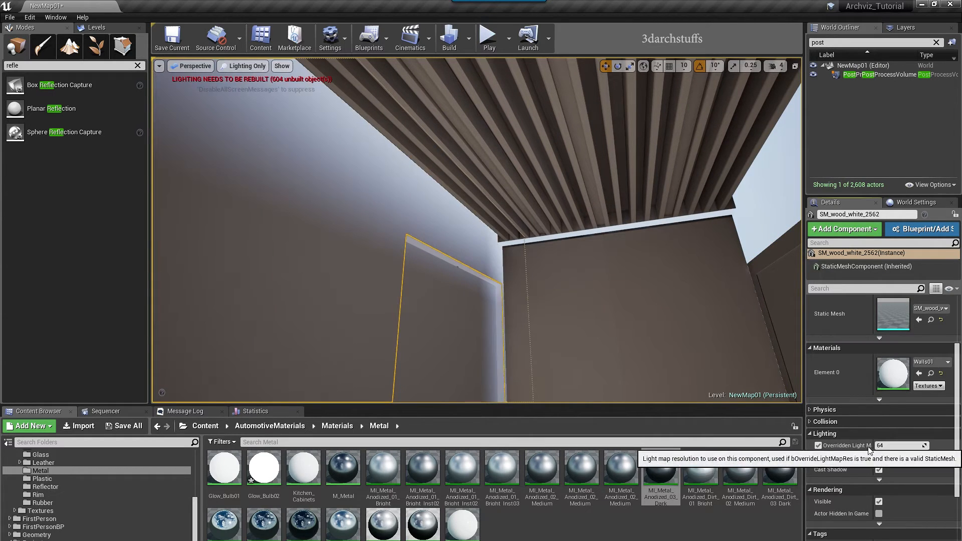
mouse_move(502, 294)
right_down()
mouse_move(510, 285)
mouse_move(502, 294)
right_up()
Set the overridden lightmap resolution of the wall panel beside the slatted ceiling and its neighbouring pieces to 512.
click(351, 216)
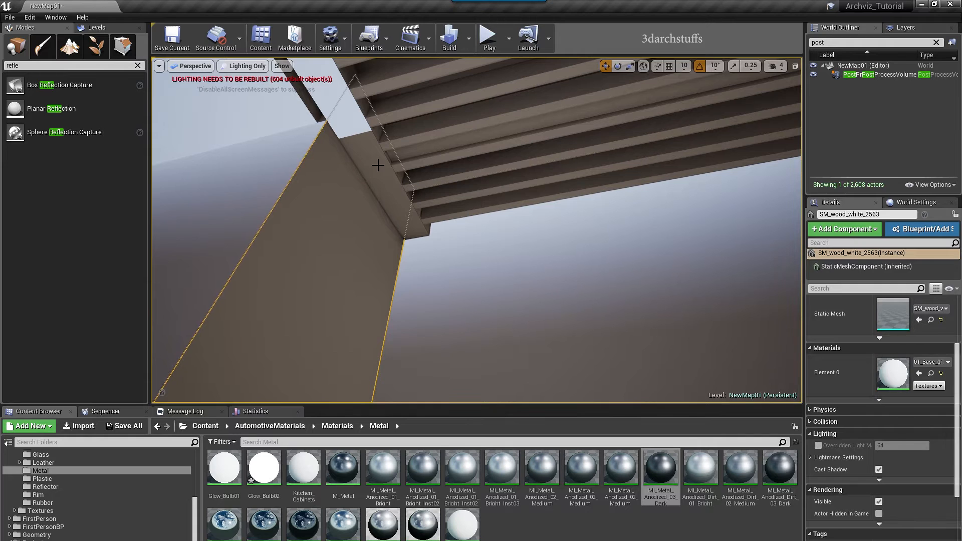
ctrl+click(376, 169)
right_drag(381, 173, 616, 220)
ctrl+click(526, 225)
ctrl+click(590, 217)
ctrl+click(454, 240)
ctrl+click(479, 225)
ctrl+click(450, 167)
click(818, 354)
click(896, 355)
text(512)
key(Return)
Set the overridden lightmap resolution of the next group of meshes between the corridor and the bathroom to 256.
click(700, 324)
ctrl+click(454, 145)
right_drag(453, 146, 466, 270)
ctrl+click(484, 268)
ctrl+click(417, 325)
ctrl+click(436, 309)
right_drag(436, 310, 561, 276)
ctrl+click(511, 233)
ctrl+click(594, 220)
click(817, 354)
click(904, 355)
text(256)
Set the overridden lightmap resolution of the next single mesh near the bathroom to 512.
click(561, 276)
click(818, 445)
click(897, 444)
text(512)
key(Escape)
Set the overridden lightmap resolution of a further group of neighbouring meshes near the bathroom to 256.
right_drag(441, 261, 591, 231)
ctrl+click(537, 270)
ctrl+click(536, 267)
ctrl+click(545, 269)
ctrl+click(687, 177)
right_drag(687, 177, 666, 211)
click(818, 355)
click(897, 355)
text(256)
Set the overridden lightmap resolution of the toilet, bidet, paper roll and the long ledge beside them to 256.
click(562, 293)
right_drag(626, 280, 460, 326)
ctrl+click(391, 285)
ctrl+click(372, 313)
right_drag(372, 313, 460, 278)
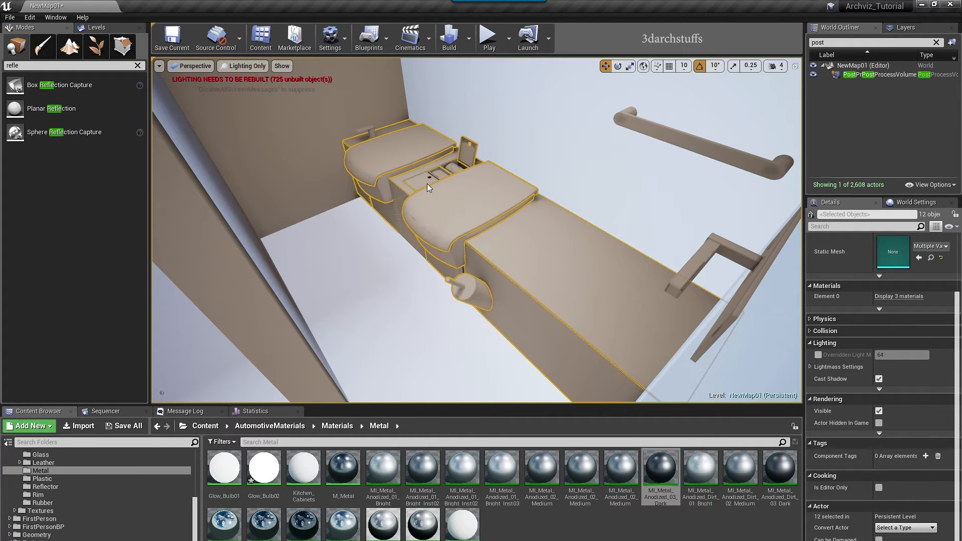
ctrl+click(426, 184)
click(818, 355)
click(905, 354)
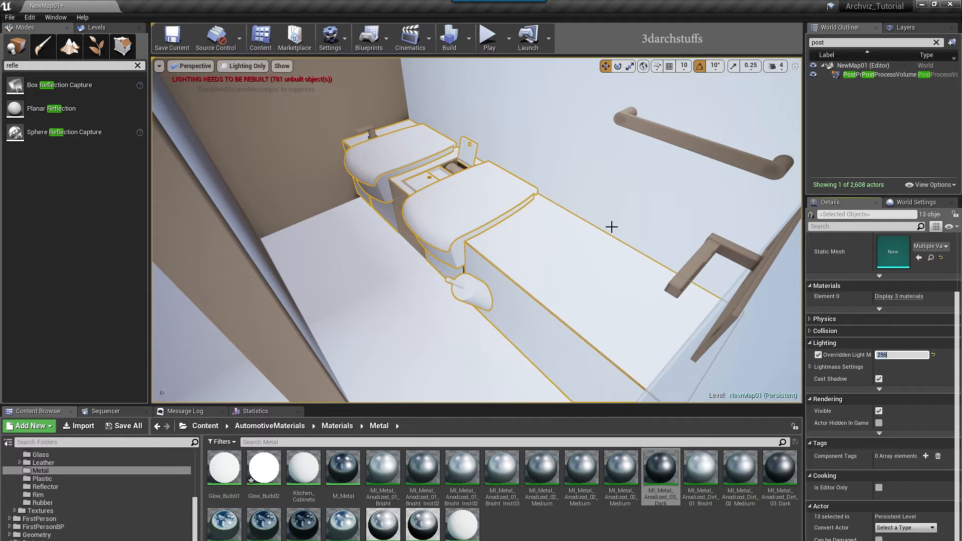
Set the overridden lightmap resolution of the bathroom's metal wall plate, towel bar and tall wall panel to 256.
alt+drag(605, 225, 676, 226)
click(762, 143)
right_drag(761, 143, 797, 120)
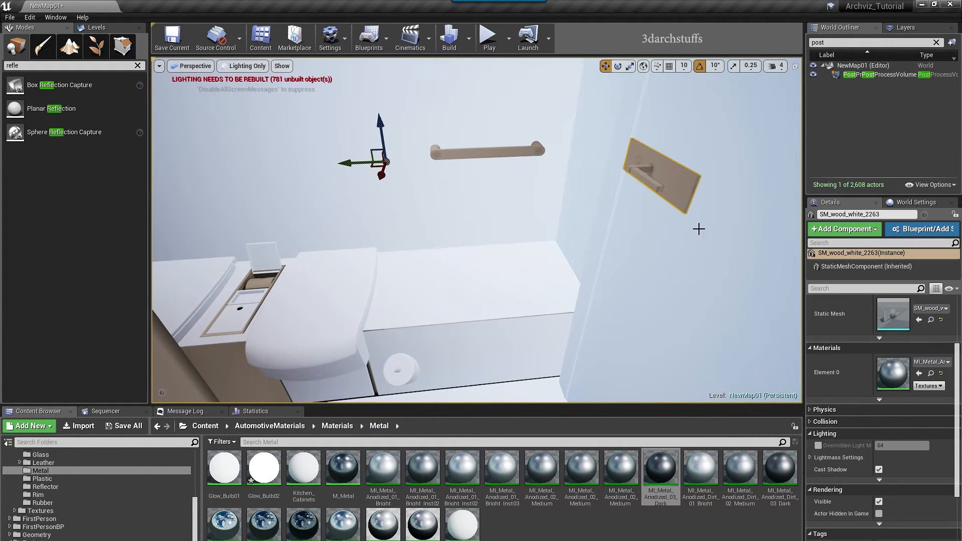
ctrl+click(494, 152)
right_drag(665, 238, 652, 95)
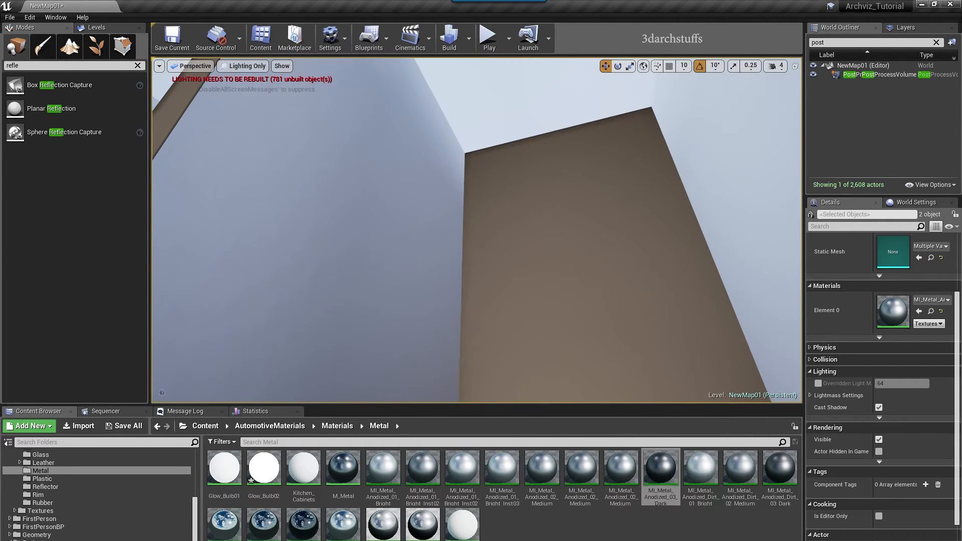
ctrl+click(643, 253)
click(818, 355)
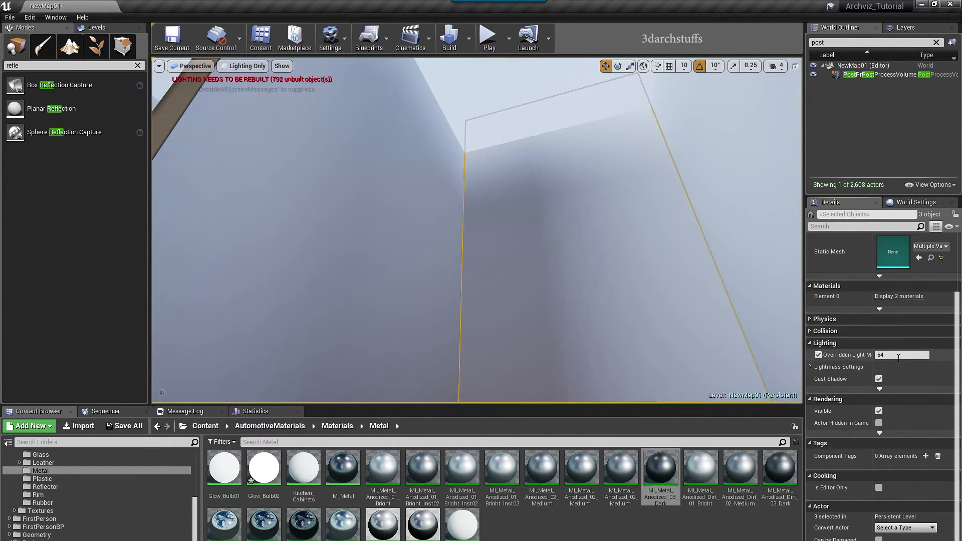
click(898, 354)
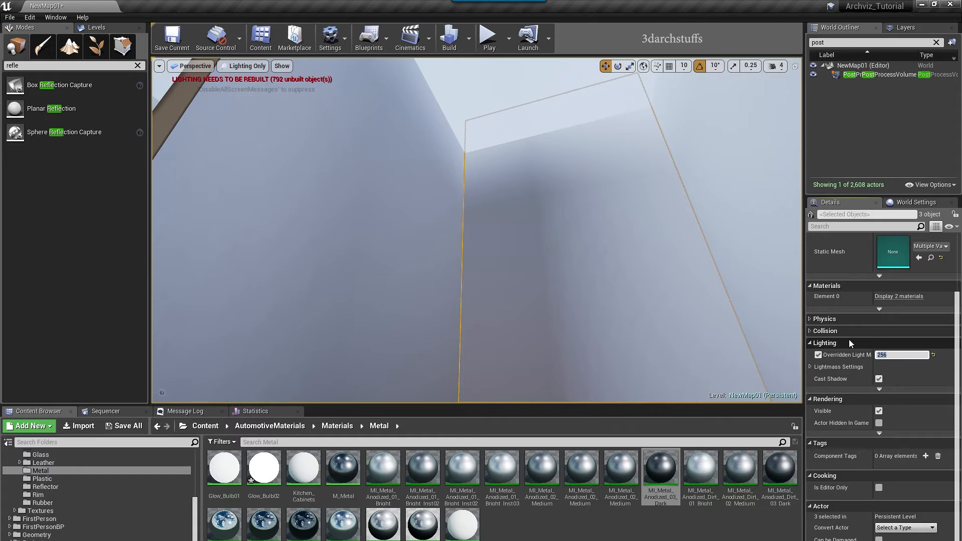
key(Return)
Set the overridden lightmap resolution of the narrow wall section next to the washbasin niche to 256.
key(Escape)
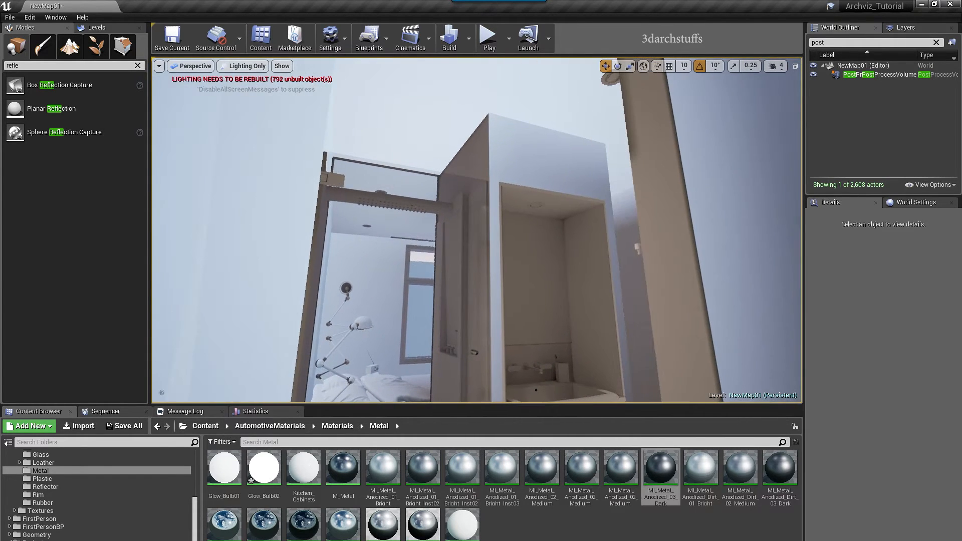
click(663, 240)
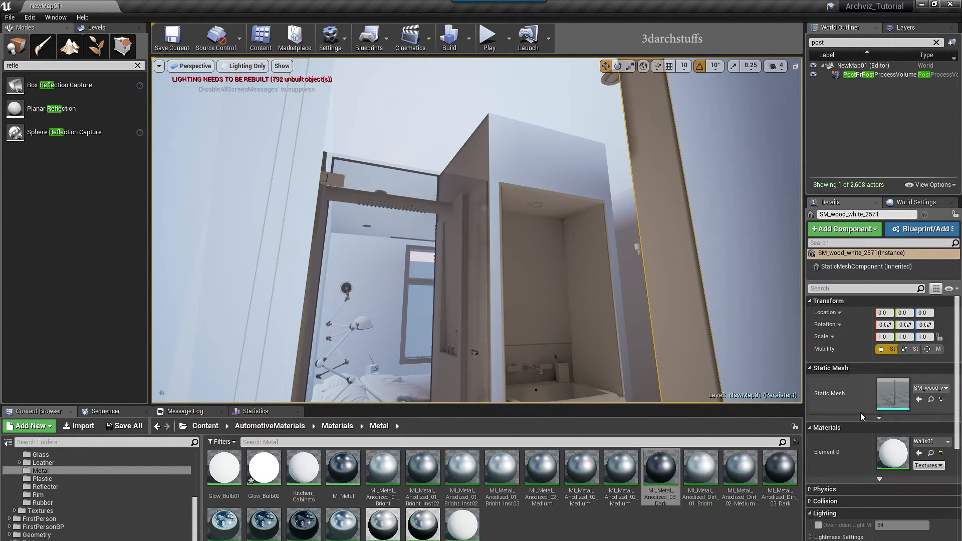
click(817, 524)
click(890, 524)
text(2)
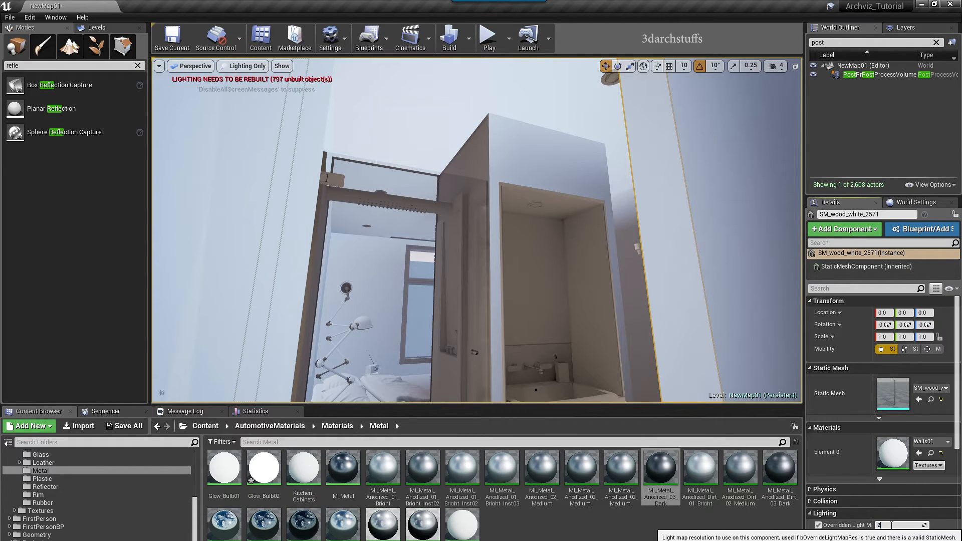
text(56)
key(Return)
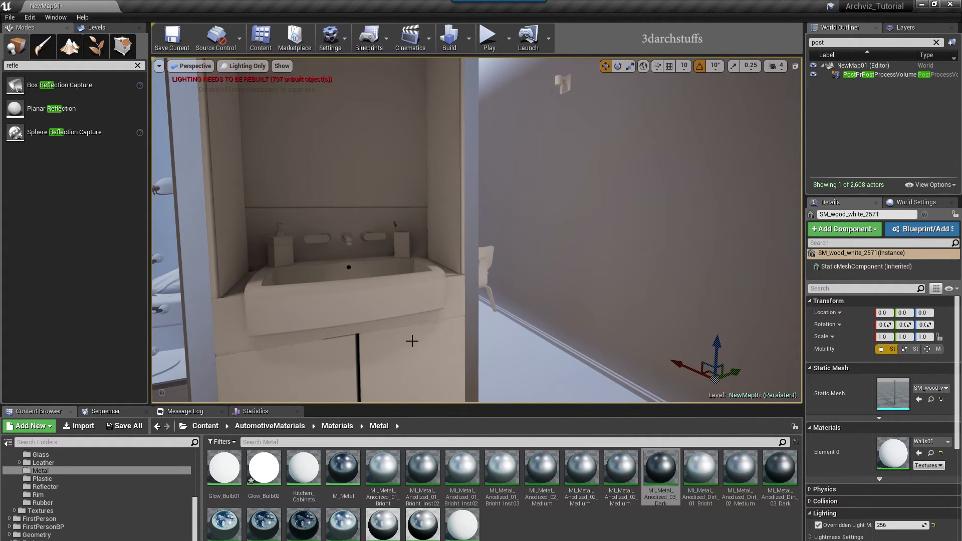
Set the overridden lightmap resolution of the washbasin, its cabinet doors and the surrounding niche panels to 256.
click(307, 323)
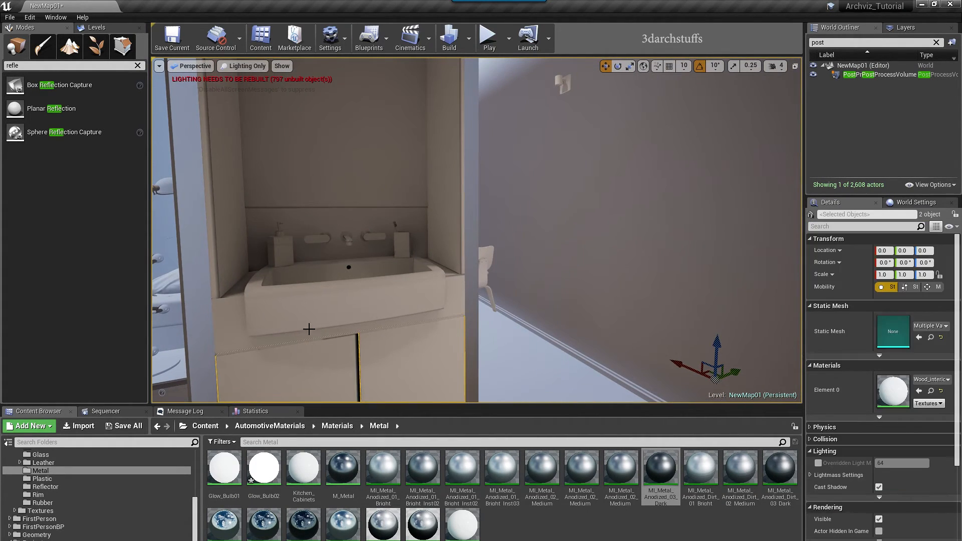
right_drag(335, 311, 351, 300)
right_drag(500, 223, 499, 222)
ctrl+click(446, 194)
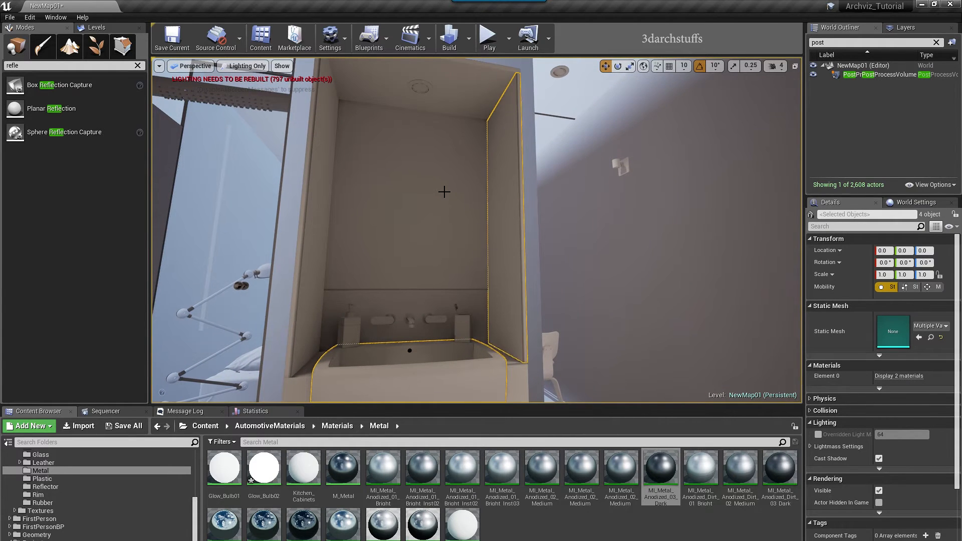
ctrl+click(318, 146)
right_drag(437, 221, 418, 198)
right_drag(520, 257, 520, 257)
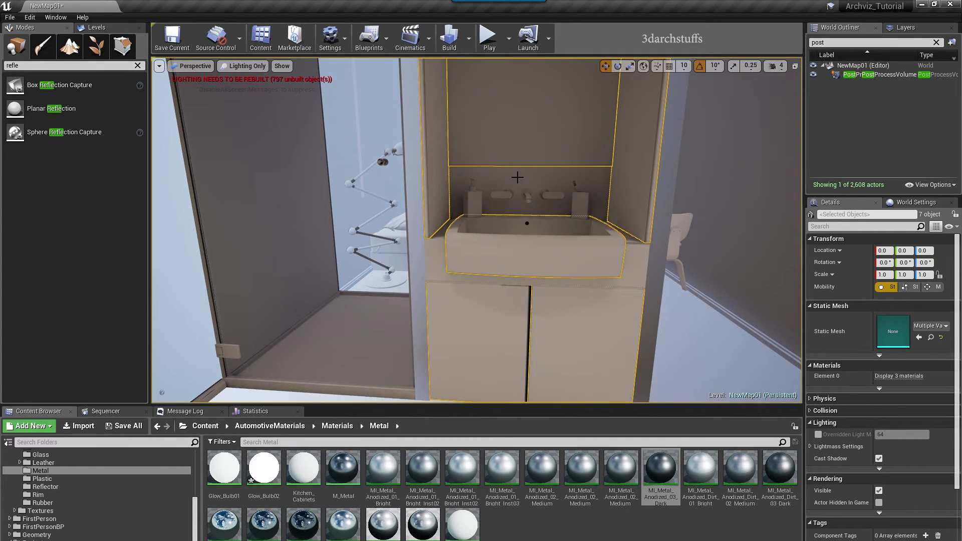
click(818, 434)
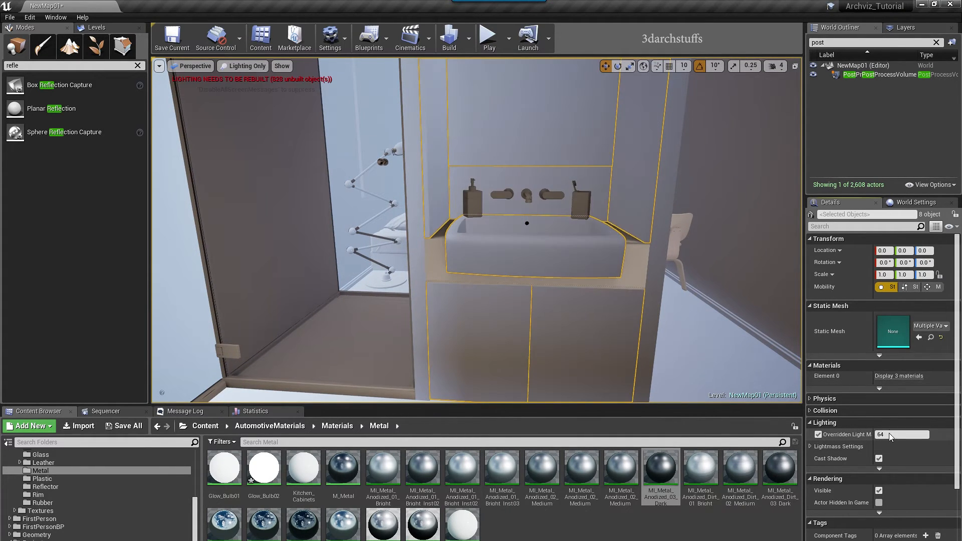
click(889, 434)
text(256)
key(Return)
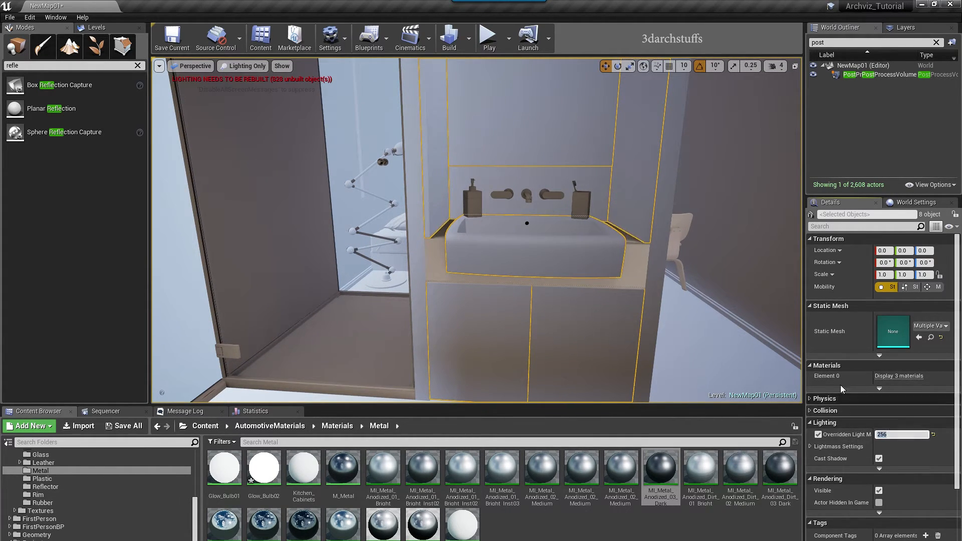
Override the lightmap resolution of the countertop surrounding the bathroom washbasin.
click(634, 273)
right_drag(634, 273, 717, 267)
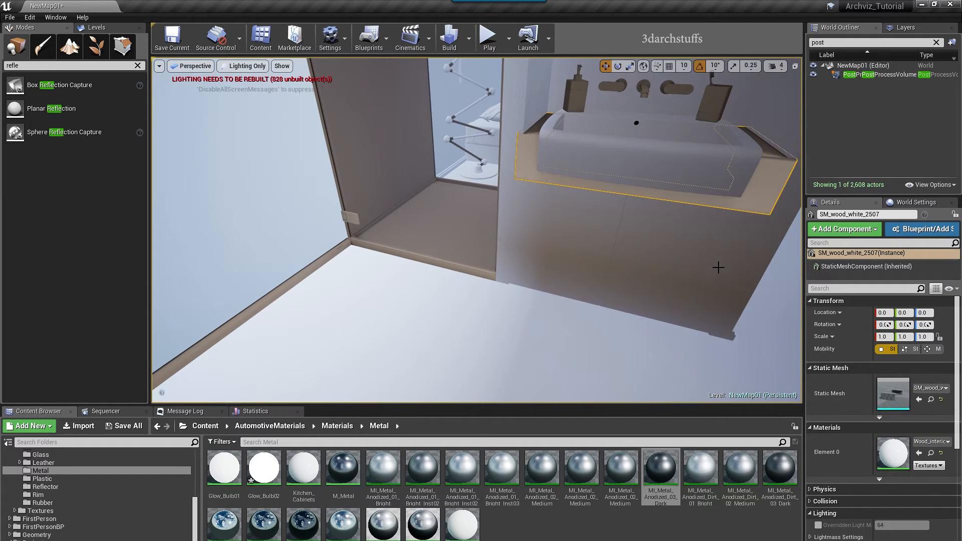
right_drag(522, 289, 522, 289)
click(817, 525)
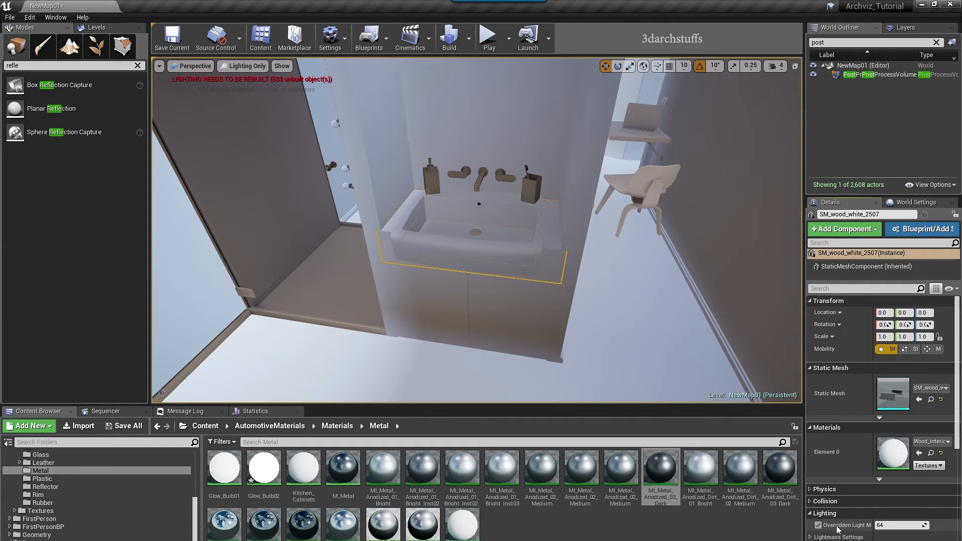
click(893, 525)
Hide the glass panel in front of the shower tray.
right_drag(526, 270, 482, 293)
scroll(477, 258, up, 3)
click(484, 268)
key(h)
Override the lightmap resolution of the shower's base frame, side walls, framed wall panels and perforated overhead fixture.
click(505, 308)
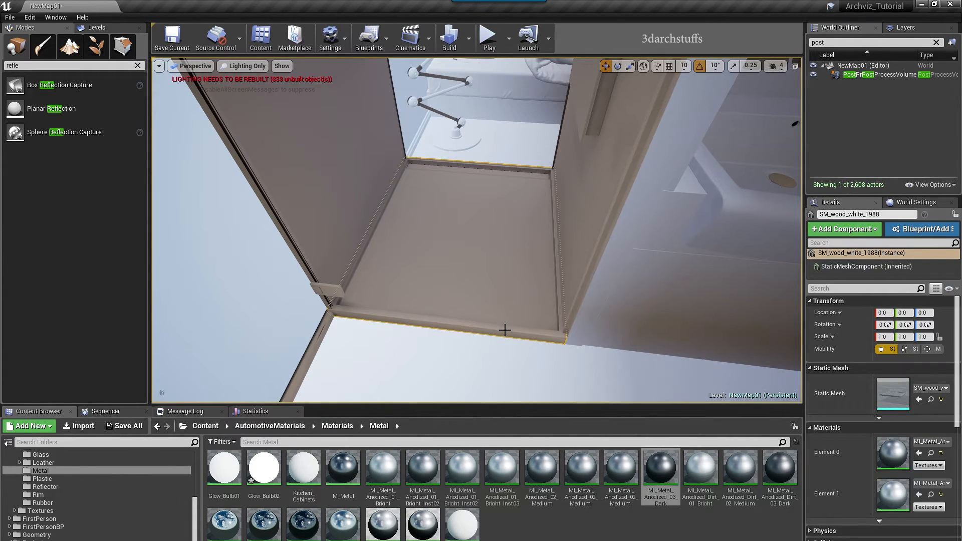
ctrl+click(387, 194)
ctrl+click(590, 204)
right_drag(497, 232, 497, 110)
ctrl+click(468, 230)
middle_drag(468, 231, 554, 239)
ctrl+click(587, 308)
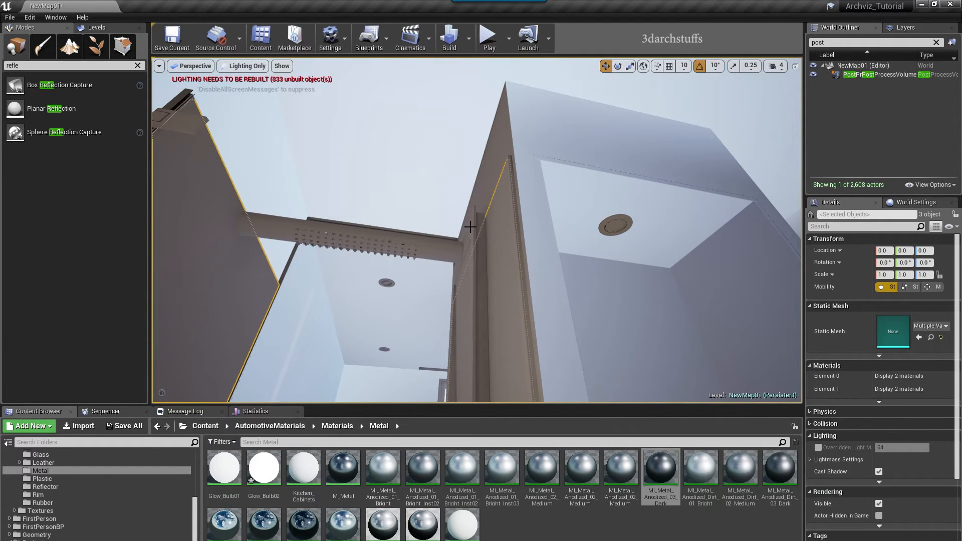
ctrl+click(610, 187)
right_drag(610, 187, 614, 169)
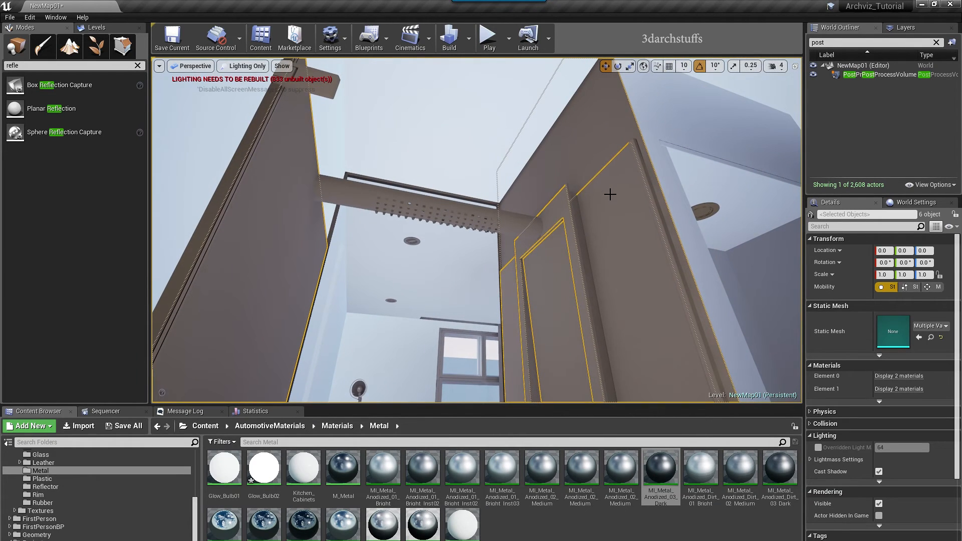
right_drag(565, 187, 540, 217)
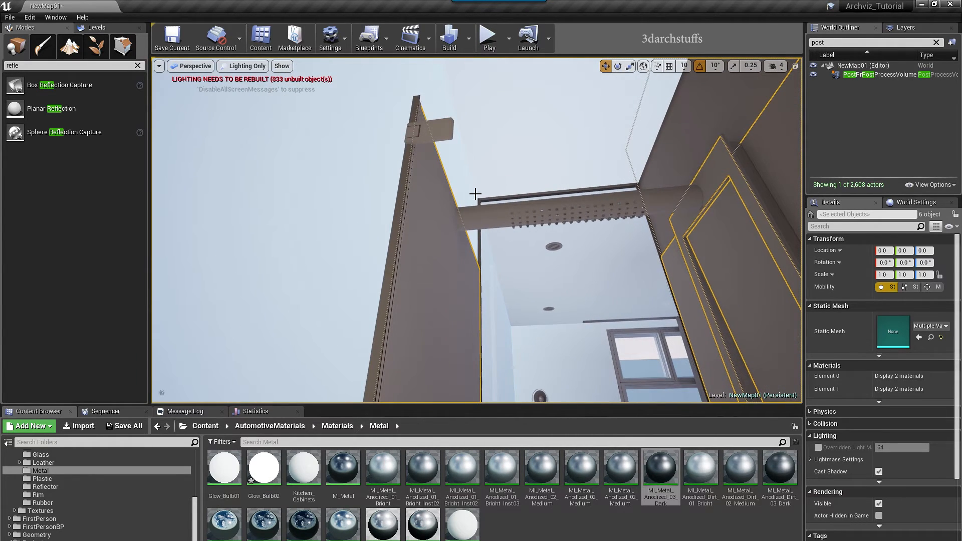
ctrl+click(634, 208)
right_drag(634, 207, 633, 261)
click(817, 488)
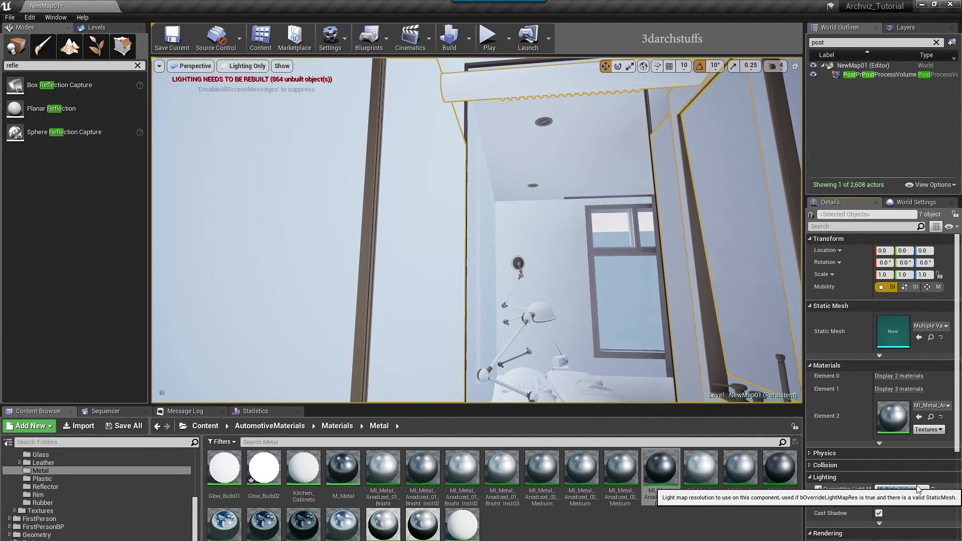
right_drag(591, 273, 594, 345)
key(Escape)
Override the lightmap resolution of the white wall panel framing the recess beside the shower.
right_drag(525, 252, 473, 252)
click(341, 309)
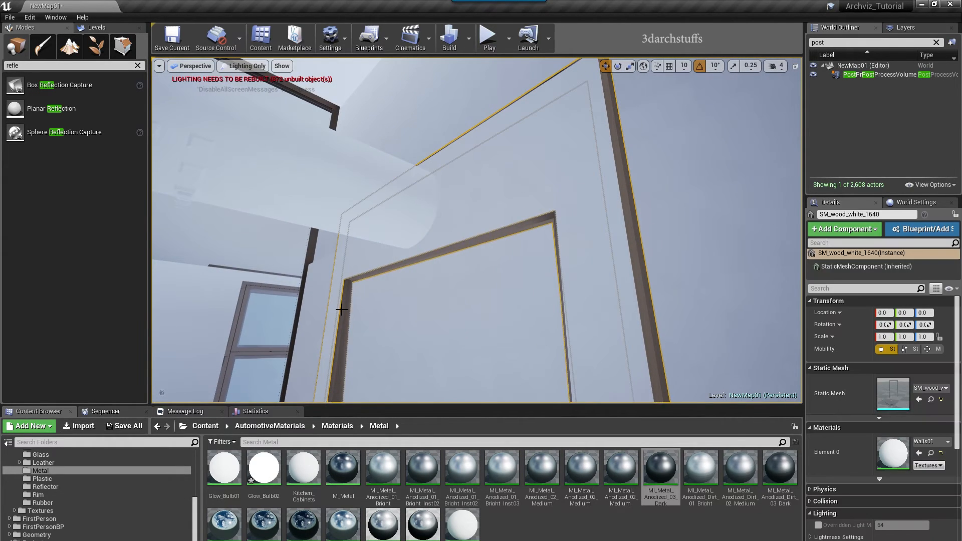
click(817, 525)
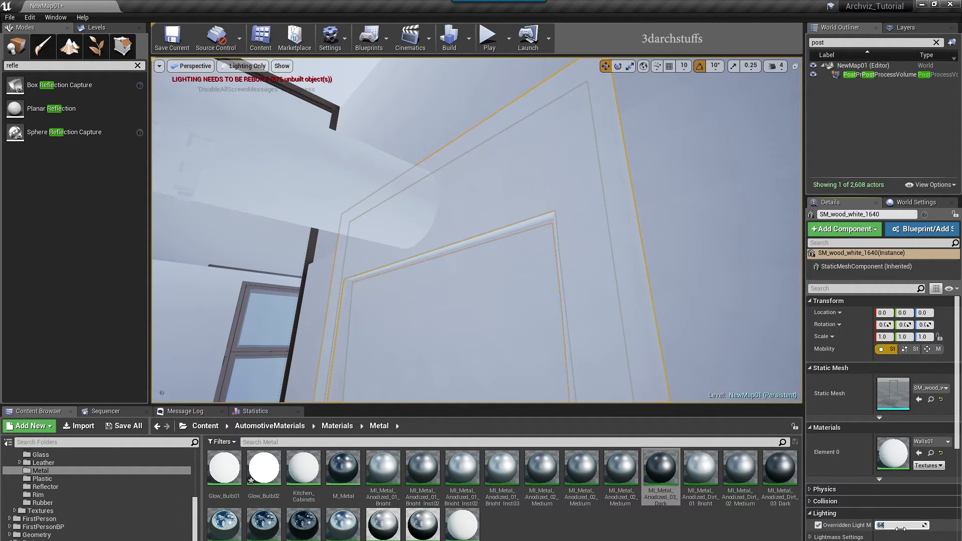
right_drag(504, 221, 458, 223)
key(Escape)
Override the lightmap resolution of the soap dispenser and toothbrush holder on the washbasin.
click(514, 296)
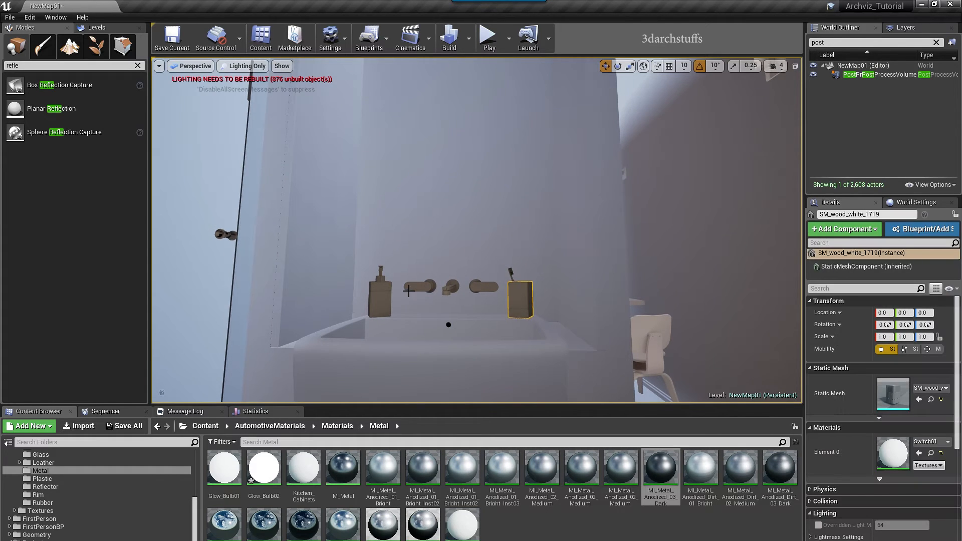
ctrl+click(383, 295)
click(818, 462)
click(888, 462)
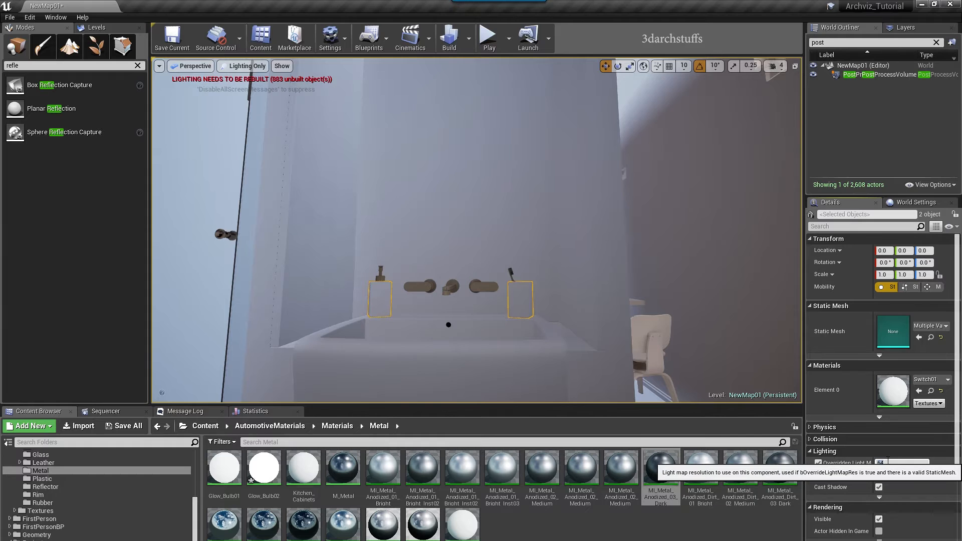
key(Return)
right_drag(548, 277, 481, 320)
key(Escape)
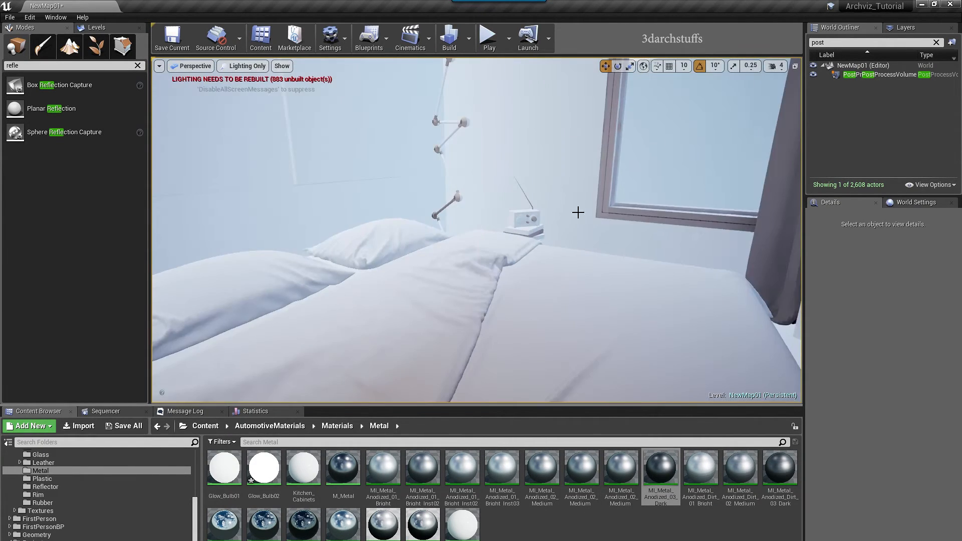
Set the overridden lightmap resolution of all frame pieces of the bedroom window to 256.
right_drag(573, 217, 576, 155)
right_drag(561, 275, 596, 228)
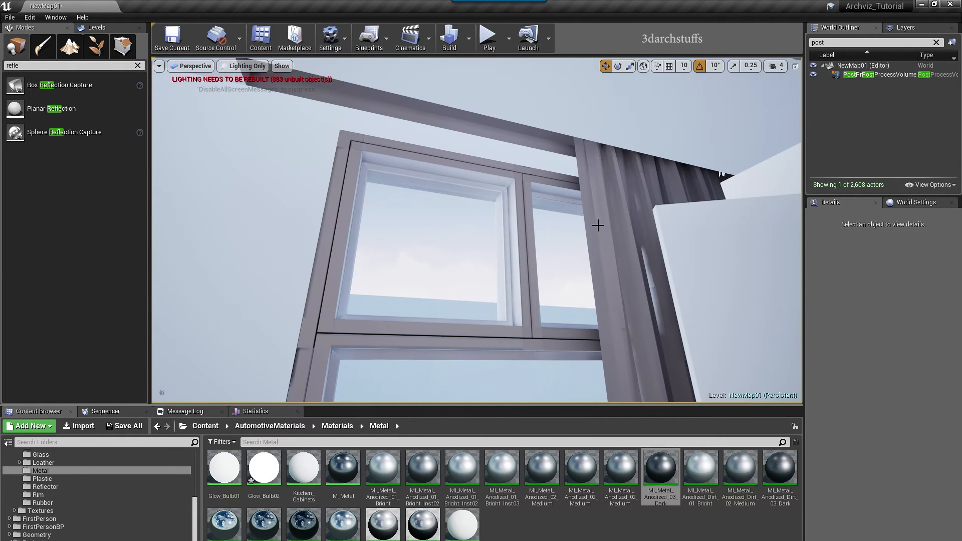
click(597, 228)
right_drag(626, 264, 595, 236)
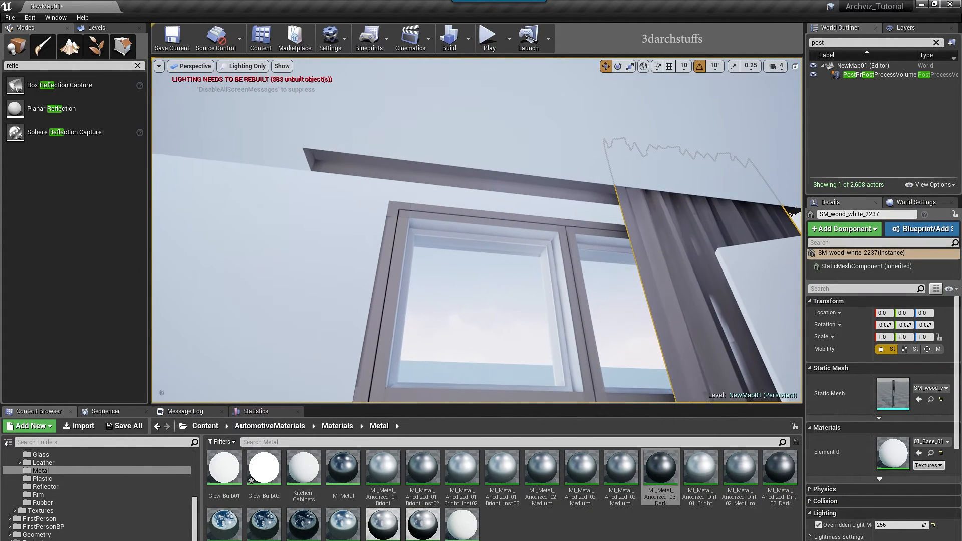
click(402, 228)
ctrl+click(500, 227)
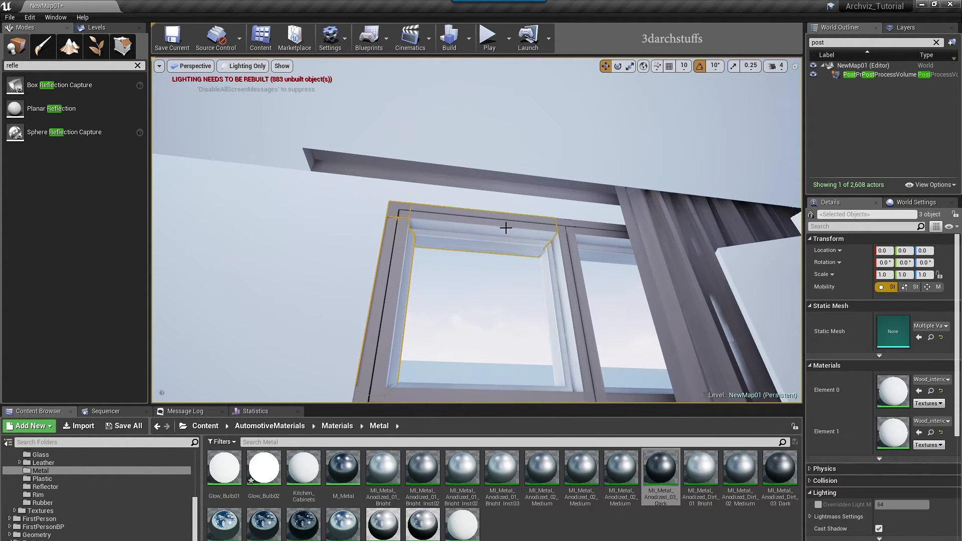
right_drag(562, 250, 559, 281)
ctrl+click(613, 229)
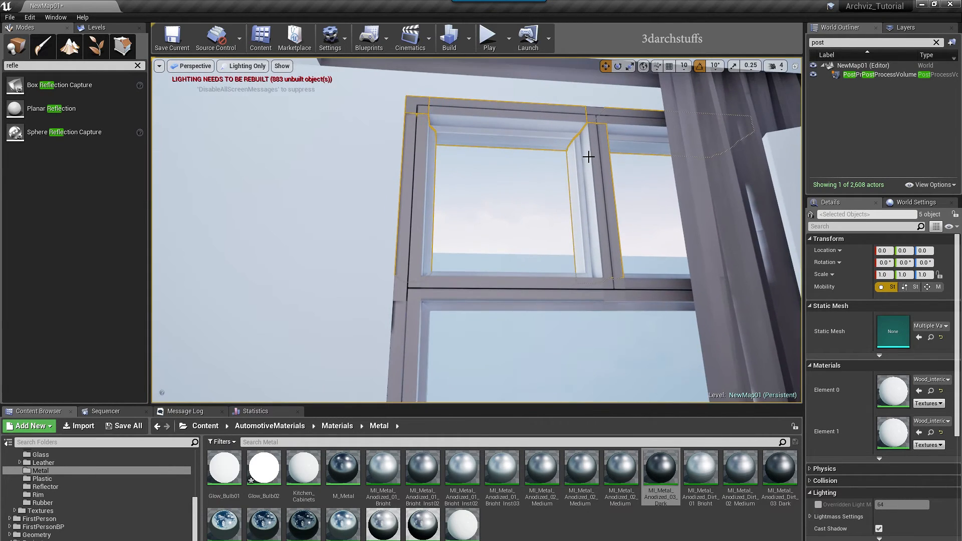
right_drag(634, 180, 634, 207)
ctrl+click(591, 214)
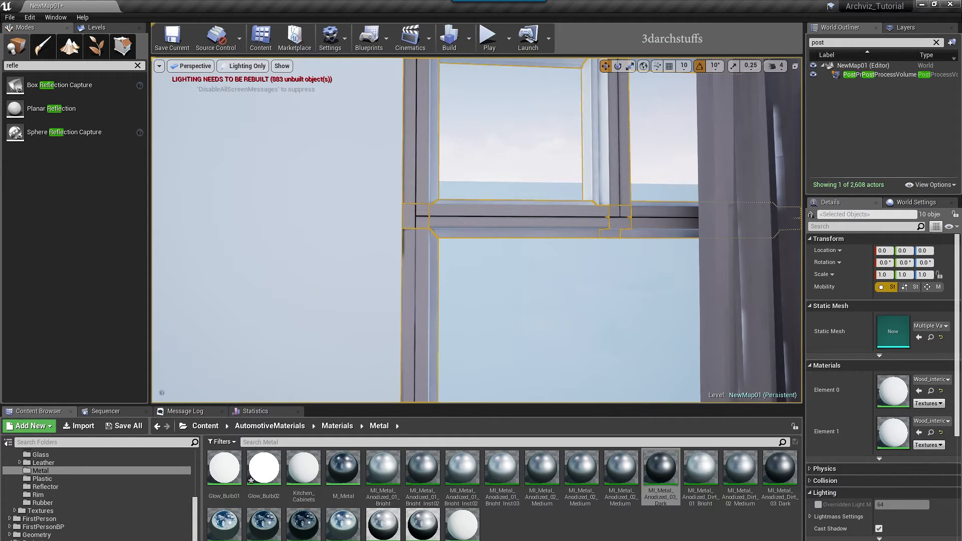
right_drag(532, 212, 529, 271)
ctrl+click(520, 305)
click(817, 504)
click(890, 503)
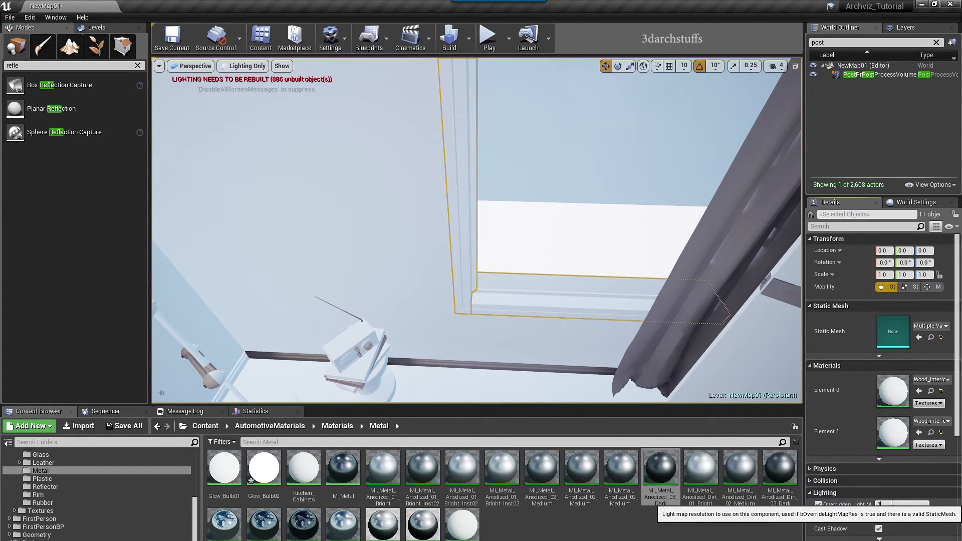
Set the overridden lightmap resolution of the two grey window curtains to 512.
right_drag(605, 214, 626, 150)
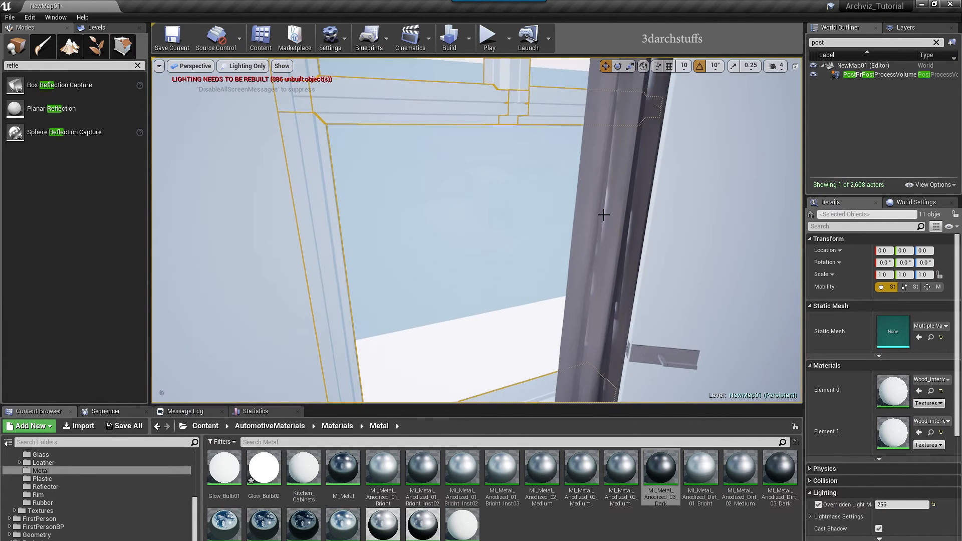
click(605, 214)
click(898, 526)
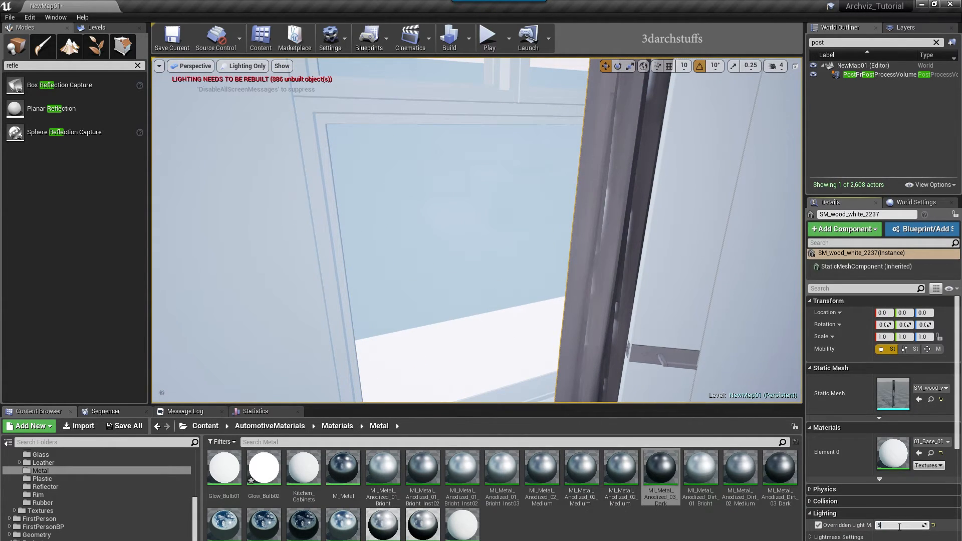
right_drag(651, 281, 741, 246)
click(606, 251)
click(897, 525)
text(5)
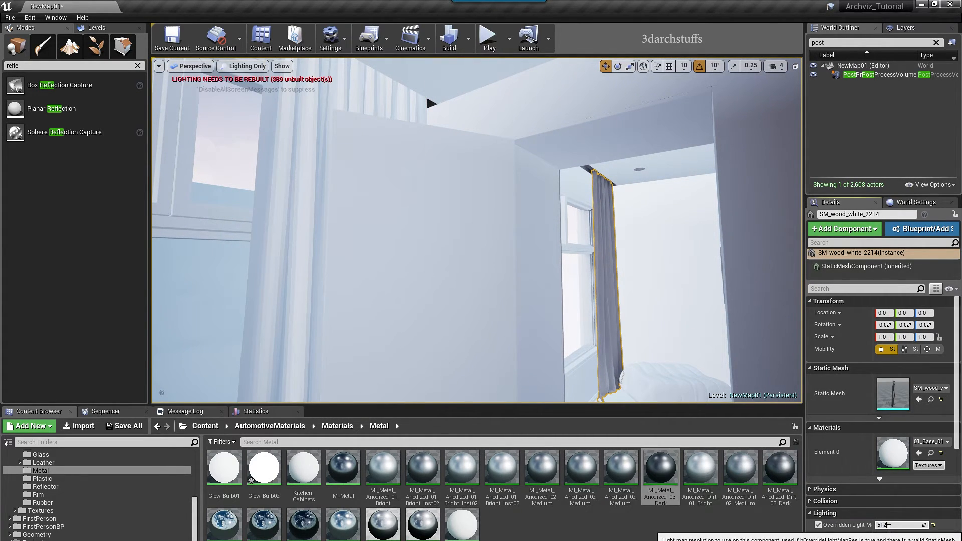
right_drag(663, 281, 822, 278)
key(Escape)
right_drag(515, 217, 495, 230)
click(462, 150)
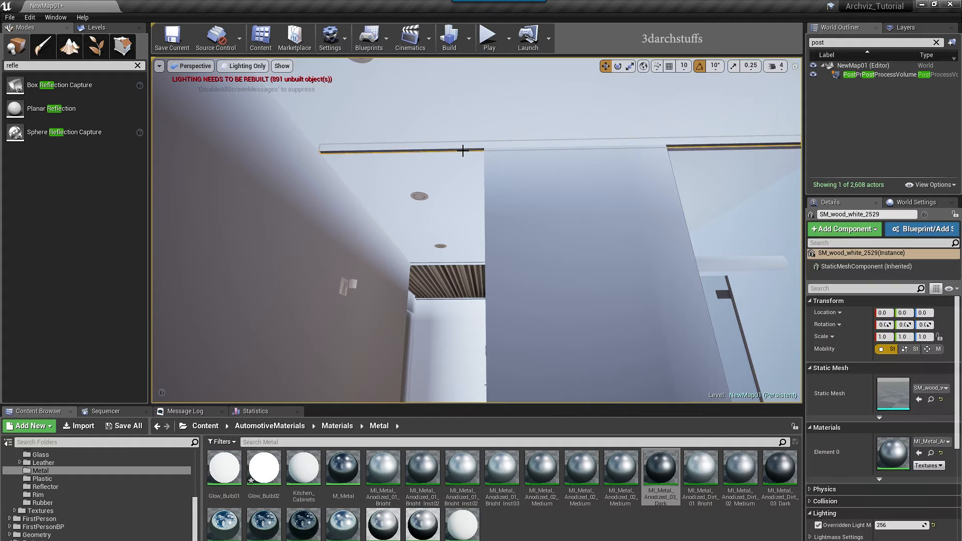
right_drag(637, 279, 480, 200)
key(Escape)
Set the overridden lightmap resolution of the wall-mounted desk top under the laptop to 512.
click(523, 230)
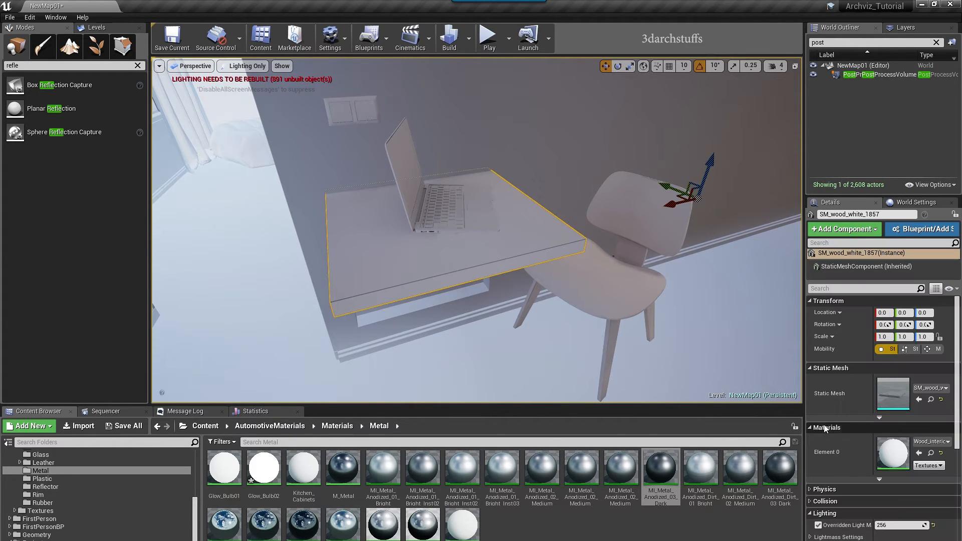
click(889, 524)
text(51)
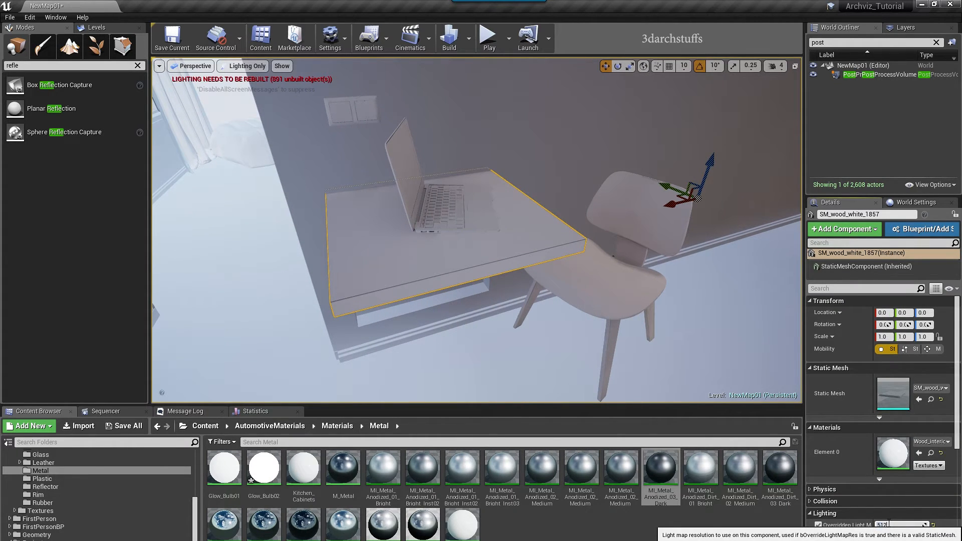
text(2)
key(Return)
Override the lightmap resolution of the laptop's base and lid shell parts and hide them.
click(479, 205)
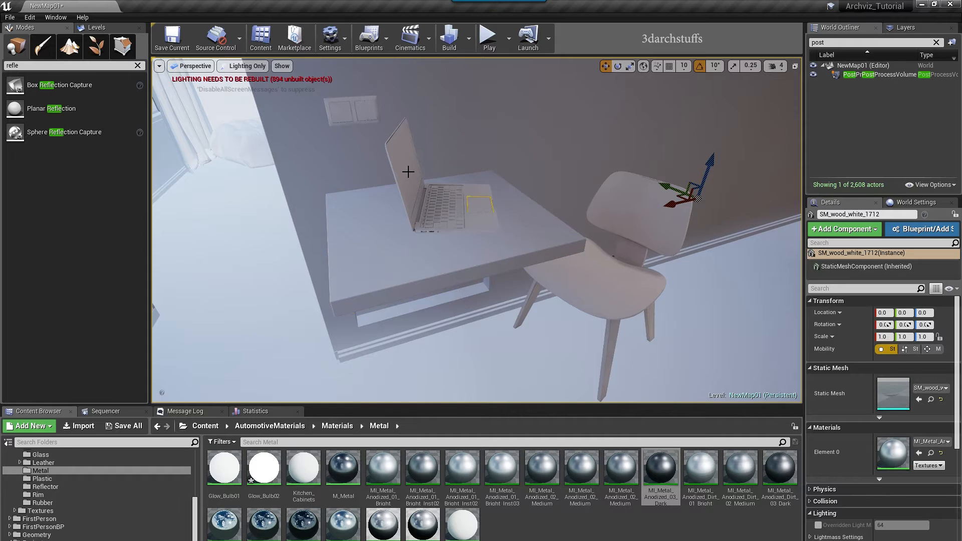
click(421, 201)
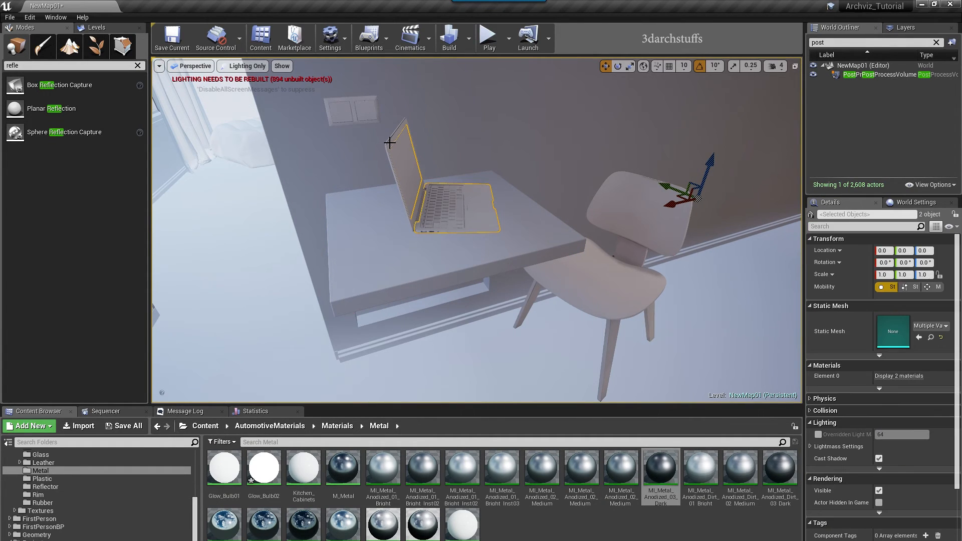
click(817, 434)
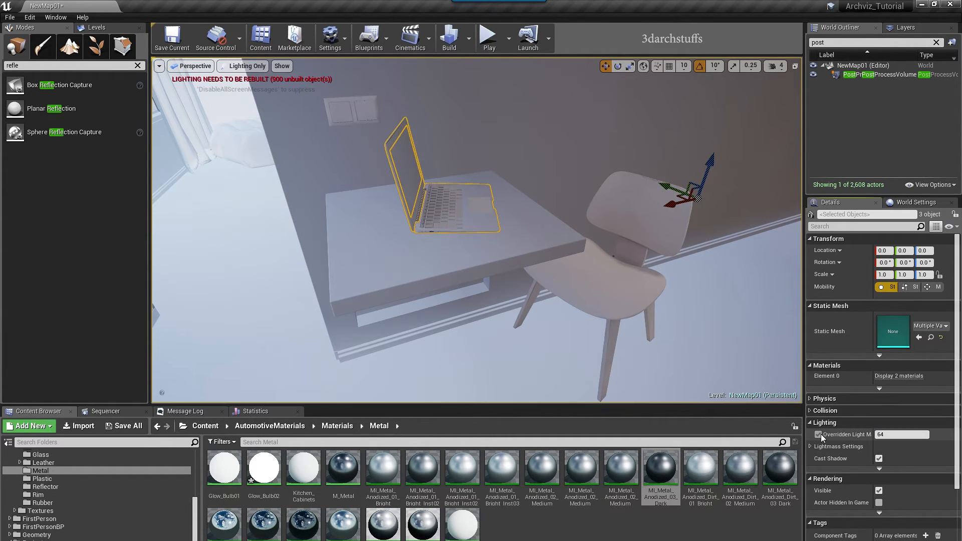
click(899, 439)
right_drag(428, 266, 438, 264)
key(h)
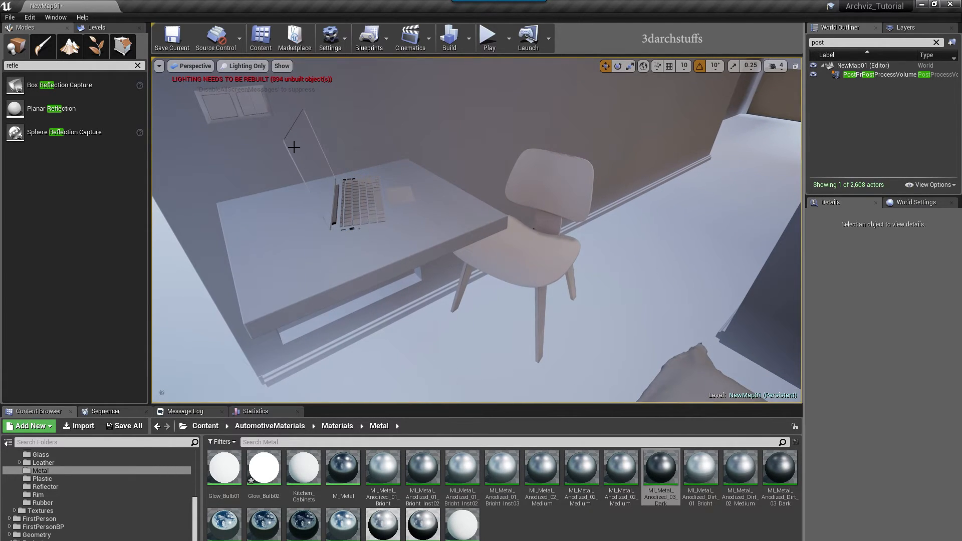
key(ctrl+z)
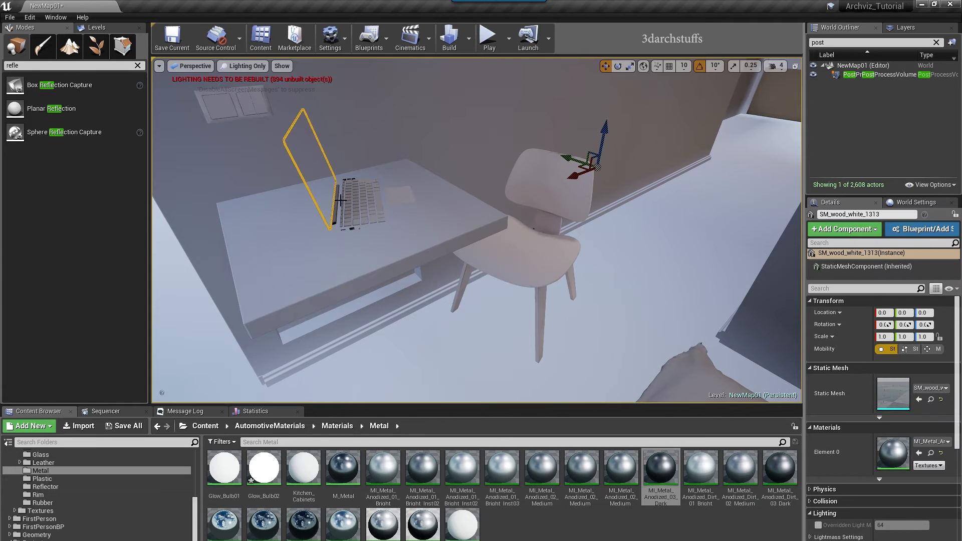
ctrl+click(489, 239)
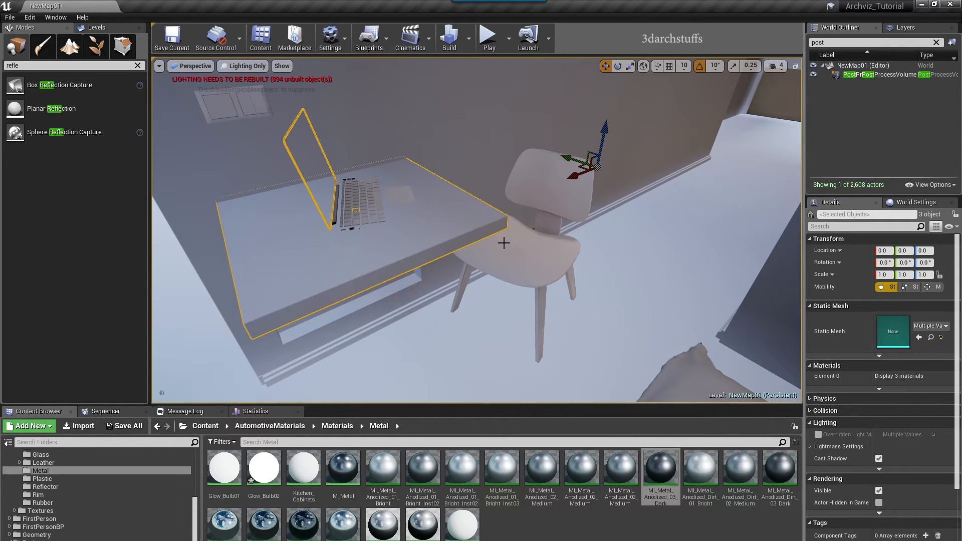
ctrl+drag(463, 235, 468, 234)
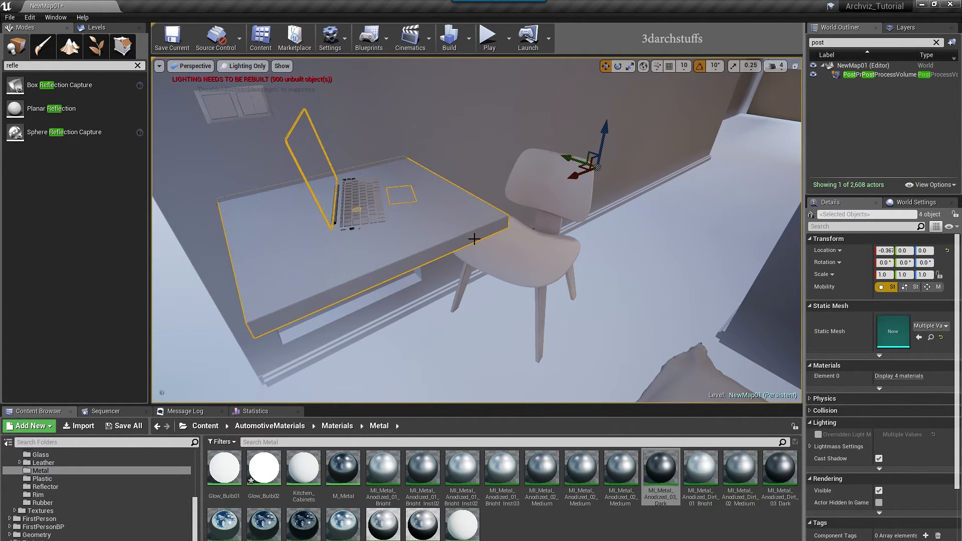
key(ctrl+z)
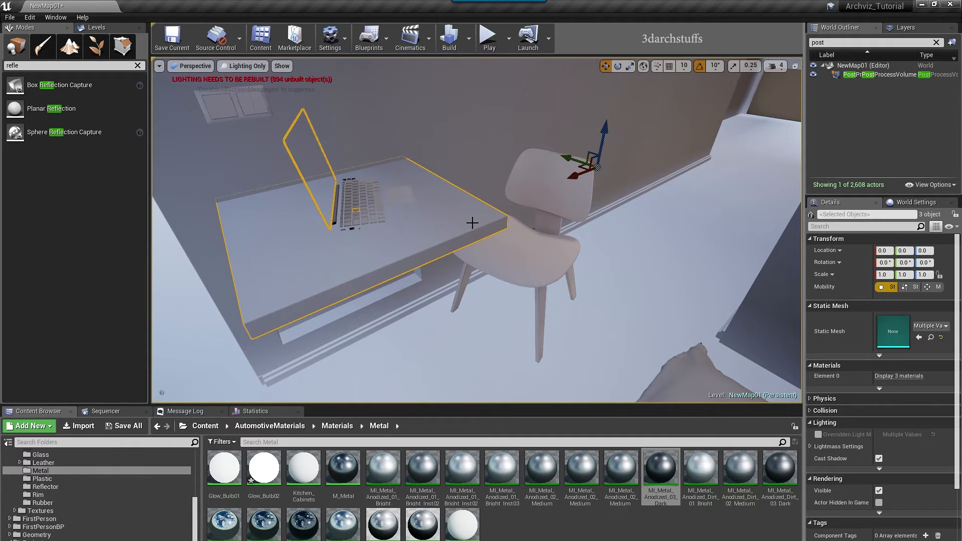
ctrl+click(440, 211)
Set the overridden lightmap resolution of the laptop's screen frame, small keyboard piece and touchpad to 256.
ctrl+click(404, 196)
click(817, 434)
click(898, 435)
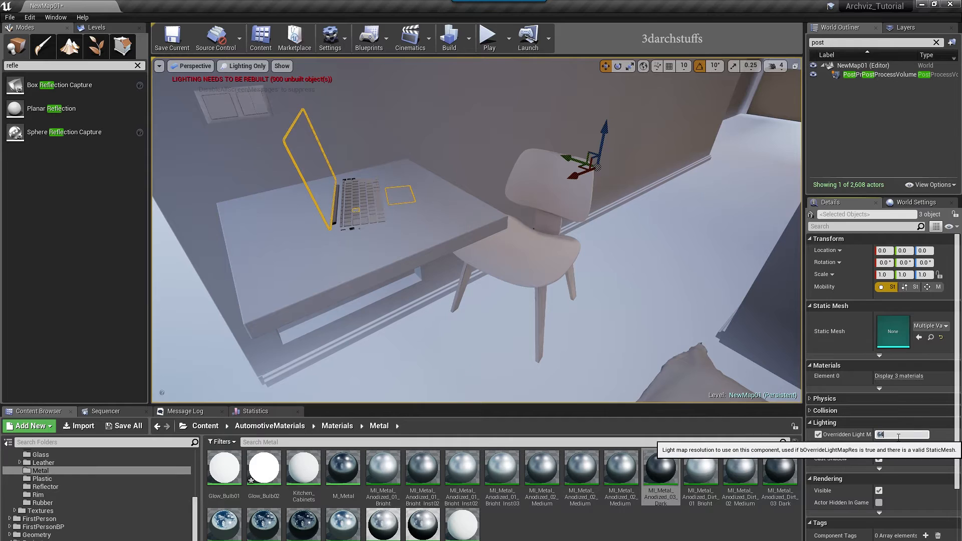
key(Return)
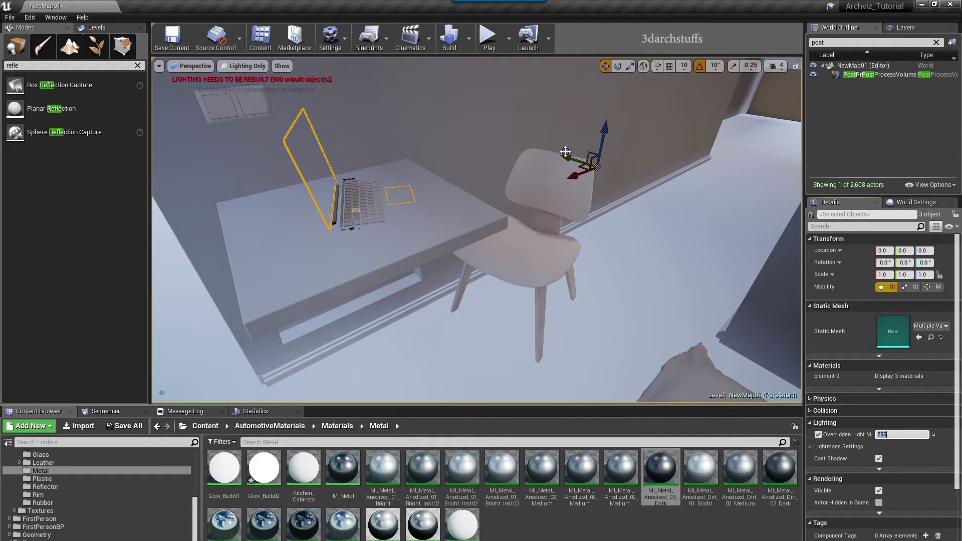
Override the lightmap resolution of the desk chair's backrest, seat, support and leg parts, and clear the selection.
click(548, 197)
ctrl+click(553, 256)
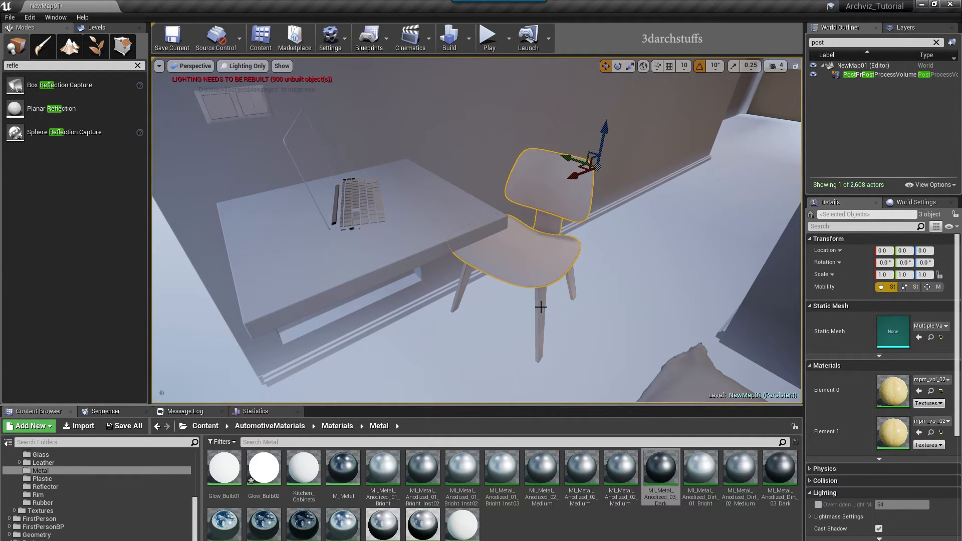
right_drag(592, 331, 609, 293)
middle_drag(592, 331, 592, 383)
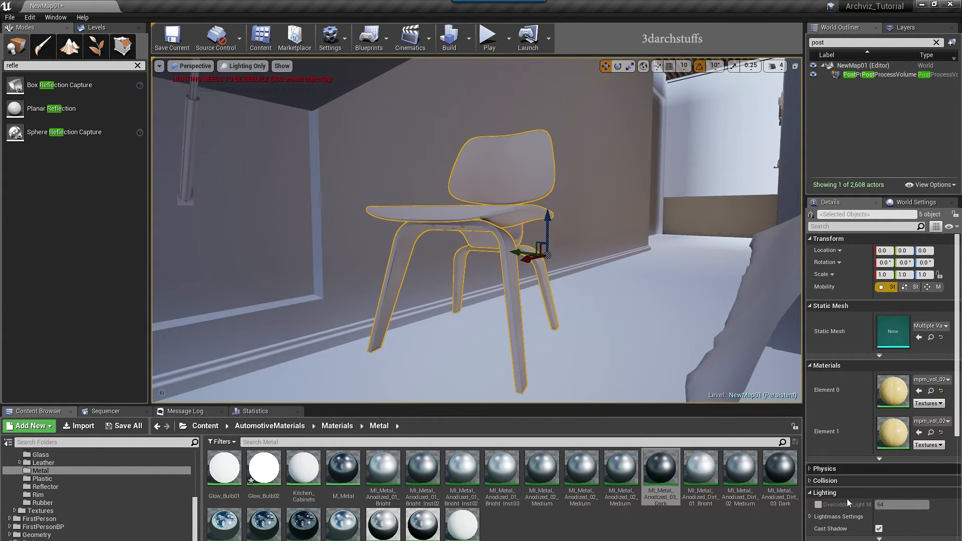
click(818, 505)
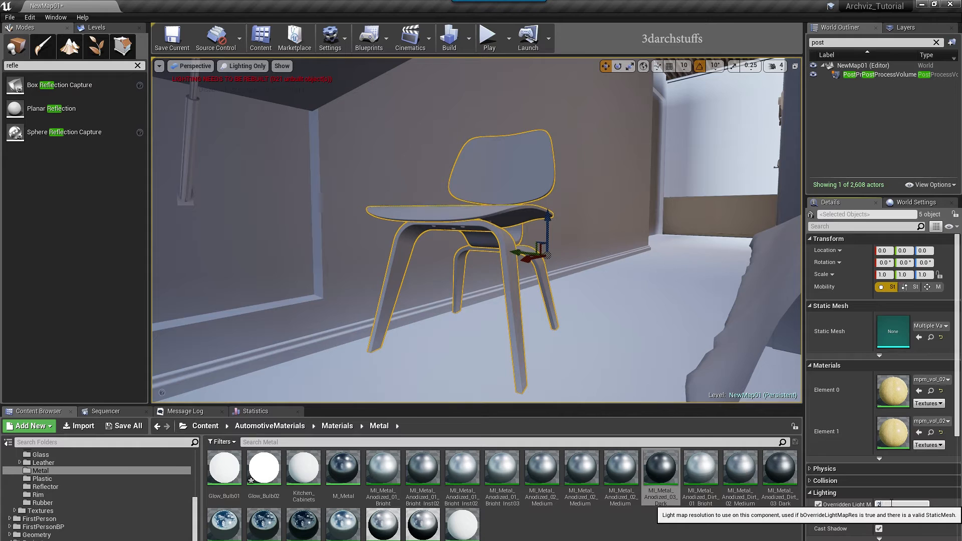
right_drag(670, 291, 541, 281)
key(Escape)
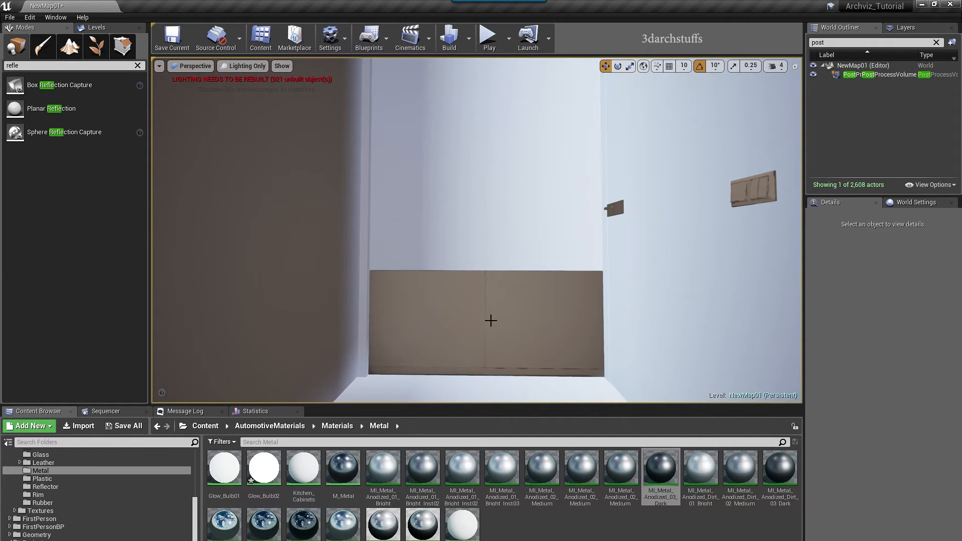
Set the overridden lightmap resolution of the two low brown cabinet fronts and the strip below them to 256.
click(445, 373)
ctrl+click(475, 377)
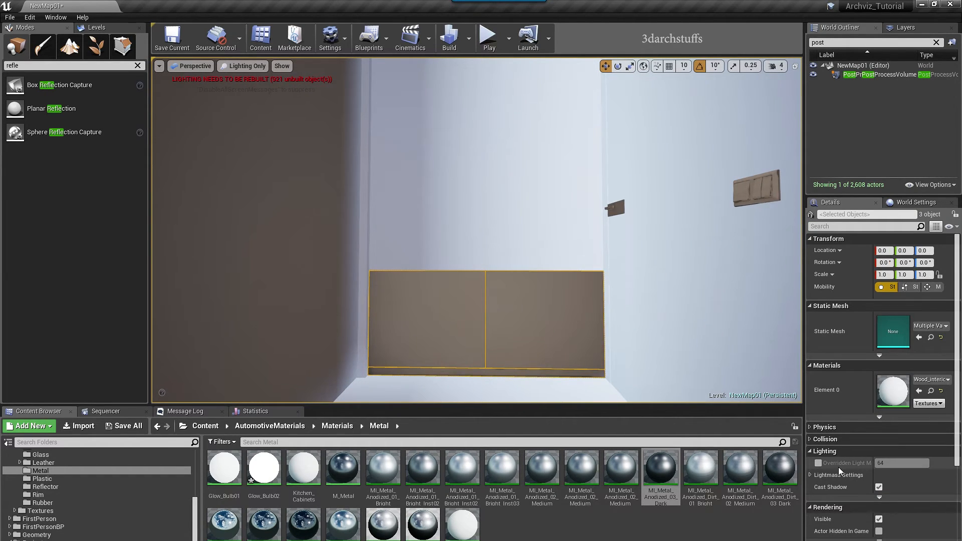
click(817, 463)
click(893, 463)
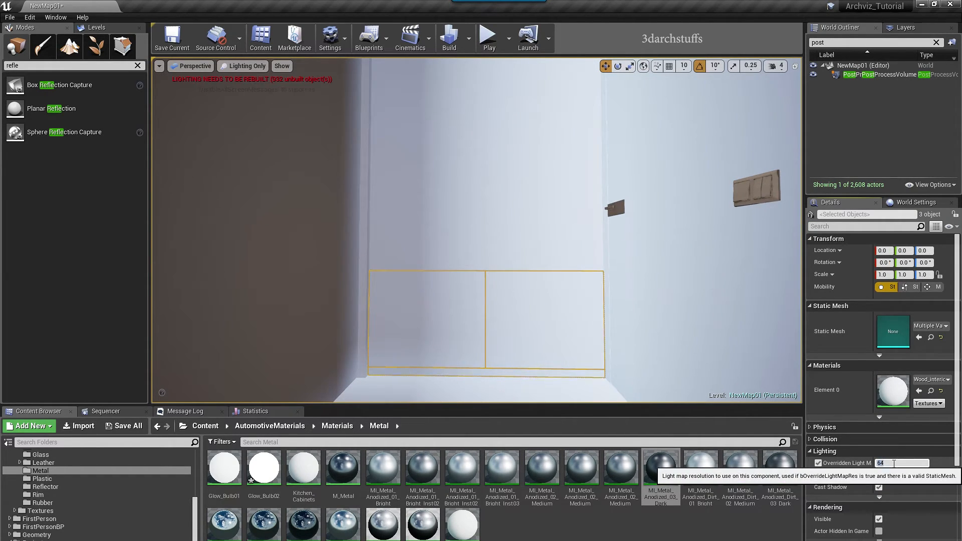
Override the lightmap resolution of the wall switch plate and the small fitting beside it near the corner.
right_drag(751, 277, 794, 266)
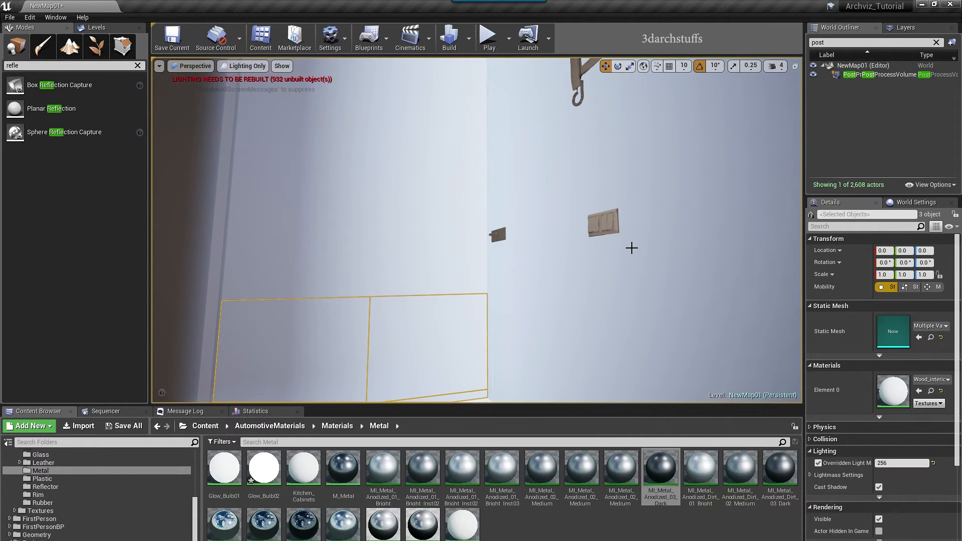
click(599, 221)
ctrl+click(498, 233)
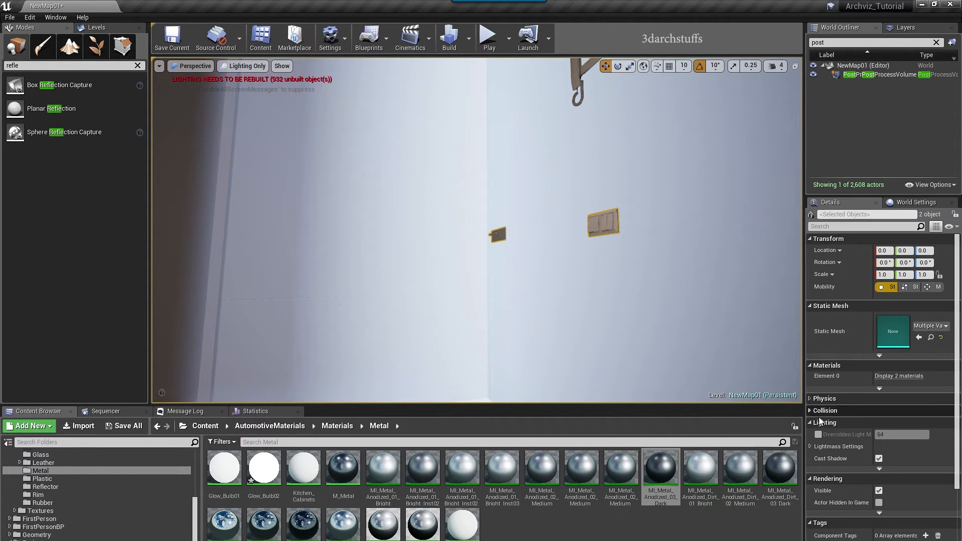
click(818, 436)
click(890, 434)
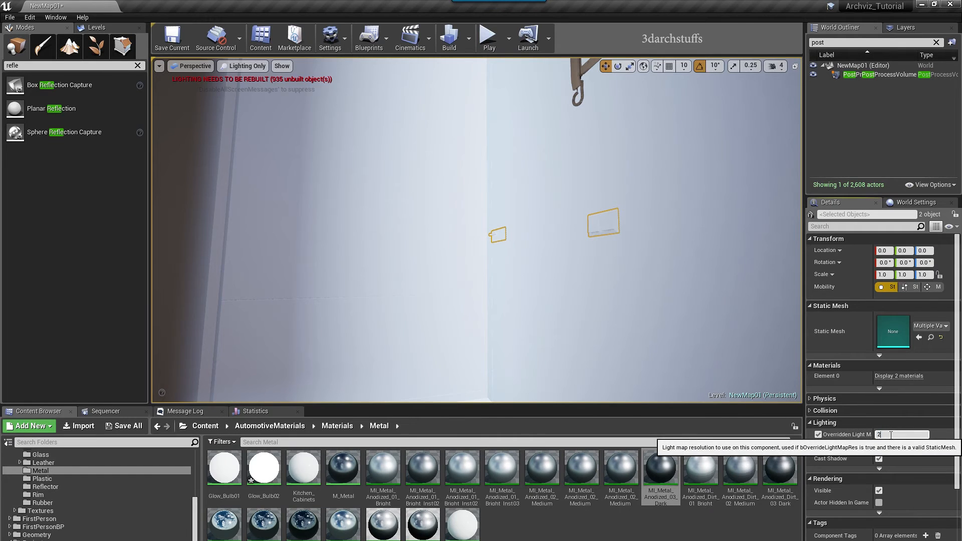
Set the overridden lightmap resolution of the kitchen's coffee pot, bread loaf and bread slices to 256.
right_drag(584, 380, 584, 380)
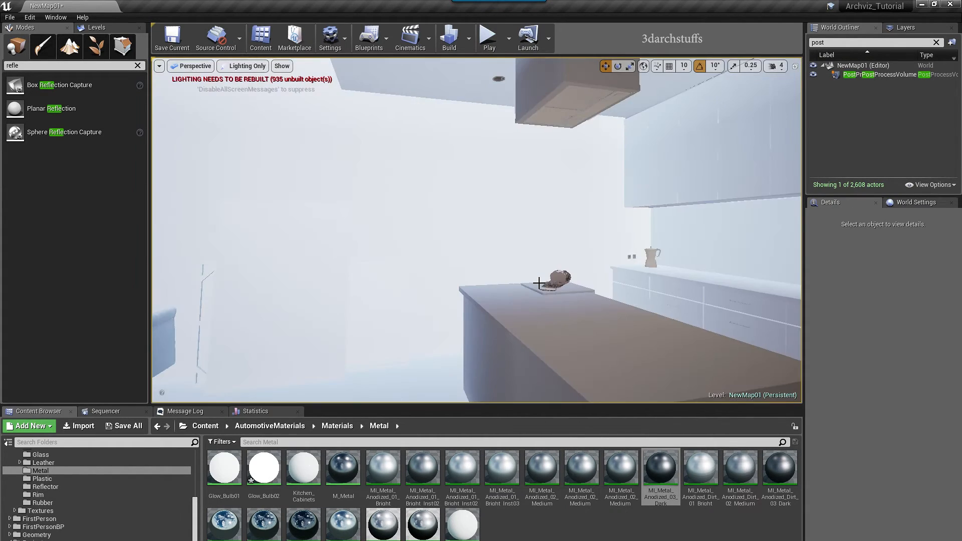
right_drag(575, 269, 630, 272)
click(545, 230)
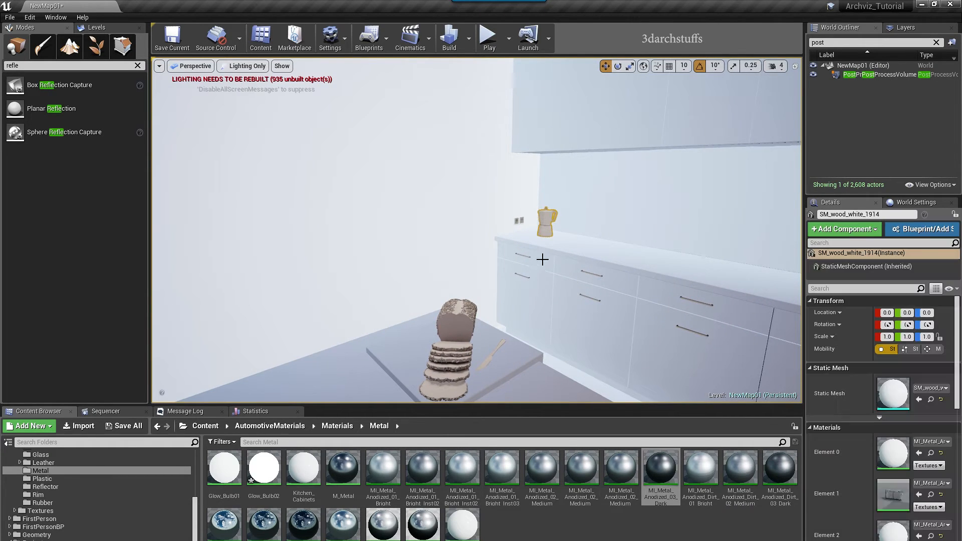
ctrl+click(458, 333)
ctrl+click(449, 377)
key(f)
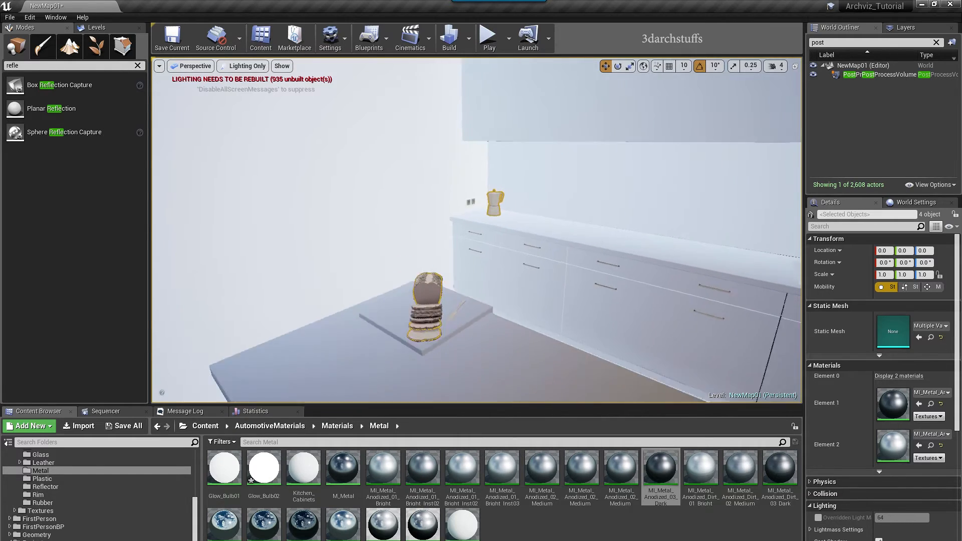
alt+drag(529, 336, 552, 308)
ctrl+click(554, 366)
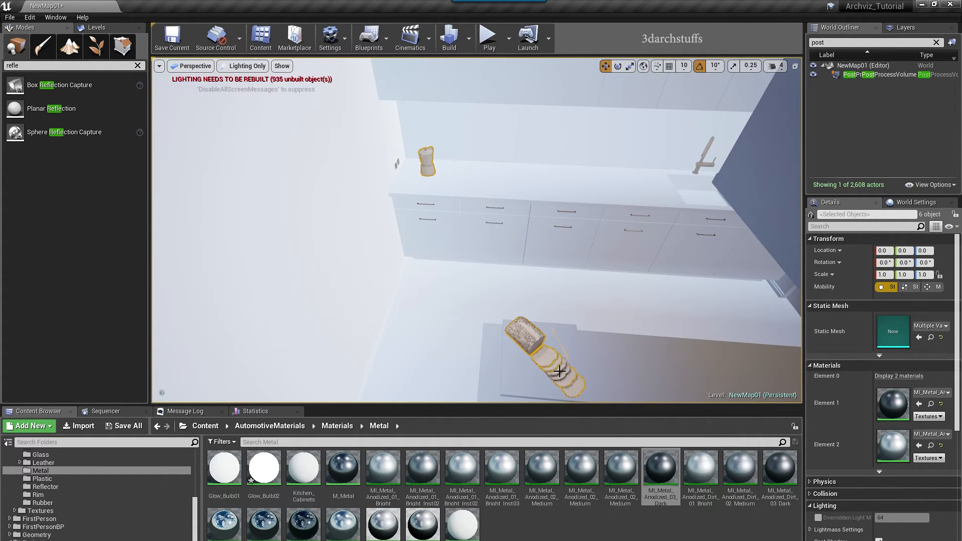
ctrl+click(579, 379)
click(817, 518)
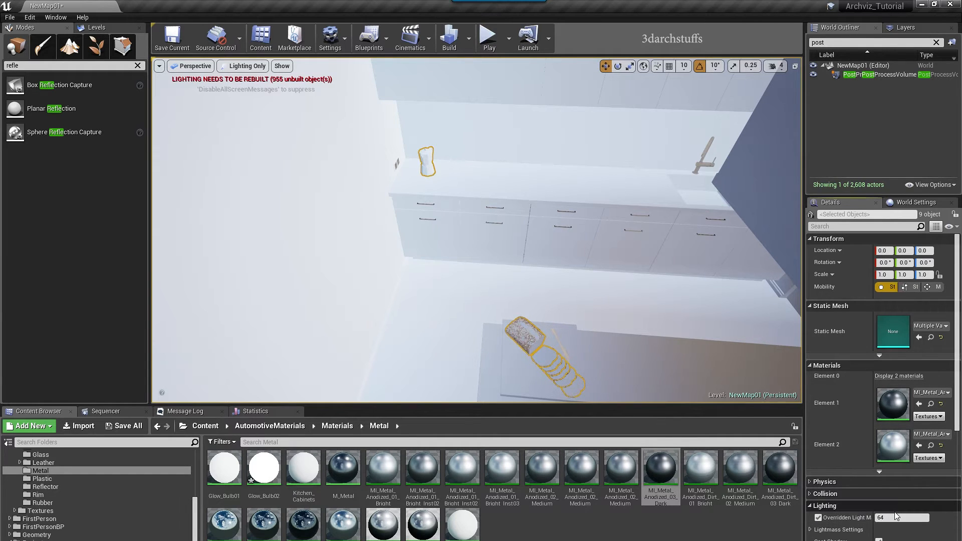
click(896, 517)
Override the lightmap resolution of the paper bag beside the kitchen sink and clear the selection.
right_drag(645, 280, 625, 219)
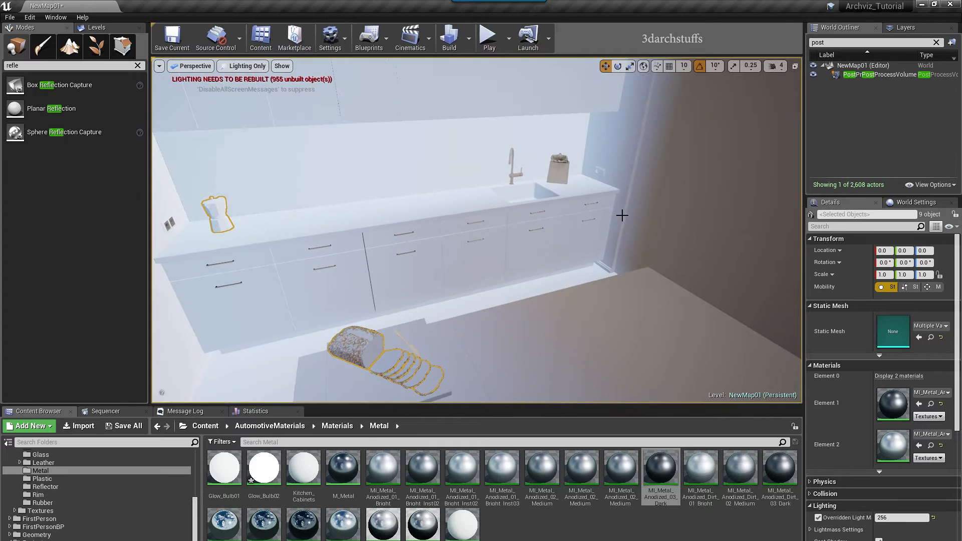
click(570, 170)
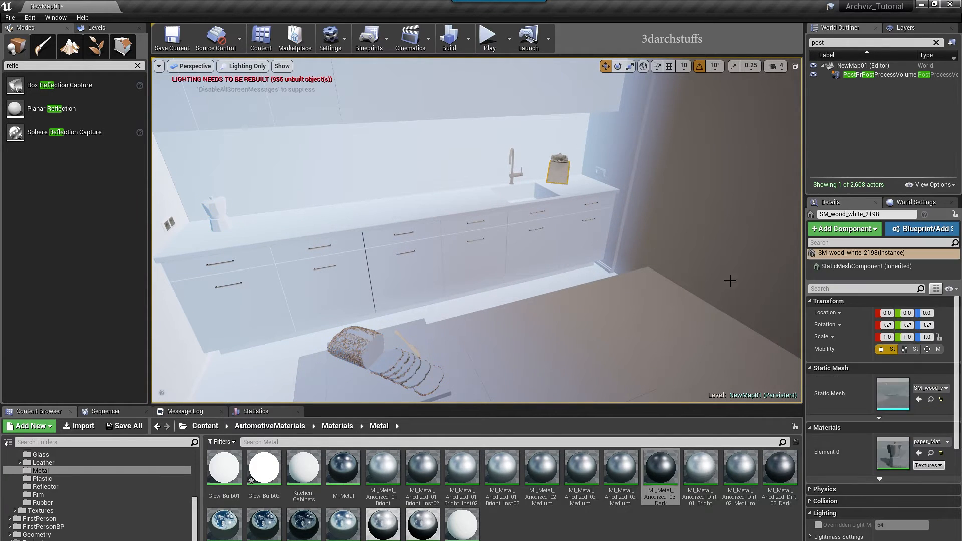
click(818, 525)
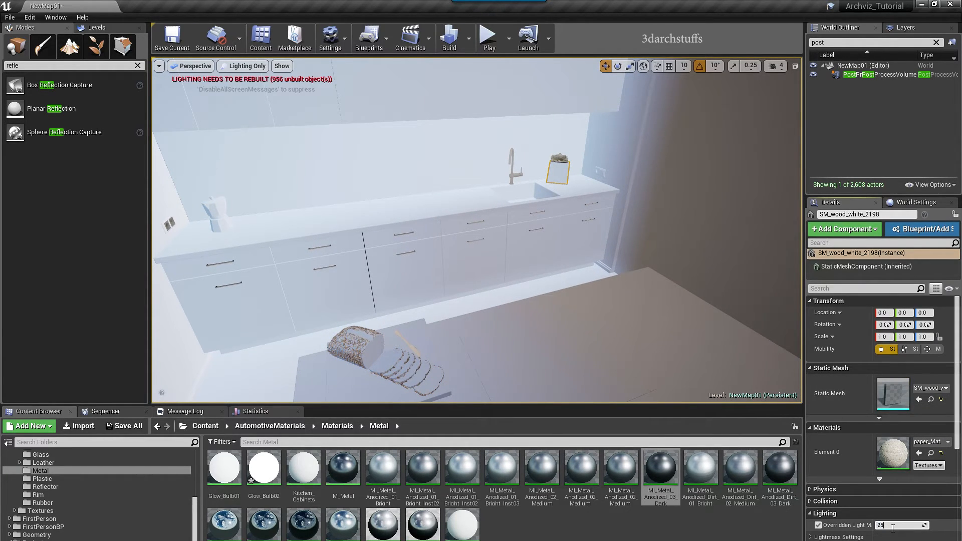
right_drag(467, 286, 591, 201)
key(Escape)
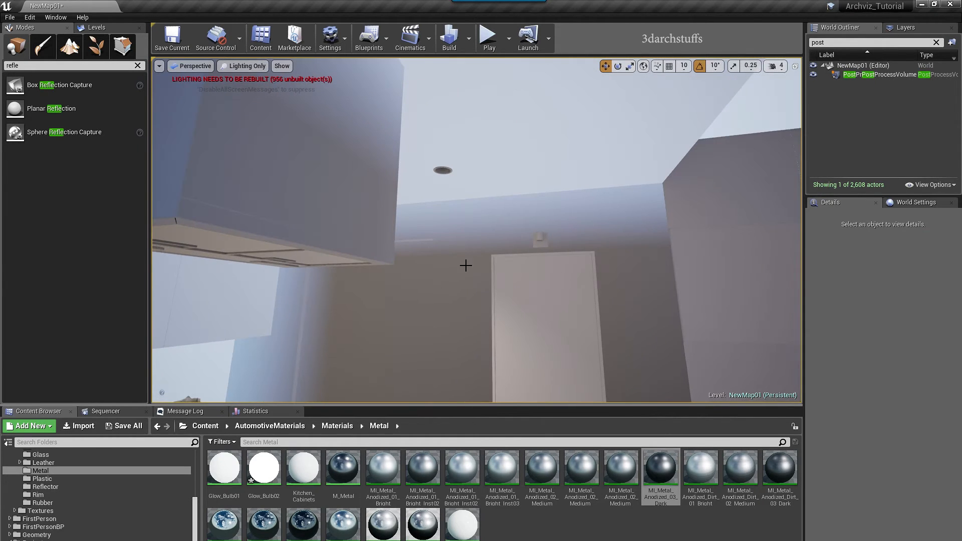
Inspect the underside of the ceiling-mounted range hood in the kitchen.
right_drag(462, 268, 371, 286)
mouse_move(528, 250)
right_down()
mouse_move(590, 235)
mouse_move(528, 250)
right_up()
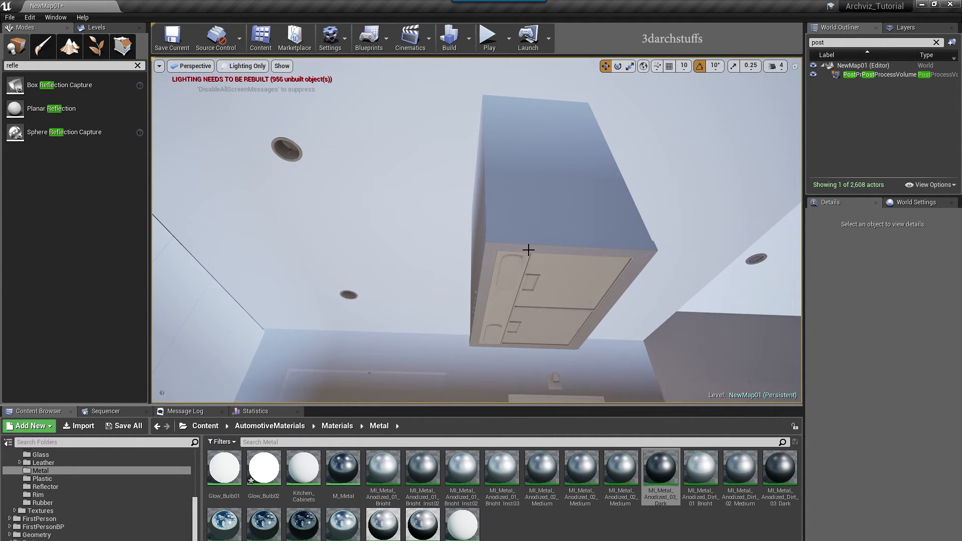
click(564, 281)
right_drag(603, 285, 772, 360)
key(Escape)
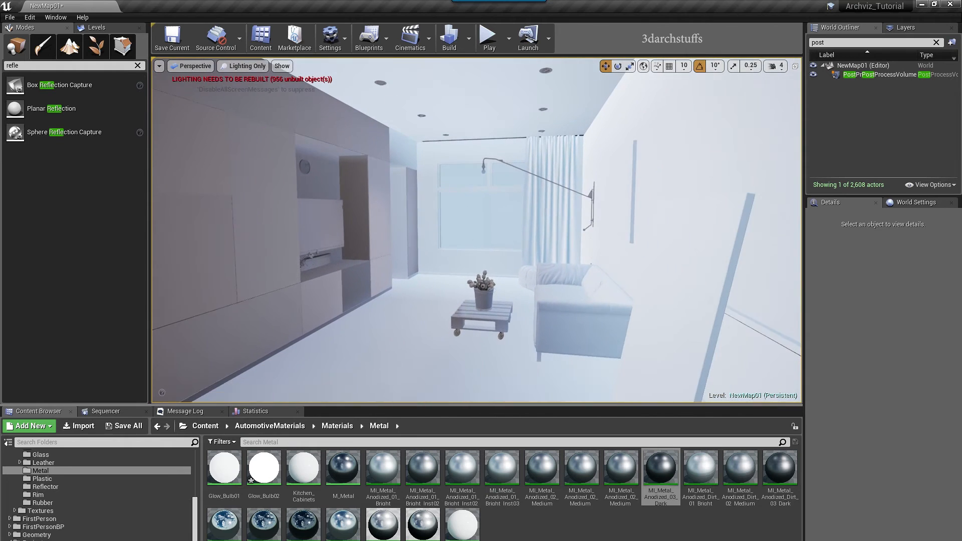
Override the lightmap resolution of the television's screen and frame in the living room wall unit.
scroll(507, 239, up, 6)
right_drag(506, 239, 360, 243)
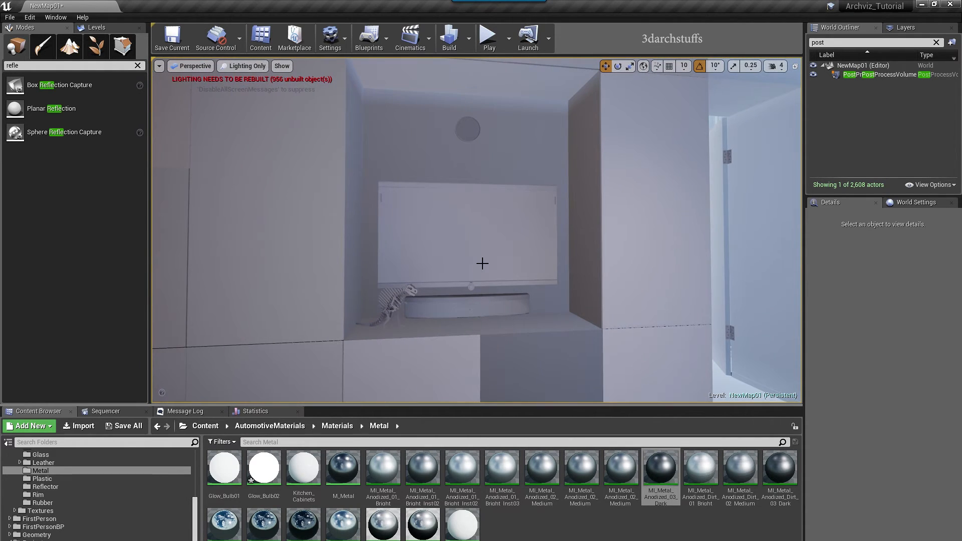
click(485, 248)
ctrl+click(540, 282)
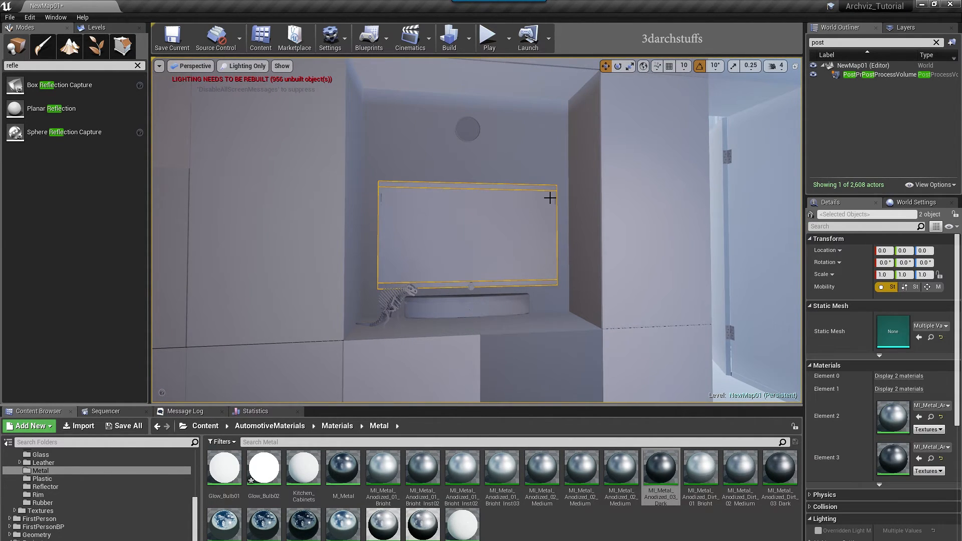
click(892, 531)
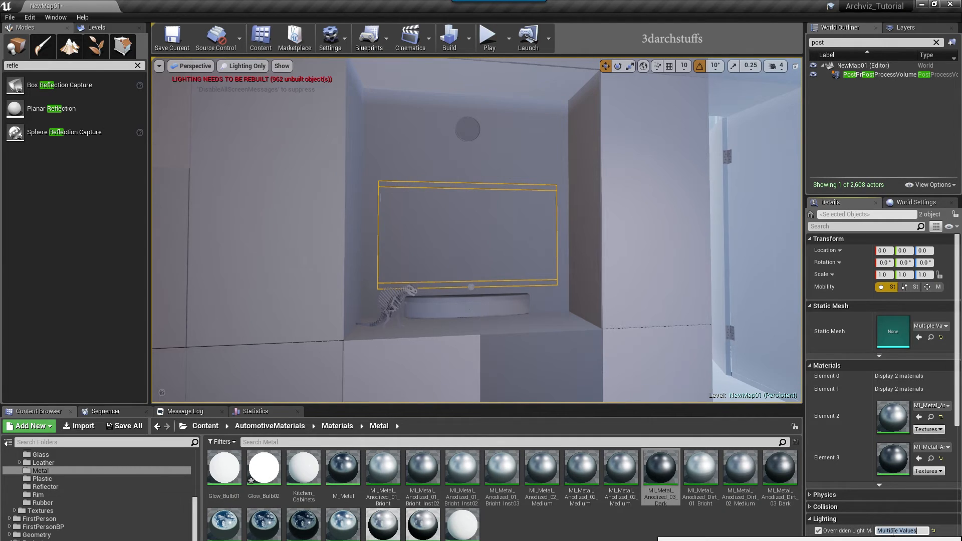
key(Return)
Check the lightmap override of the shelf below the television.
right_drag(529, 295, 545, 331)
click(515, 240)
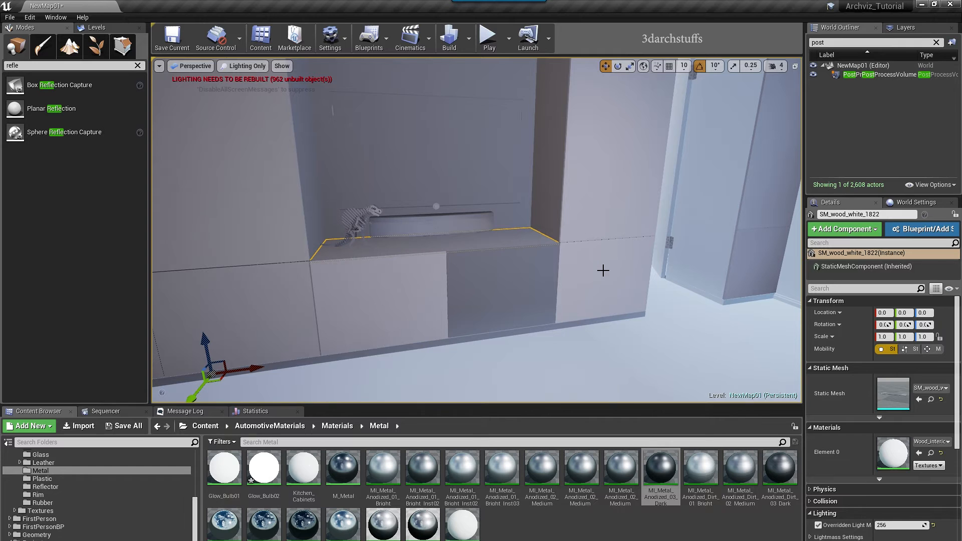
key(Escape)
Set the overridden lightmap resolution of the living room's ceiling curtain recess above the window to 256.
right_drag(624, 283, 581, 215)
scroll(635, 269, up, 5)
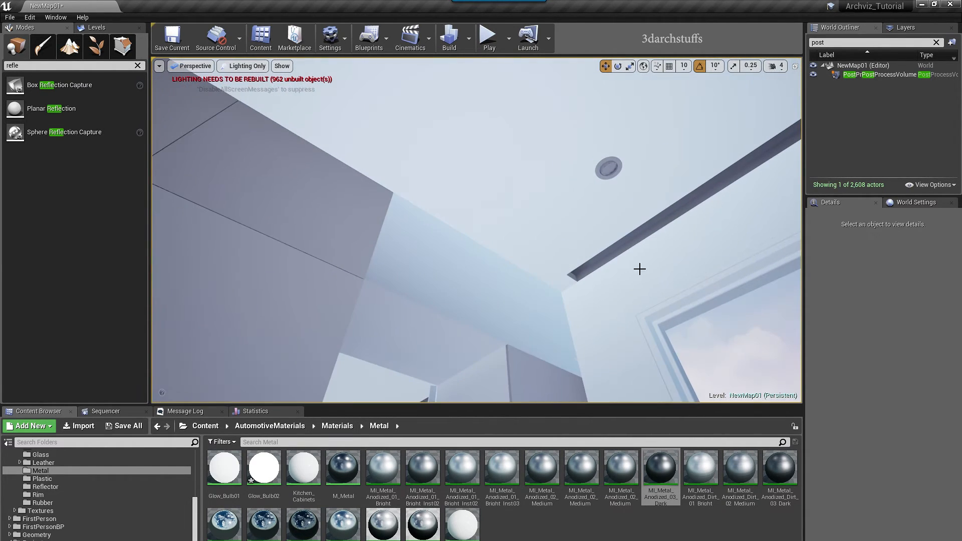
click(633, 239)
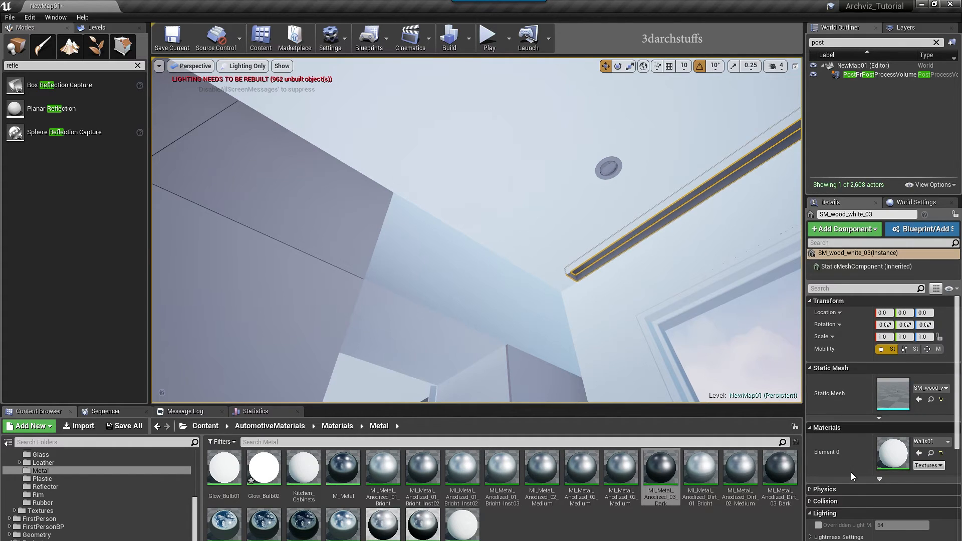
click(818, 525)
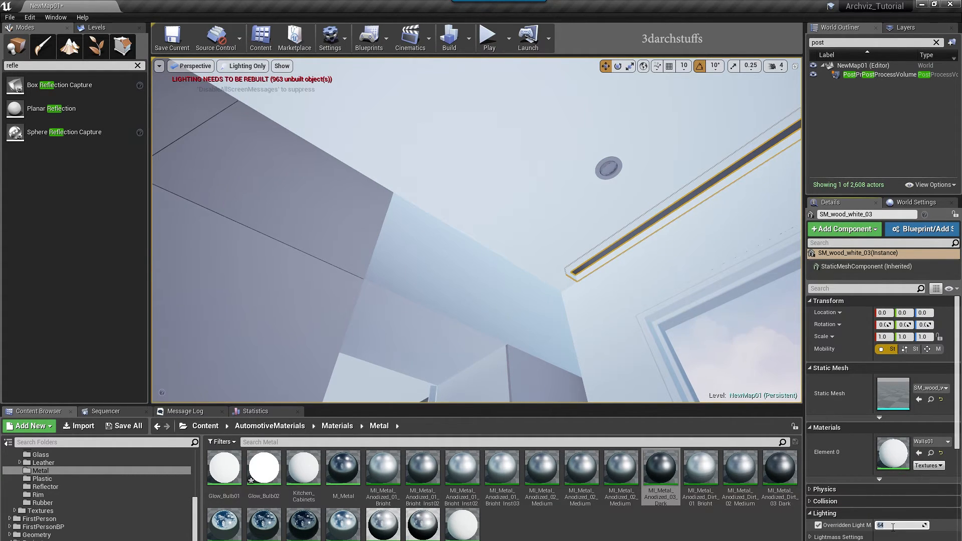
key(Return)
right_drag(656, 316, 646, 321)
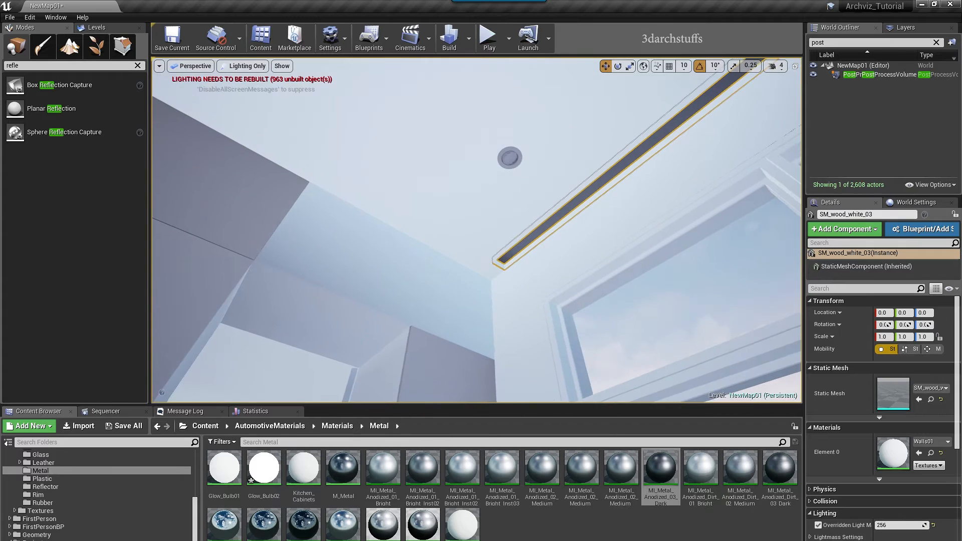
Set the overridden lightmap resolution of the Walls01 mesh SM_wood_white_2120 to 256 and clear the selection.
click(537, 233)
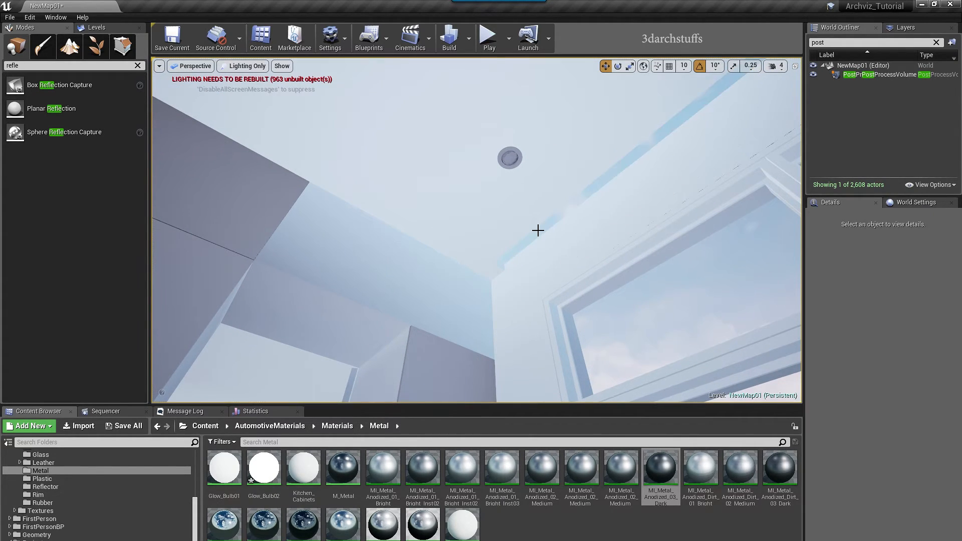
right_drag(581, 298, 621, 296)
click(817, 525)
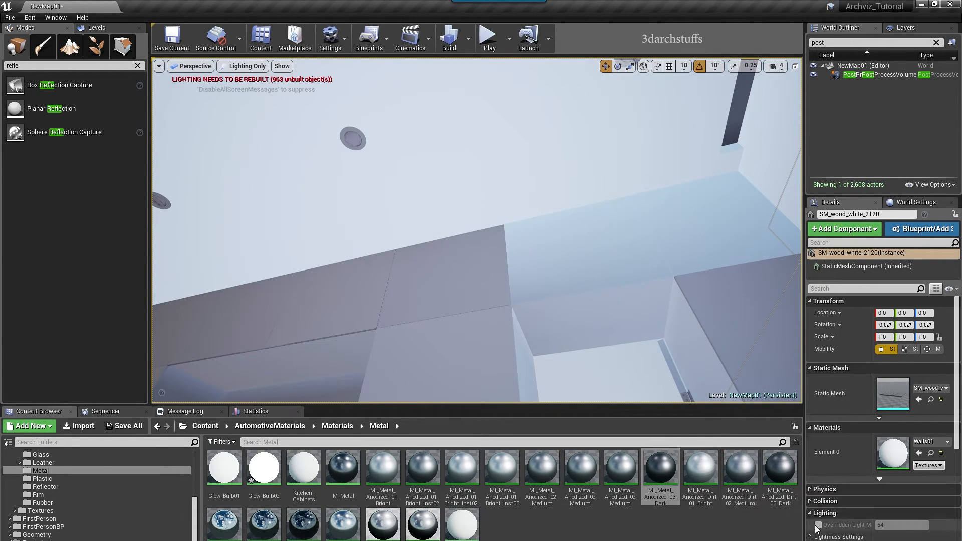
click(899, 524)
text(2)
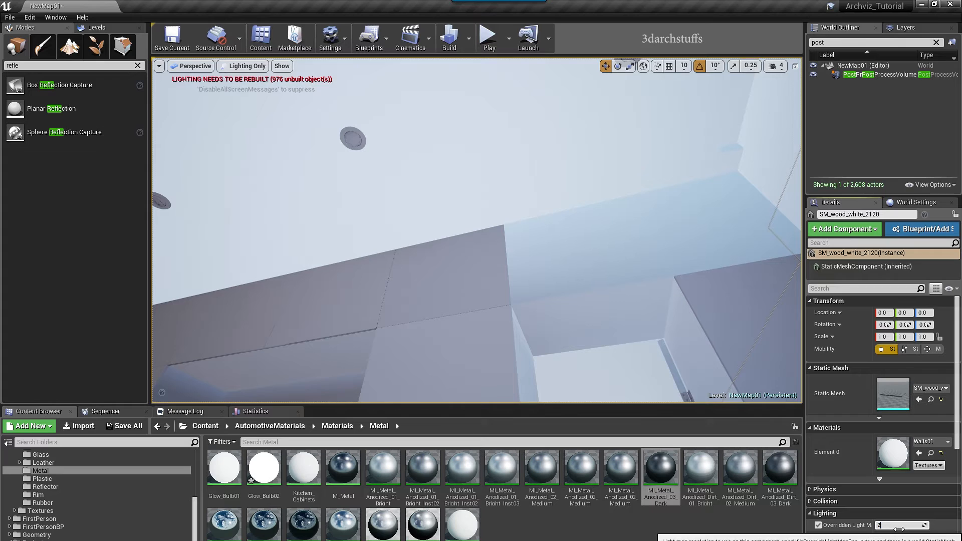
key(Return)
right_drag(580, 249, 593, 320)
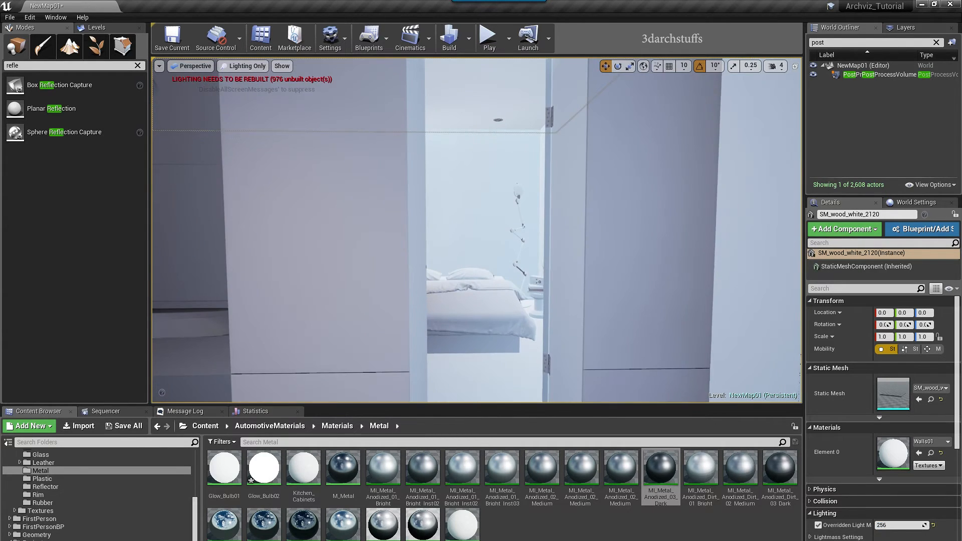
key(Escape)
Set the overridden lightmap resolution of the bedroom's ceiling curtain recess above the window to 256.
right_drag(571, 234, 523, 254)
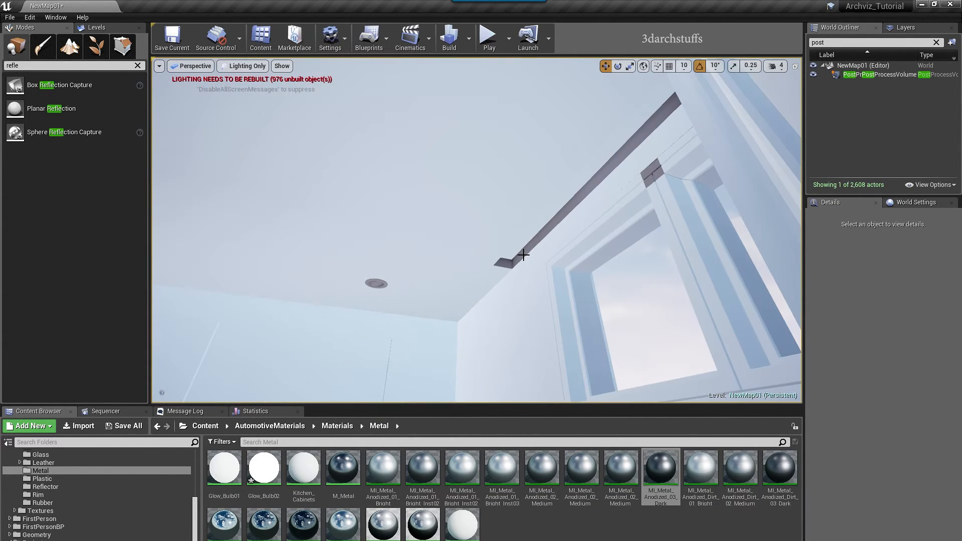
click(535, 243)
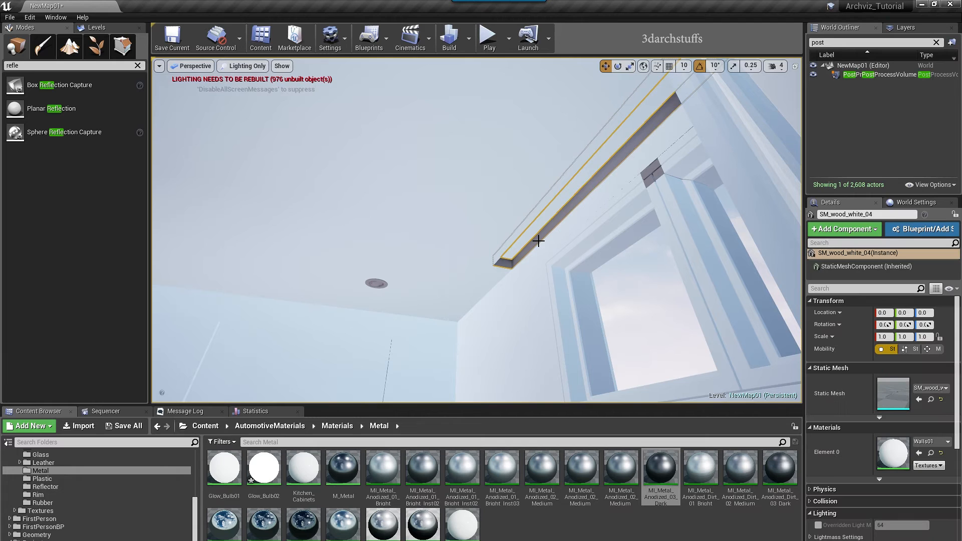
click(818, 525)
click(888, 526)
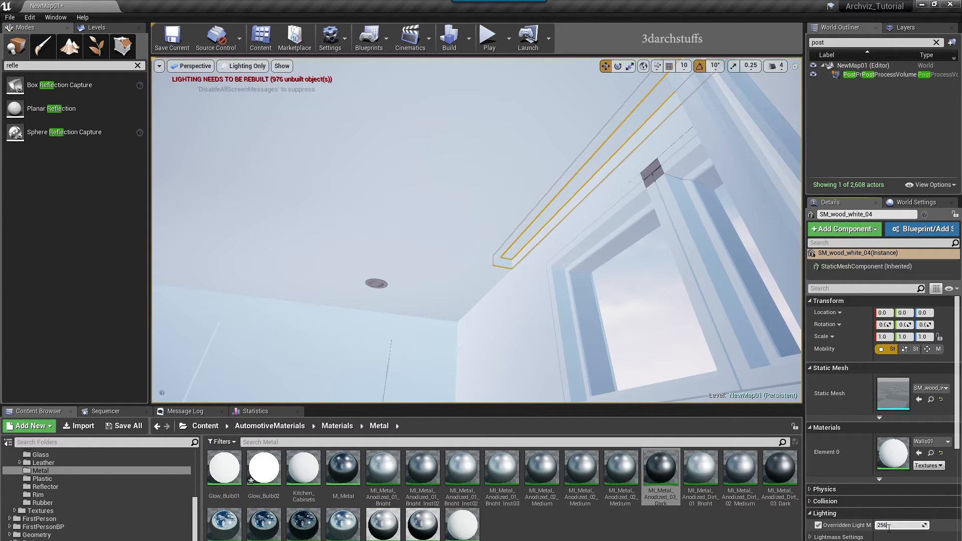
Set the overridden lightmap resolution of the wall panel behind the wooden slats to 256.
right_drag(646, 300, 561, 350)
key(Escape)
right_drag(480, 185, 541, 171)
click(489, 158)
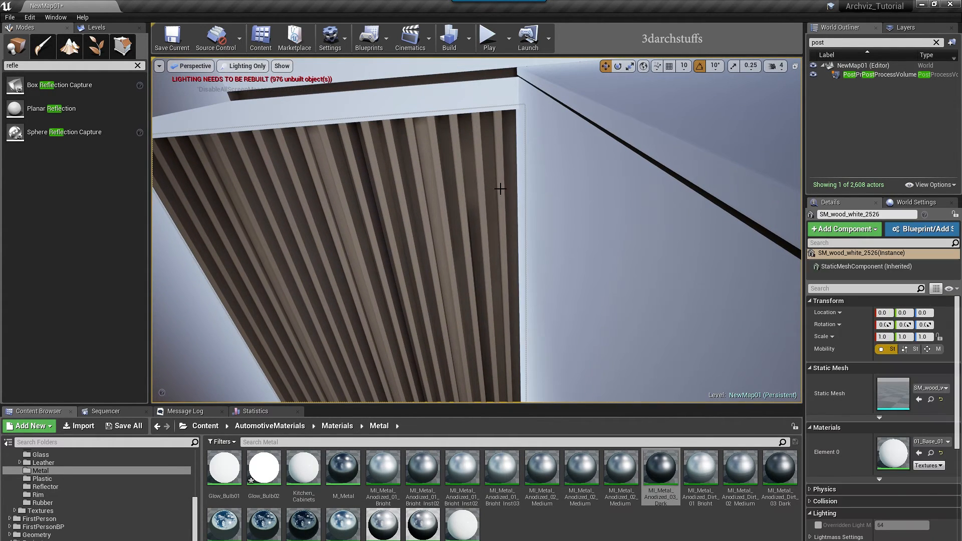
click(818, 525)
click(897, 523)
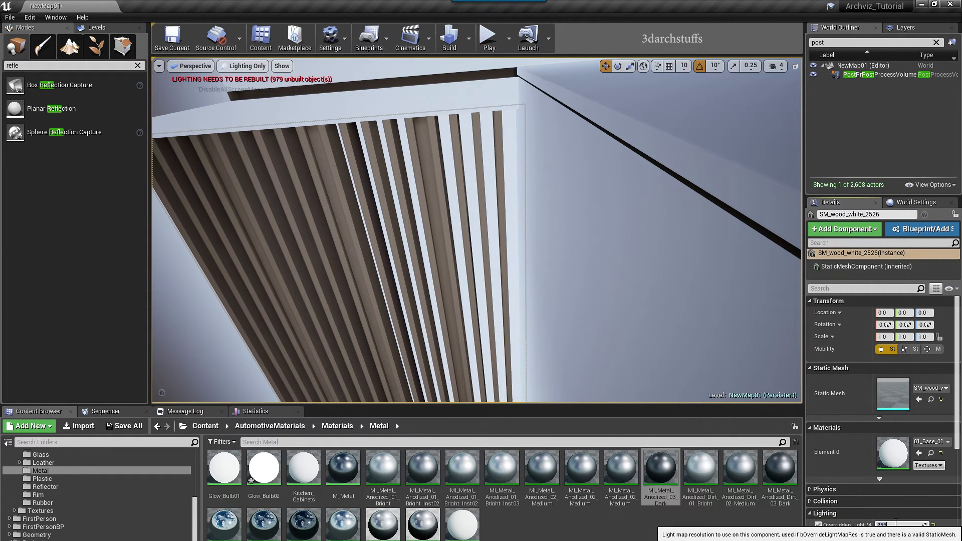
Examine the living room and the kitchen's ceiling and walls in the full-screen viewport for meshes with poor lightmap resolution.
right_drag(566, 311, 546, 261)
right_drag(441, 151, 401, 205)
right_drag(522, 185, 401, 187)
key(1)
key(F11)
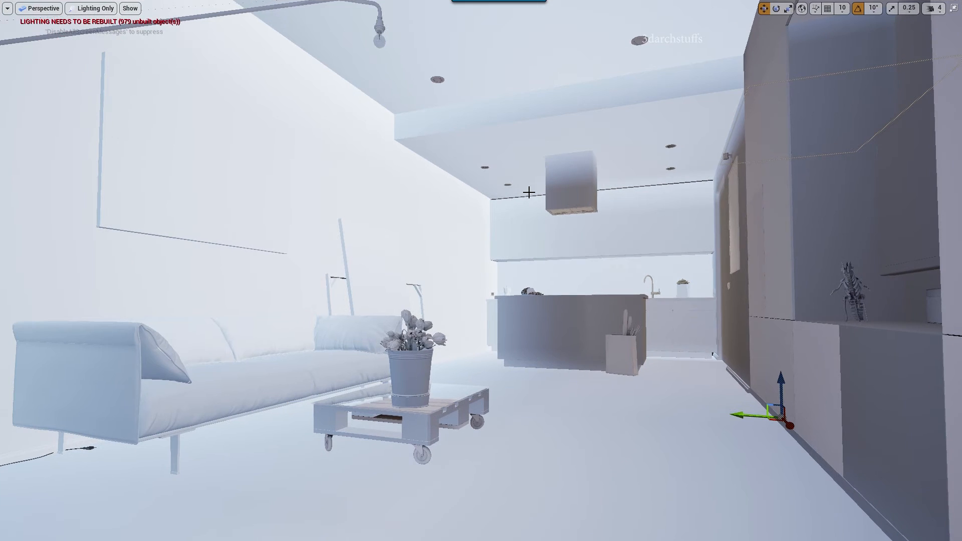
scroll(540, 212, up, 4)
right_drag(571, 196, 604, 180)
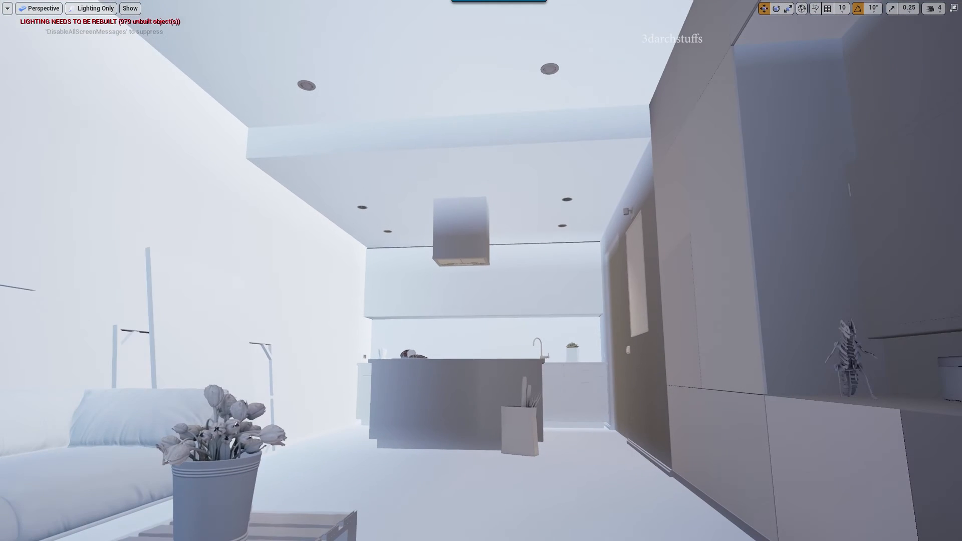
scroll(571, 196, up, 8)
middle_drag(573, 200, 556, 213)
scroll(573, 206, up, 5)
right_drag(573, 215, 824, 212)
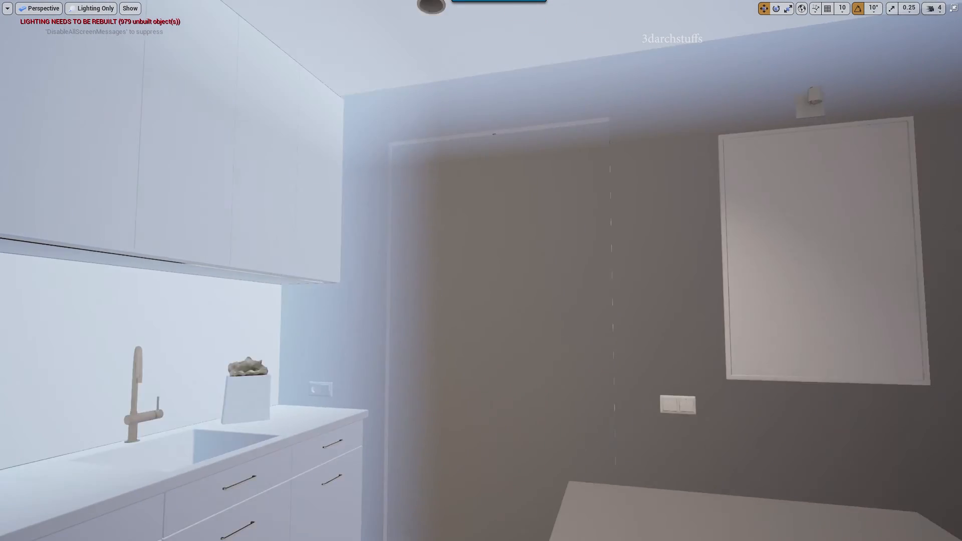
middle_drag(573, 215, 517, 207)
right_drag(531, 264, 476, 240)
middle_drag(531, 264, 599, 276)
scroll(488, 260, up, 5)
right_drag(488, 260, 410, 236)
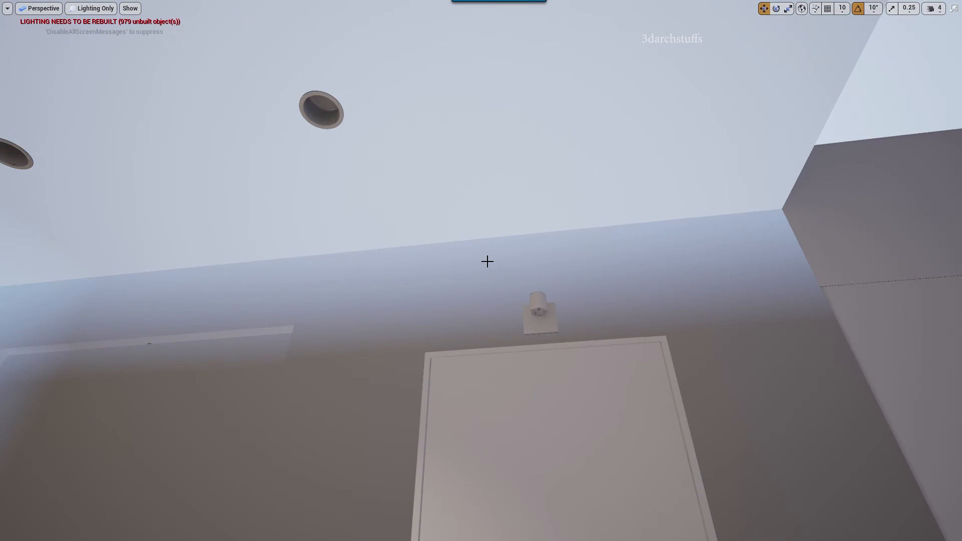
Override the lightmap resolution of the corridor's wall spotlight meshes and clear the selection.
right_drag(603, 335, 796, 368)
scroll(713, 337, down, 5)
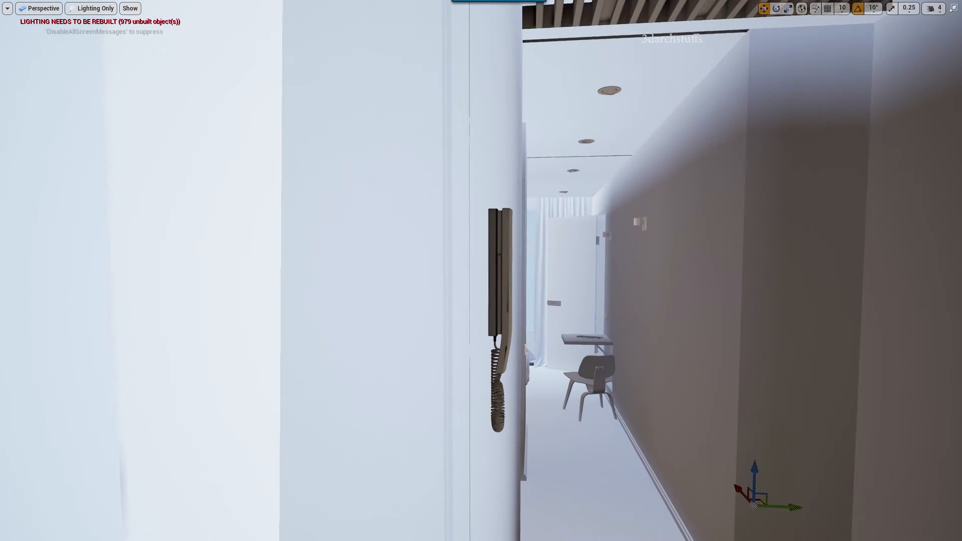
middle_drag(717, 339, 753, 346)
scroll(664, 335, up, 4)
right_drag(664, 335, 684, 301)
scroll(615, 324, up, 3)
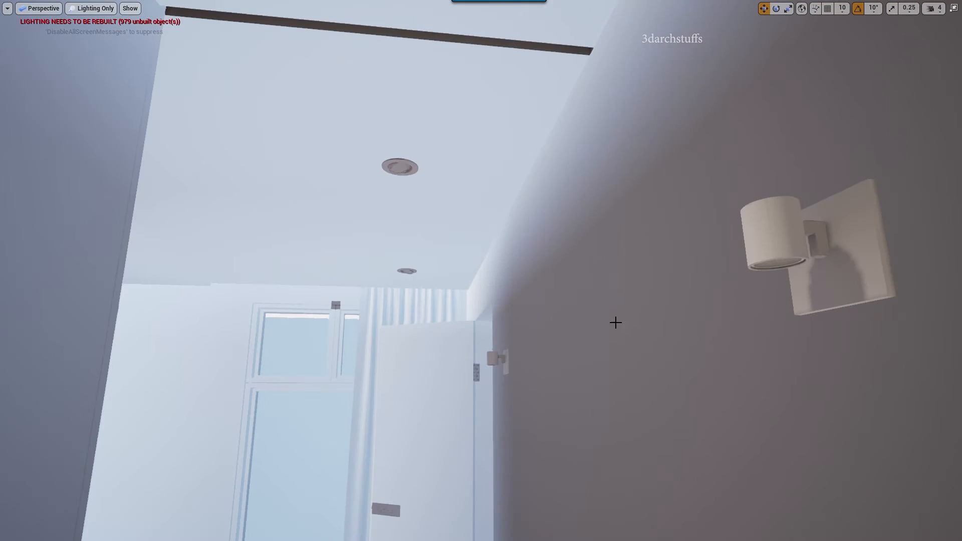
middle_drag(774, 316, 762, 322)
scroll(762, 322, up, 3)
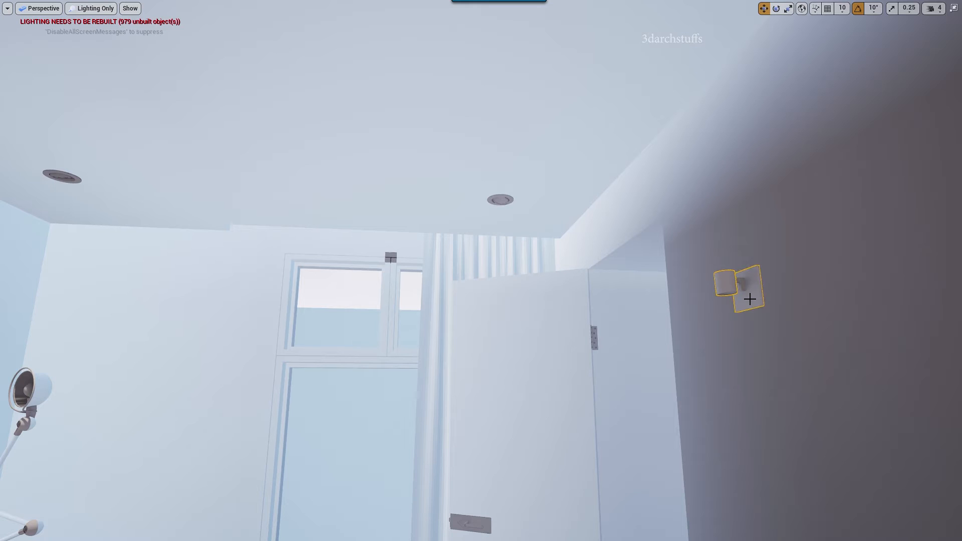
key(F11)
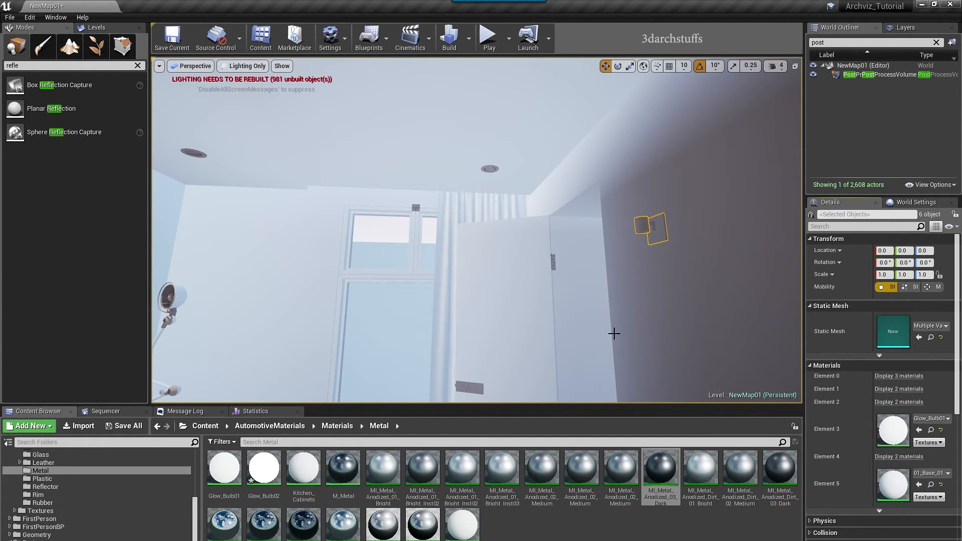
right_drag(620, 339, 660, 347)
key(Escape)
Override the lightmap resolution of the small dark piece at the top of the window, SM_wood_white_2596.
key(F11)
scroll(589, 257, up, 3)
right_drag(589, 258, 490, 227)
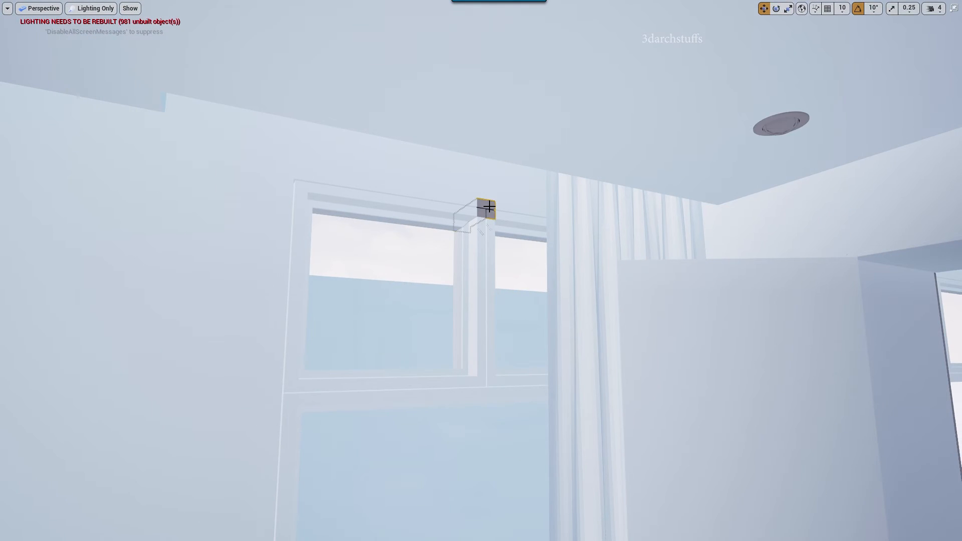
key(F11)
click(818, 525)
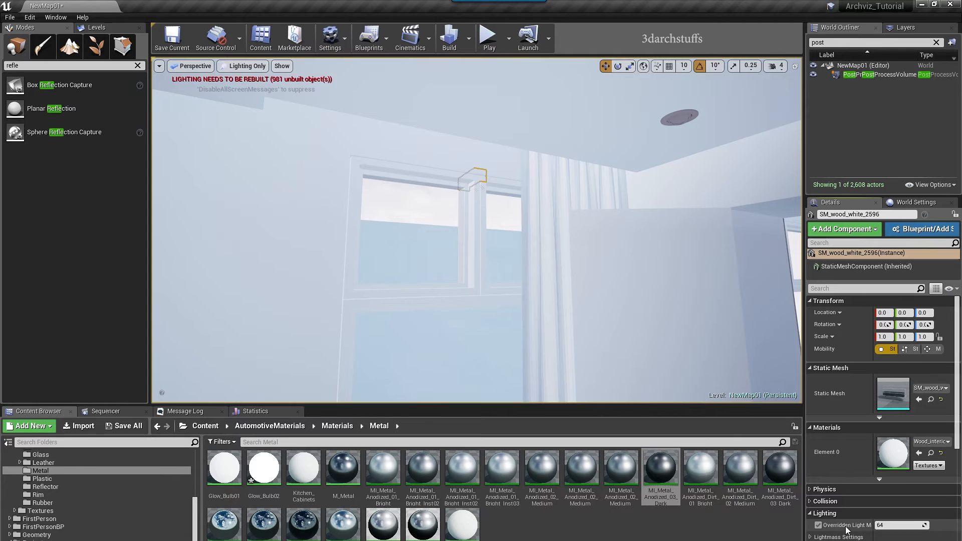
click(892, 524)
Set the overridden lightmap resolution of the double light switch beside the desk to 256.
right_drag(648, 333, 696, 328)
key(F11)
right_drag(608, 292, 608, 230)
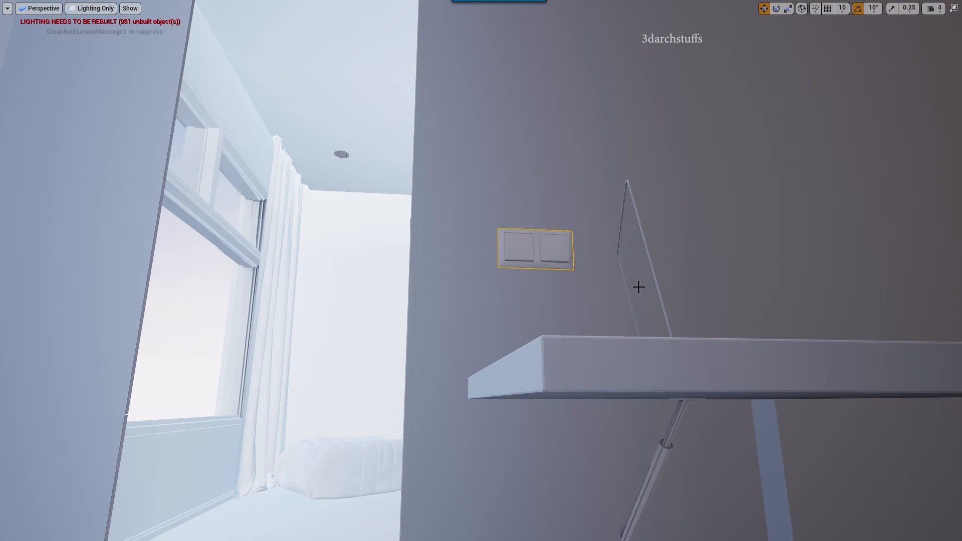
key(F11)
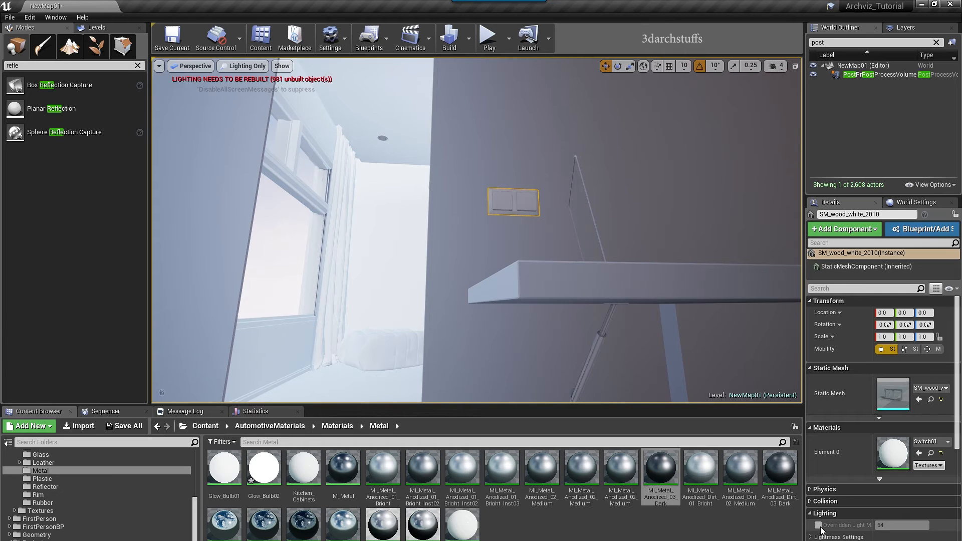
click(899, 527)
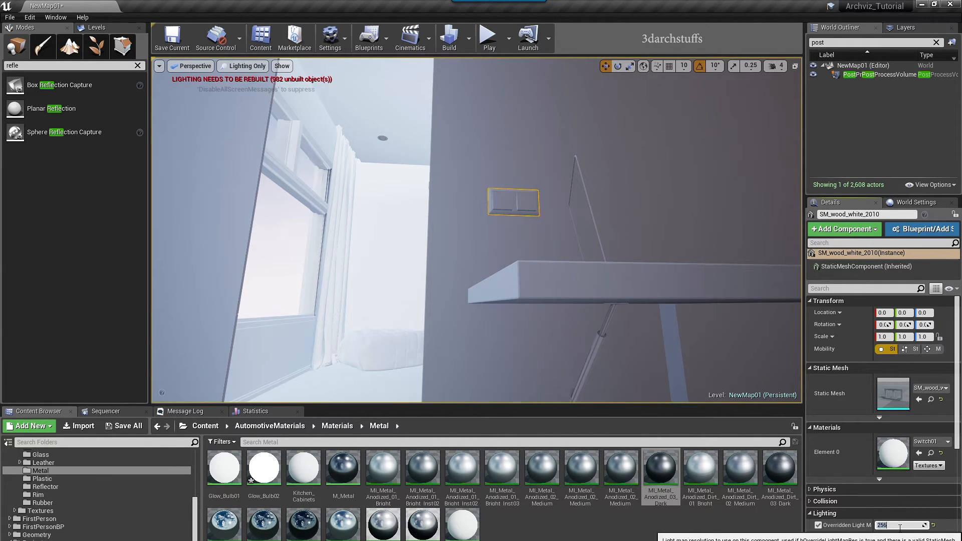
Set the overridden lightmap resolution of the bedside lamp's metal arms and joints to 256 and clear the selection.
right_drag(623, 231, 666, 225)
key(F11)
right_drag(534, 226, 684, 142)
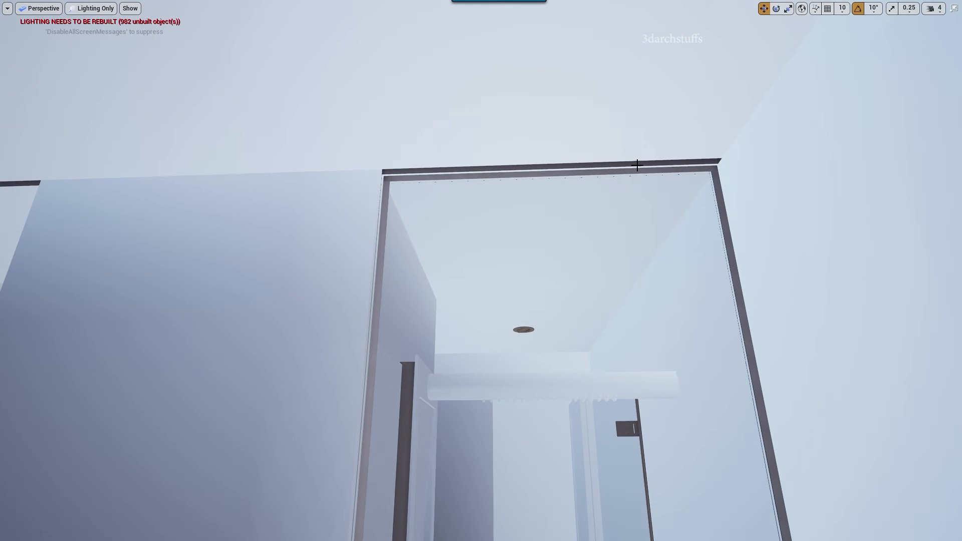
click(625, 236)
right_drag(651, 268, 671, 393)
right_drag(588, 257, 573, 203)
middle_drag(457, 203, 486, 266)
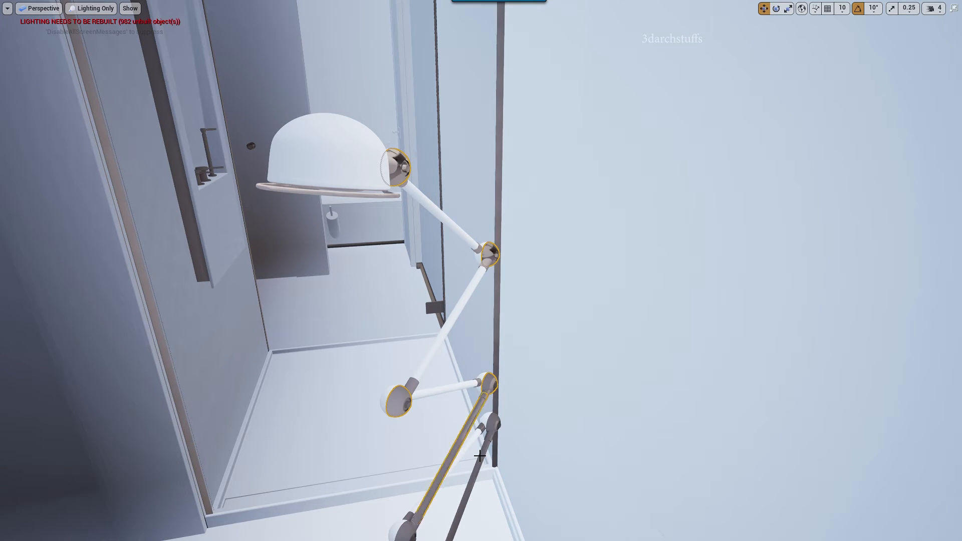
right_drag(592, 395, 571, 432)
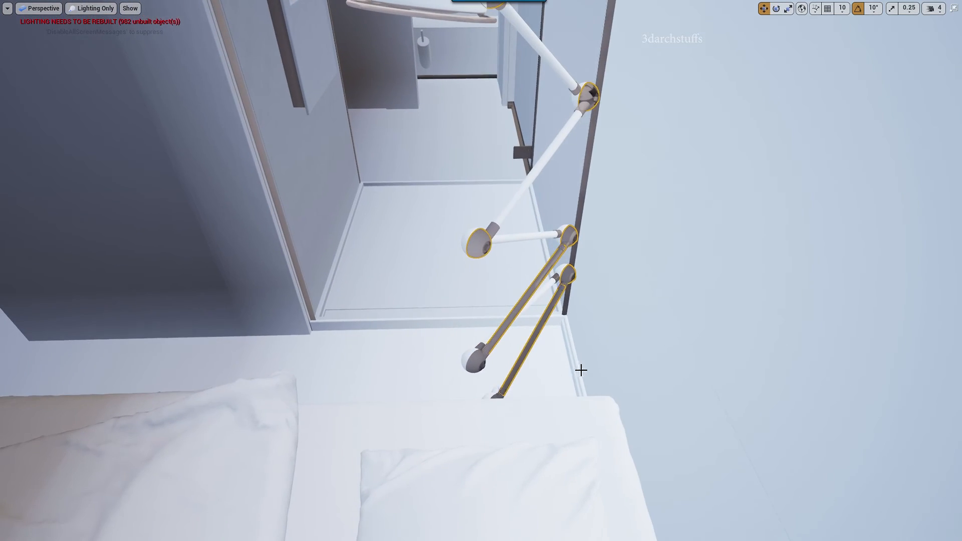
right_drag(578, 370, 583, 390)
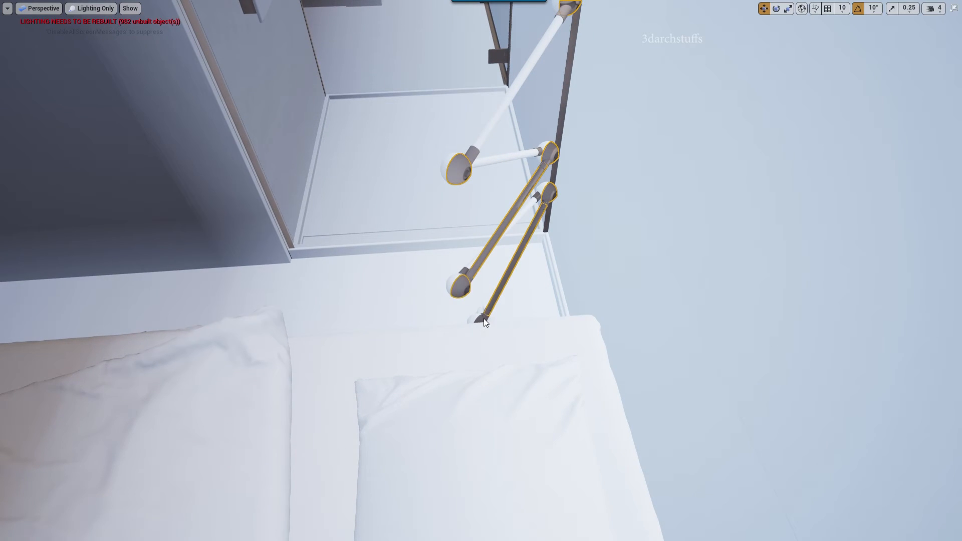
key(F11)
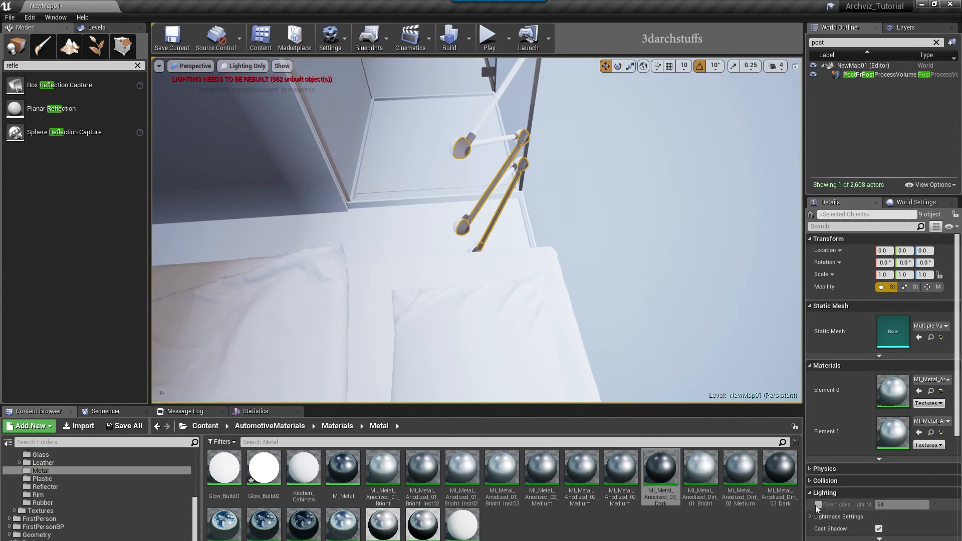
click(900, 505)
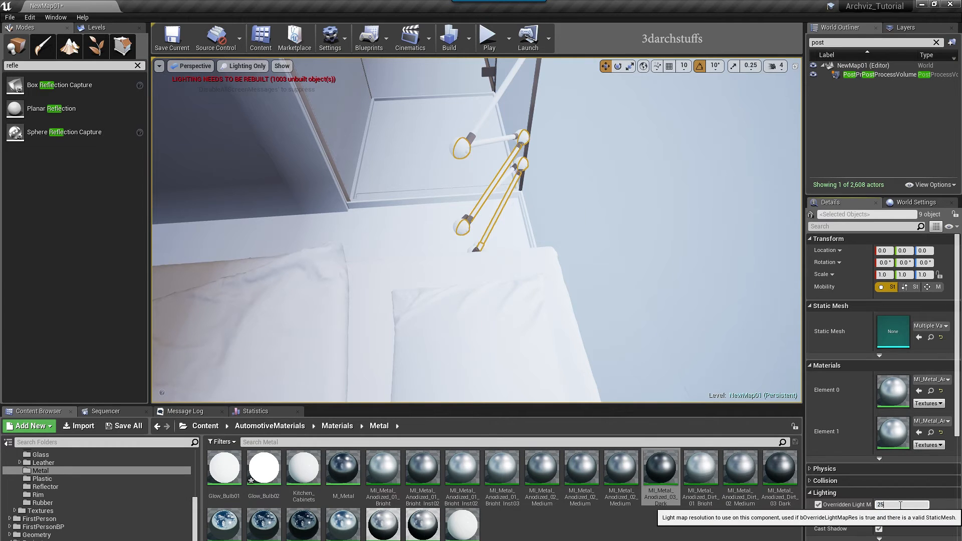
right_drag(640, 322, 281, 301)
key(Escape)
Set the overridden lightmap resolution of the baseboard below the window to 256 and clear the selection.
right_drag(491, 216, 546, 165)
right_drag(405, 292, 396, 315)
click(392, 347)
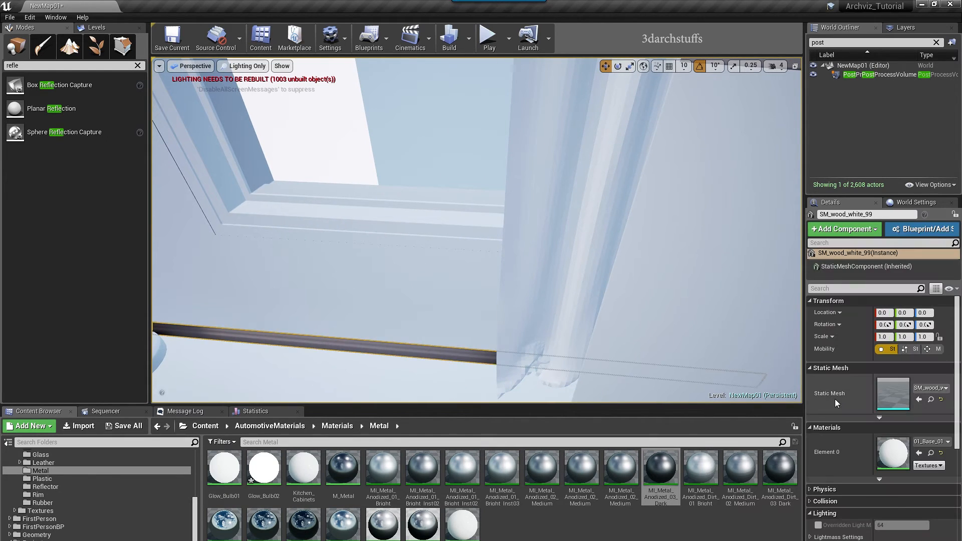
click(818, 525)
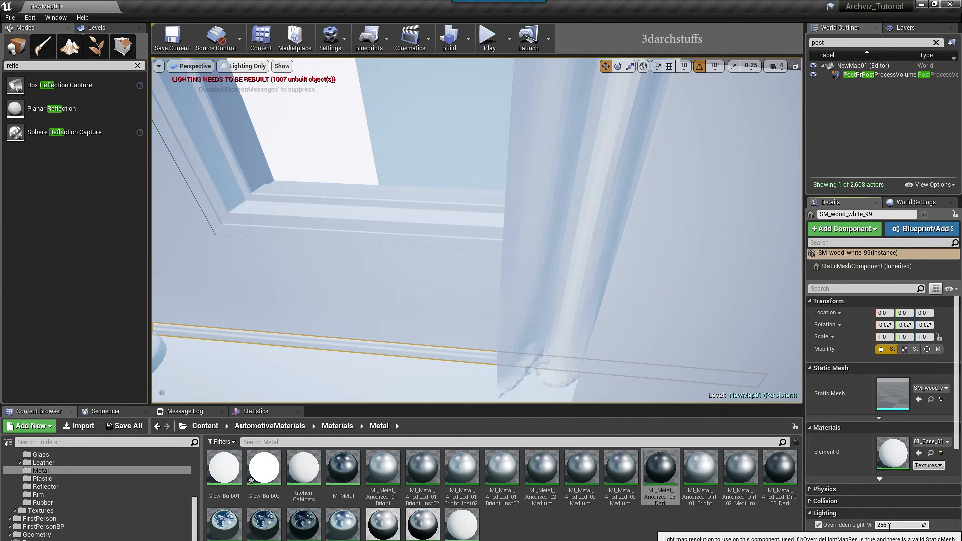
right_drag(646, 262, 762, 240)
key(Escape)
Set the overridden lightmap resolution of the living room wall lamp's bracket, long arm and end fitting to 256.
scroll(554, 282, up, 2)
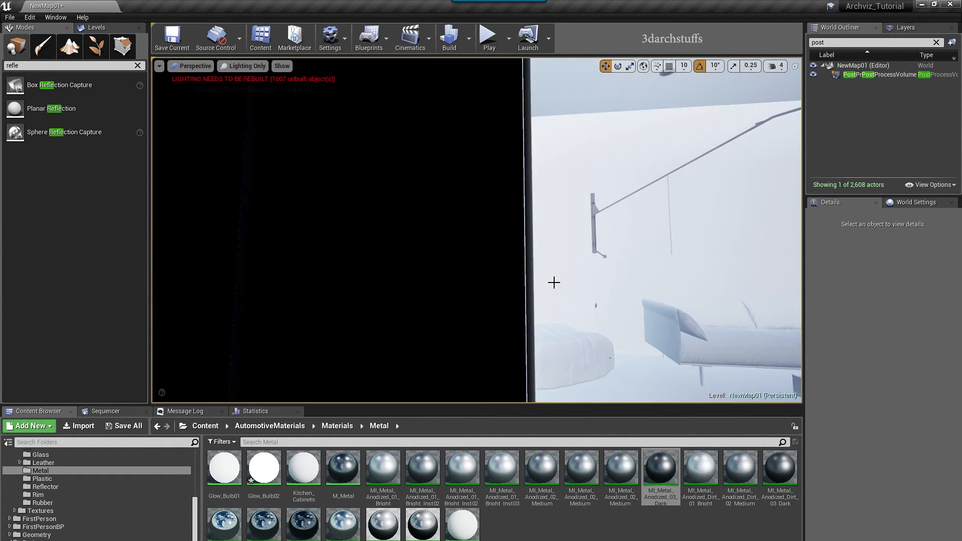
scroll(553, 283, up, 8)
click(511, 225)
scroll(592, 308, down, 3)
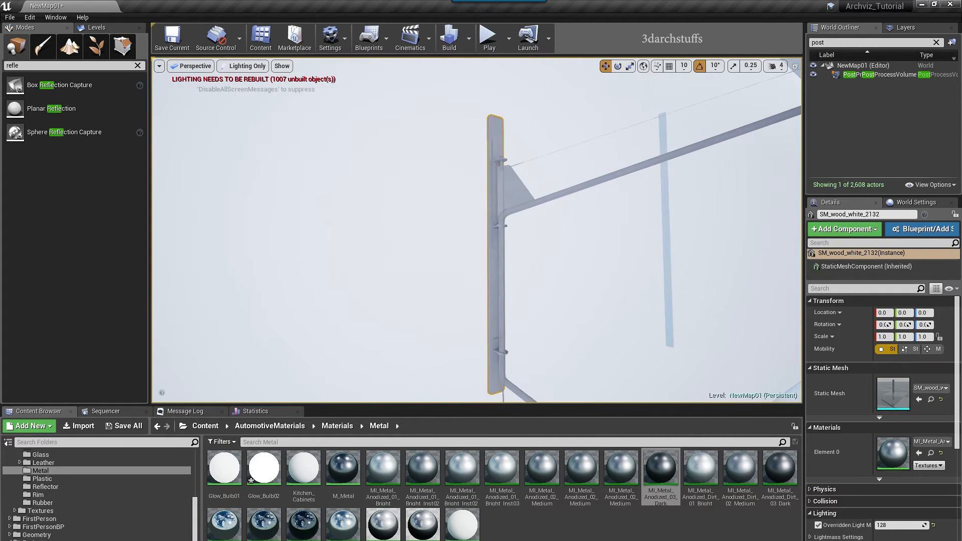
ctrl+click(591, 181)
right_drag(549, 313, 597, 277)
ctrl+click(642, 206)
click(818, 463)
click(919, 463)
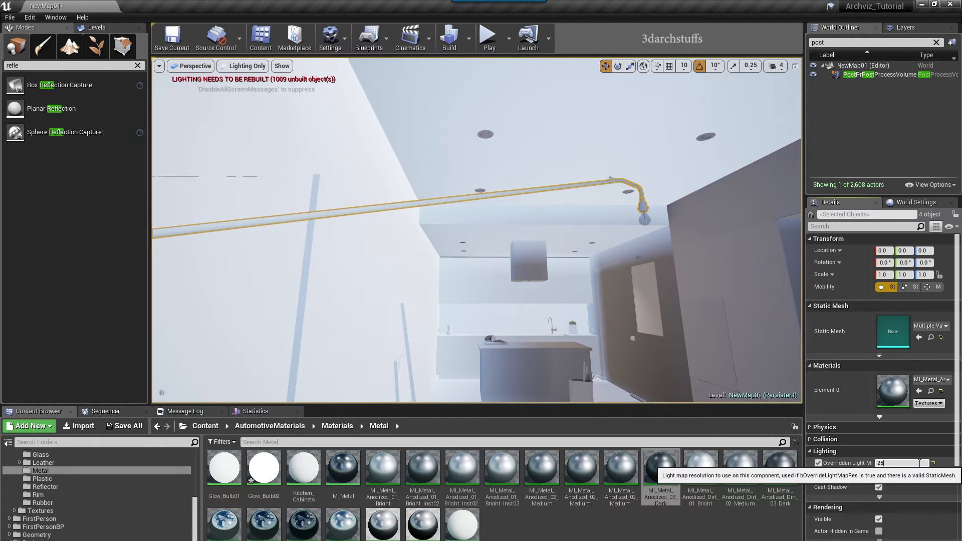
right_drag(523, 220, 590, 286)
key(Escape)
Set the overridden lightmap resolution of the living room wall unit's wood panels and the tall cabinet fronts by the window to 256.
click(546, 221)
right_drag(546, 221, 721, 193)
key(w)
click(547, 222)
ctrl+click(600, 206)
ctrl+click(670, 183)
ctrl+click(647, 184)
ctrl+click(701, 191)
ctrl+click(418, 259)
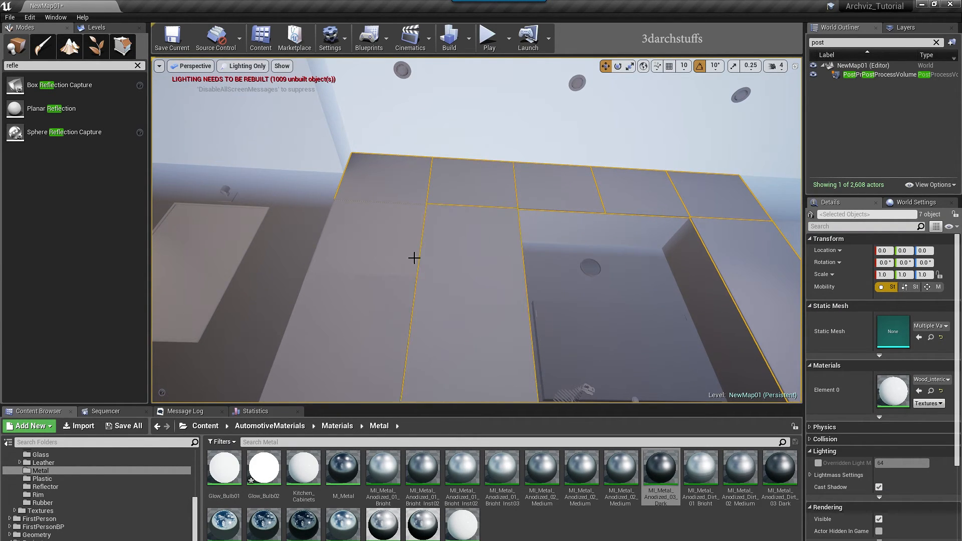
ctrl+click(371, 312)
right_drag(449, 255, 442, 379)
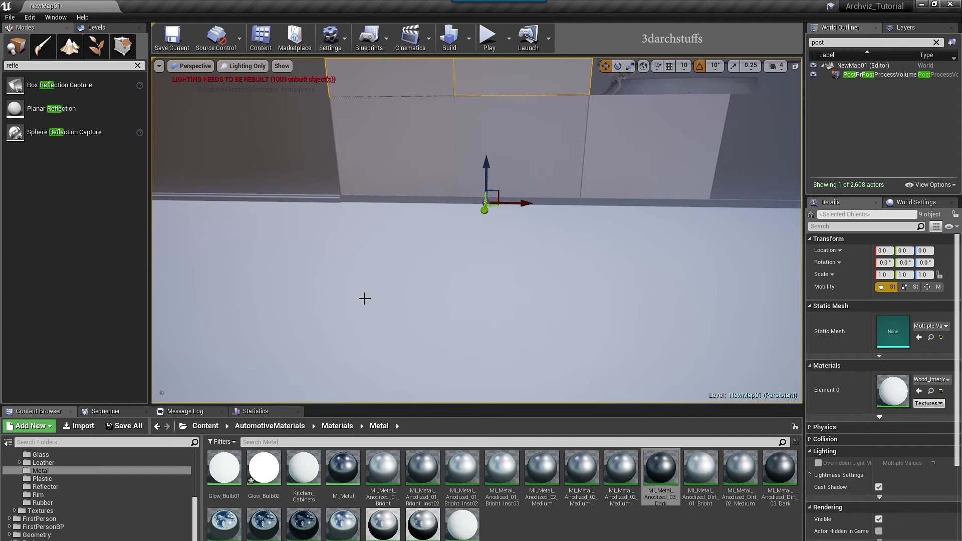
ctrl+click(666, 154)
right_drag(613, 238, 736, 186)
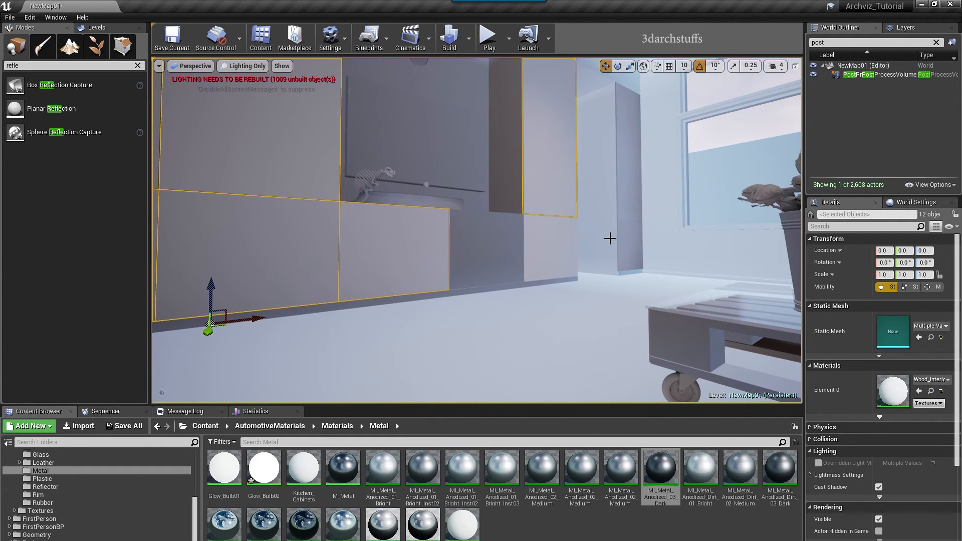
ctrl+click(630, 185)
right_drag(630, 184, 671, 238)
click(818, 462)
click(898, 462)
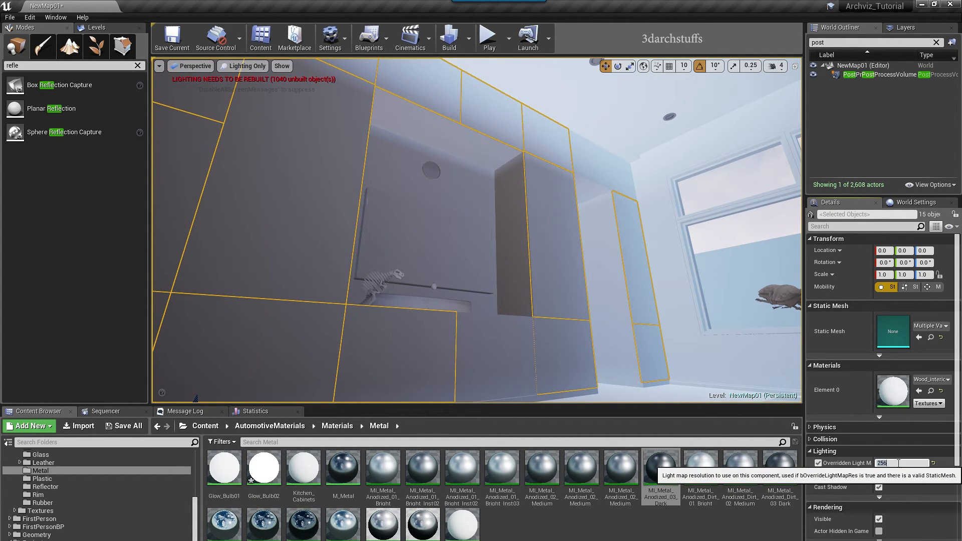
right_drag(610, 217, 556, 236)
key(Escape)
Set the overridden lightmap resolution of the paper bag beside the kitchen island to 256 and clear the selection.
mouse_move(506, 200)
right_down()
mouse_move(541, 204)
mouse_move(554, 190)
mouse_move(474, 199)
mouse_move(524, 199)
right_up()
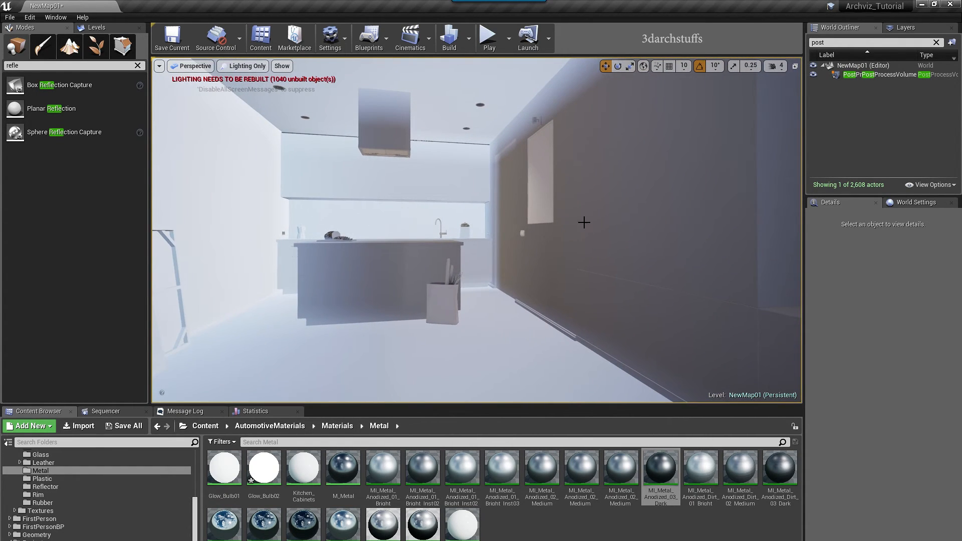
right_drag(584, 221, 551, 260)
click(602, 171)
key(f)
alt+drag(566, 224, 636, 256)
scroll(567, 223, down, 5)
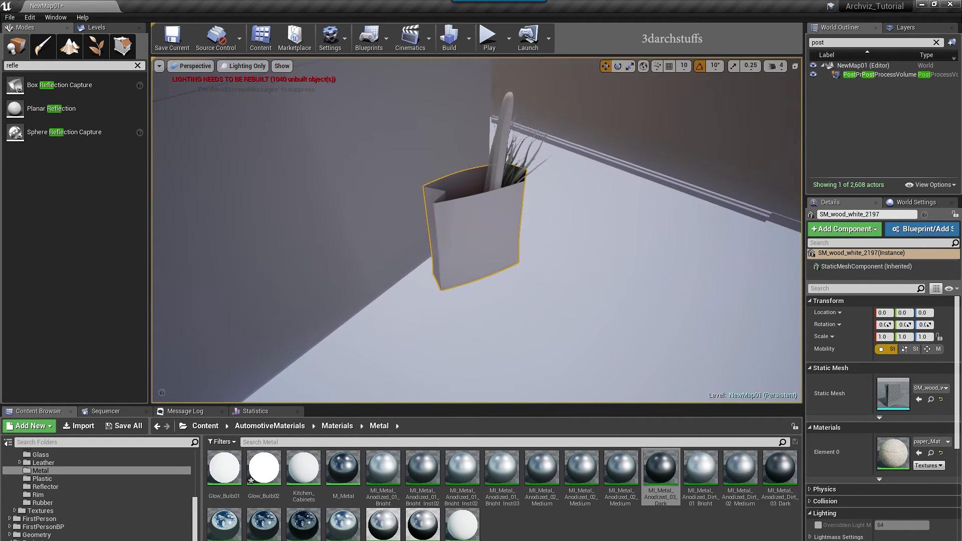
click(818, 525)
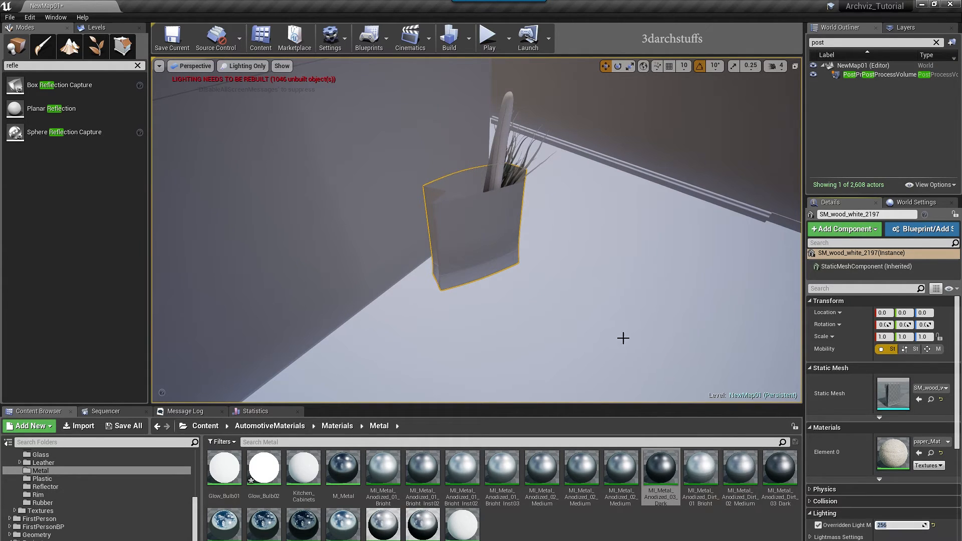
right_drag(605, 275, 624, 241)
key(1)
key(Escape)
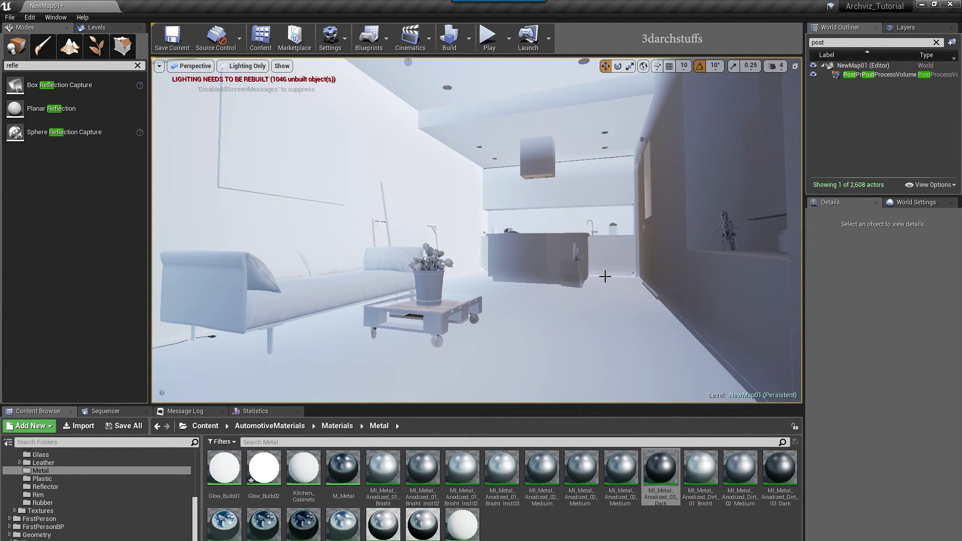
Enable and raise the overridden lightmap resolution on the wall fixture's coiled cord, end housing and perforated arm.
right_drag(444, 233, 485, 234)
key(2)
drag(444, 234, 458, 206)
right_drag(457, 206, 493, 188)
click(357, 203)
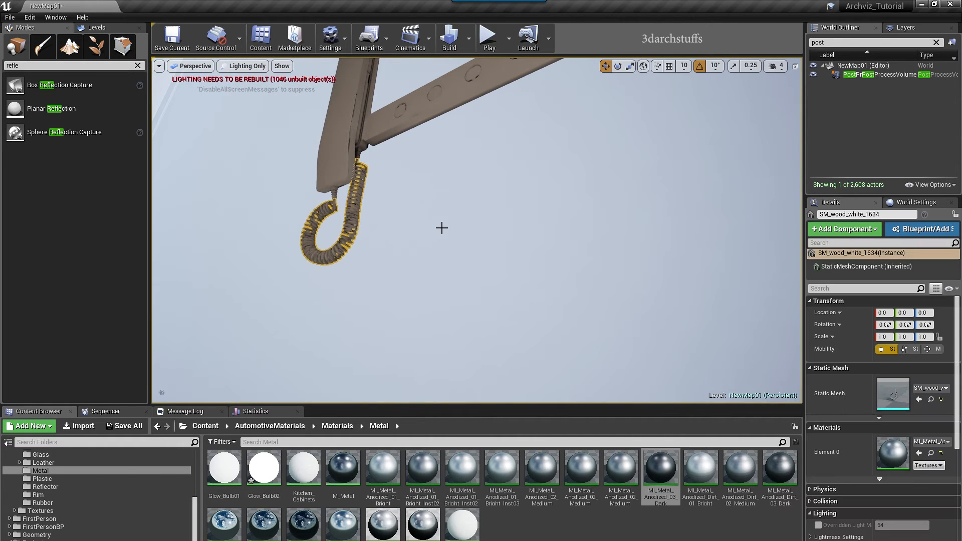
drag(437, 226, 431, 219)
key(f)
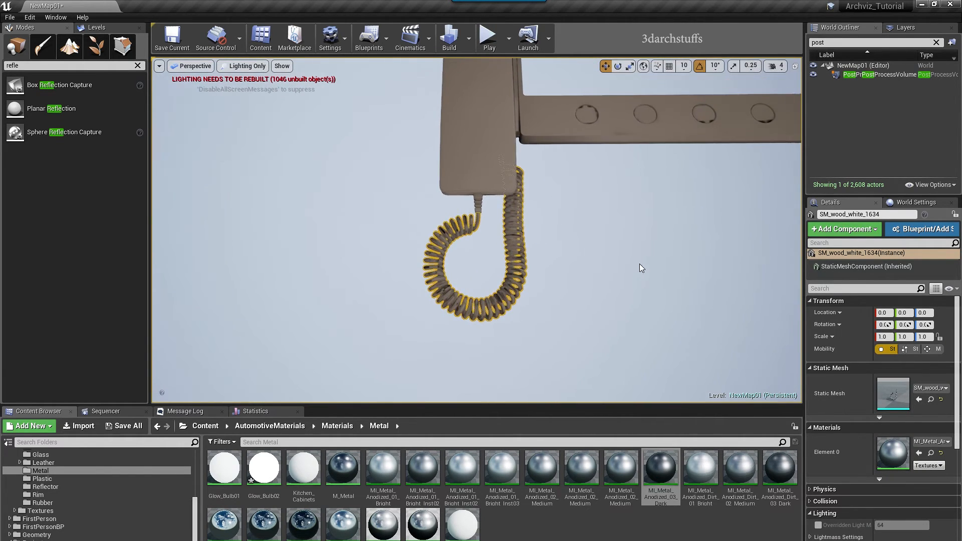
ctrl+click(495, 186)
alt+drag(592, 265, 541, 239)
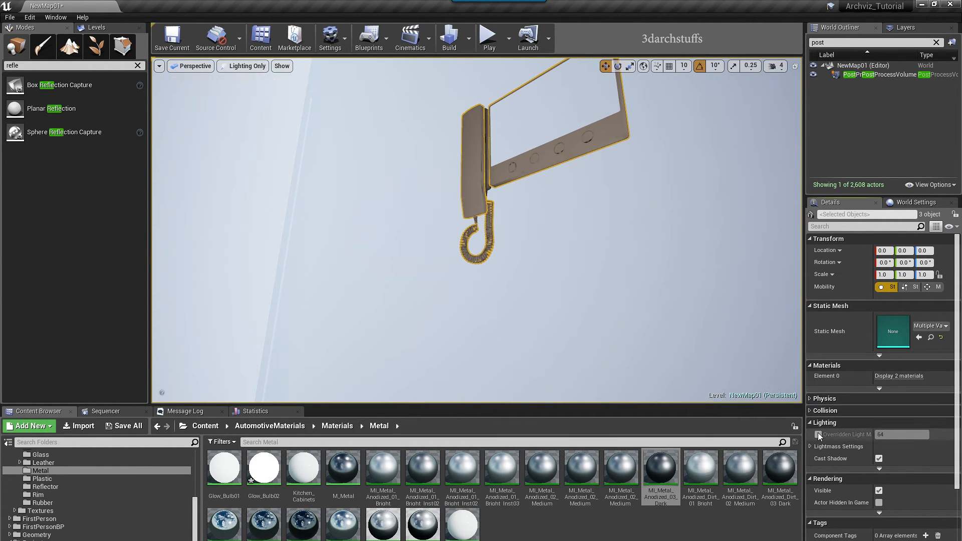
click(817, 433)
click(900, 434)
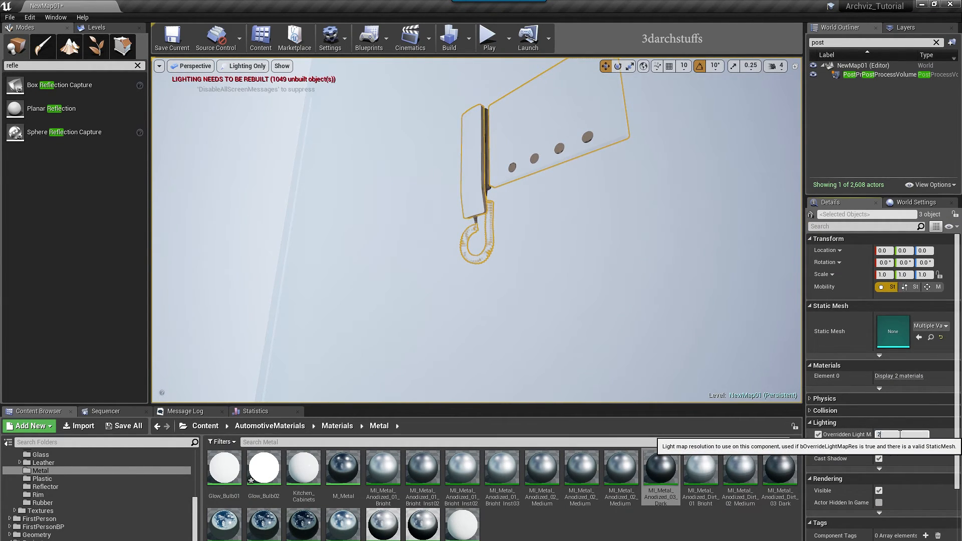
Set the overridden lightmap resolution of the wall fixture's remaining housing, hinge and connector parts to 256 and clear the selection.
click(474, 221)
click(483, 180)
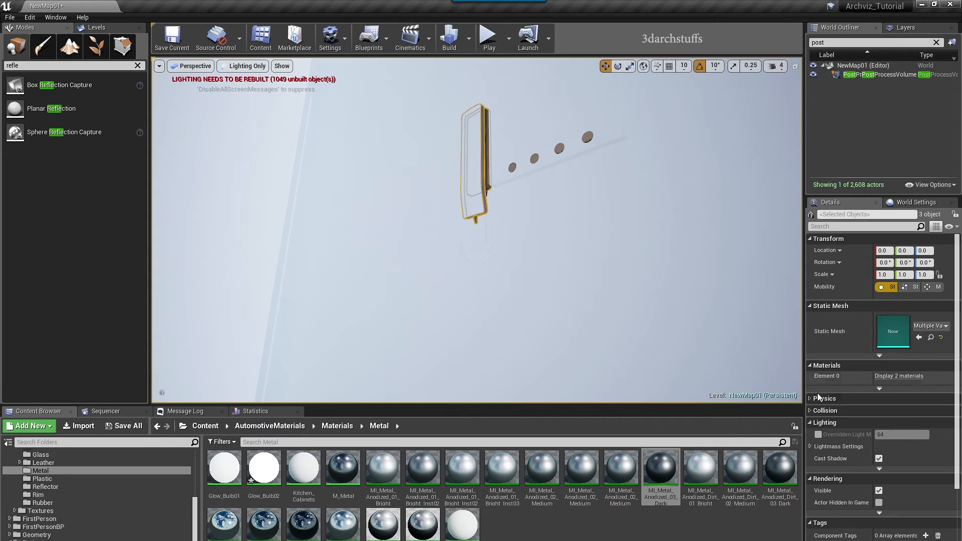
click(817, 434)
click(894, 434)
text(256)
key(Return)
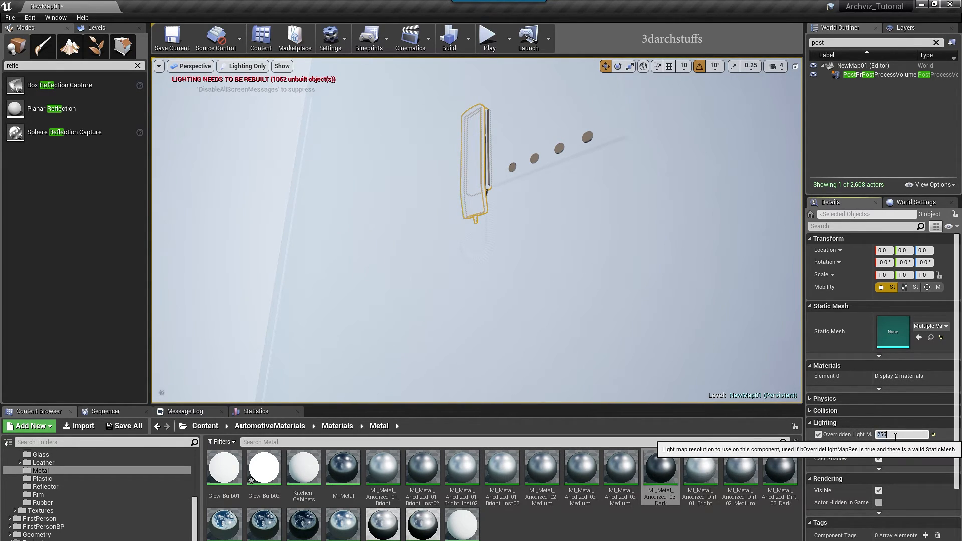
right_drag(520, 125, 551, 119)
key(Escape)
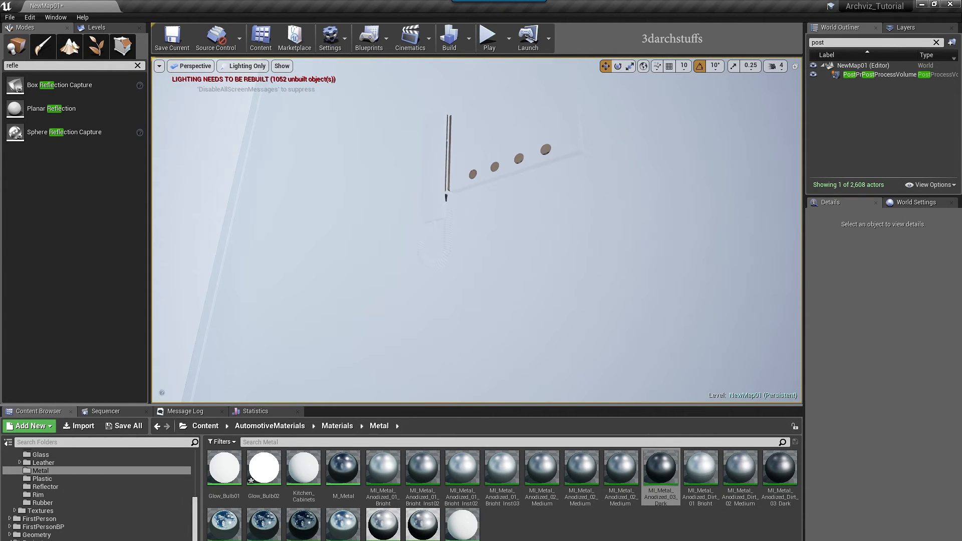
Set the overridden lightmap resolution of the fixture arm's round inserts and adjoining strip to 256 and clear the selection.
click(550, 154)
click(821, 526)
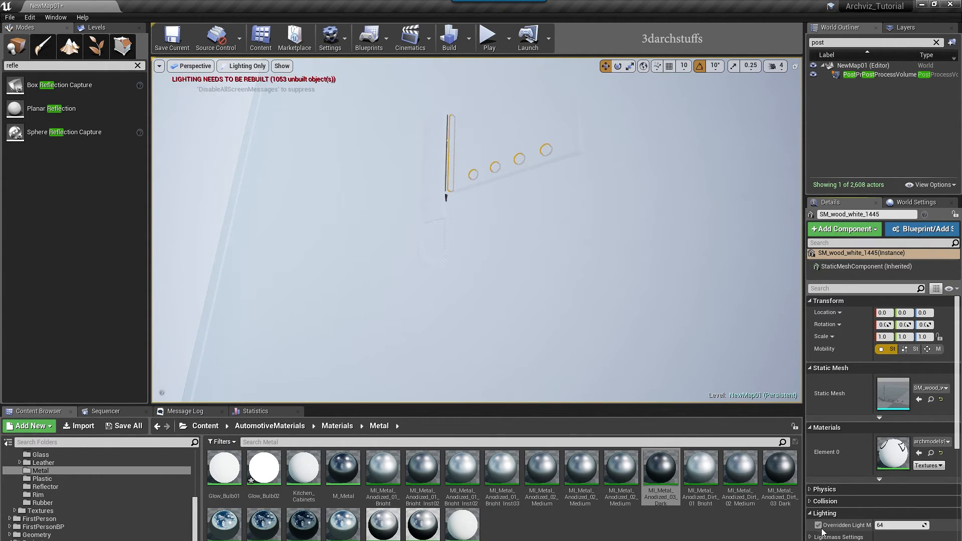
click(901, 525)
text(256)
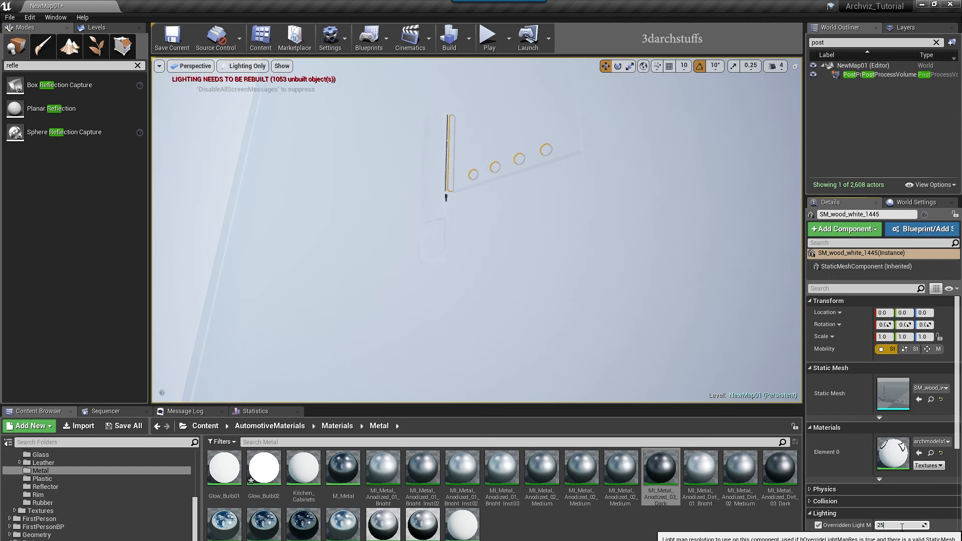
key(Return)
right_drag(662, 237, 585, 225)
key(Escape)
Look over the living room and corridor areas and check the lightmap override on the living room wall unit's wood panel.
key(1)
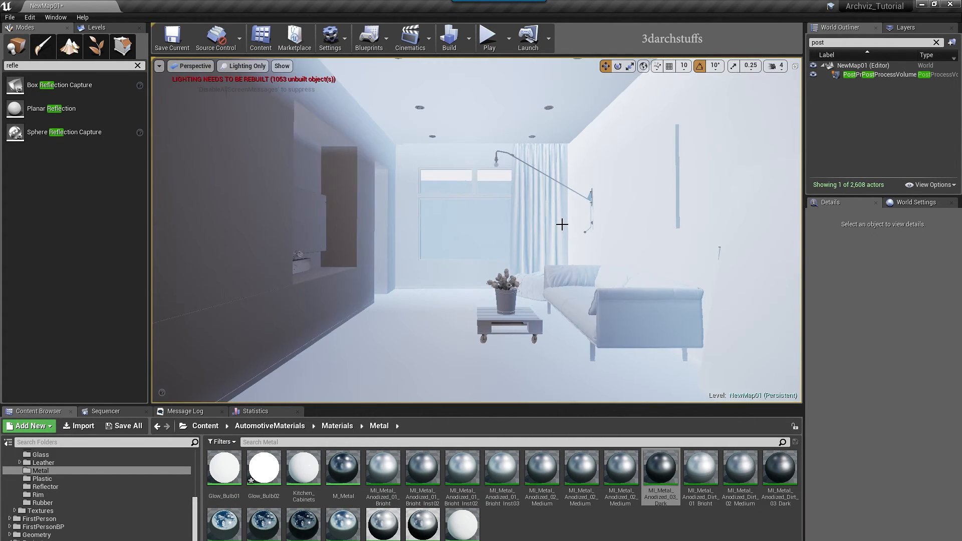
key(2)
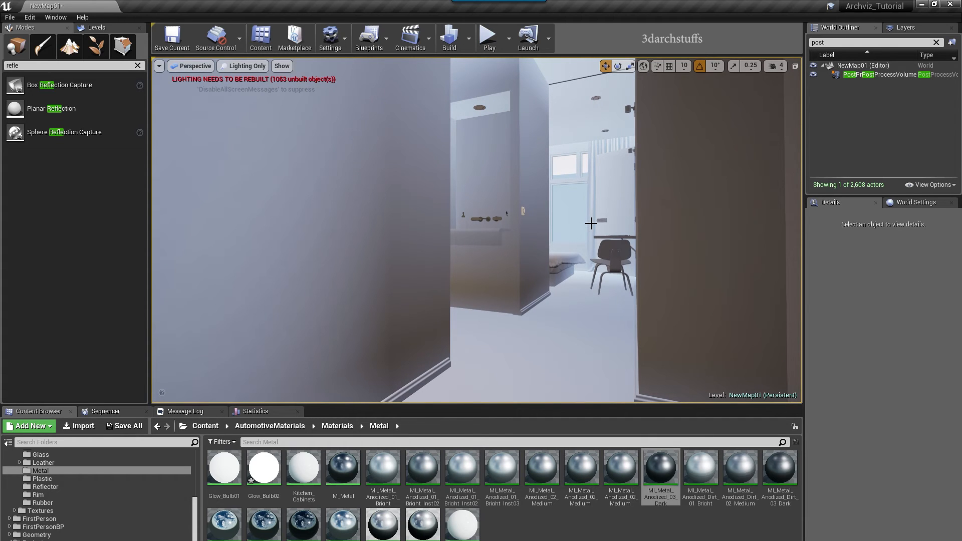
mouse_move(586, 194)
right_down()
mouse_move(597, 194)
mouse_move(596, 181)
mouse_move(570, 173)
mouse_move(593, 178)
right_up()
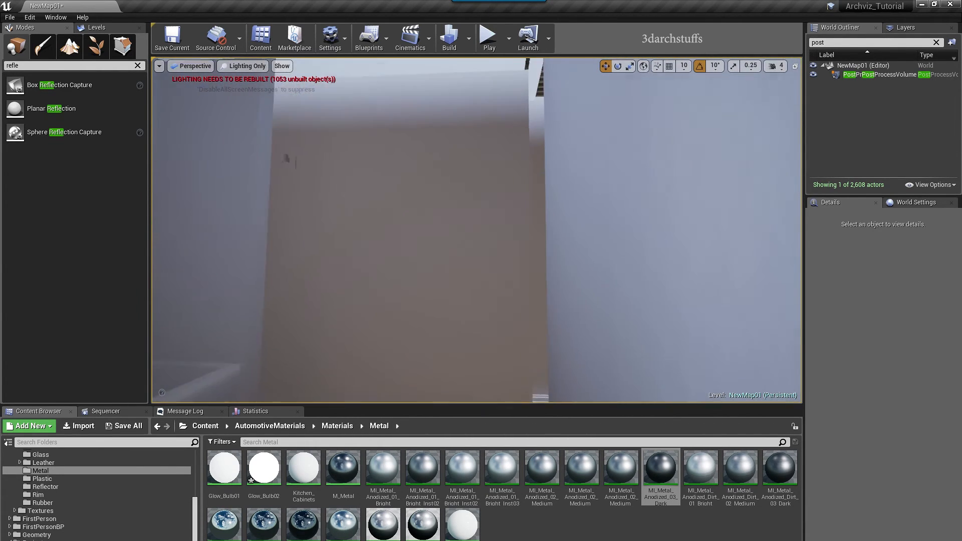
mouse_move(491, 198)
right_down()
mouse_move(506, 189)
mouse_move(495, 189)
right_up()
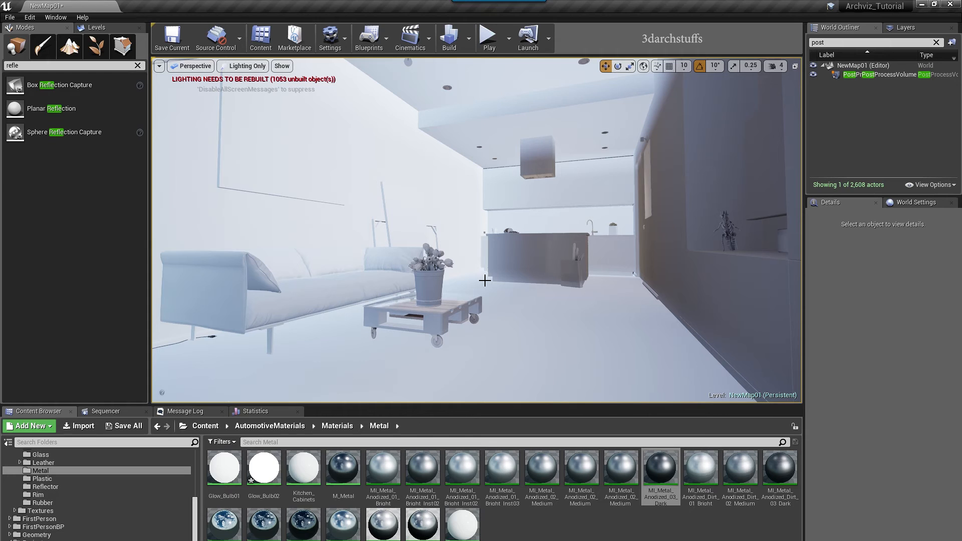
click(675, 190)
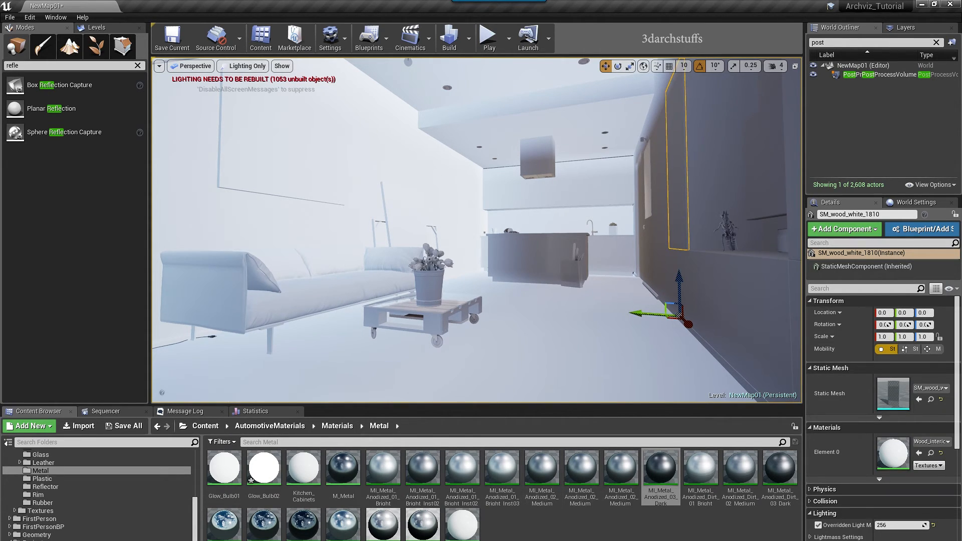
Switch to File Explorer and open BaseLightmass.ini from the UE_4.19 Engine\Config folder on drive E in Notepad++.
click(627, 540)
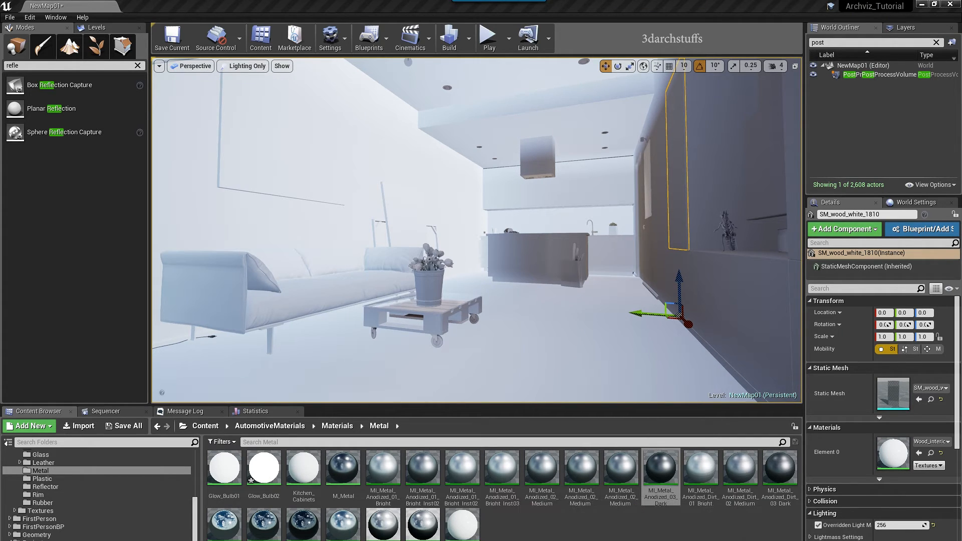
key(super+e)
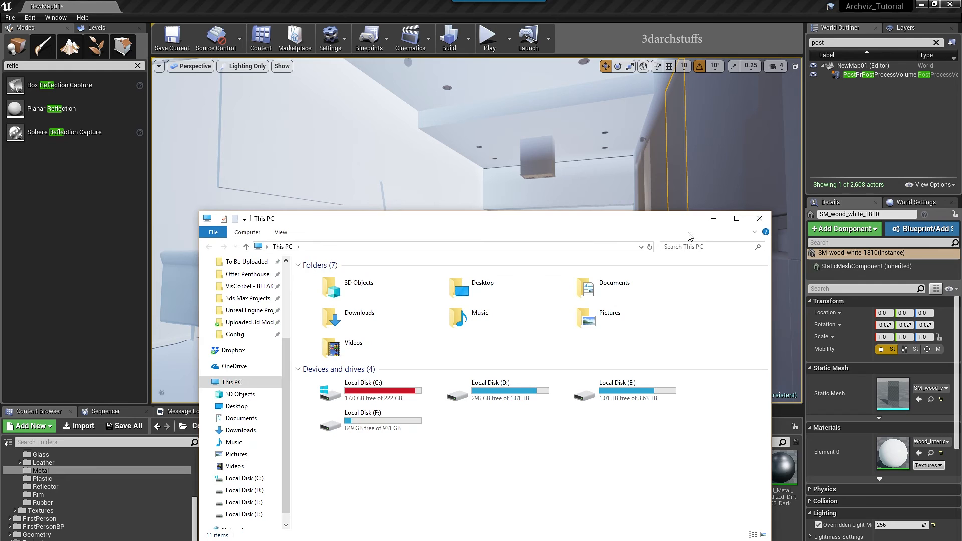
click(737, 218)
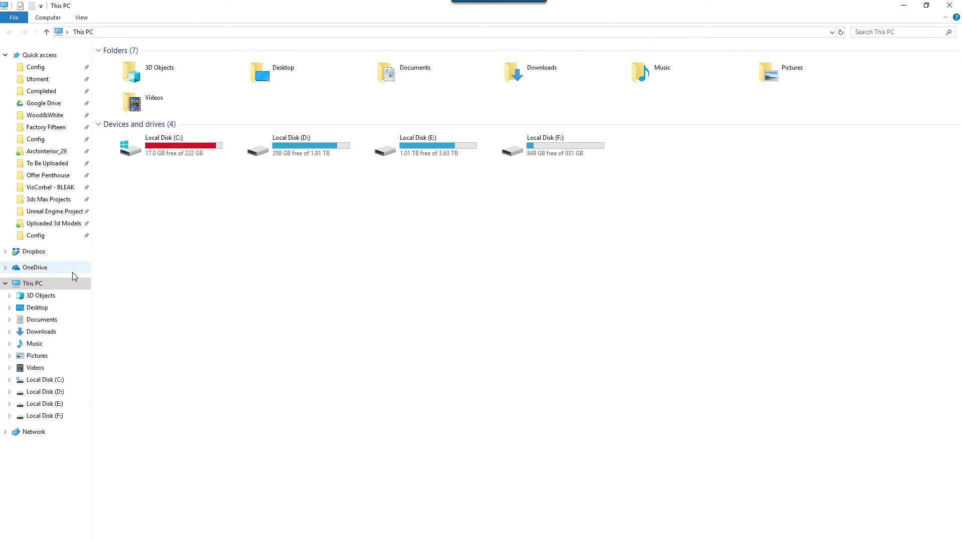
click(36, 67)
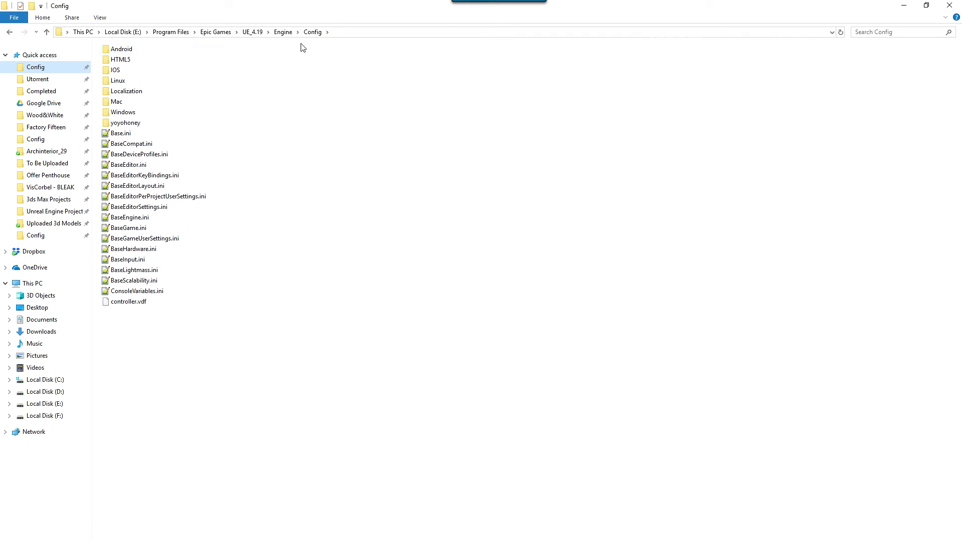
click(359, 169)
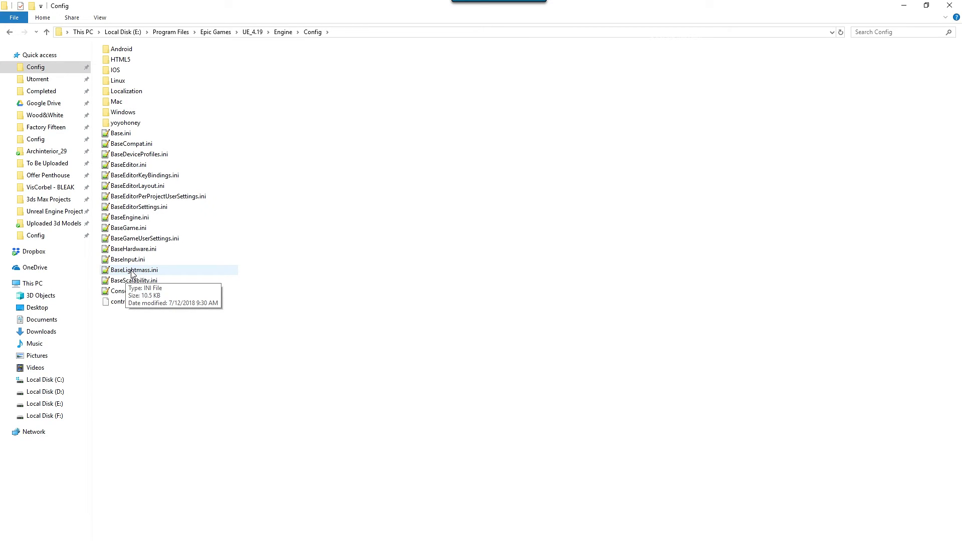
double_click(133, 271)
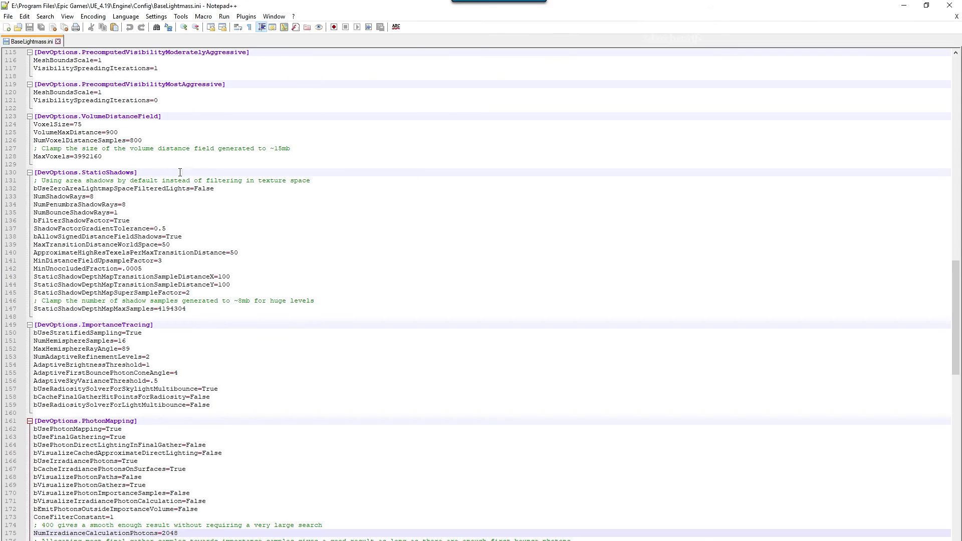
In the DevOptions.StaticShadows section, set NumShadowRays and NumPenumbraShadowRays to 32.
scroll(281, 247, up, 20)
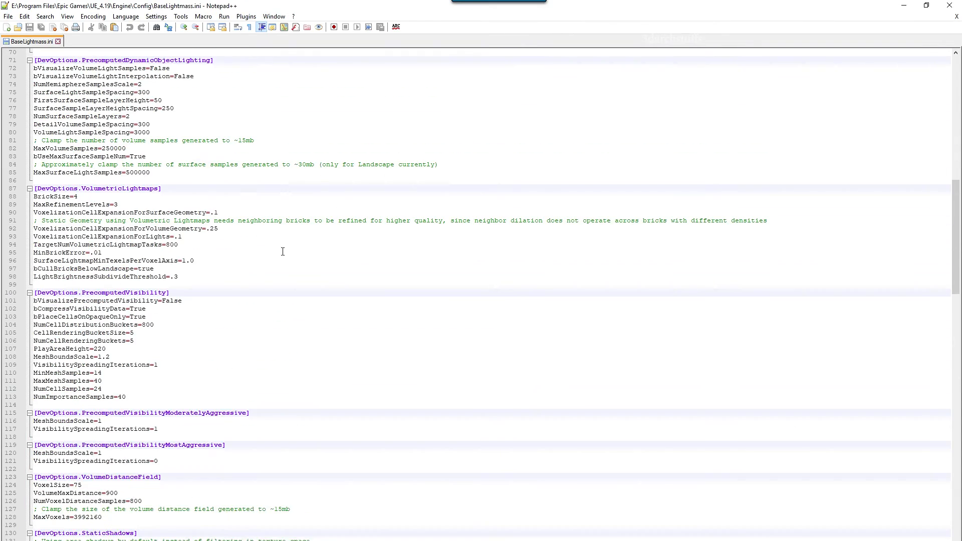
scroll(303, 293, up, 12)
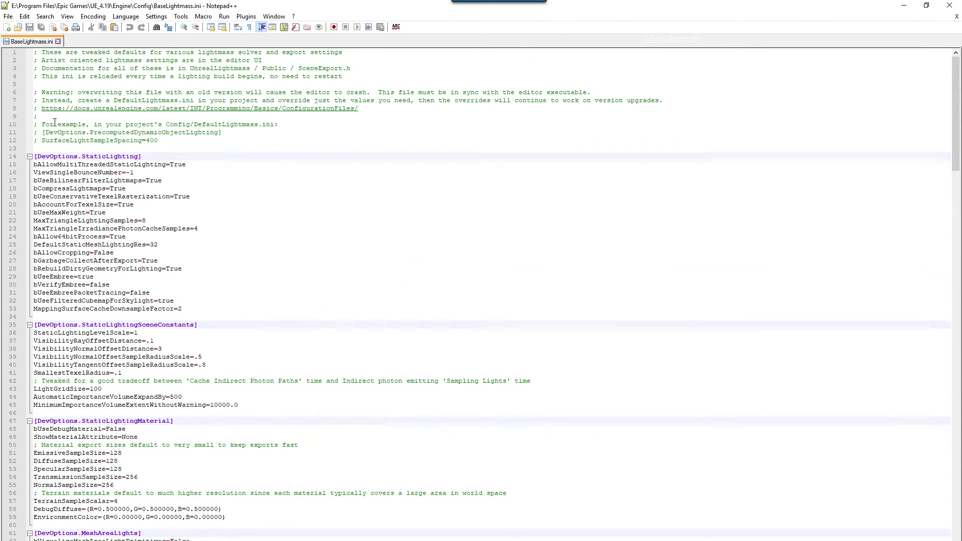
scroll(155, 248, down, 11)
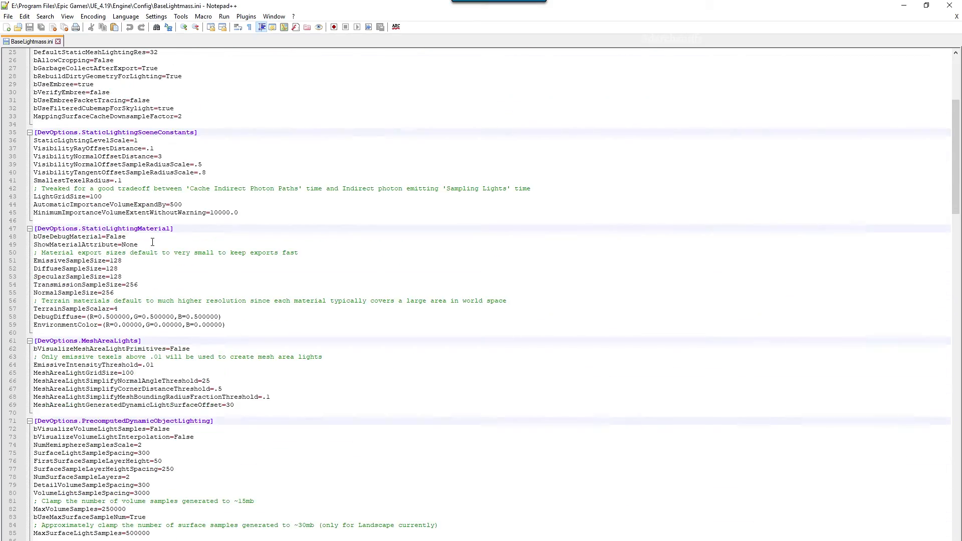
scroll(155, 248, down, 16)
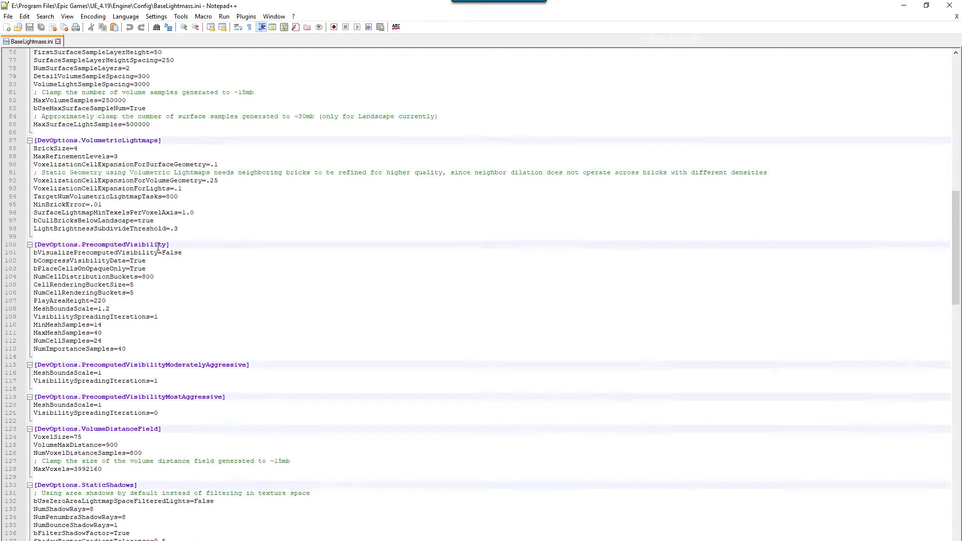
scroll(158, 246, down, 14)
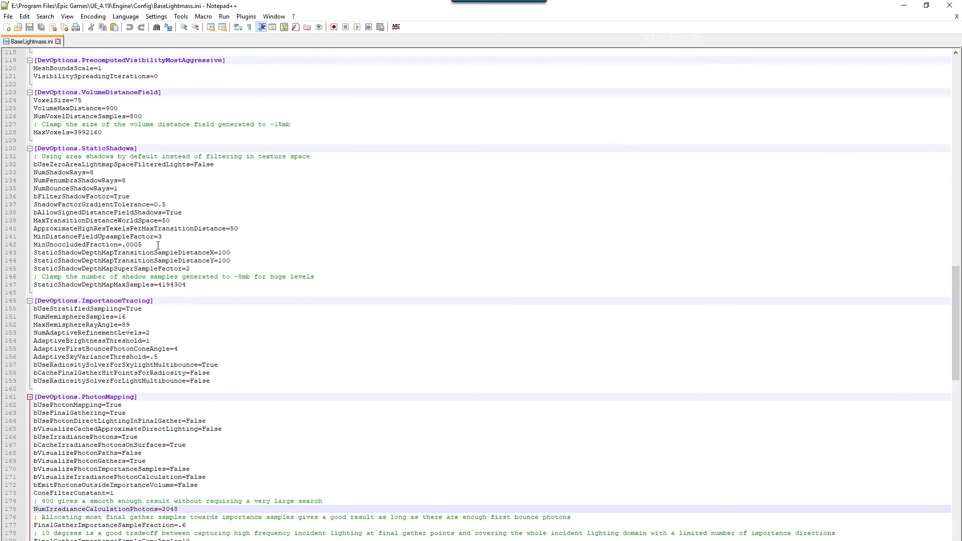
scroll(158, 245, down, 1)
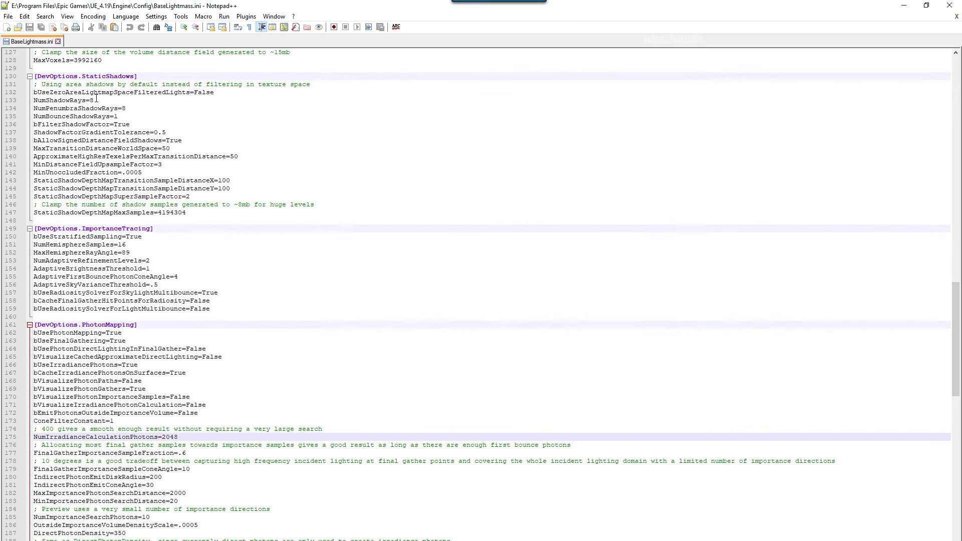
click(95, 101)
key(BackSpace)
text(32)
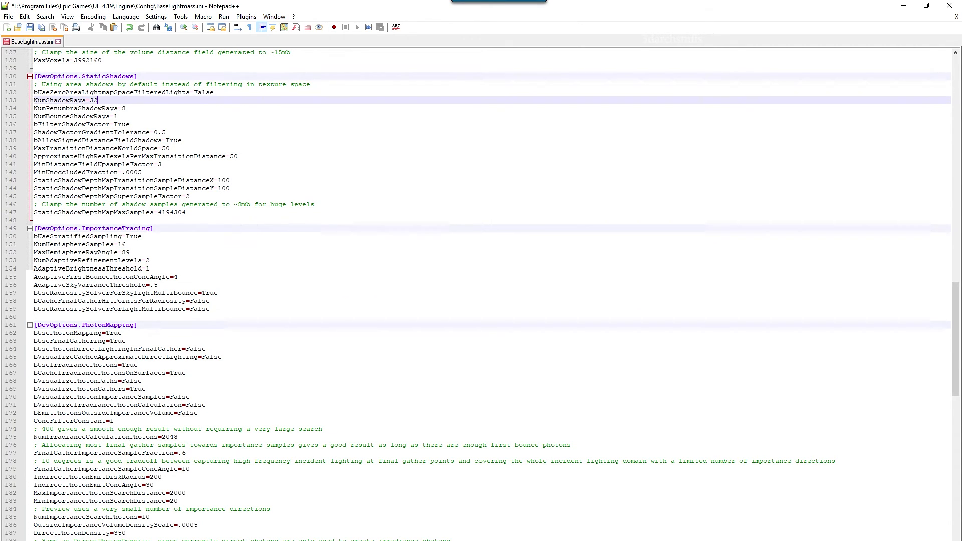
click(130, 108)
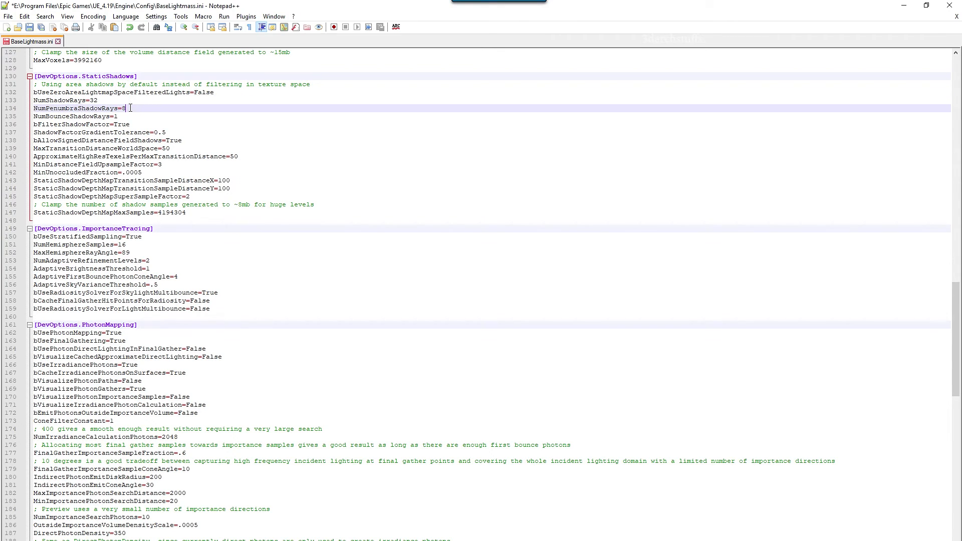
key(BackSpace)
text(32)
Set NumHemisphereSamples in the DevOptions.ImportanceTracing section to 128.
click(127, 244)
key(BackSpace)
text(28)
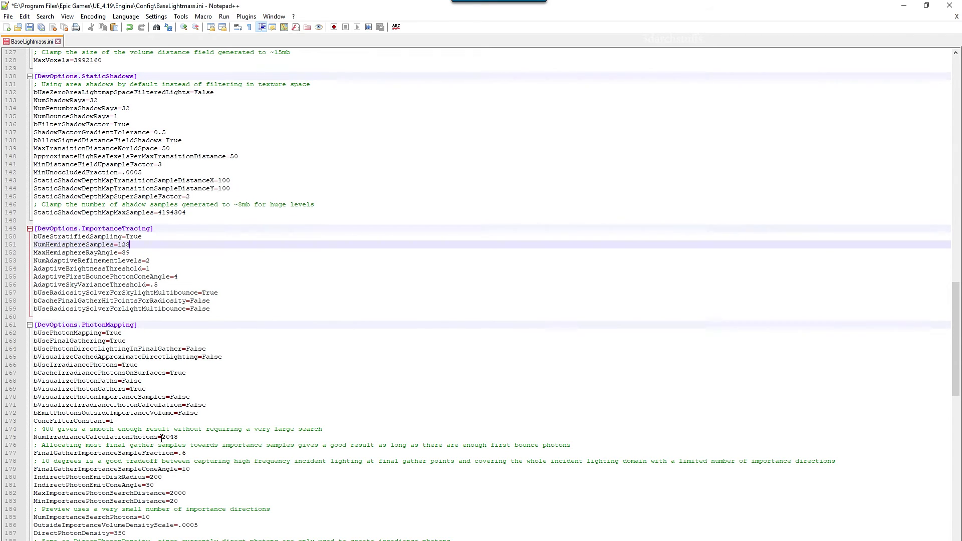
drag(162, 436, 179, 437)
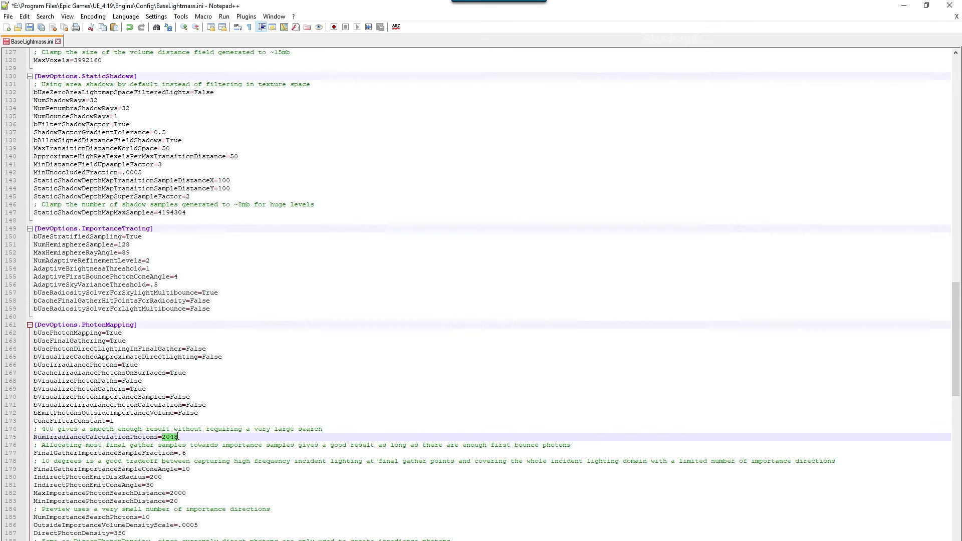
text(400)
key(BackSpace)
key(BackSpace)
key(BackSpace)
text(2048)
click(270, 420)
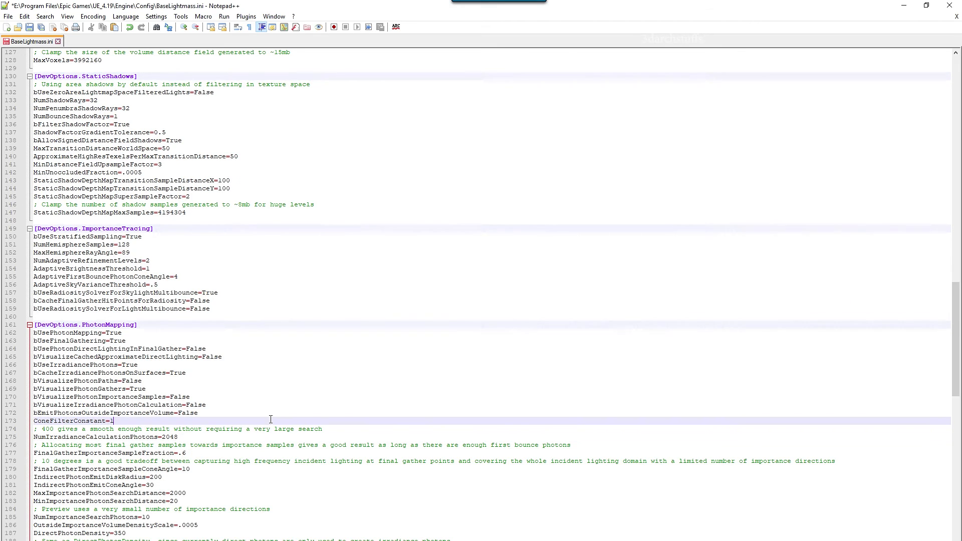
Review the NumPenumbraShadowRays and NumIrradianceCalculationPhotons entries in the Lightmass settings file.
click(163, 436)
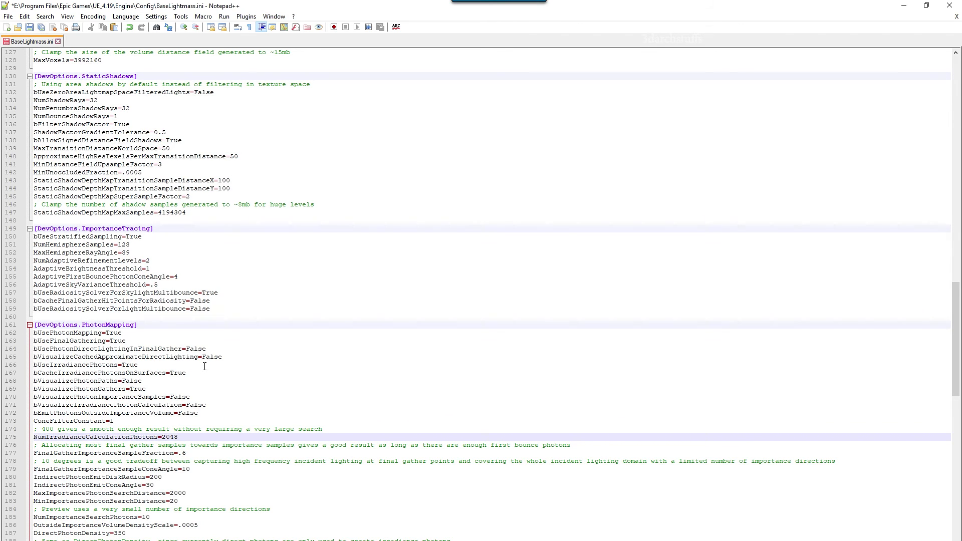
scroll(205, 363, up, 1)
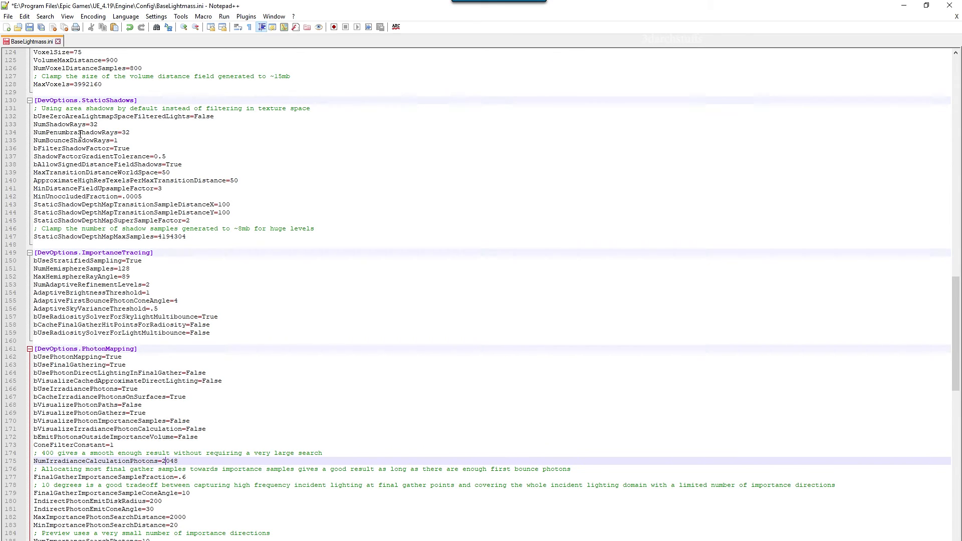
drag(135, 135, 54, 135)
click(168, 172)
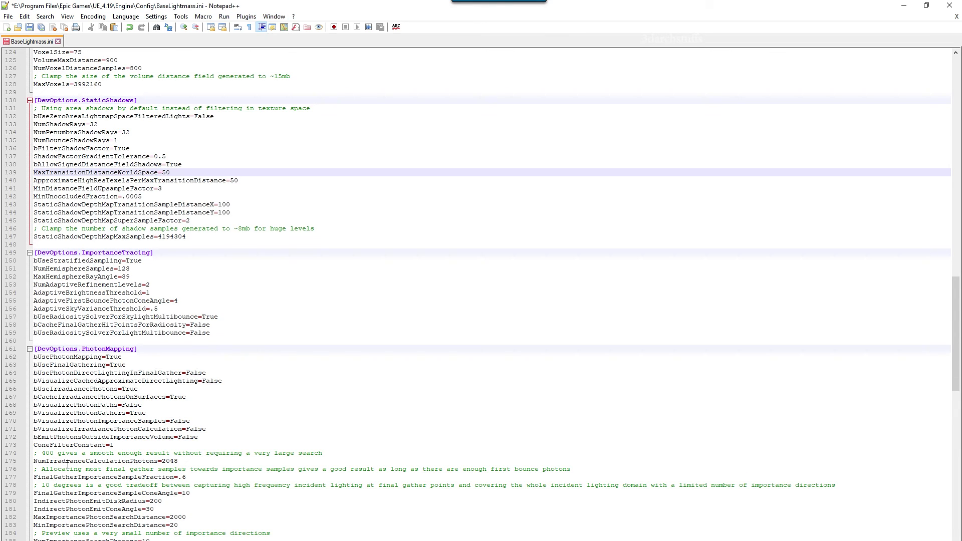
drag(178, 461, 162, 460)
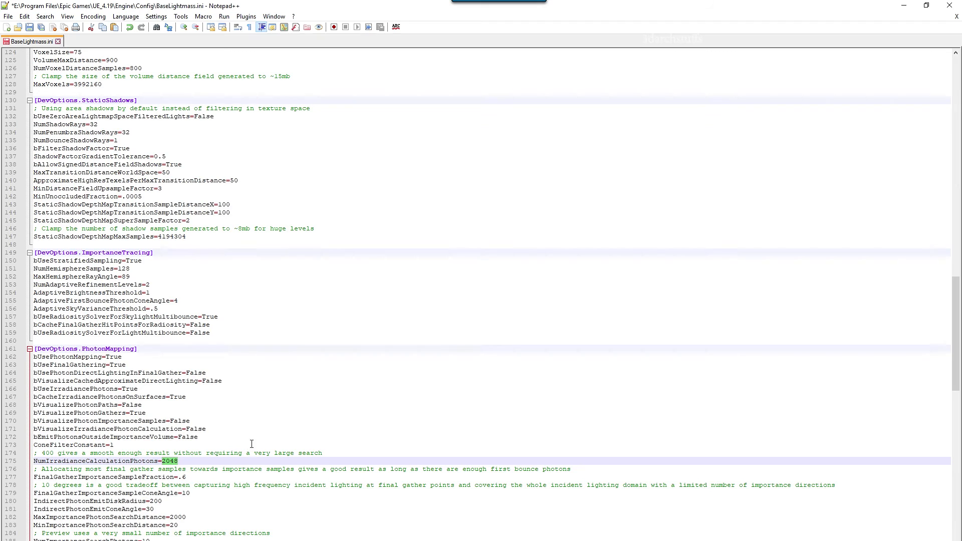
Save the edited BaseLightmass.ini and close Notepad++ to return to the Unreal Editor.
click(267, 431)
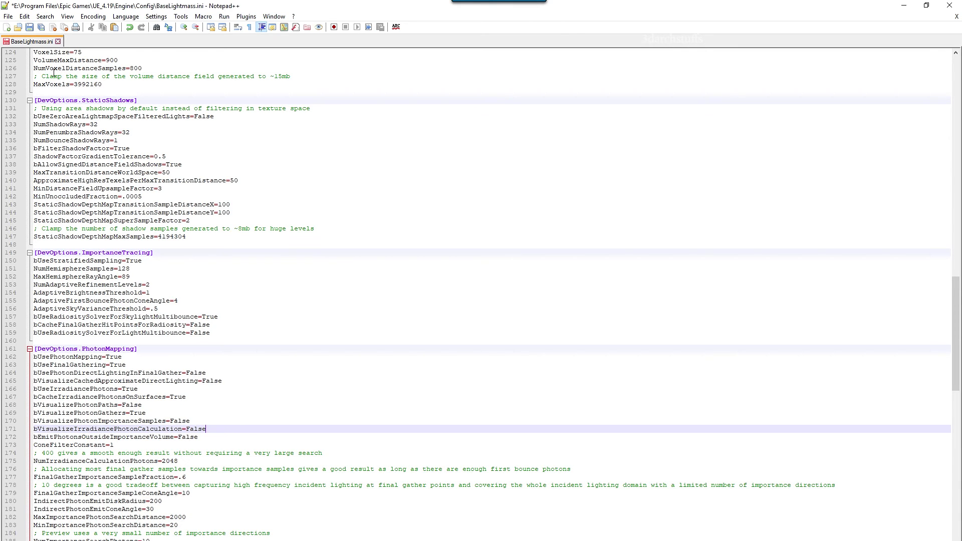
click(42, 30)
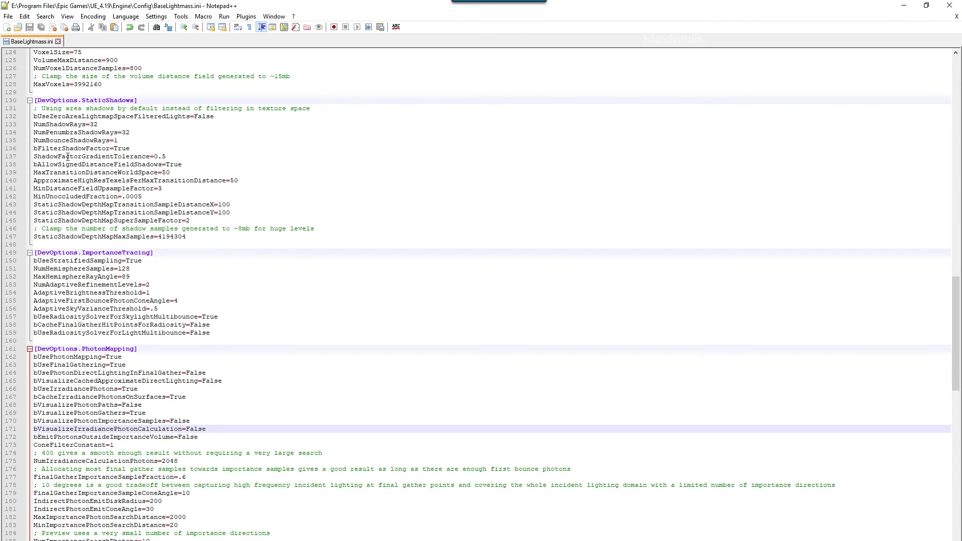
click(948, 6)
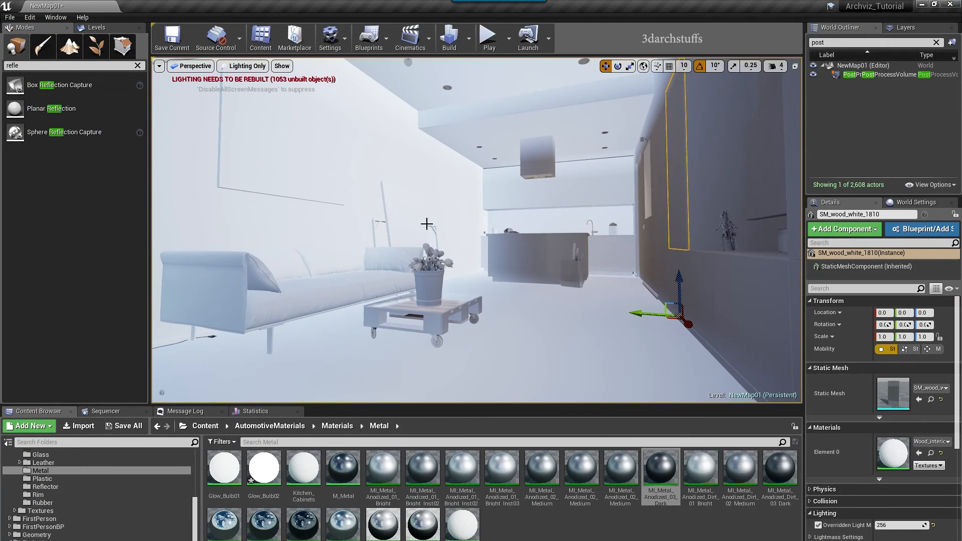
Check the lighting properties of a kitchen cabinet, the pallet coffee table and the floor by selecting each mesh.
click(551, 196)
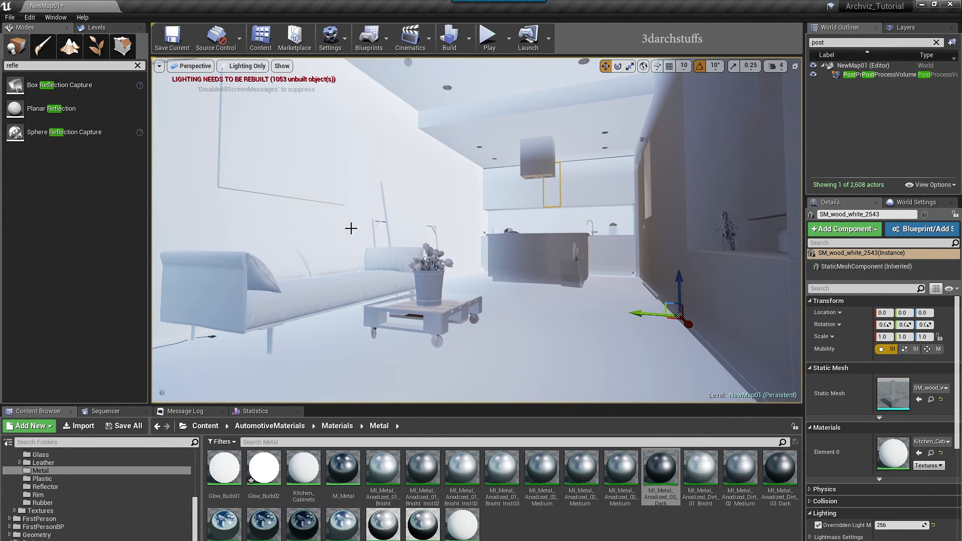
click(414, 319)
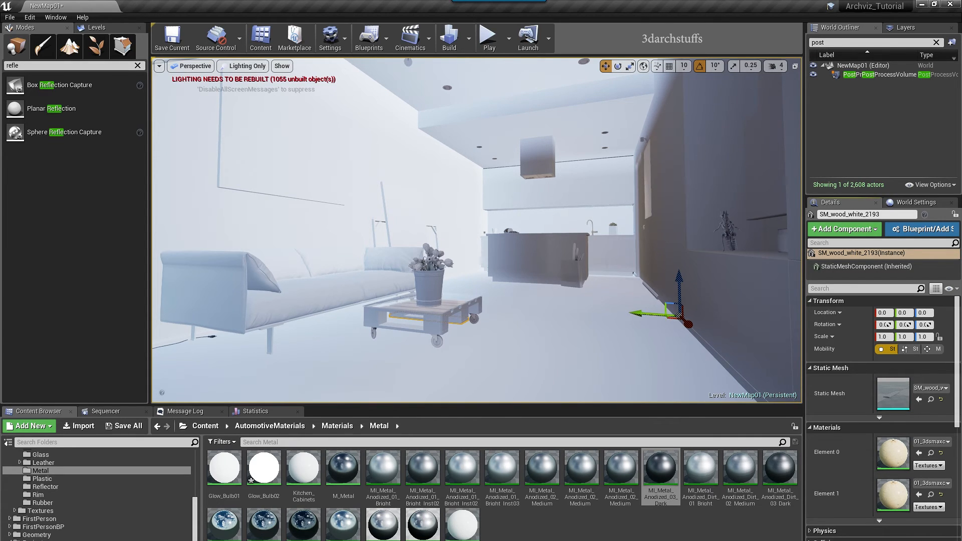
click(528, 273)
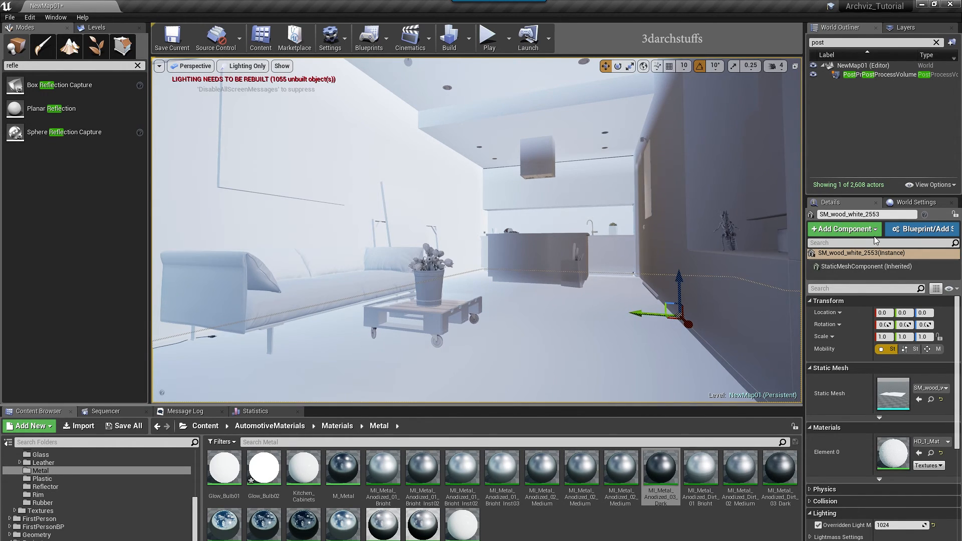
Review the lighting quality levels available for the lighting build.
click(468, 38)
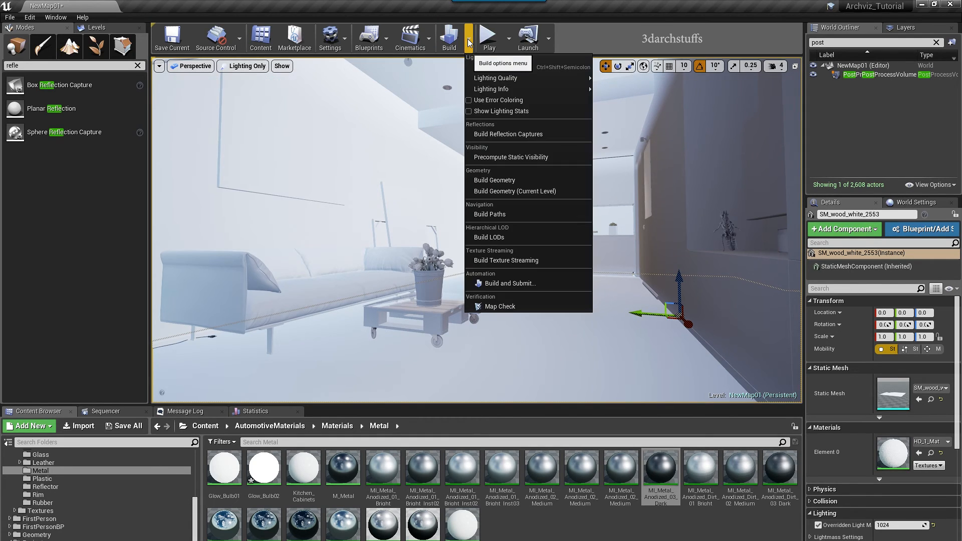
mouse_move(487, 79)
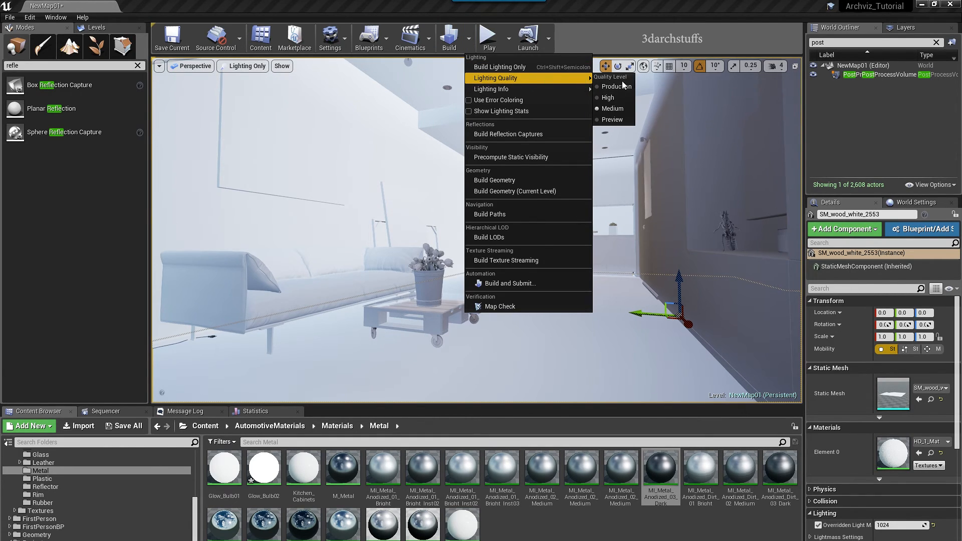
mouse_move(581, 79)
click(695, 10)
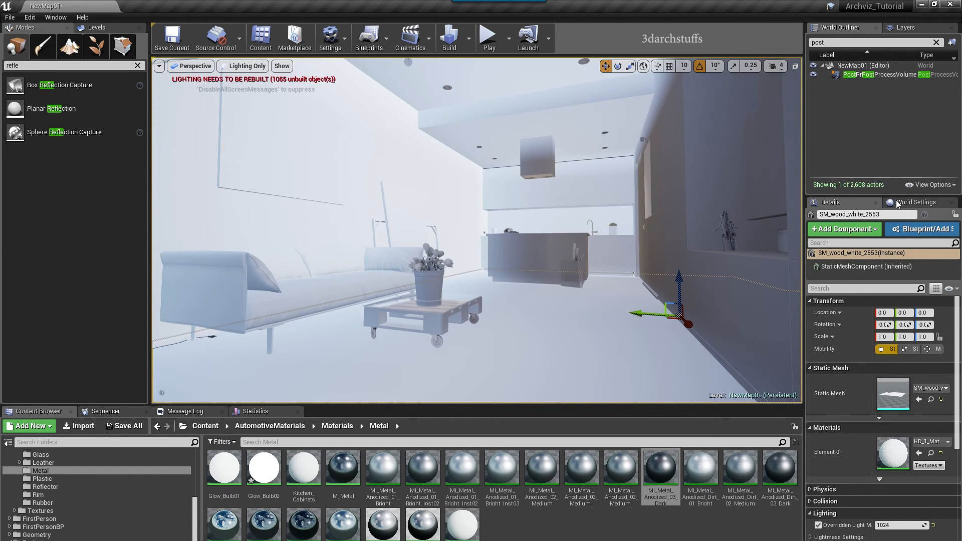
In the Lightmass world settings, set the Static Lighting Level Scale to 0.25.
click(916, 203)
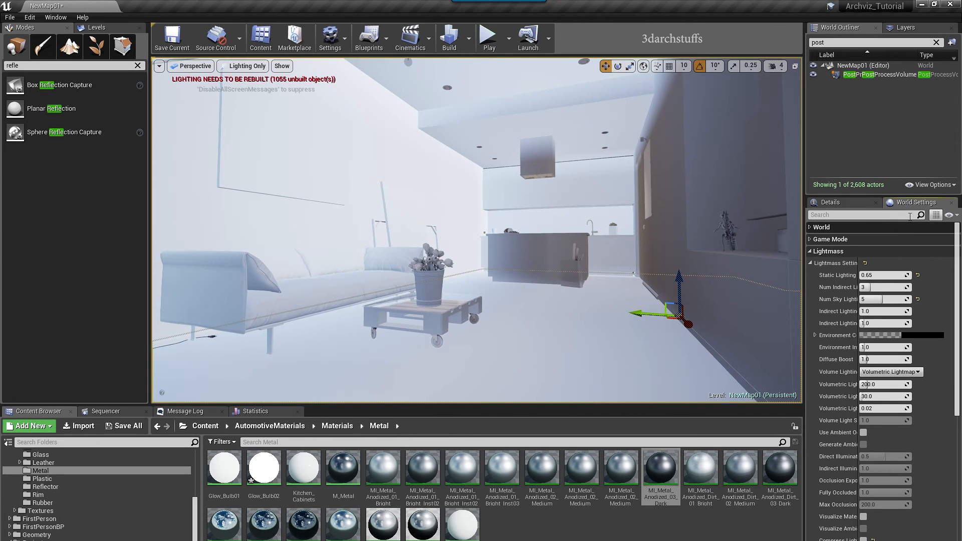
mouse_move(856, 280)
click(886, 274)
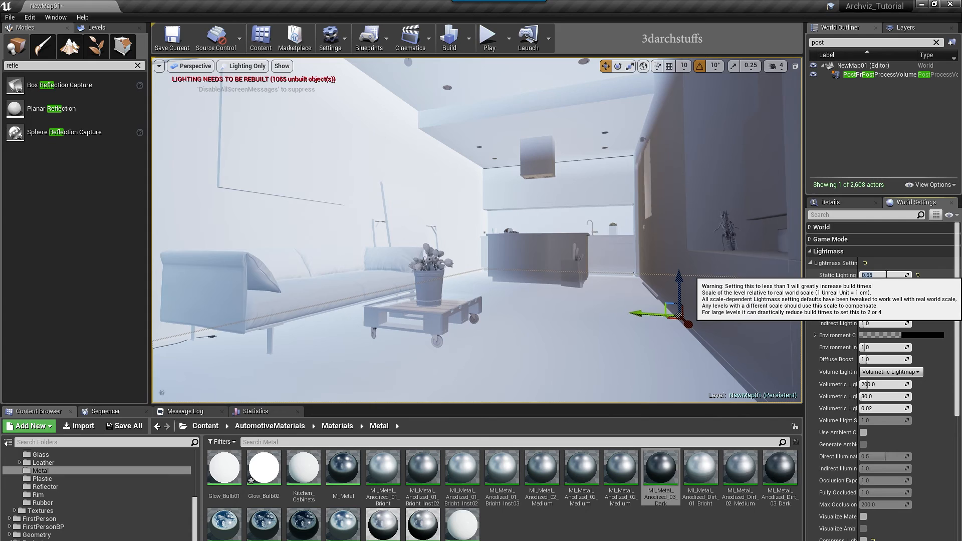
text(.2)
key(Return)
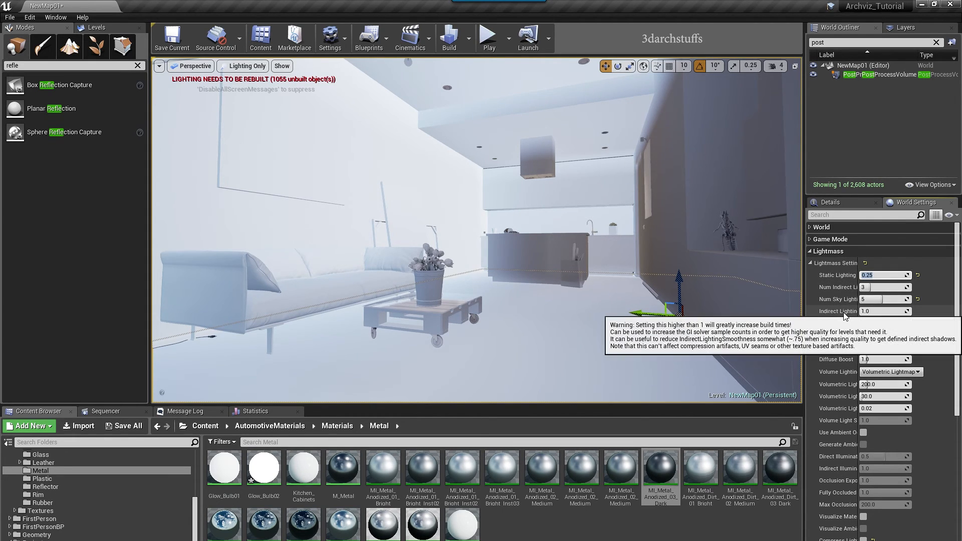
Set the Lightmass Indirect Lighting Quality to 4.
click(875, 311)
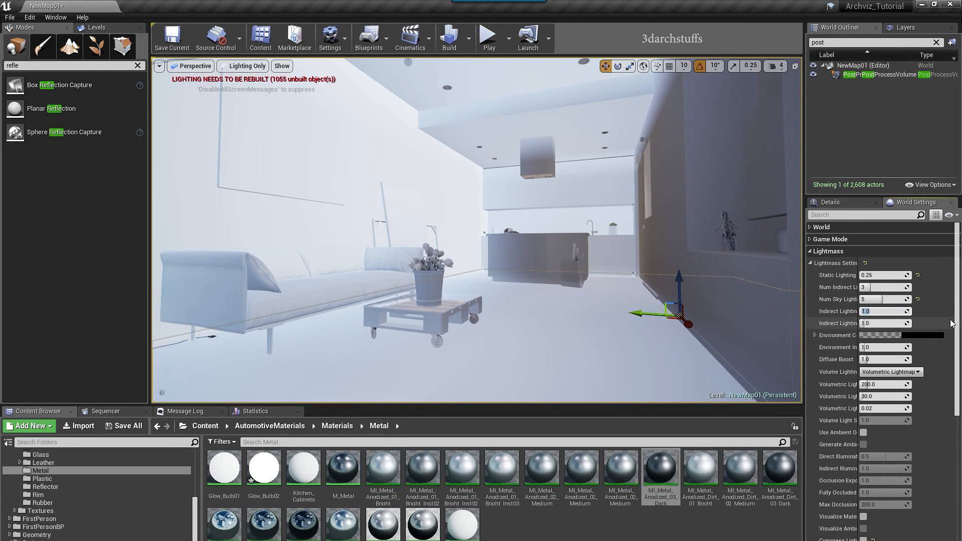
text(4)
key(Return)
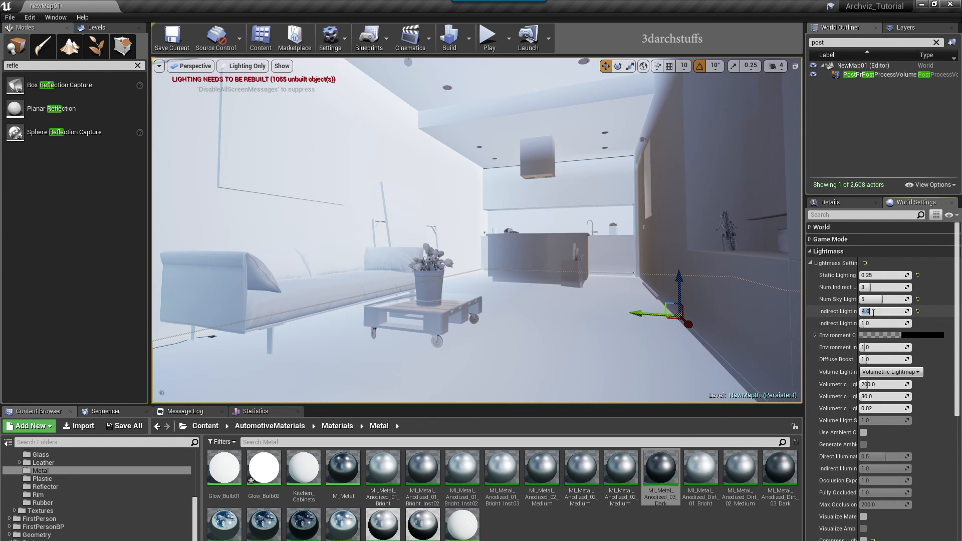
Widen the setting-name column in World Settings and review the remaining Lightmass options down to Compress Lightmaps.
scroll(879, 516, down, 3)
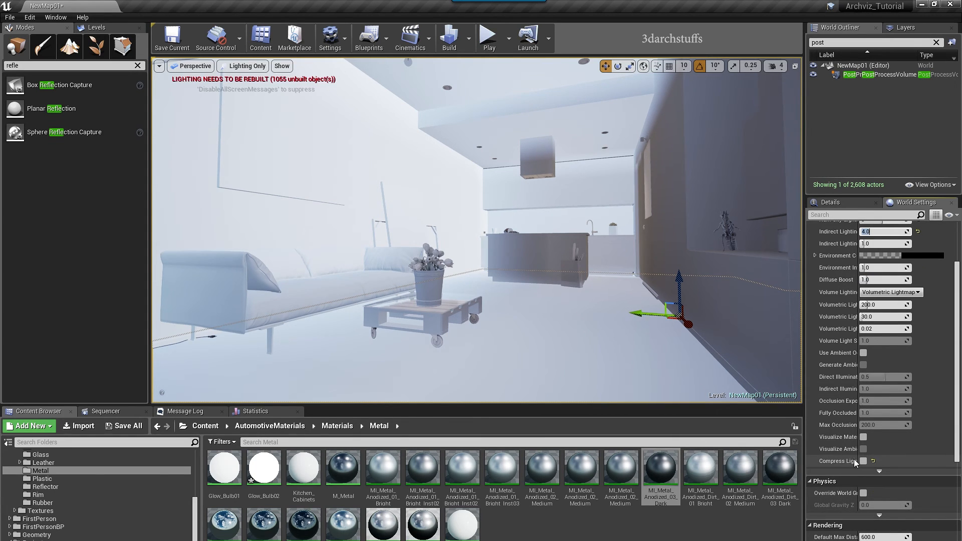
drag(858, 451, 881, 450)
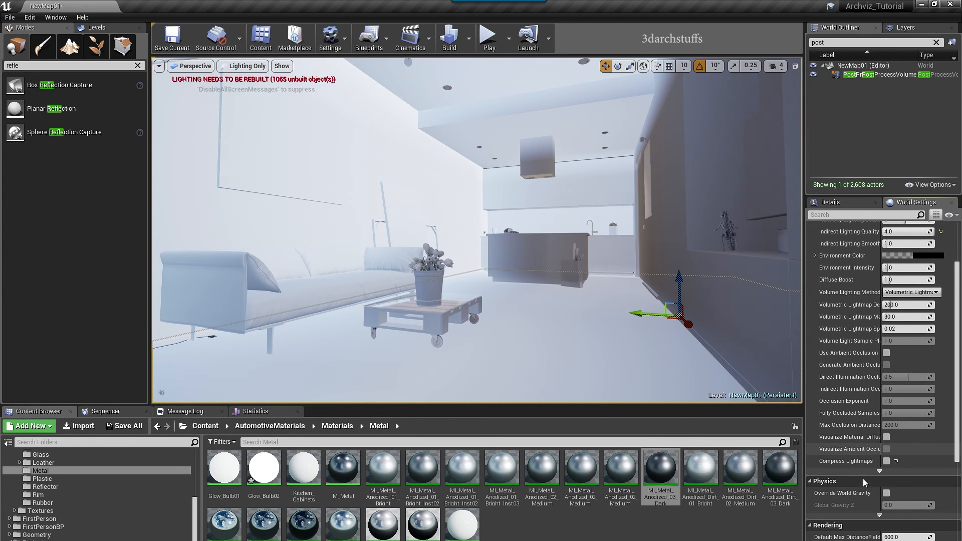
scroll(872, 492, up, 1)
scroll(864, 480, up, 4)
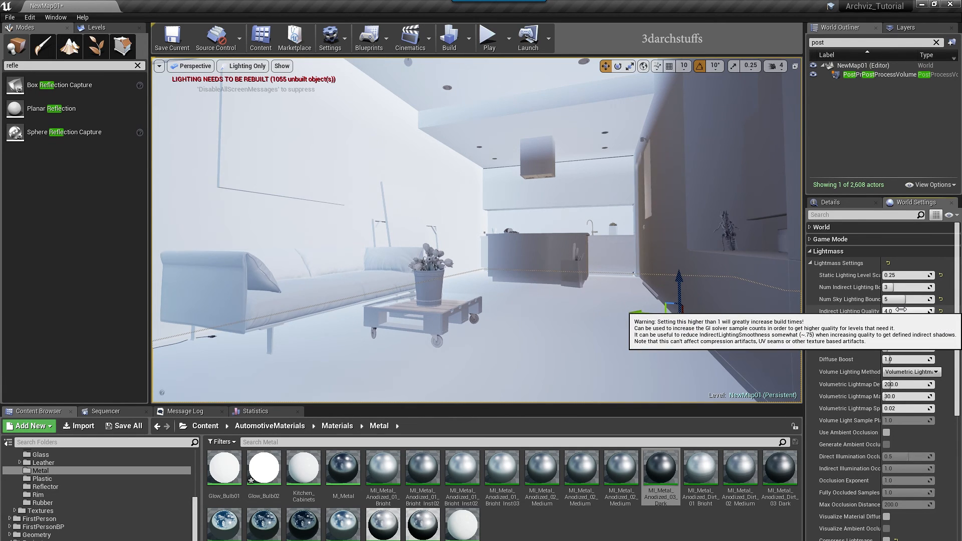
scroll(877, 381, down, 3)
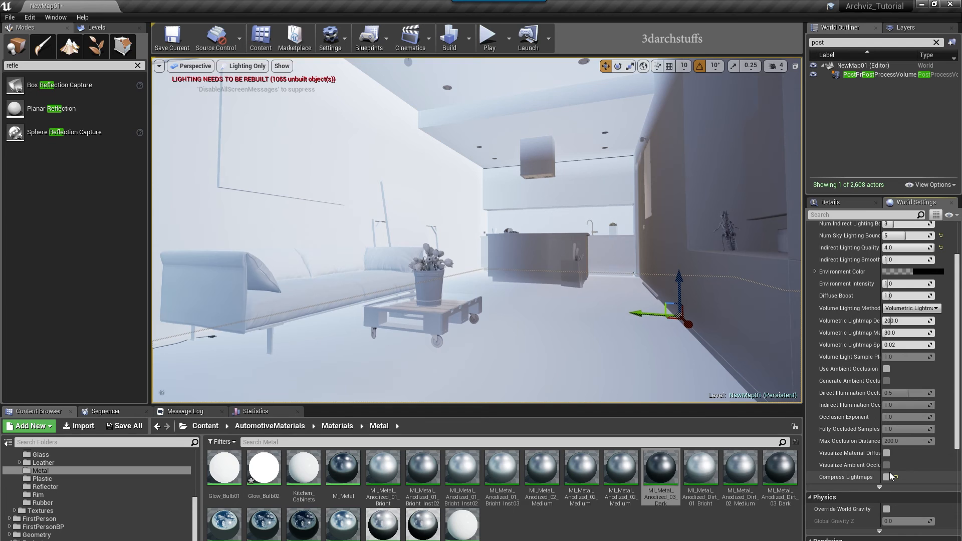
scroll(906, 476, up, 3)
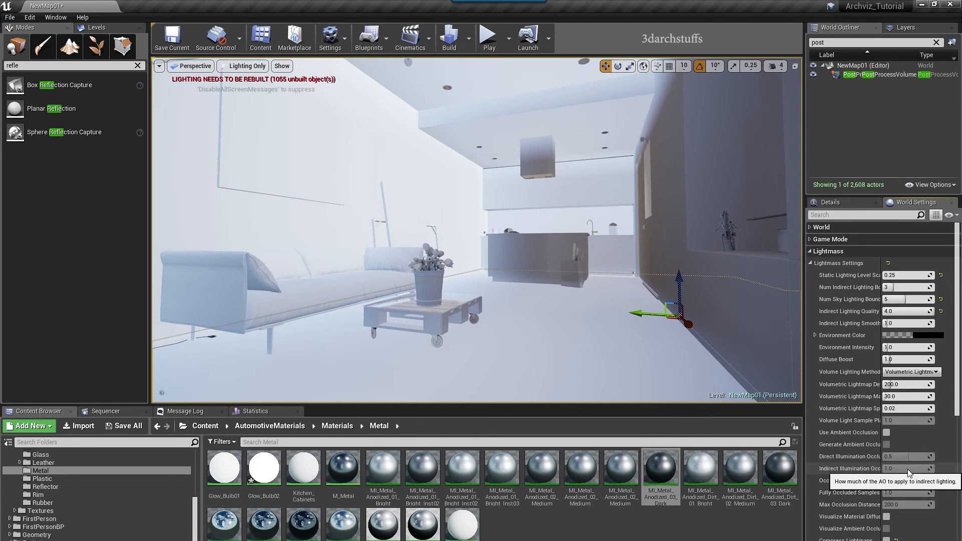
click(471, 44)
mouse_move(503, 82)
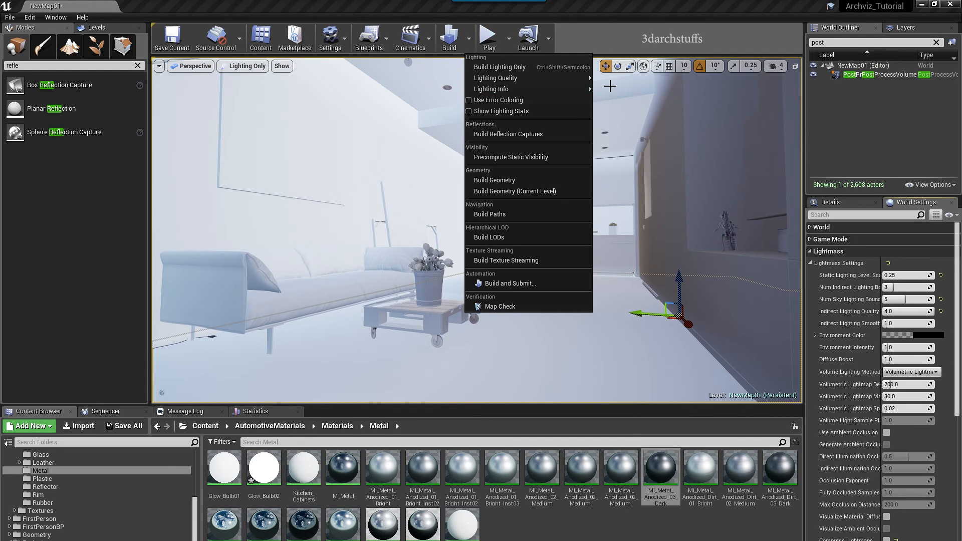
click(628, 5)
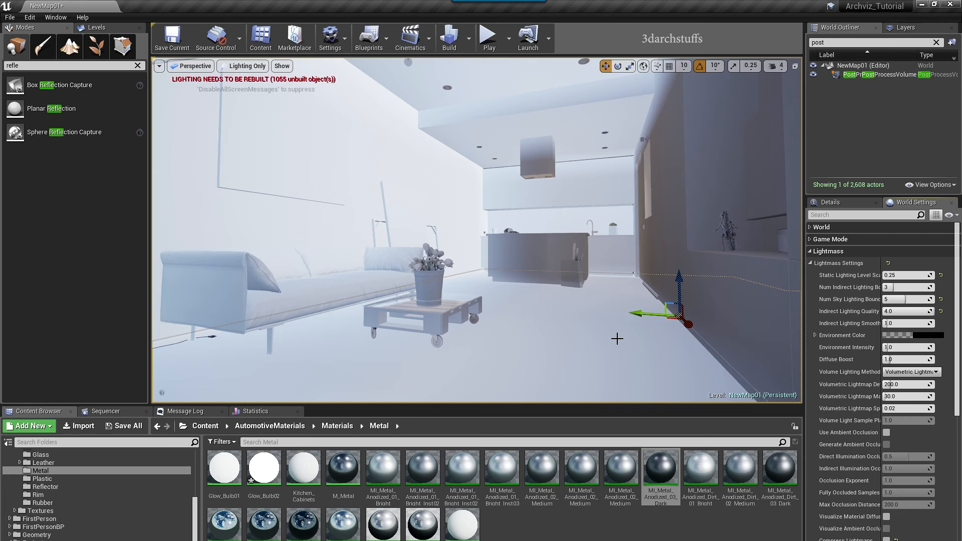
Switch to File Explorer and reopen BaseLightmass.ini from the pinned Config folder in Notepad++.
key(super+e)
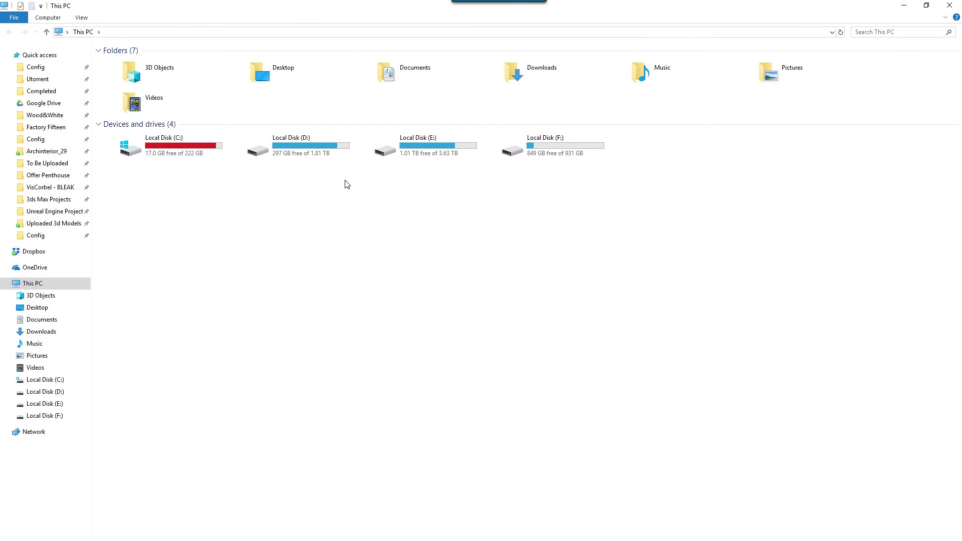
click(35, 67)
click(135, 272)
double_click(135, 272)
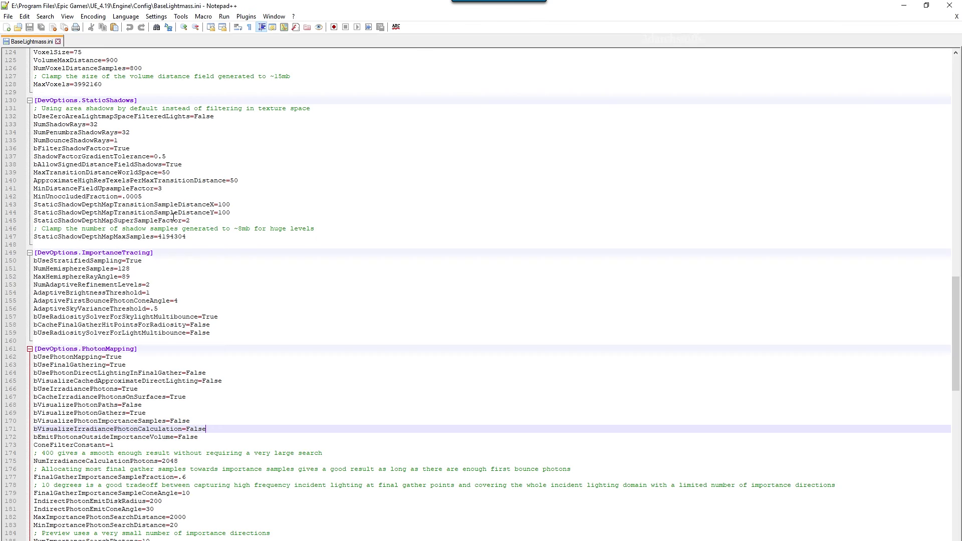
Review the NumShadowRays, NumPenumbraShadowRays, NumHemisphereSamples and NumIrradianceCalculationPhotons entries, and close the file's window.
drag(99, 126, 35, 128)
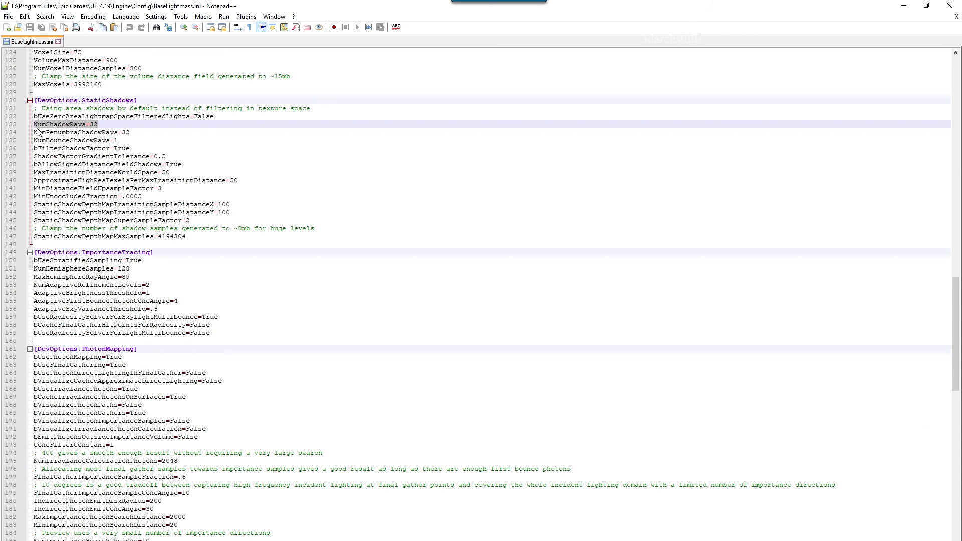
drag(135, 132, 63, 133)
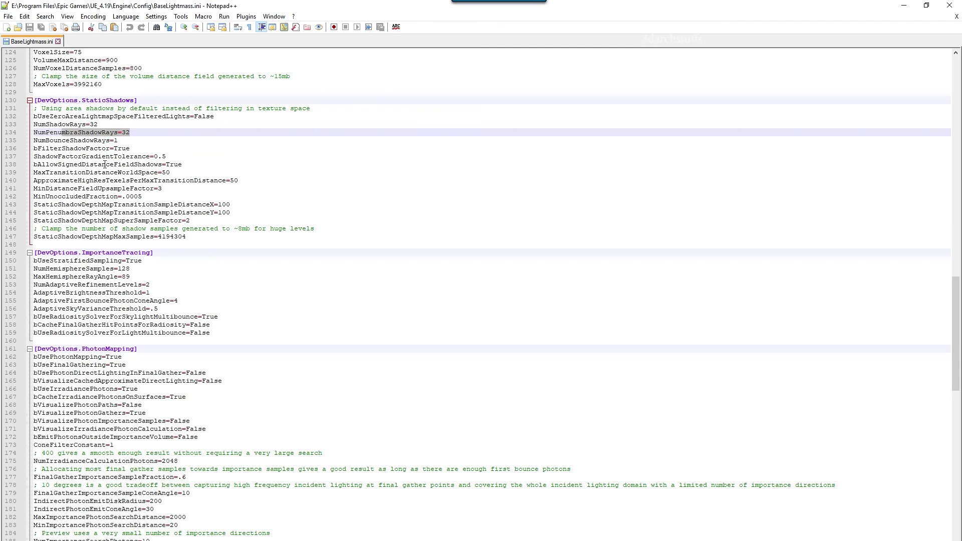
drag(130, 270, 34, 270)
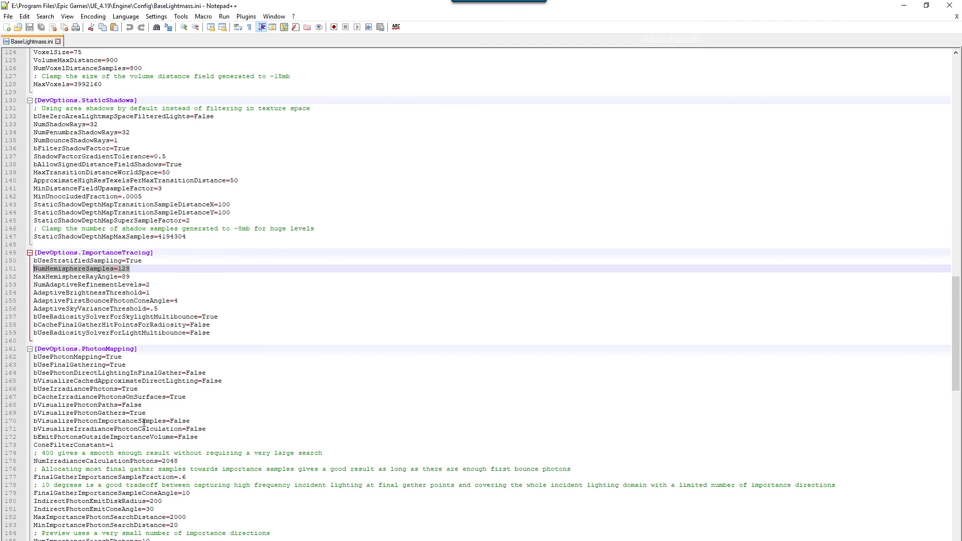
drag(178, 460, 50, 461)
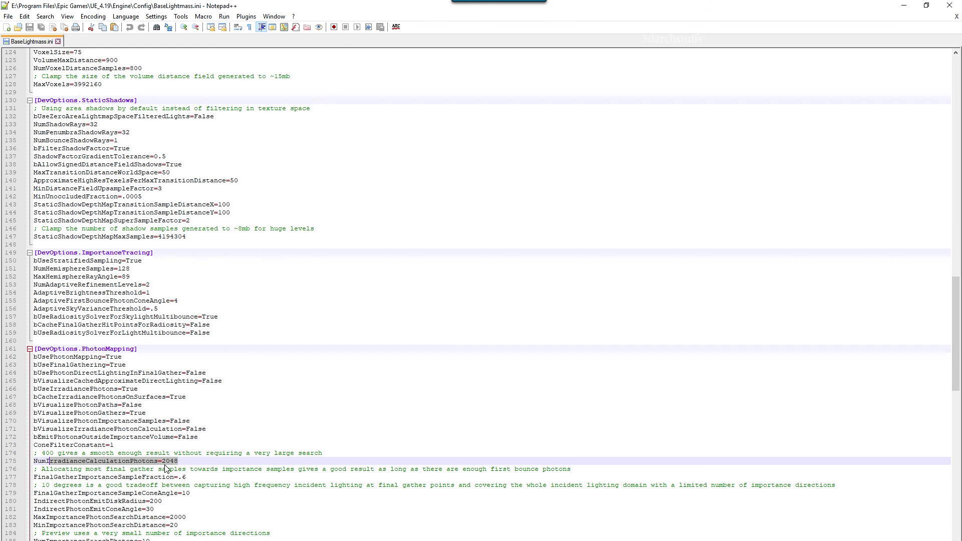
click(942, 7)
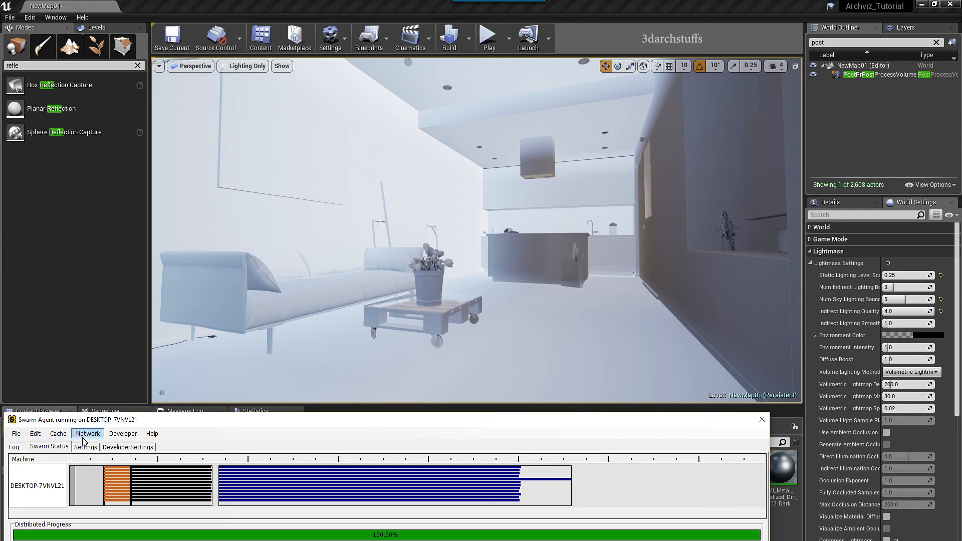
In Swarm Agent's settings, set ShowDeveloperMenu to True.
click(115, 451)
click(85, 447)
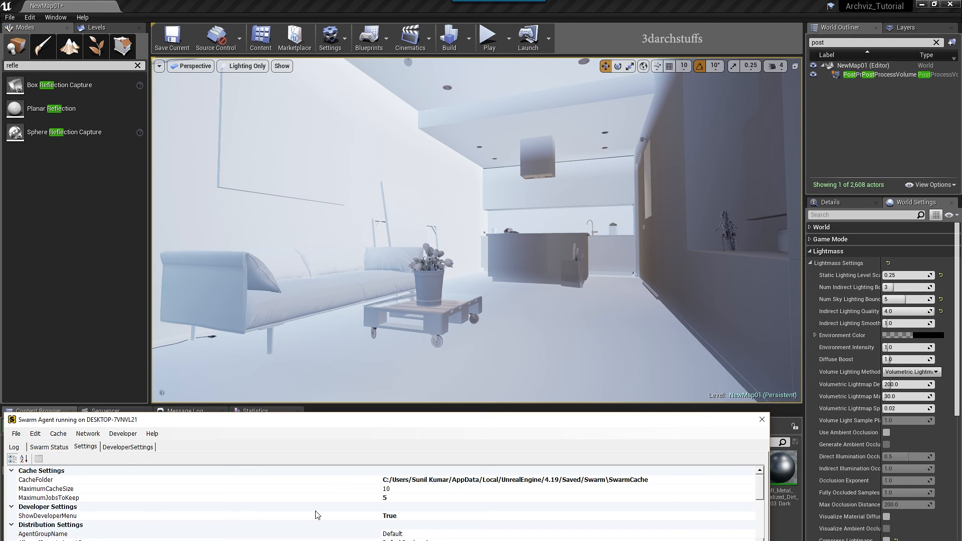
click(411, 517)
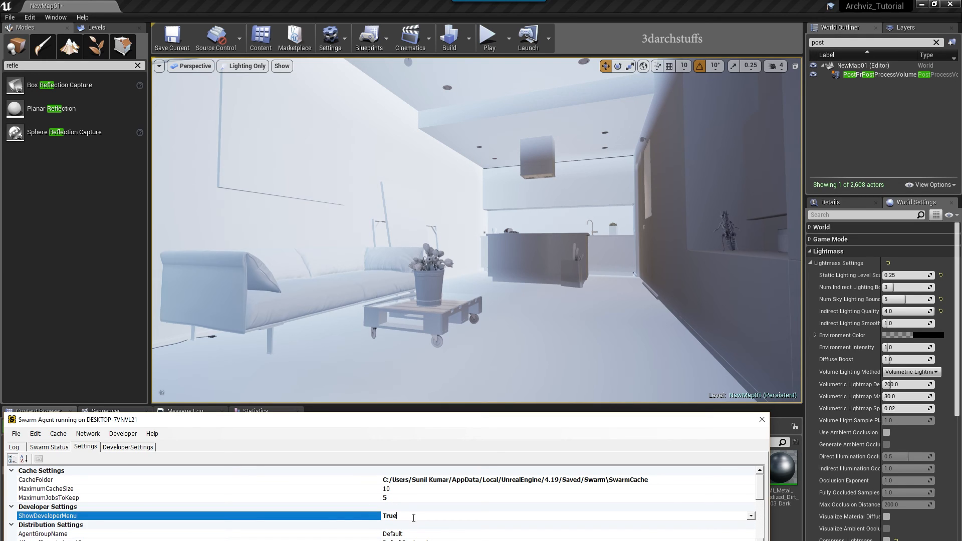
click(750, 516)
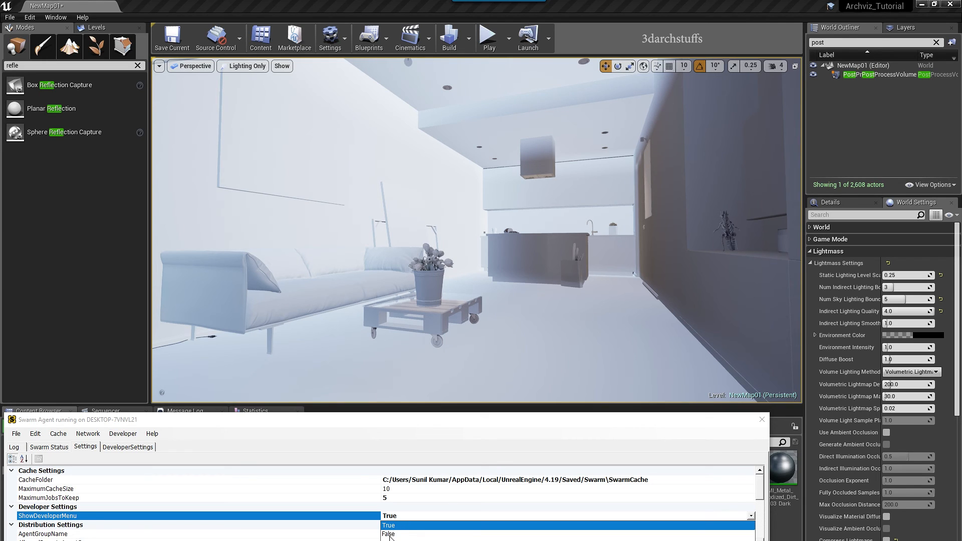
click(390, 536)
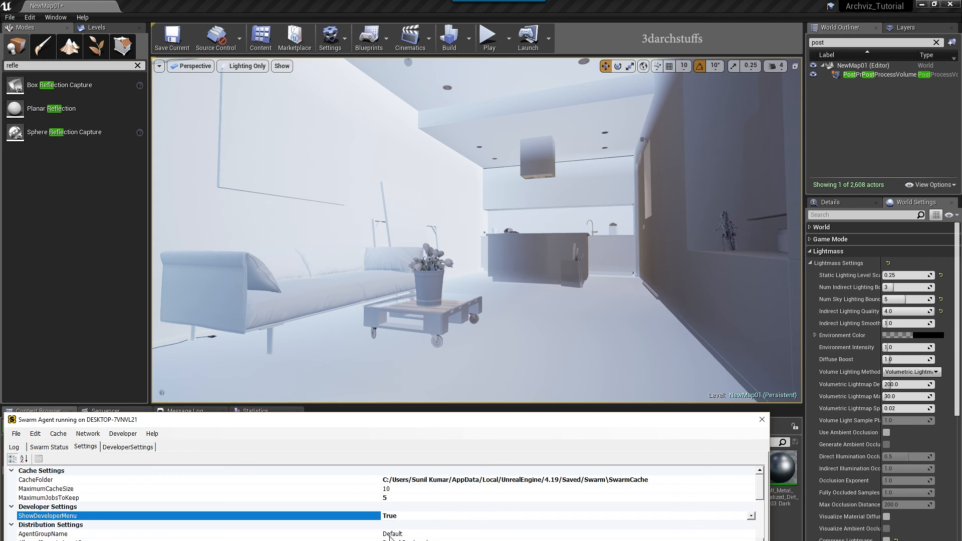
click(750, 516)
click(399, 526)
Check LocalJobsDefaultProcessorCount and RemoteJobsDefaultProcessorCount in Swarm Agent's developer settings.
drag(760, 489, 760, 483)
click(128, 446)
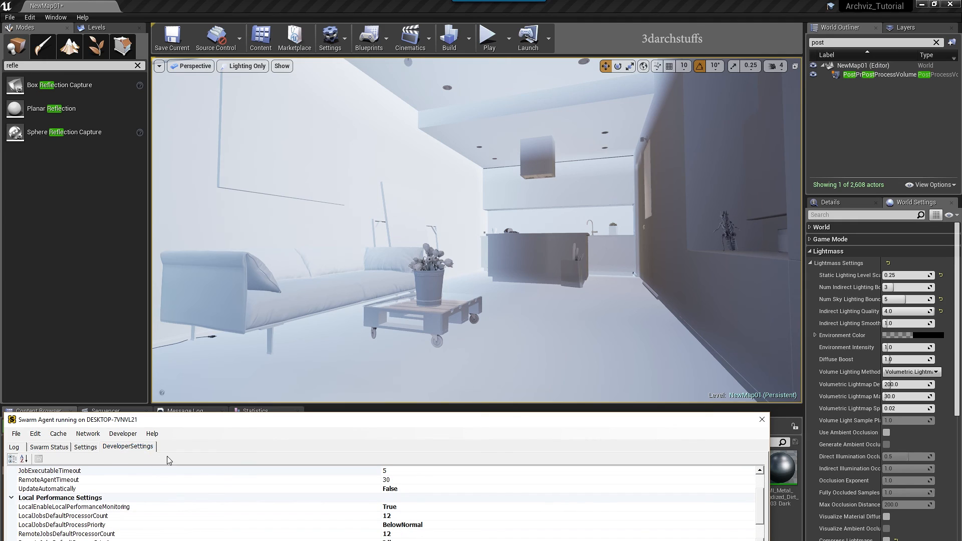
click(397, 516)
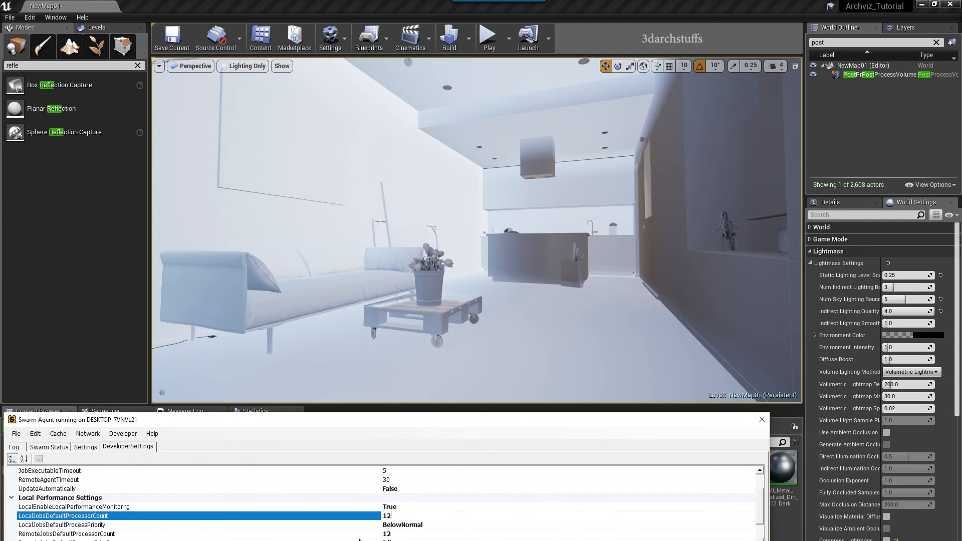
click(391, 534)
click(389, 533)
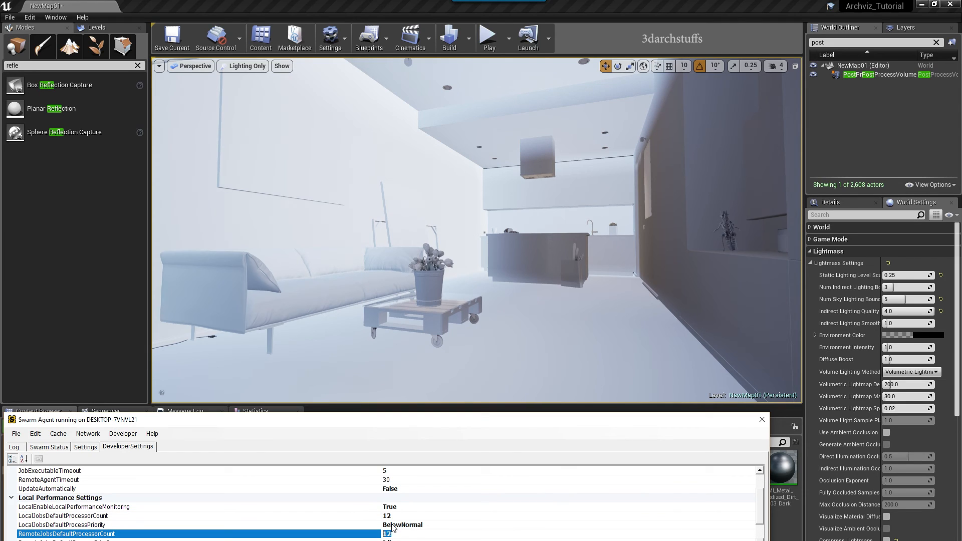
Recheck the local and remote default processor counts in Swarm Agent's developer settings, and bring up the Swarm Status view.
click(400, 516)
click(400, 516)
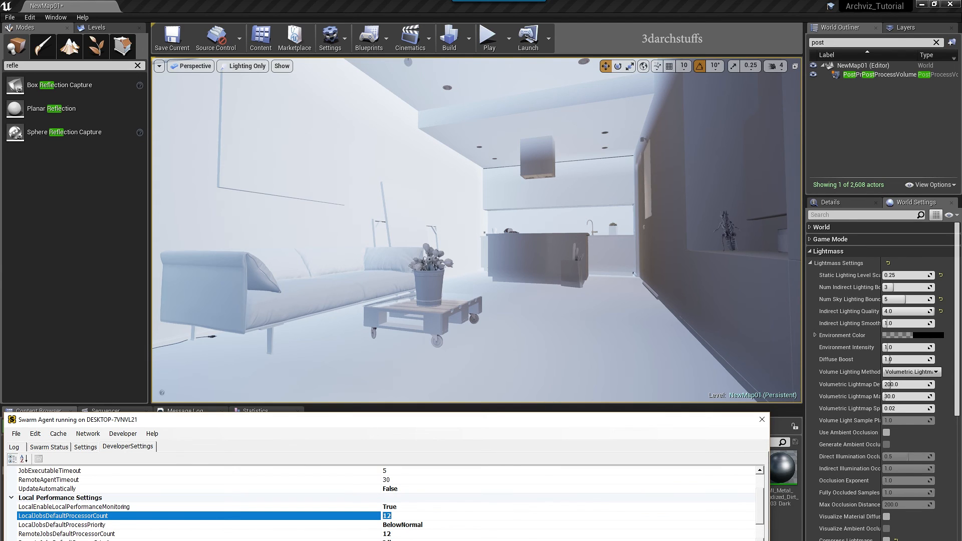
click(394, 534)
click(399, 516)
drag(391, 515, 384, 516)
key(Return)
click(398, 533)
click(376, 534)
click(401, 534)
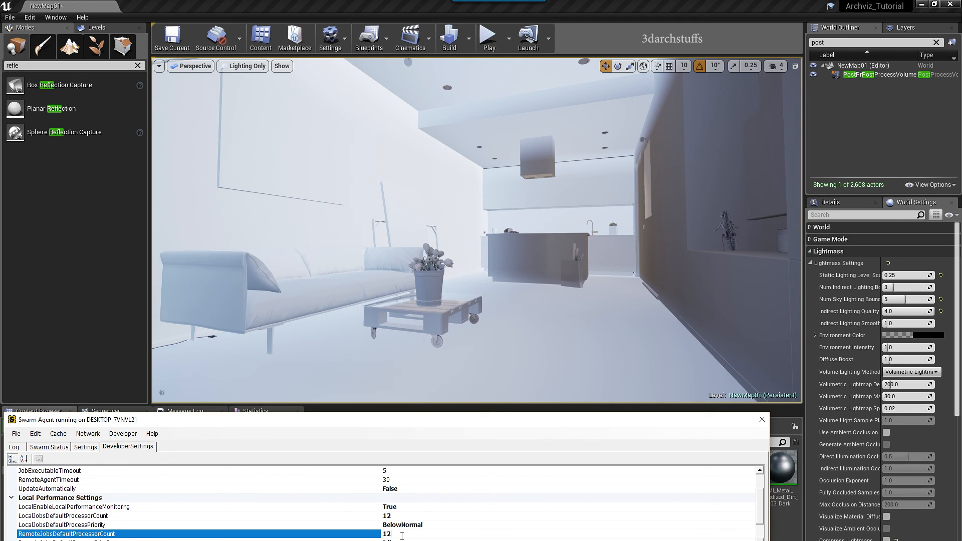
drag(396, 534, 381, 533)
click(49, 447)
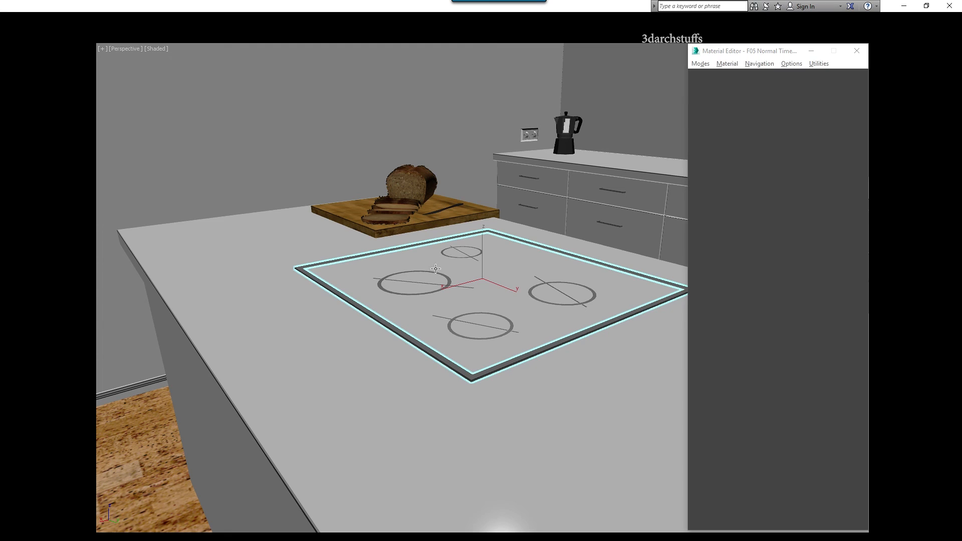
Close 3ds Max with the modified scene saved, and close the other background programs, including Snagit.
click(948, 7)
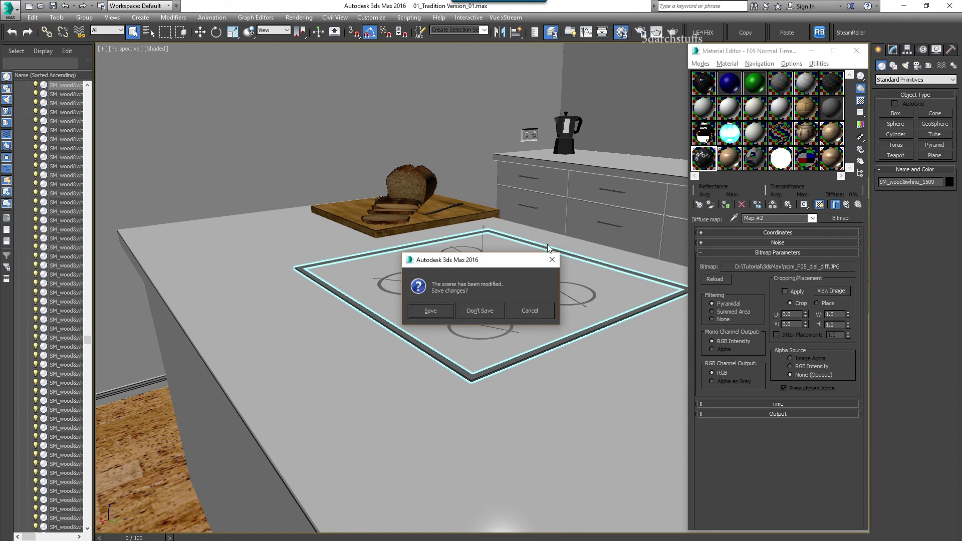
click(435, 312)
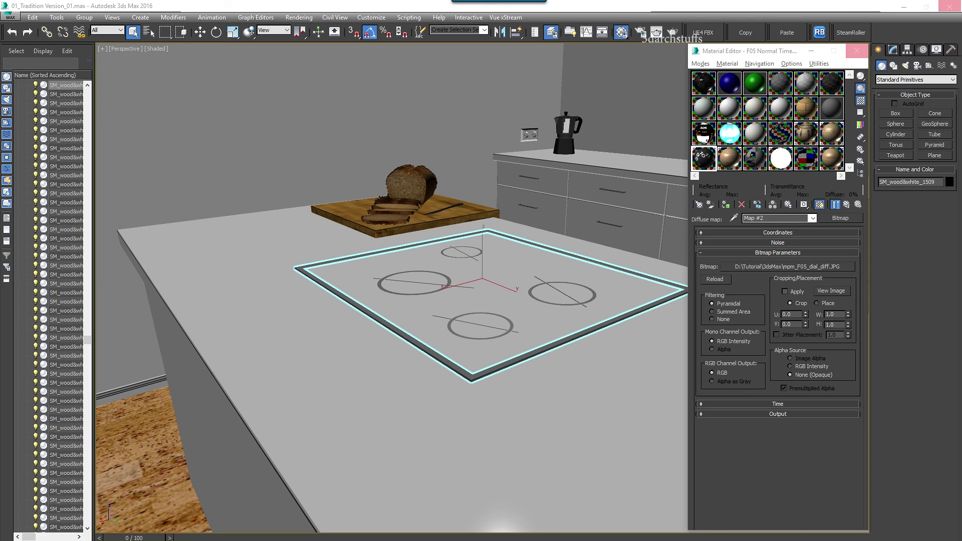
right_click(627, 540)
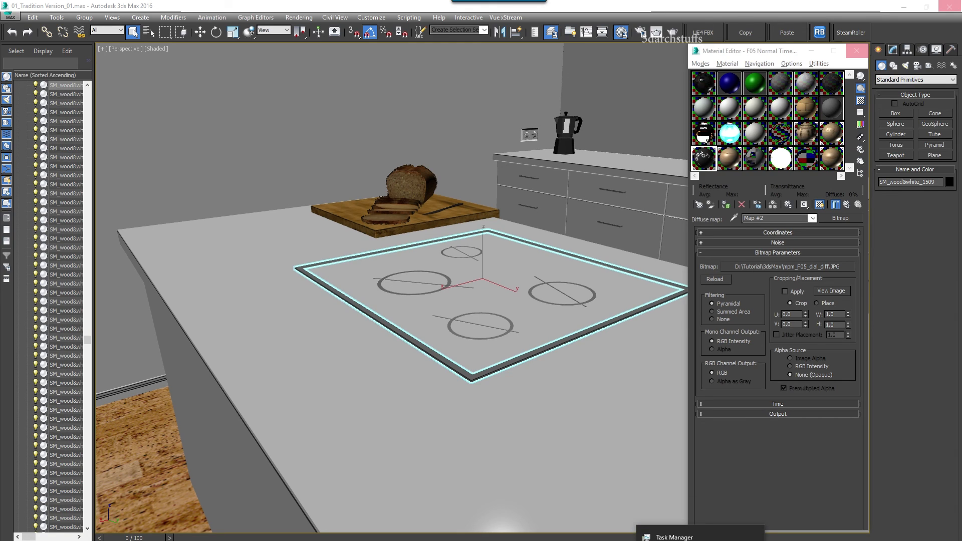
right_click(750, 540)
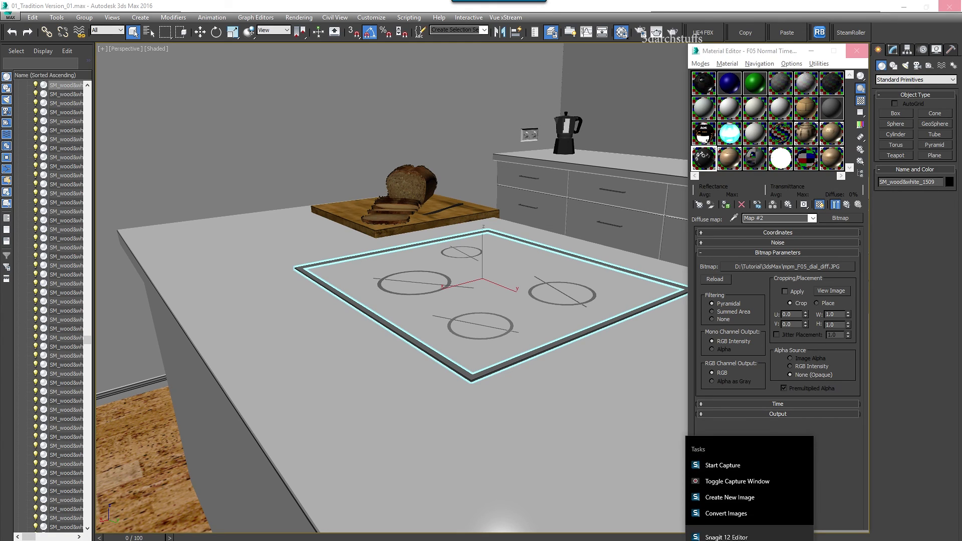
click(873, 540)
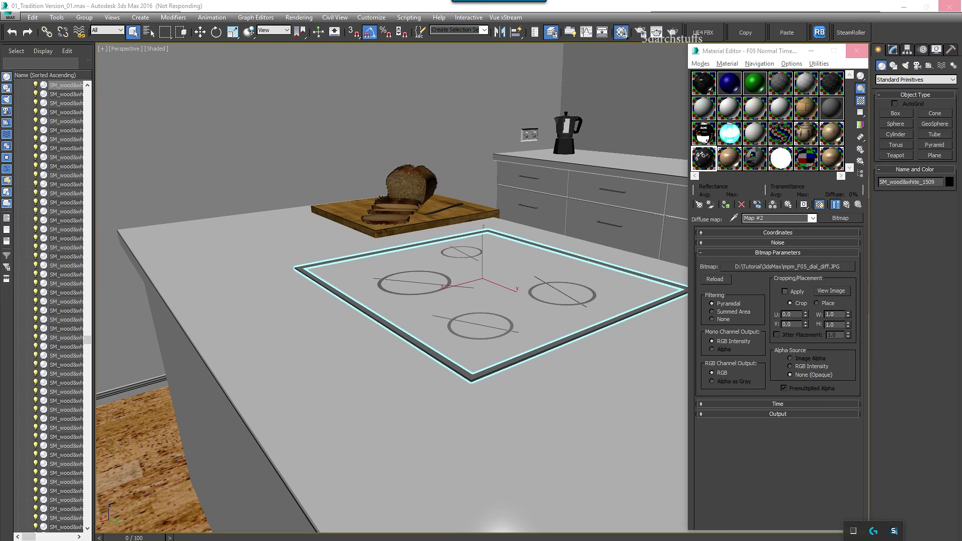
right_click(893, 530)
click(827, 521)
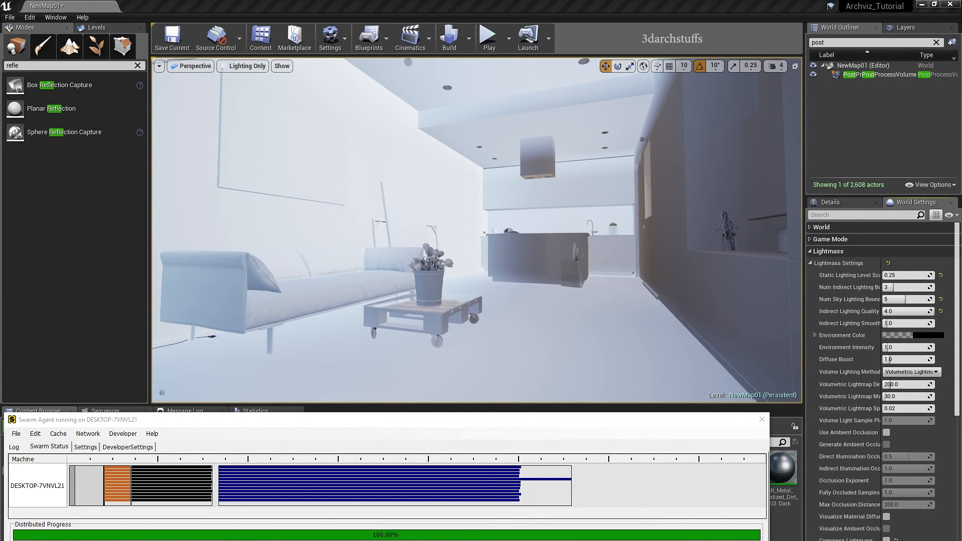
Return to the Unreal level editor, switch from World Settings to Details, and build the level.
click(582, 4)
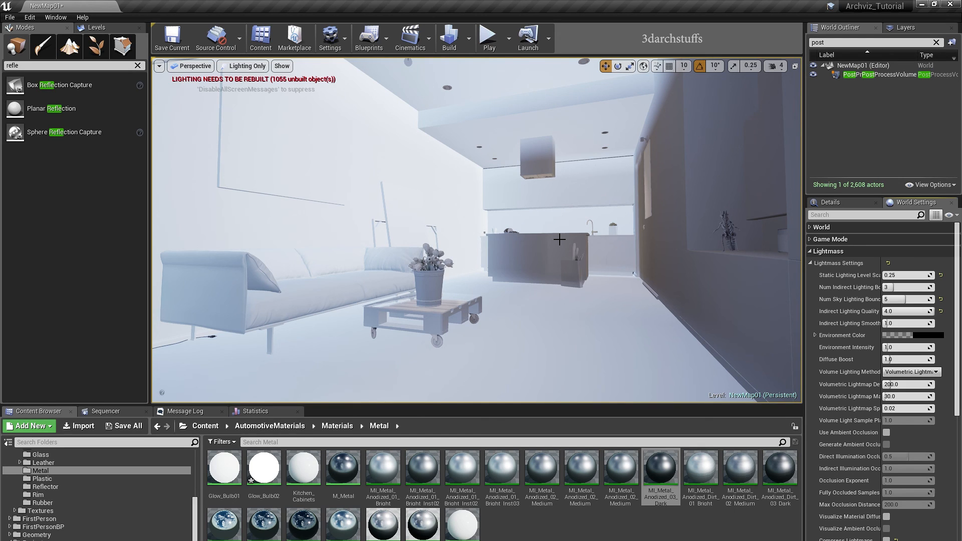
click(848, 204)
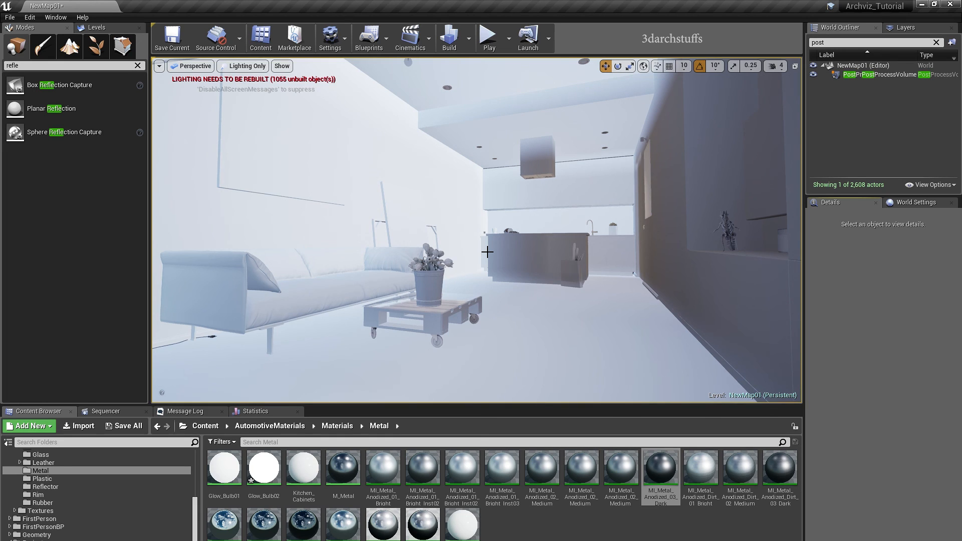
click(450, 38)
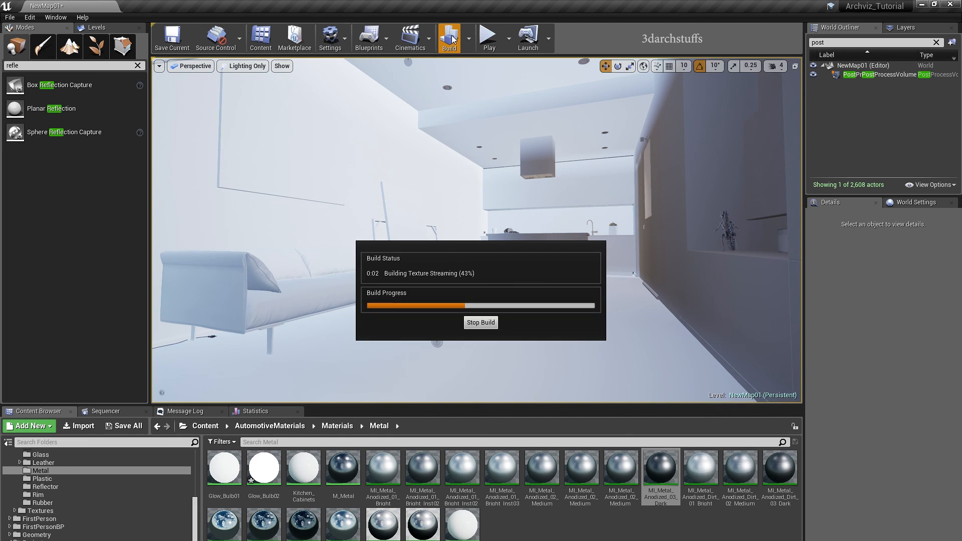